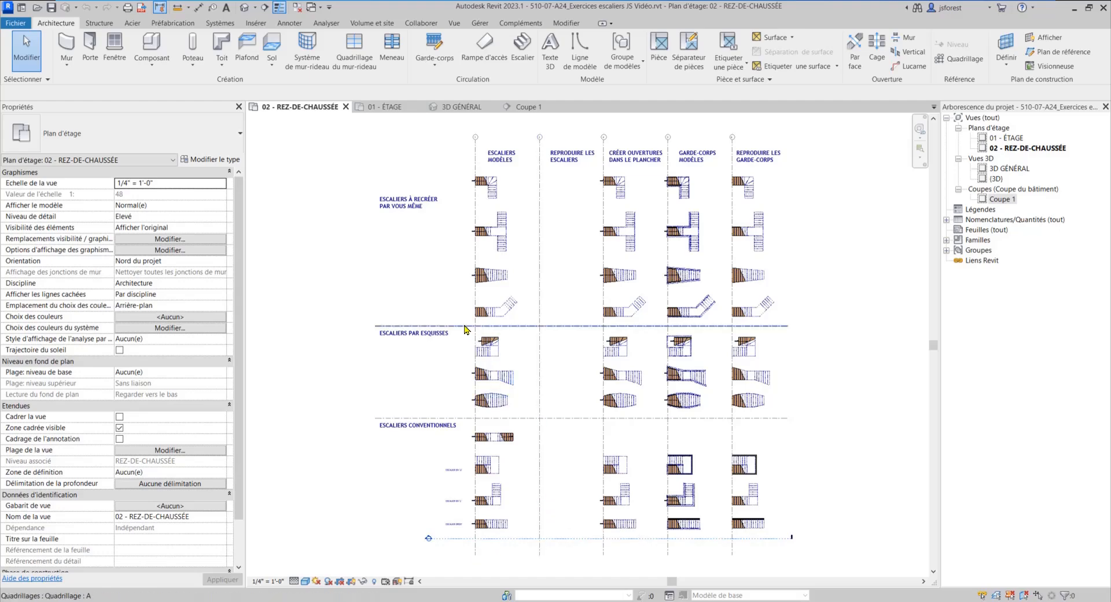
Review the column of model stairs in the ground-floor plan, the Coupe 1 section and the 01 - ÉTAGE plan.
left_click_drag(463, 209, 527, 556)
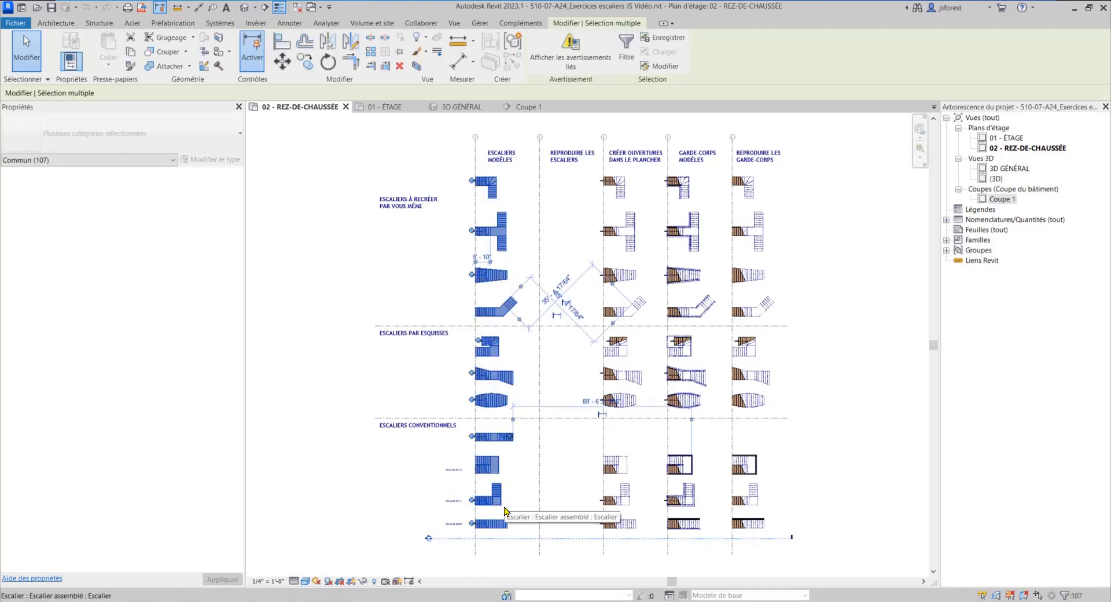
left_click(398, 475)
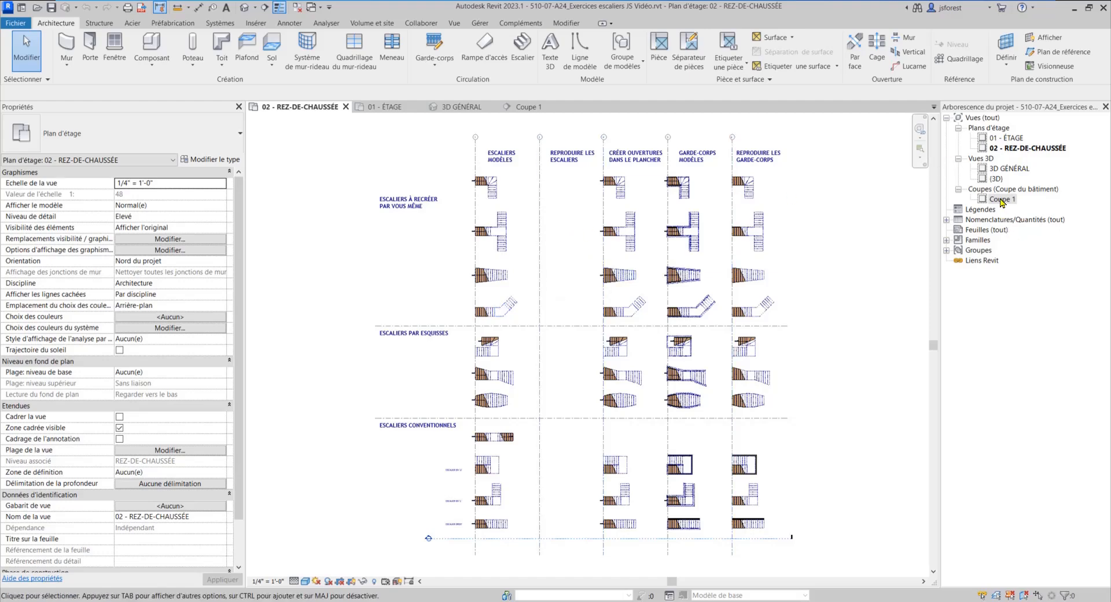
left_click(535, 106)
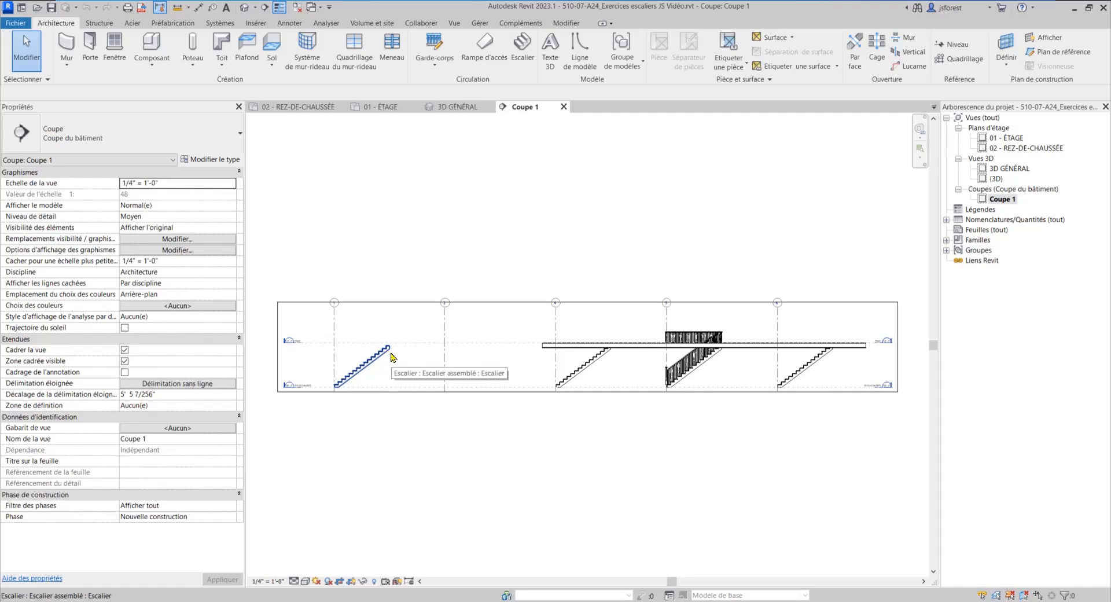
left_click(379, 107)
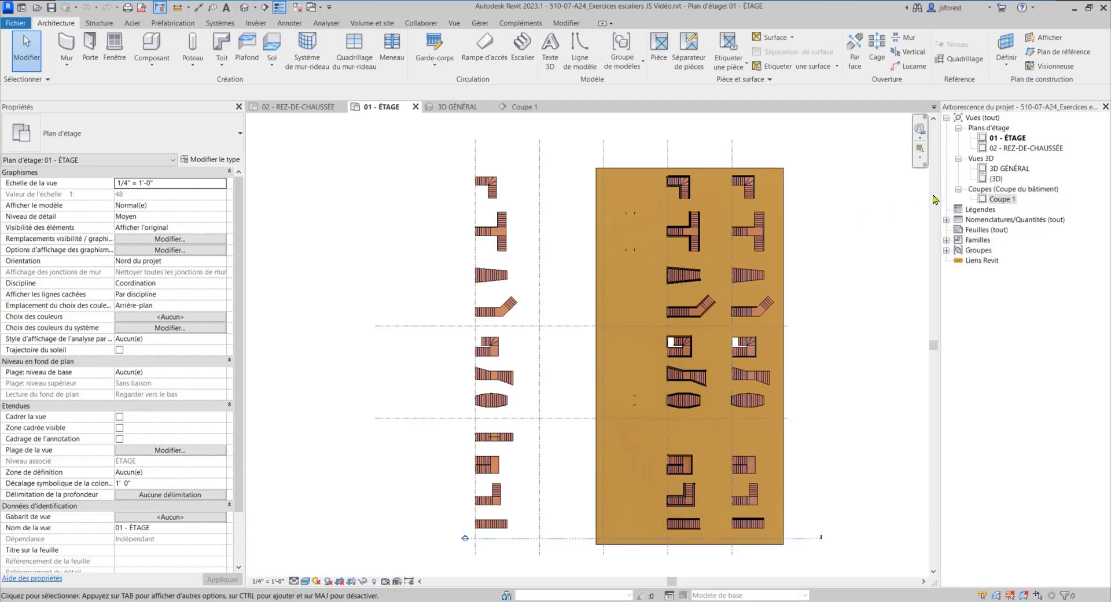
Examine the stairs, railings and floor slab in the 3D GÉNÉRAL view.
left_click(462, 107)
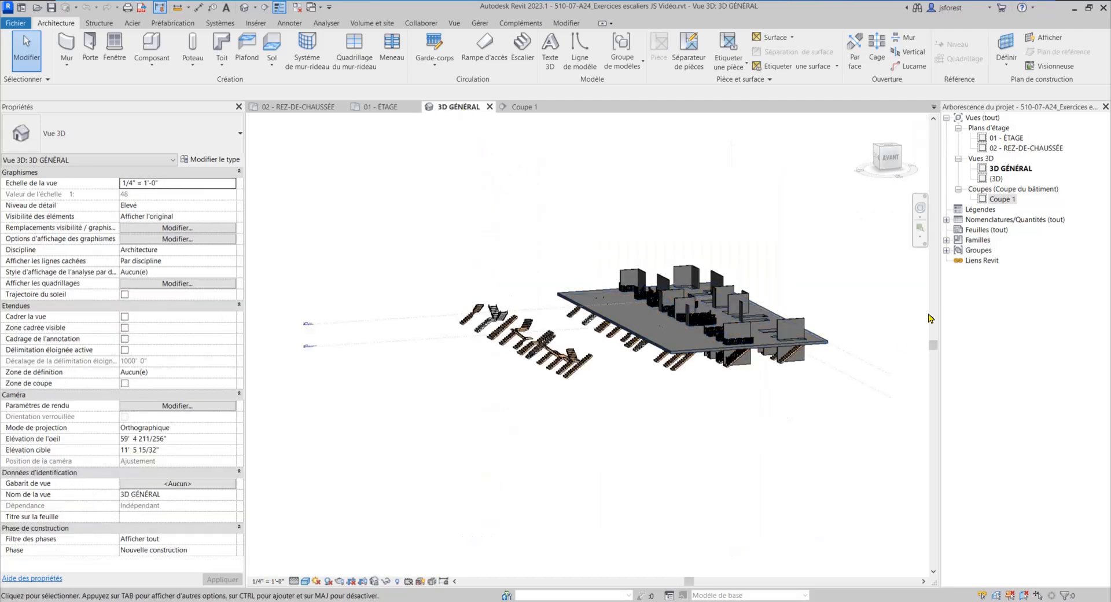
scroll(608, 446, "up", 3)
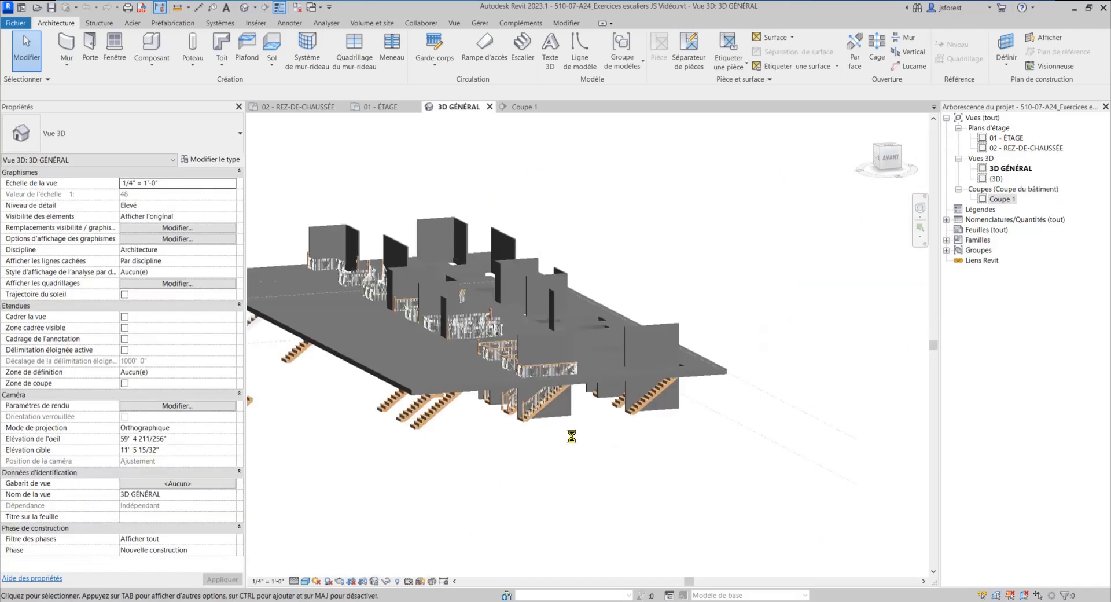
scroll(564, 436, "up", 2)
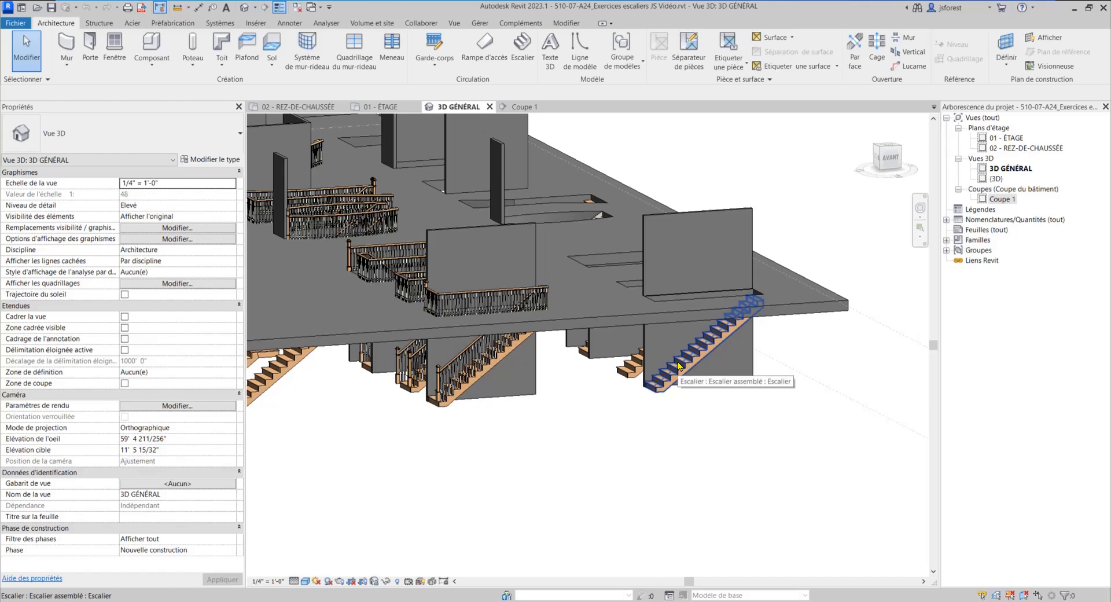
middle_click_drag(678, 366, 708, 329, "shift")
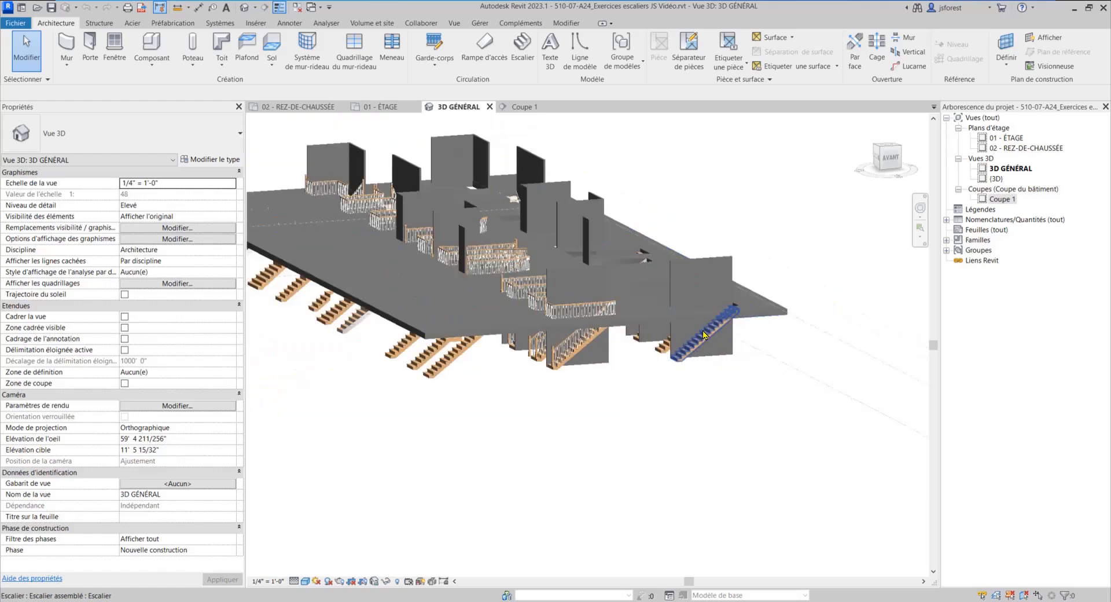
scroll(671, 351, "down", 3)
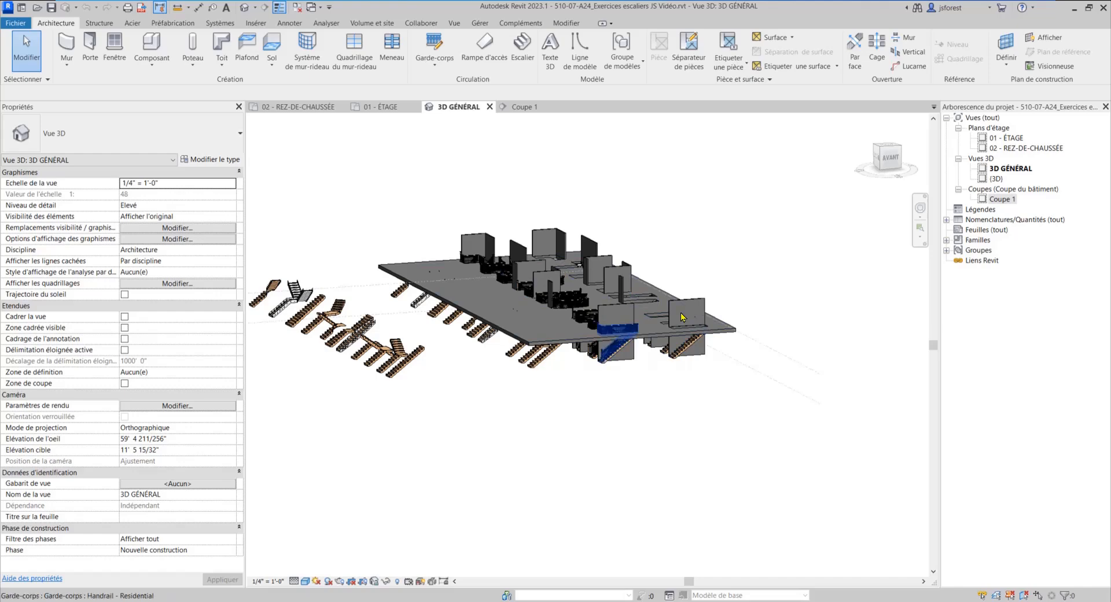
Return to the 02 - REZ-DE-CHAUSSÉE plan and examine the conventional, sketched and self-recreated model stairs.
left_click(301, 108)
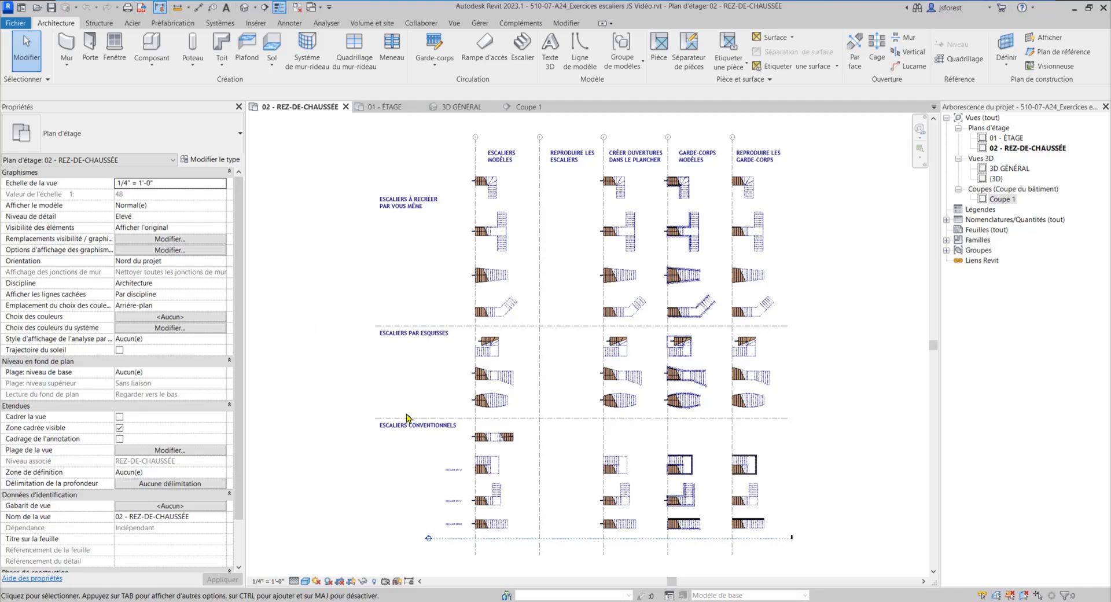
scroll(590, 553, "up", 5)
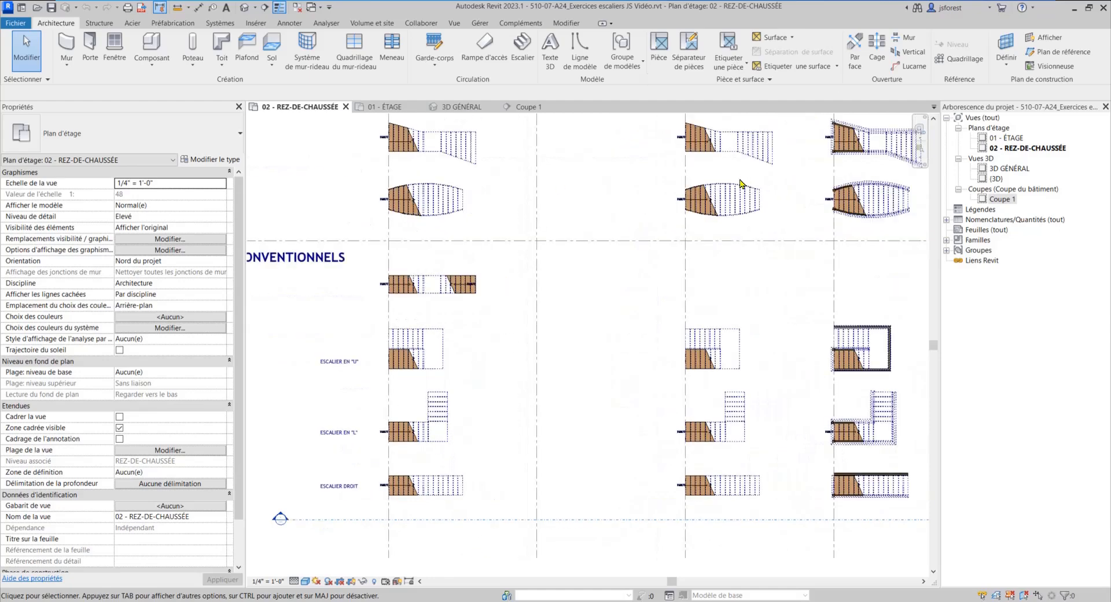
scroll(744, 181, "down", 1)
scroll(560, 474, "up", 2)
scroll(459, 268, "up", 2)
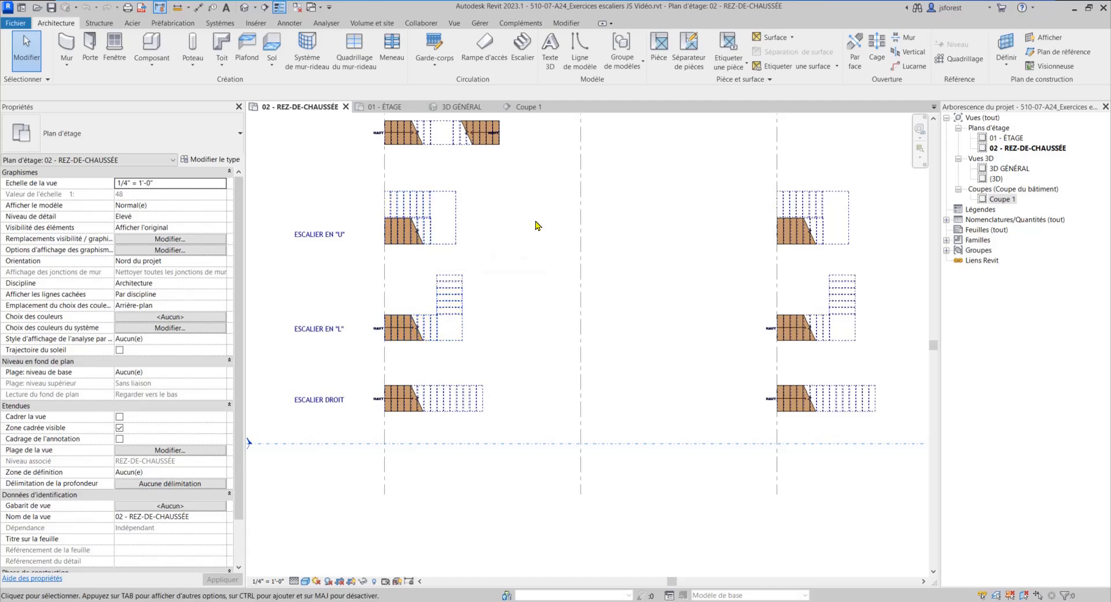
middle_click_drag(542, 265, 534, 437)
middle_click_drag(540, 238, 536, 529)
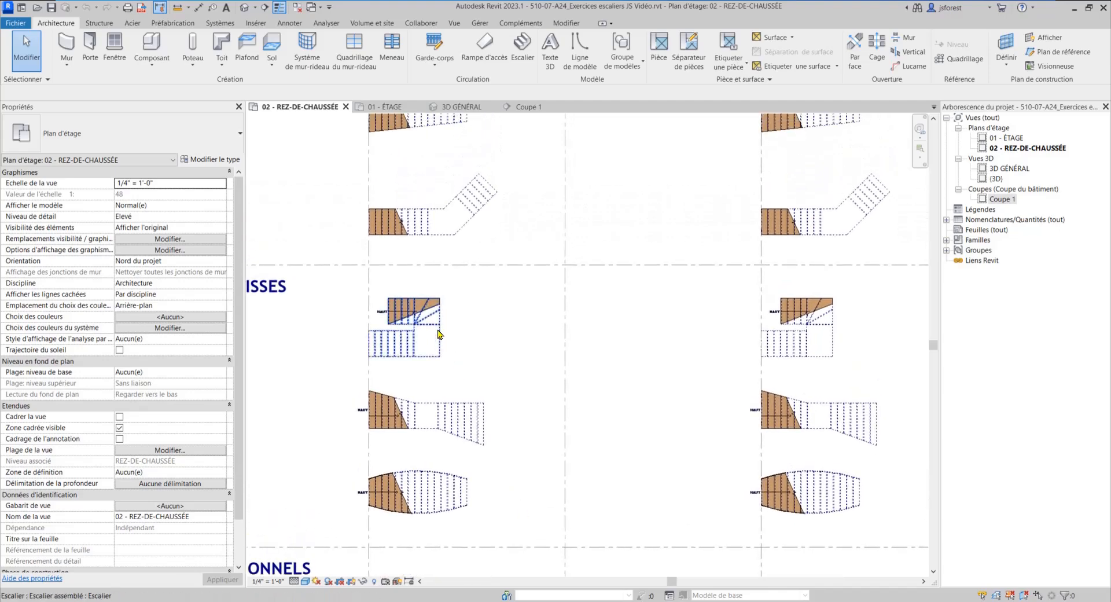
middle_click_drag(459, 297, 480, 573)
middle_click_drag(479, 322, 485, 530)
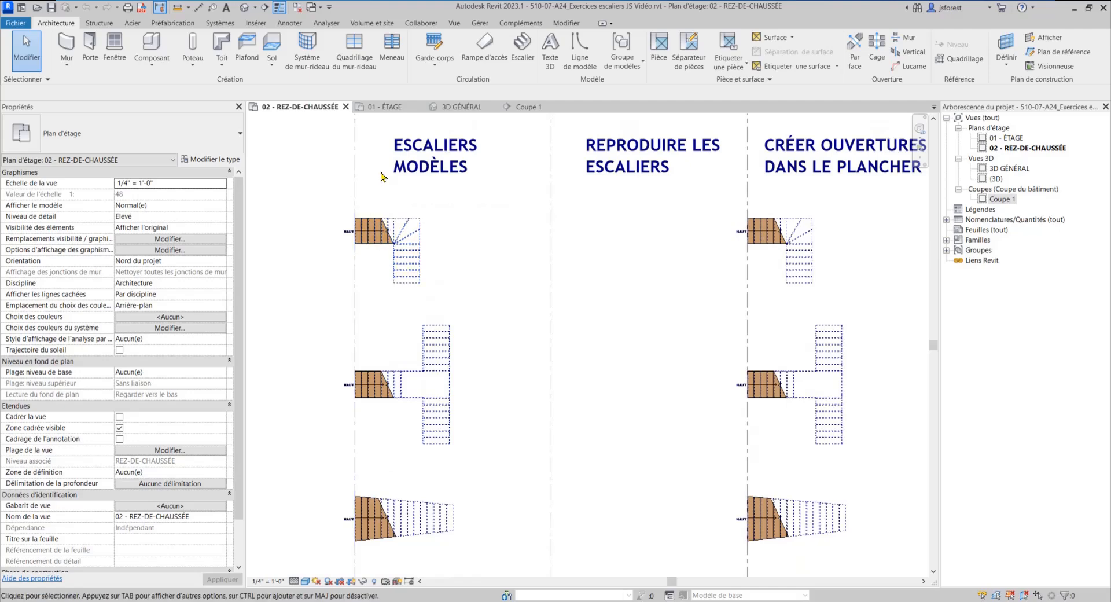
scroll(381, 177, "down", 2)
scroll(388, 174, "down", 3)
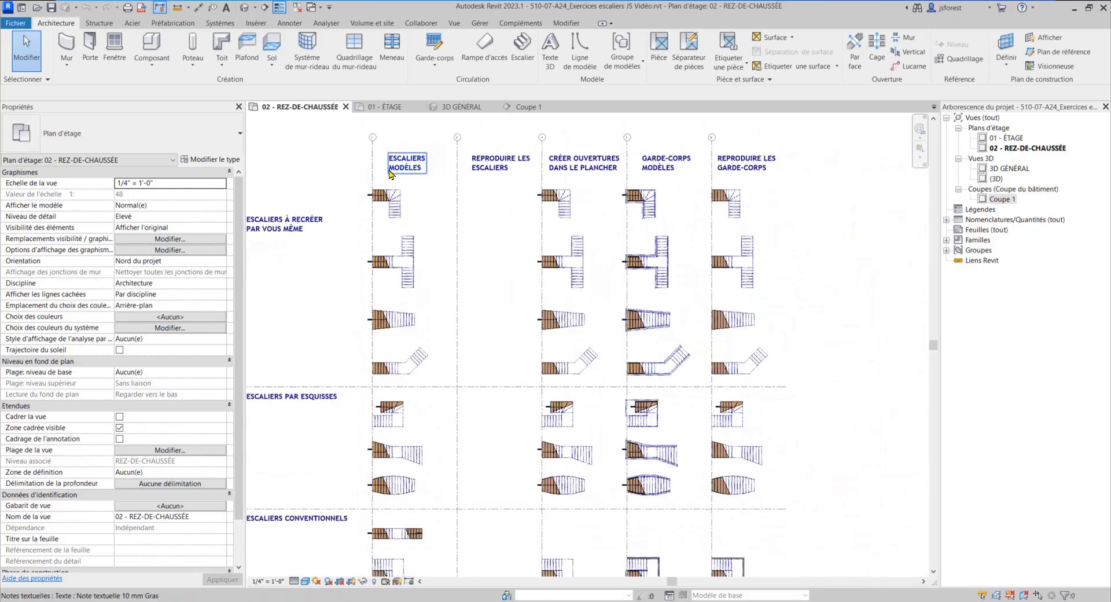
scroll(389, 172, "down", 1)
Start the Stair command for the free area beside the ESCALIER DROIT model in the ground-floor plan.
middle_click_drag(451, 376, 390, 107)
scroll(301, 309, "up", 4)
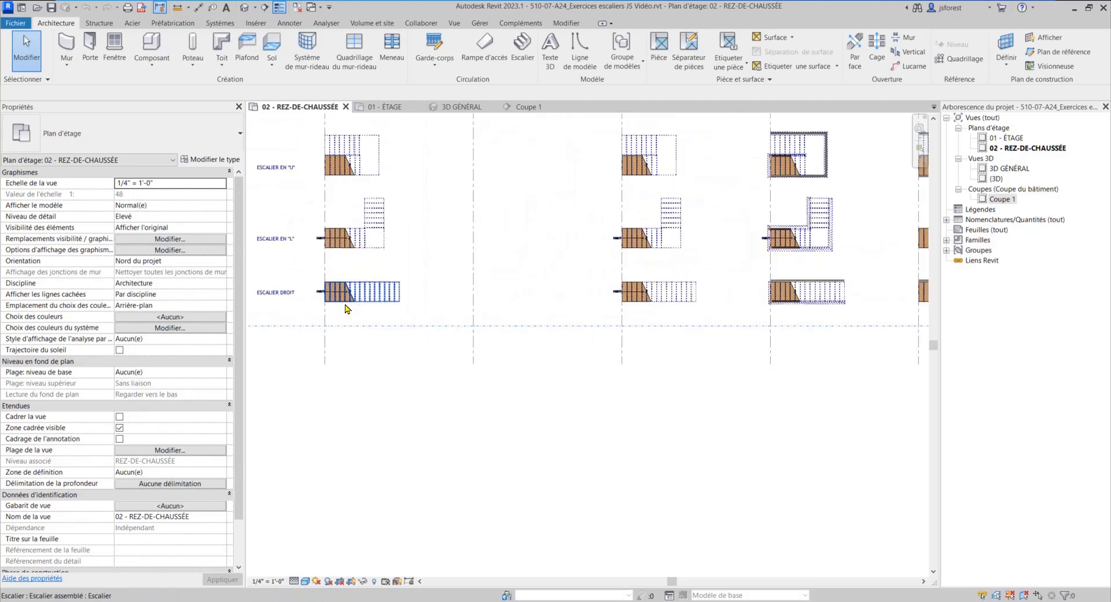
scroll(342, 308, "up", 3)
middle_click_drag(378, 312, 463, 336)
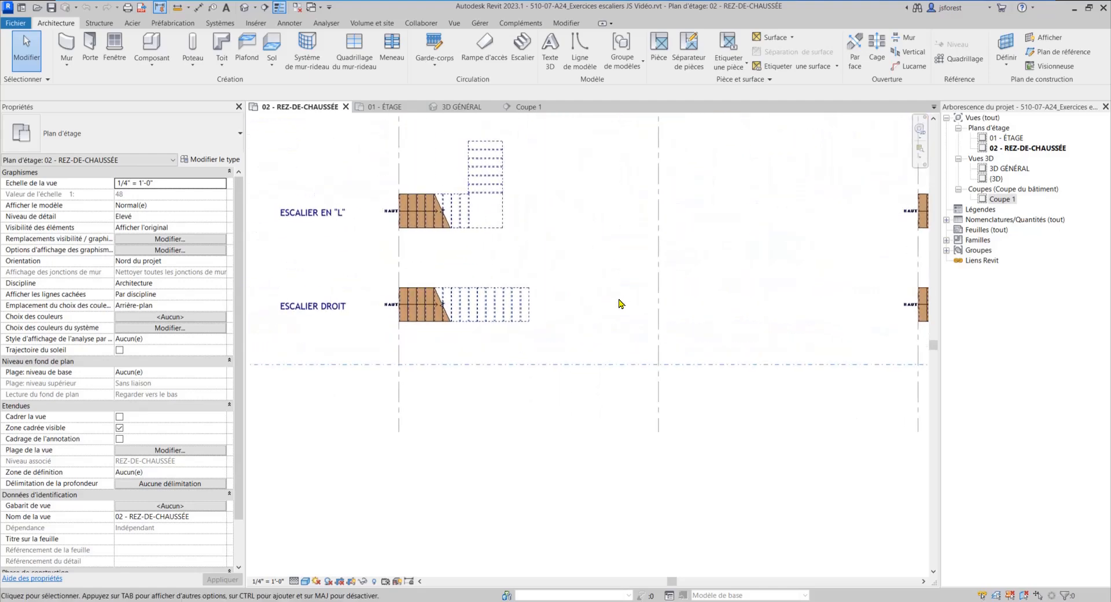
middle_click_drag(621, 302, 564, 317)
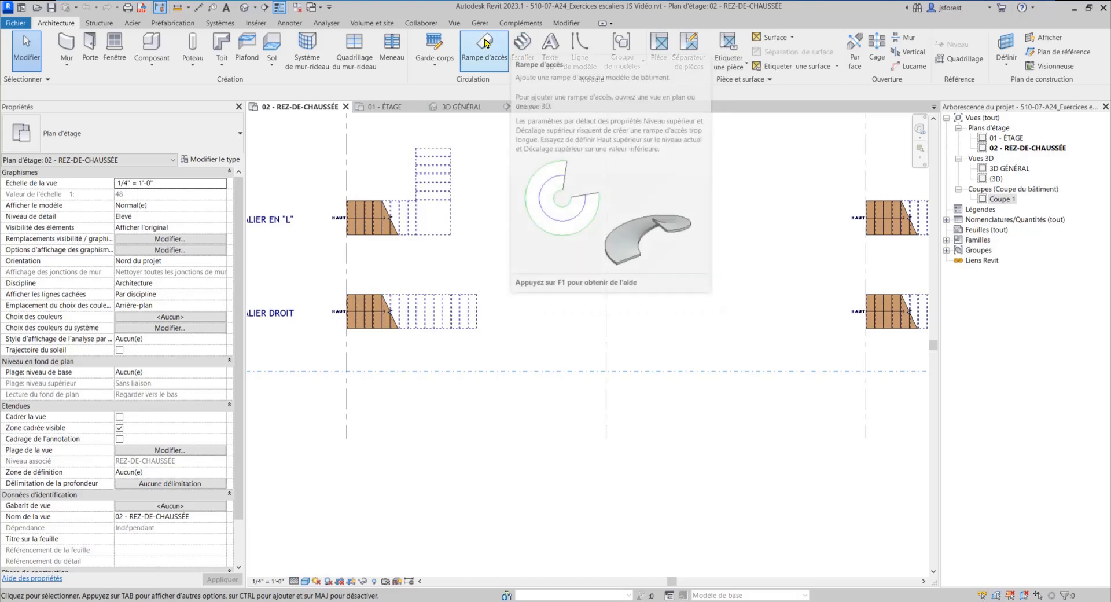
left_click(520, 45)
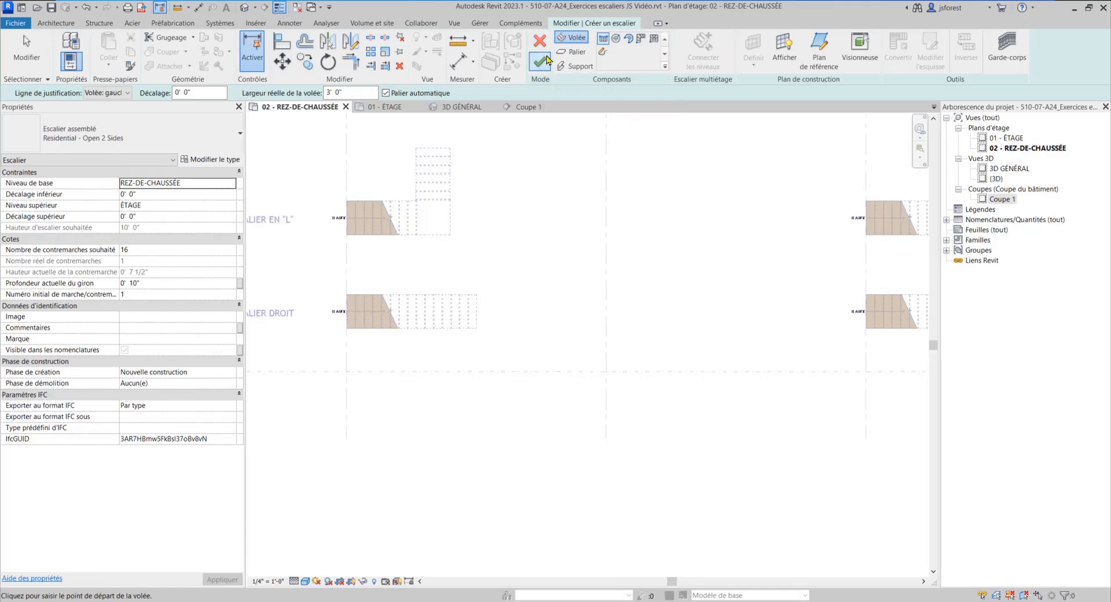
left_click(55, 25)
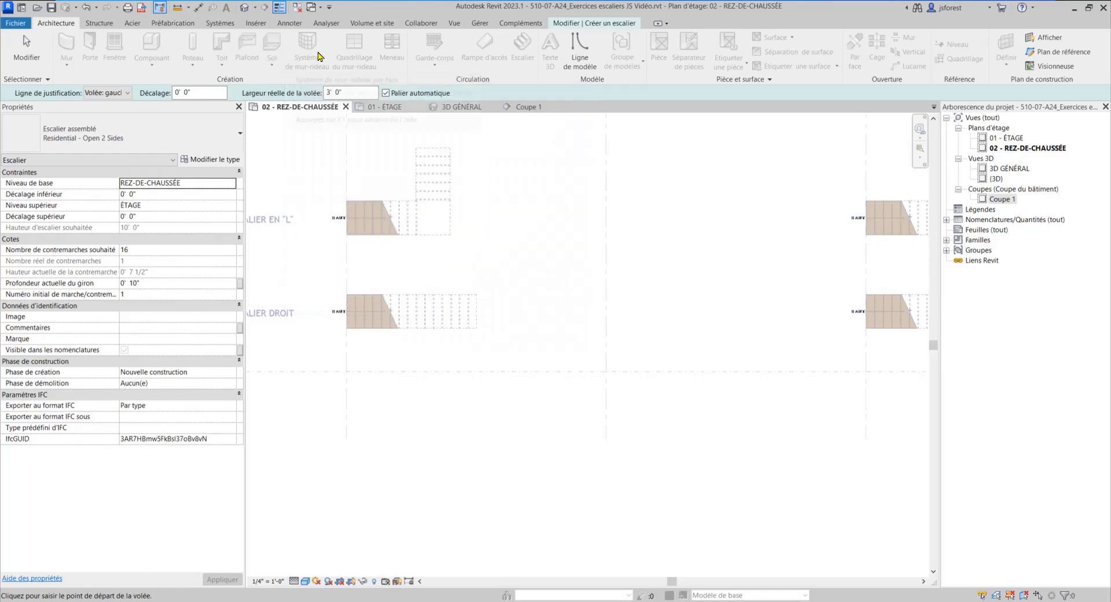
left_click(596, 26)
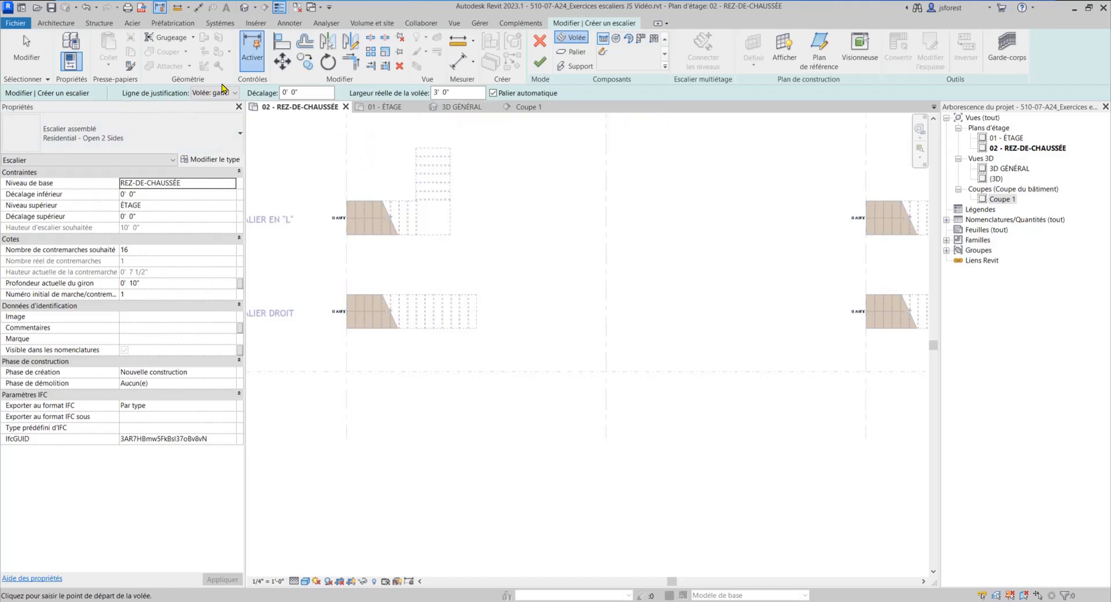
Review the justification line choices and choose the Residential - Open 2 Sides type for the new stair.
left_click(229, 96)
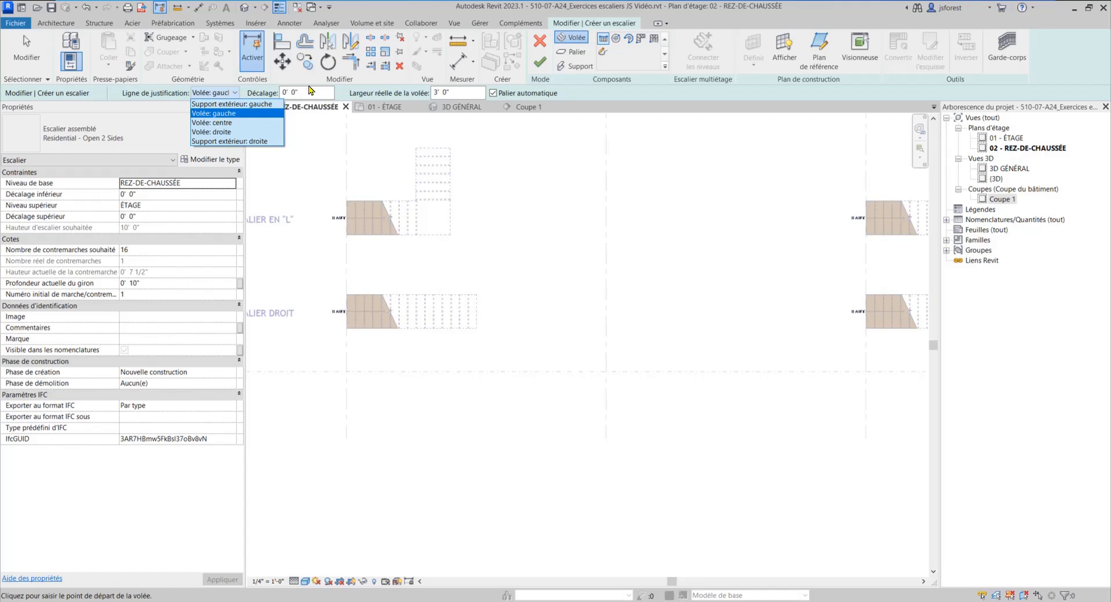
left_click(451, 93)
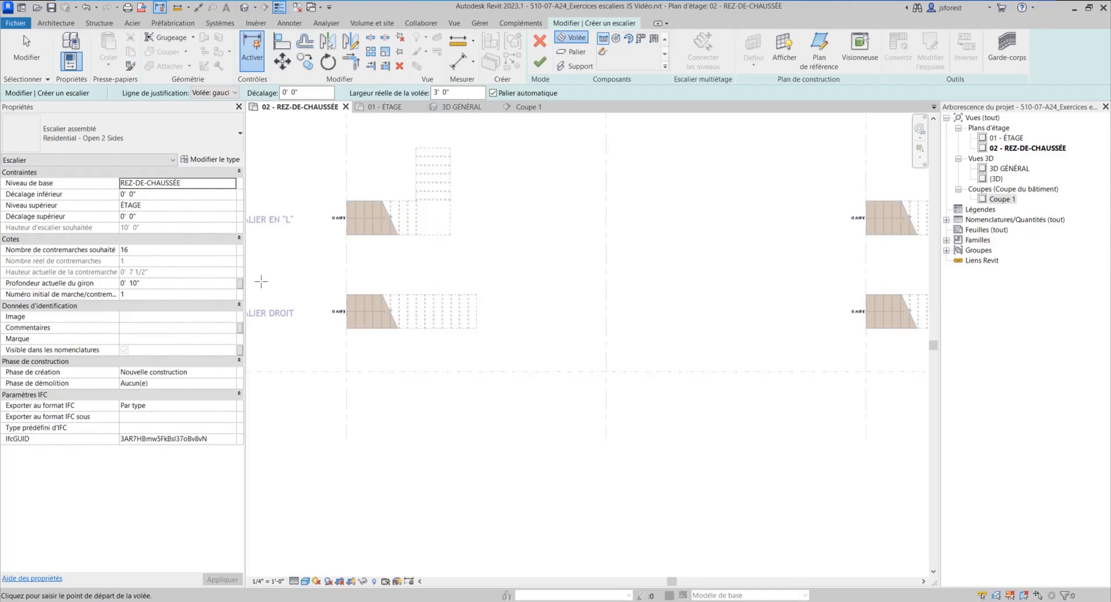
left_click(124, 140)
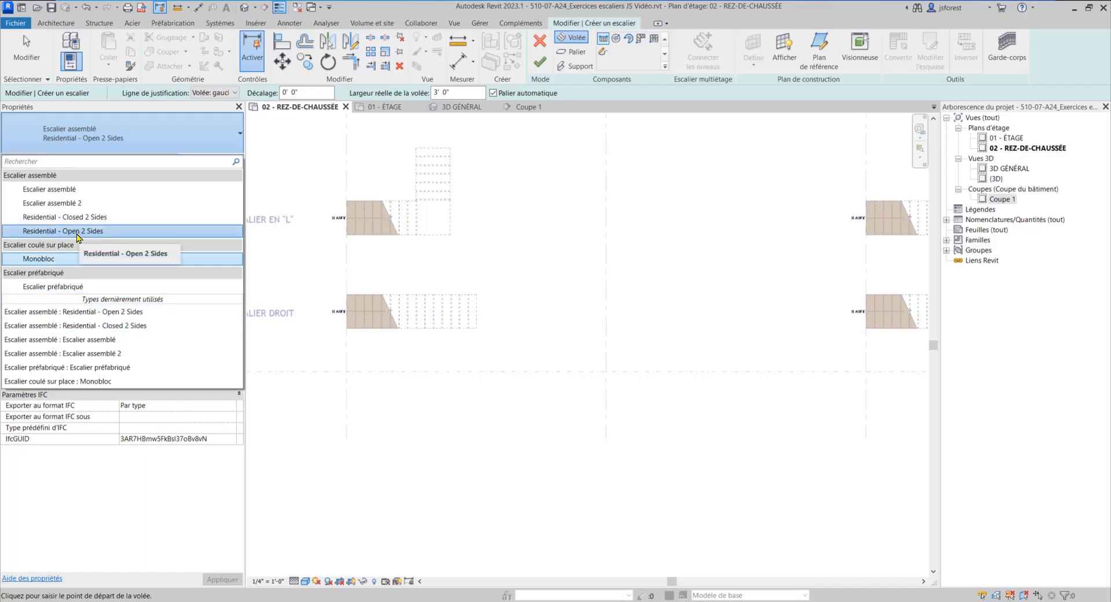
left_click(81, 231)
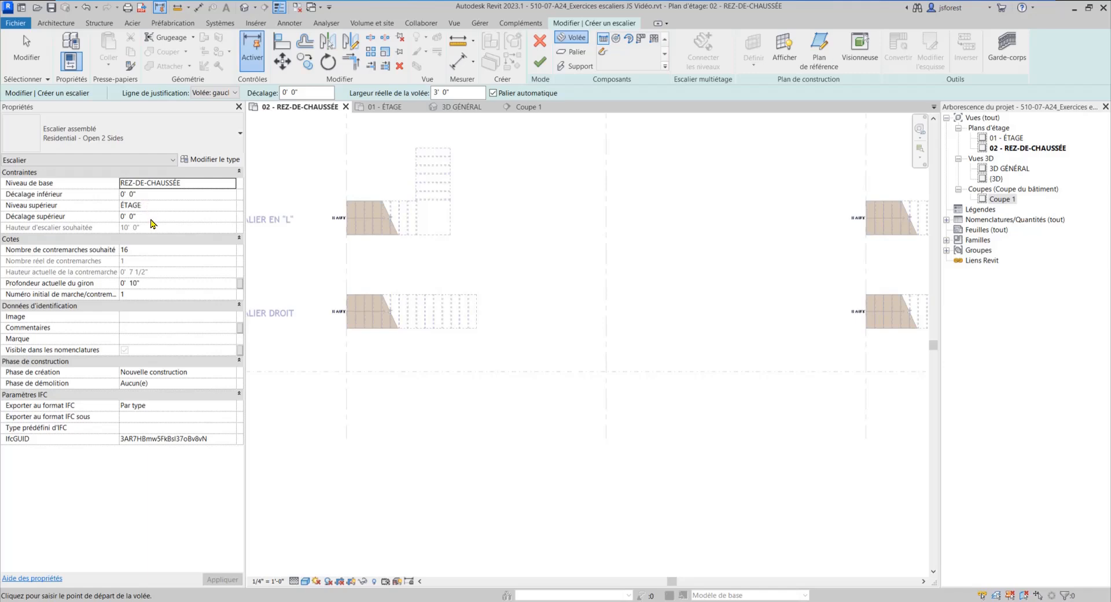
Open the type properties of Residential - Open 2 Sides and look through all the parameters.
left_click(206, 162)
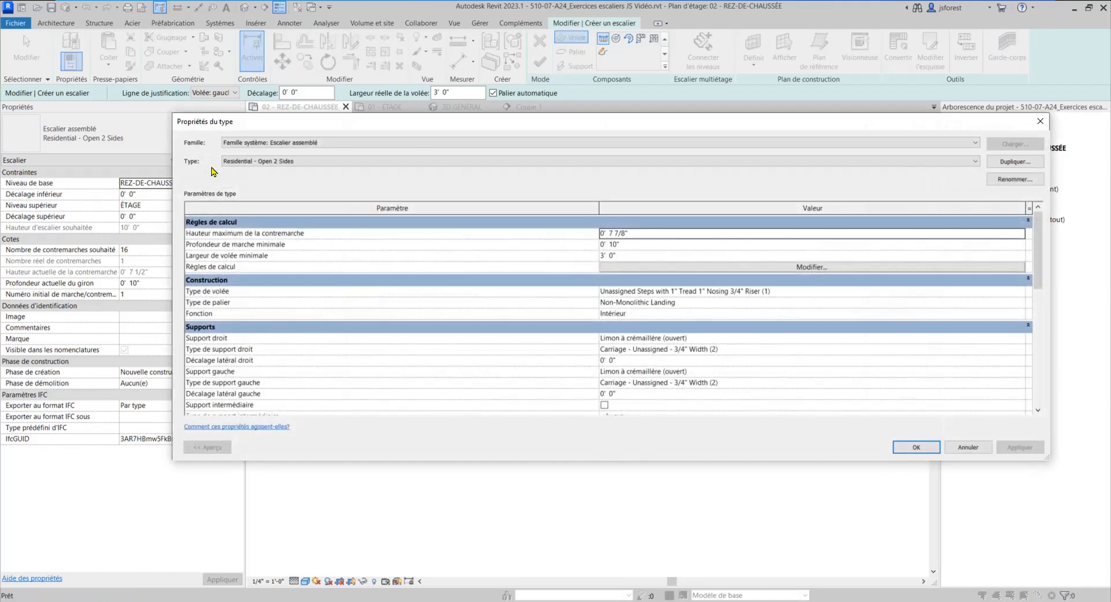
left_click_drag(764, 126, 684, 94)
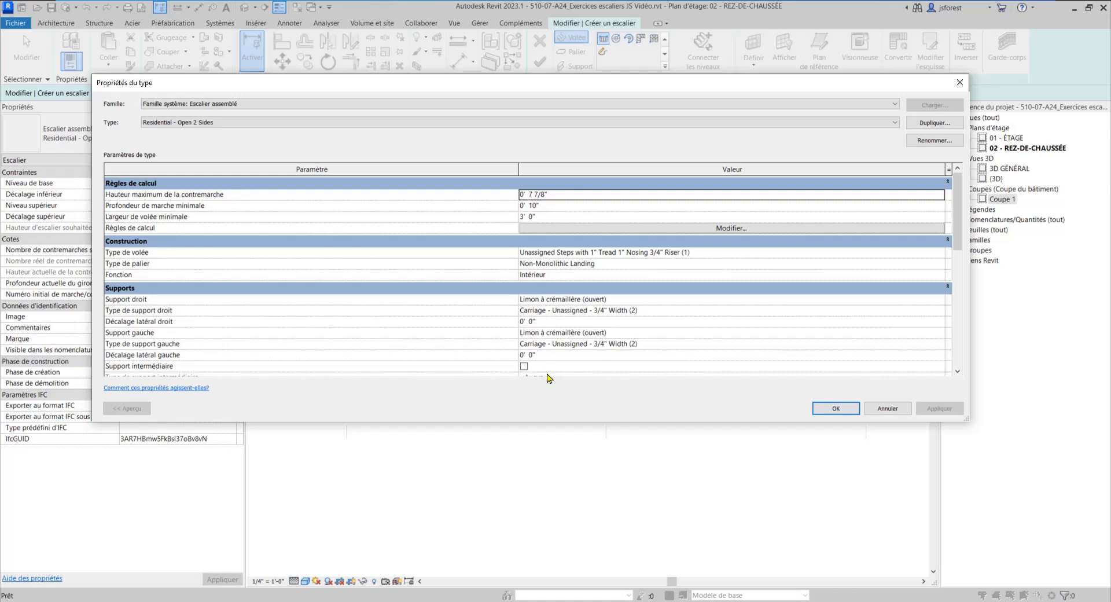
scroll(554, 295, "down", 4)
scroll(555, 323, "down", 3)
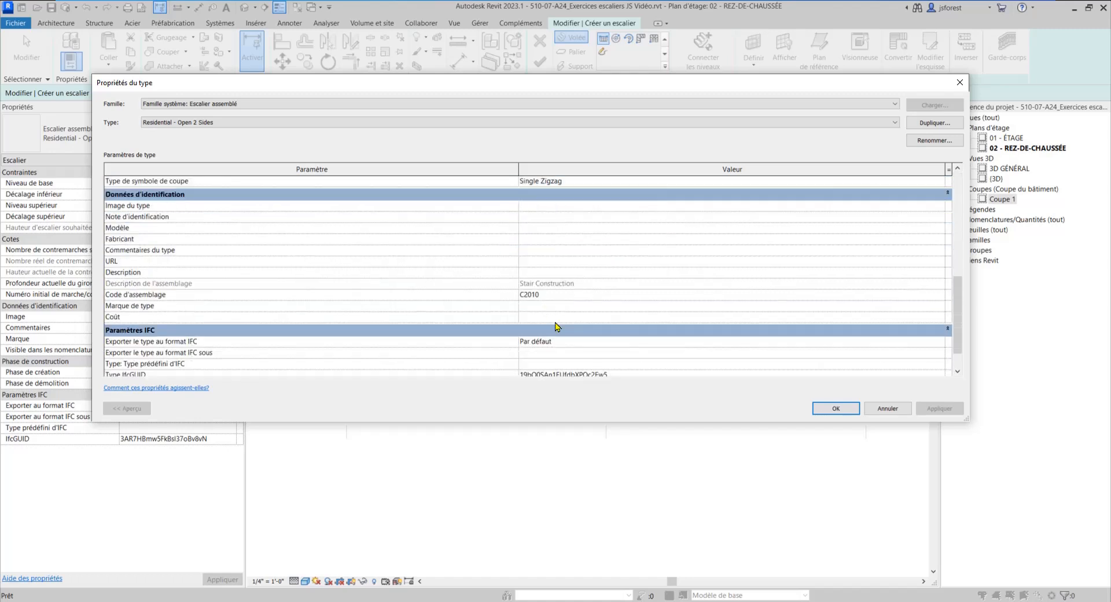
scroll(559, 322, "up", 10)
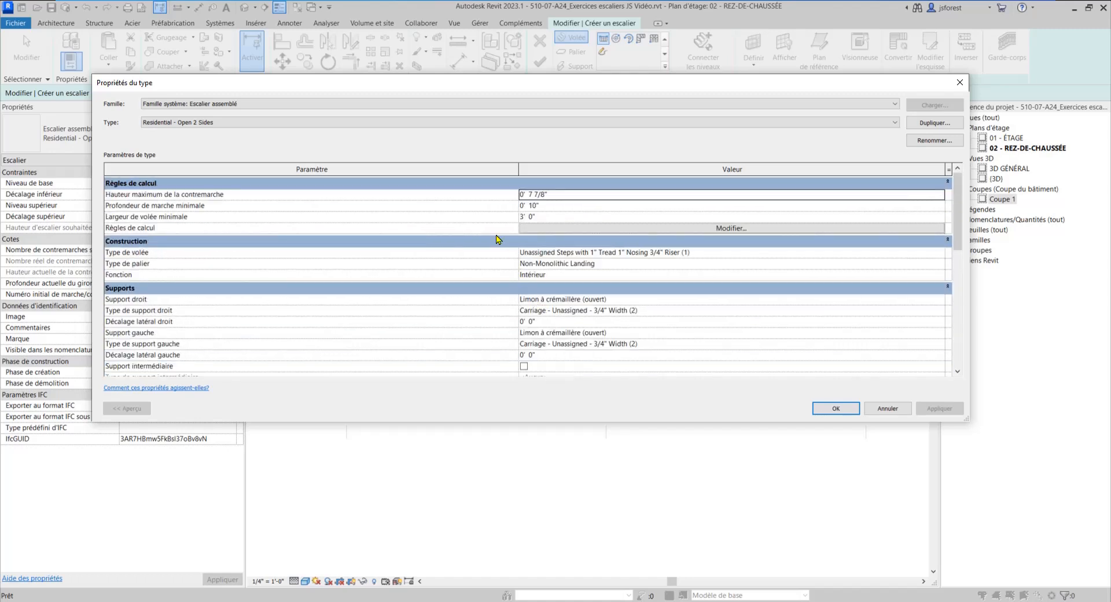
Consult the stair design PDF for the comfortable riser height and the building code's riser and tread limits.
mouse_move(157, 201)
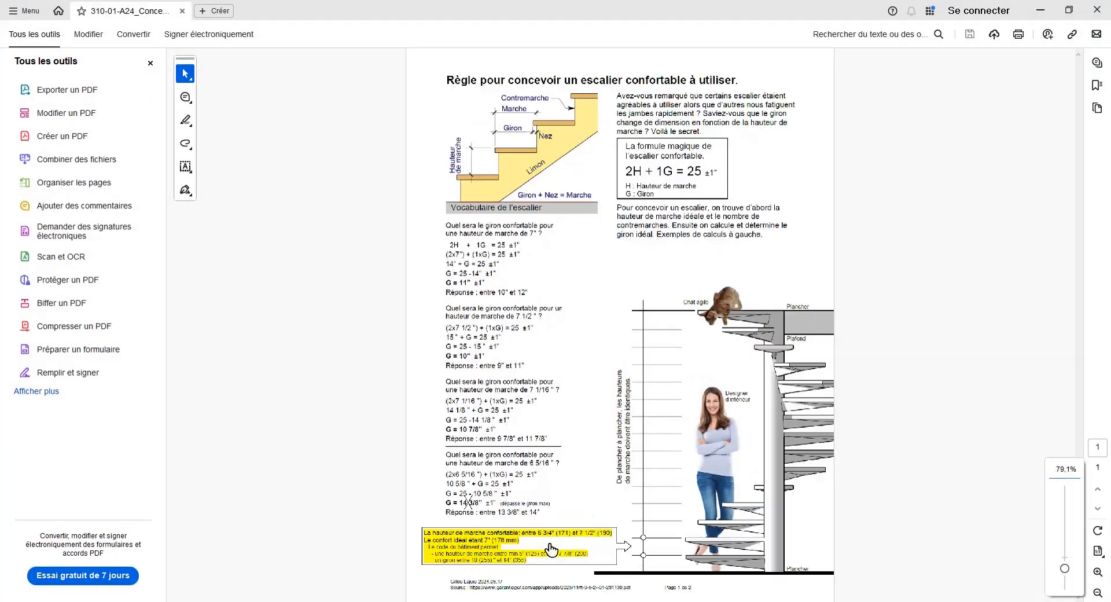
scroll(543, 449, "up", 3, "ctrl")
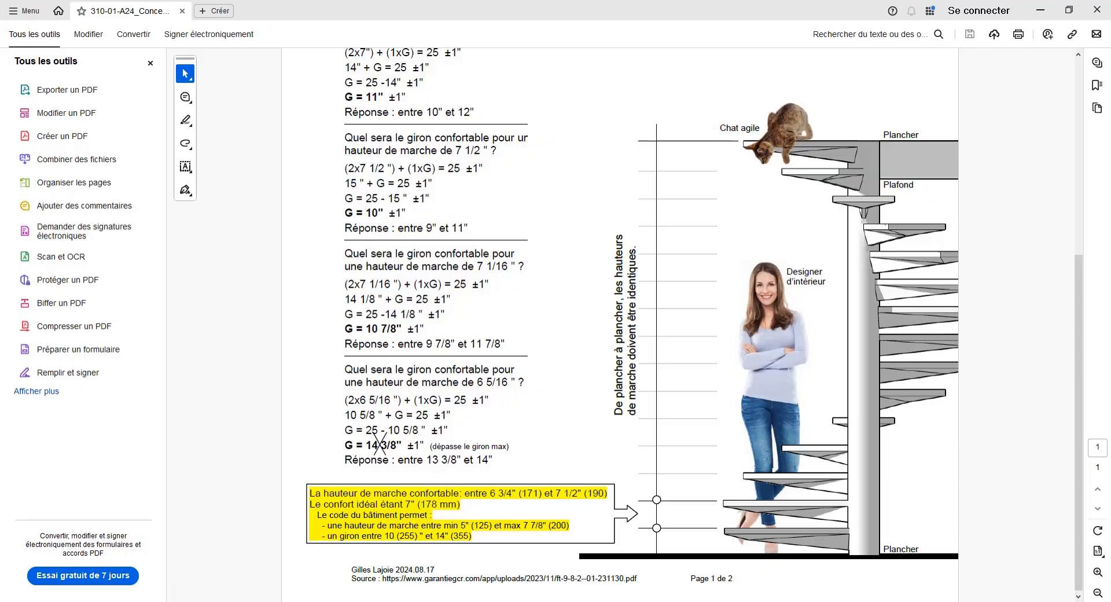
key("alt+Tab")
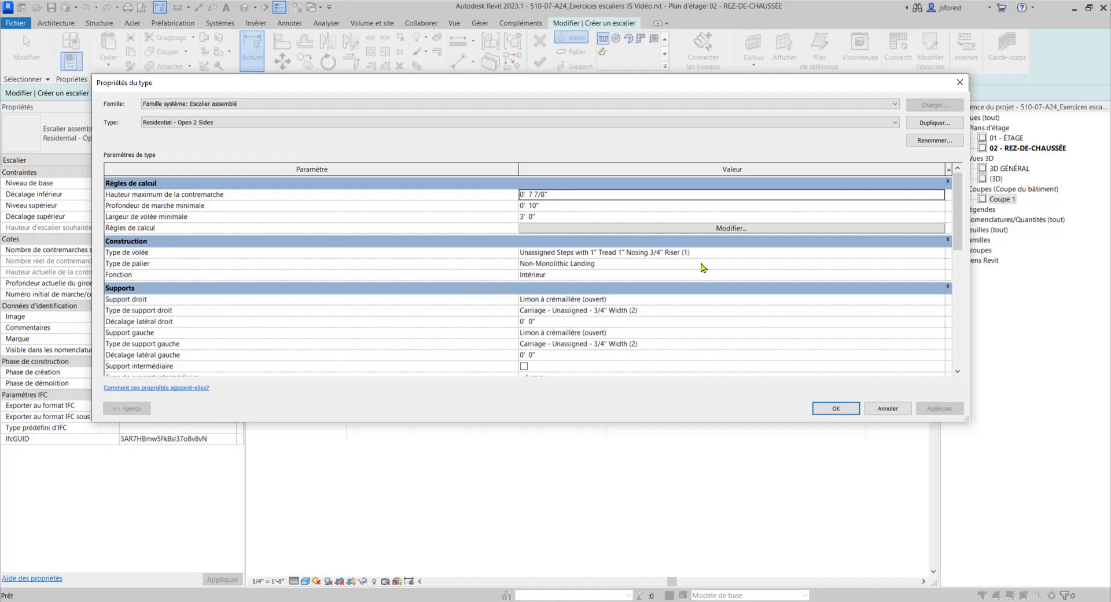
Open the stair type's calculation rules and compare them with the 2H + 1G comfort formula in the PDF.
left_click(729, 229)
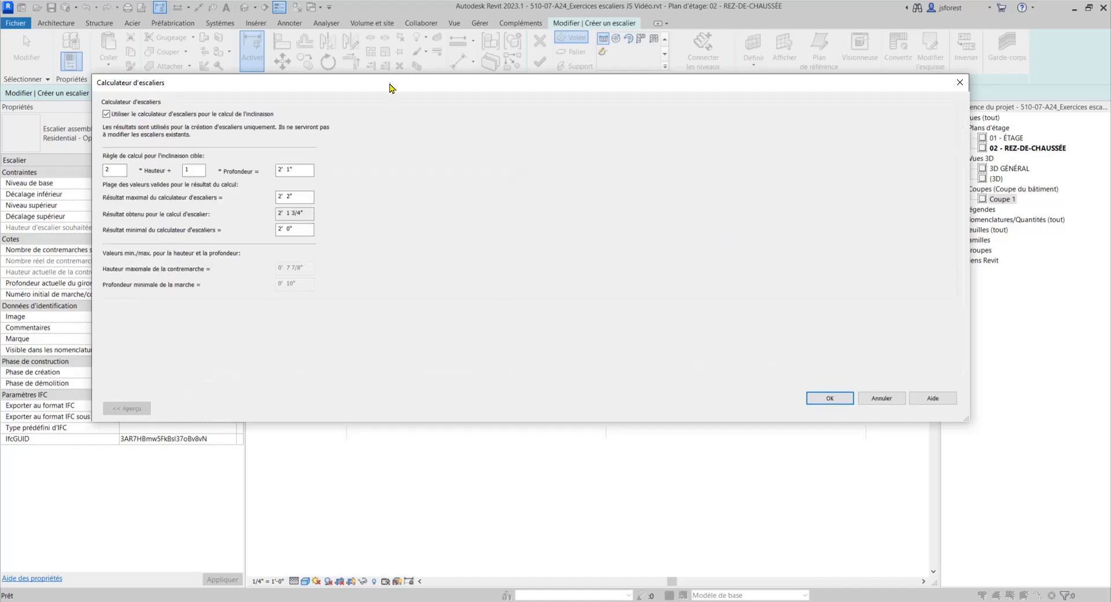
left_click_drag(391, 83, 404, 126)
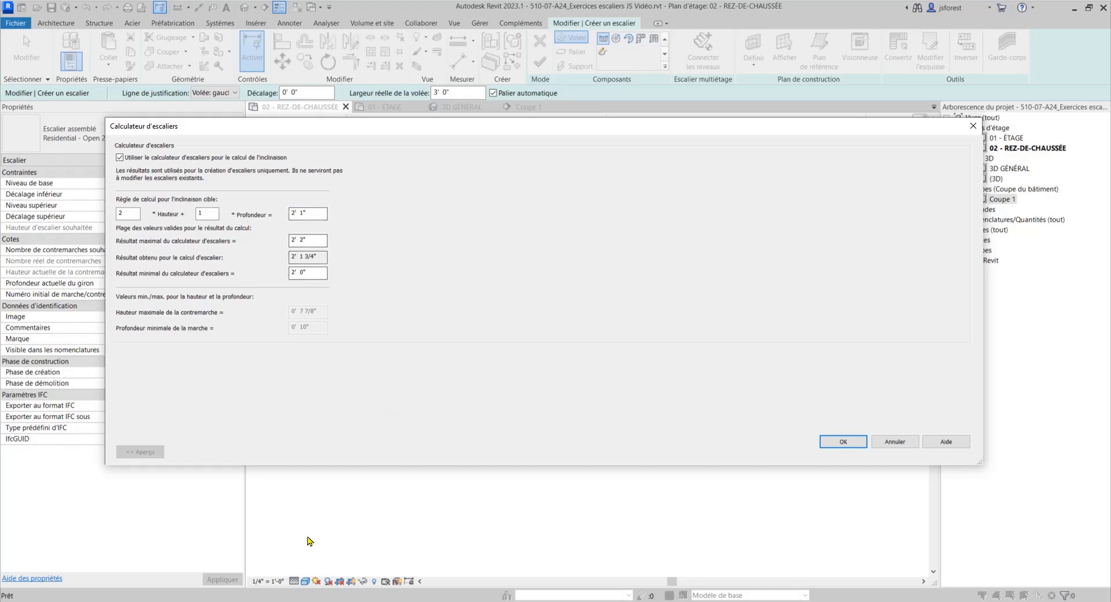
left_click(321, 601)
scroll(676, 375, "up", 5)
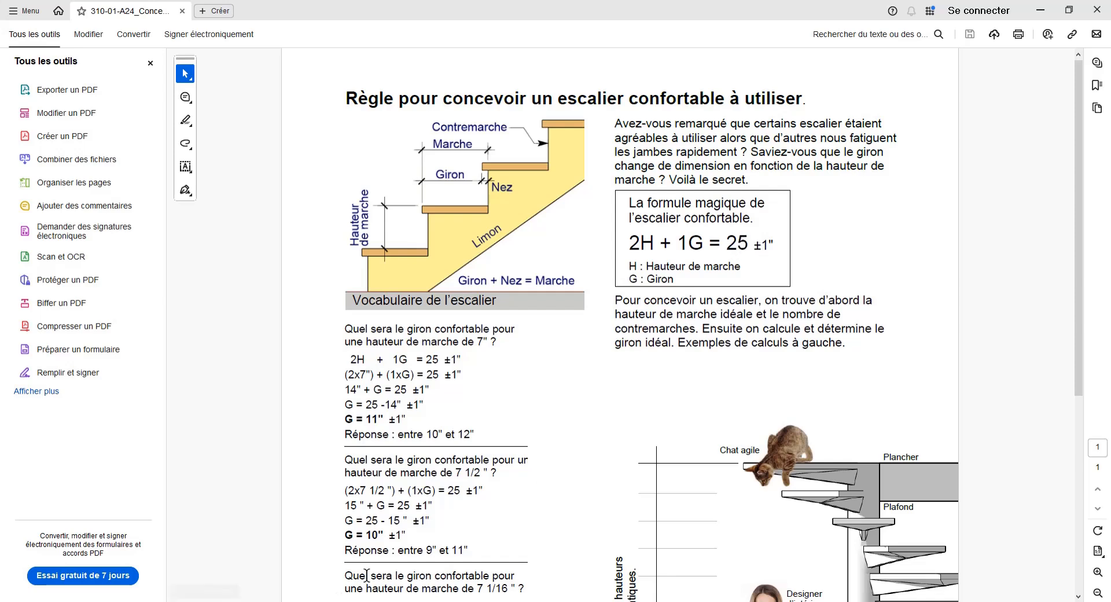
Return to Revit, accept the stair calculator rules, and apply the Residential - Open 2 Sides type properties.
left_click(236, 601)
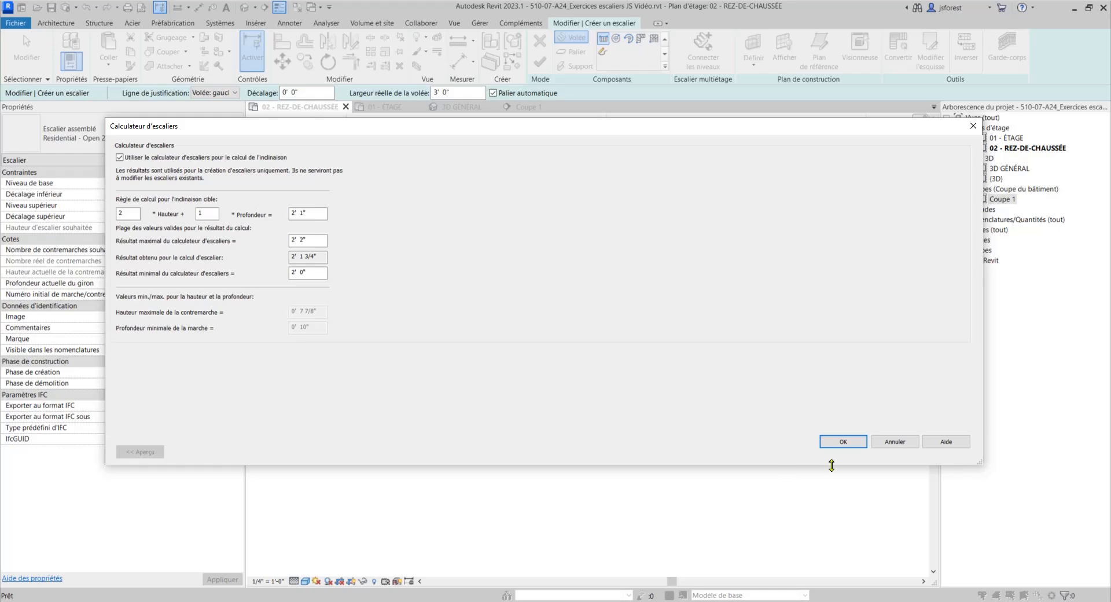
left_click(849, 442)
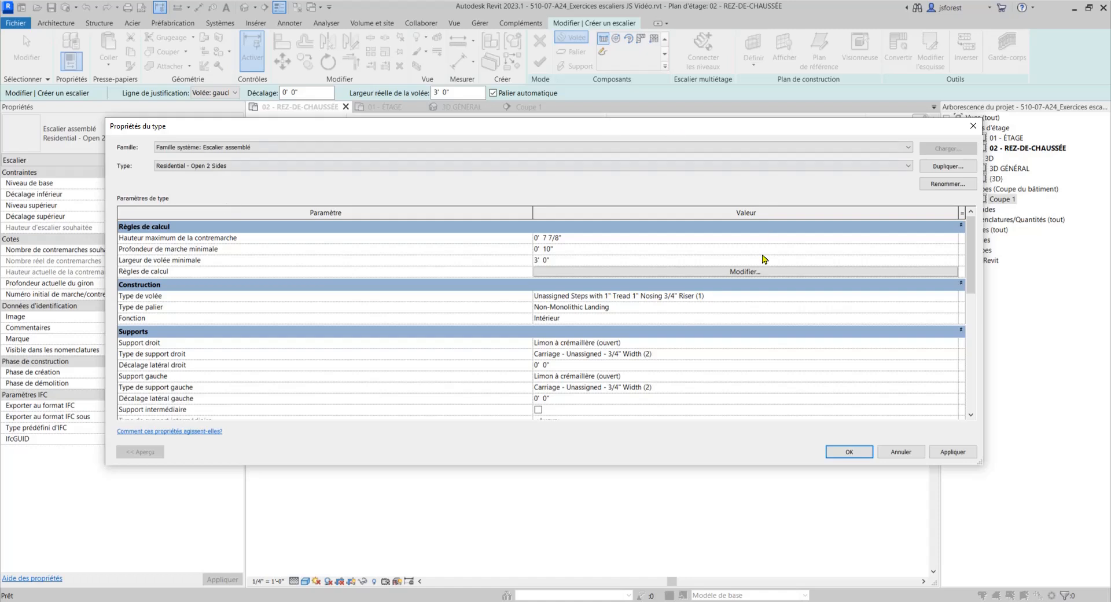
left_click(950, 452)
left_click(854, 450)
key("Escape")
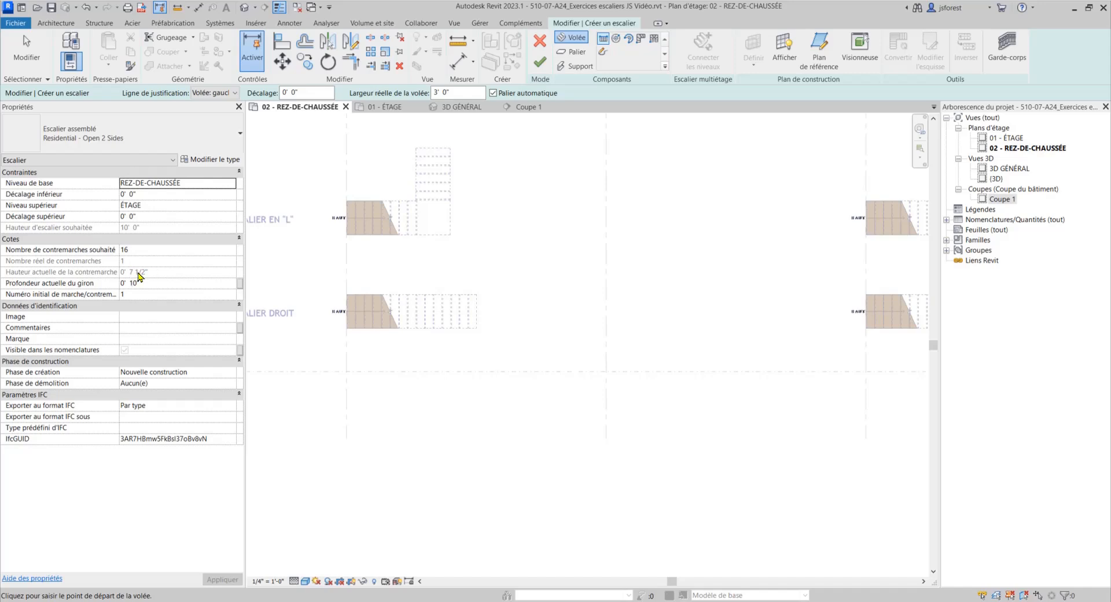
Try a desired riser count of 15 for the new stair.
left_click(225, 253)
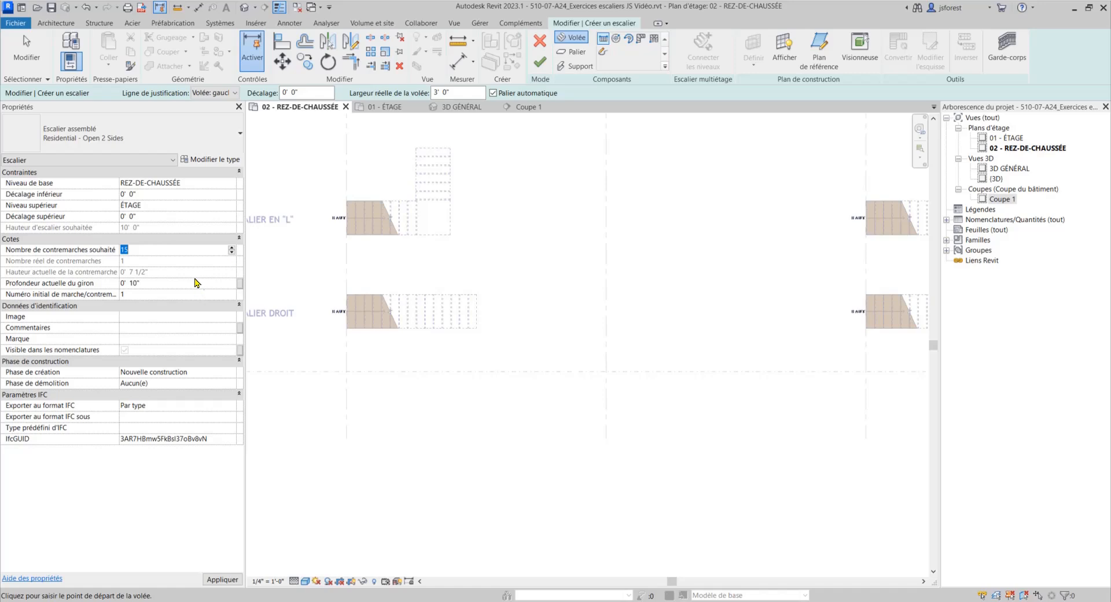
key("Return")
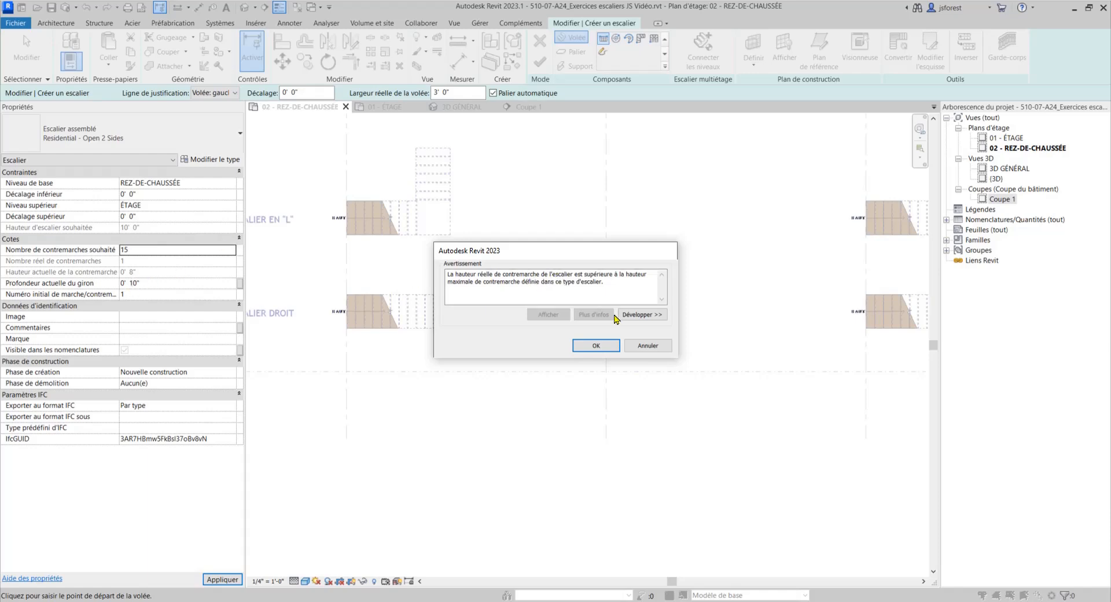
left_click(596, 345)
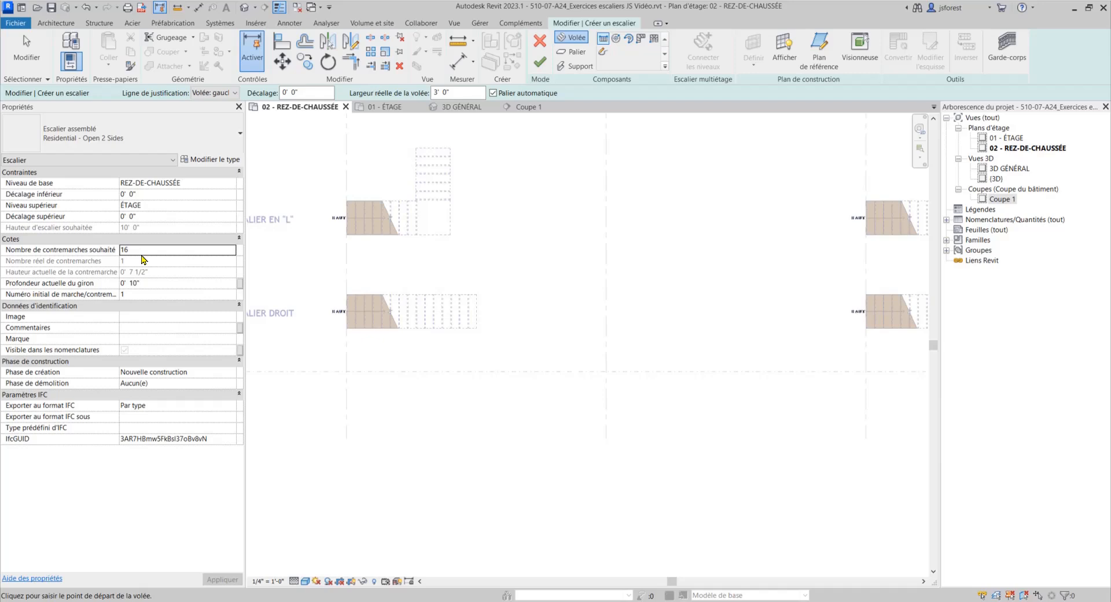
left_click(232, 253)
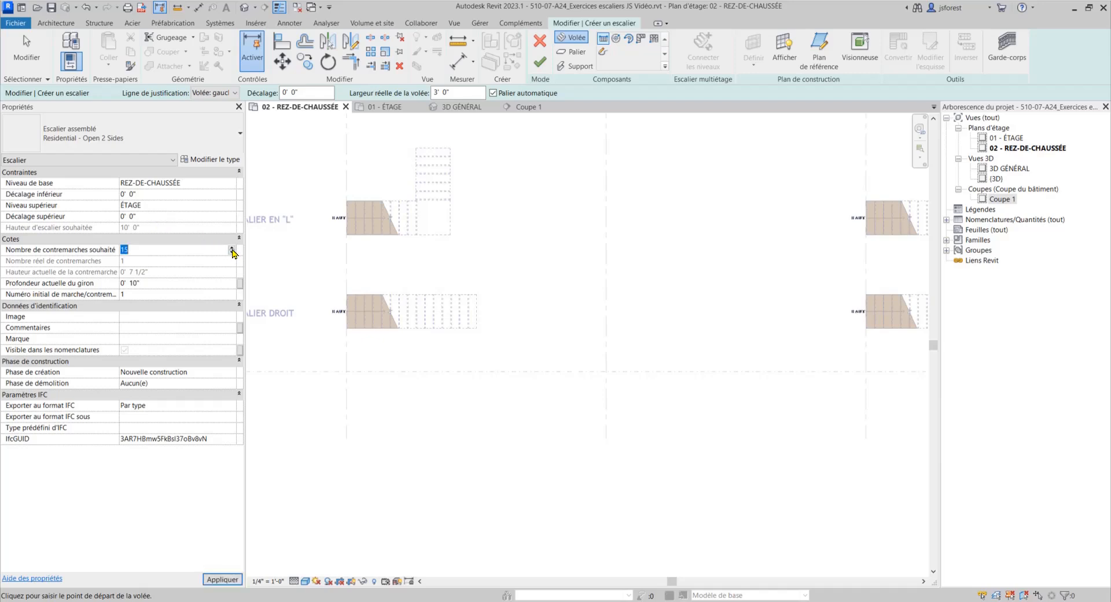
left_click(233, 245)
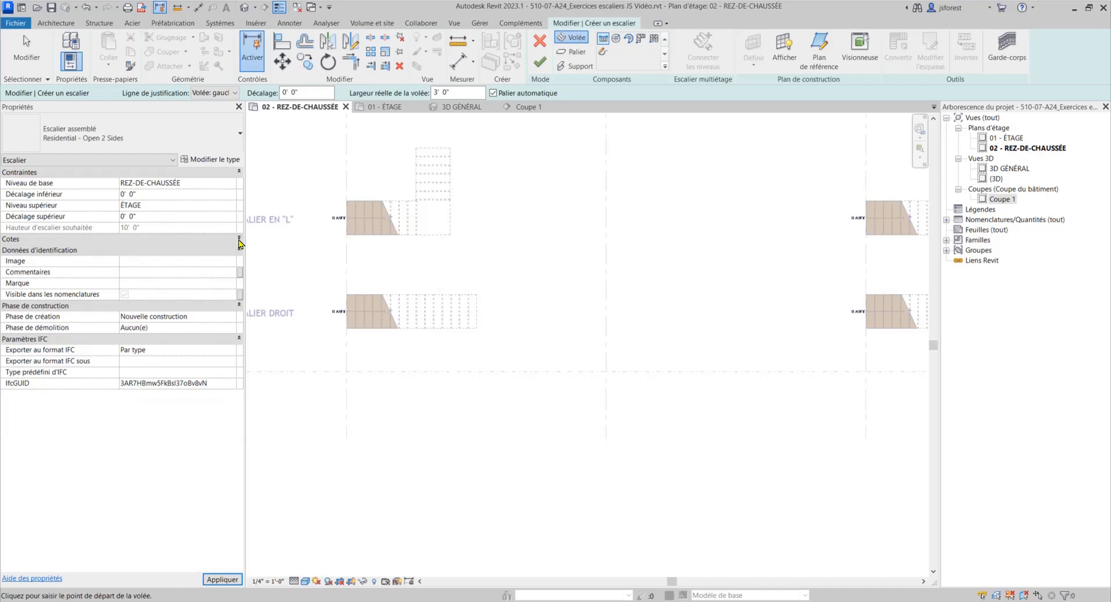
left_click(239, 240)
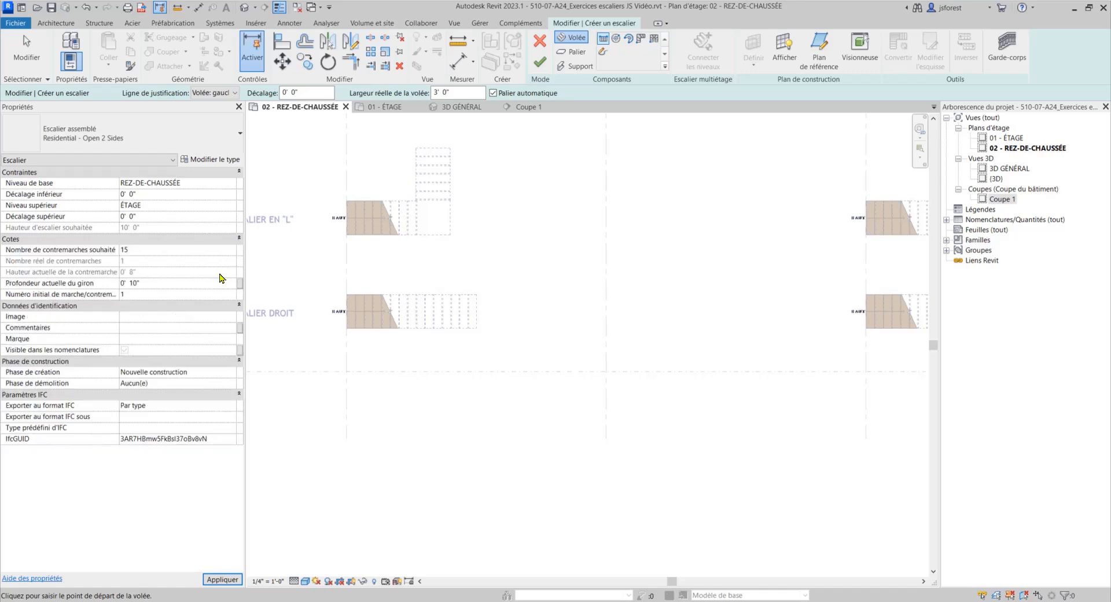
Try desired riser counts of 17, 24 and 25 and preview a run starting on the middle grid line.
left_click(232, 249)
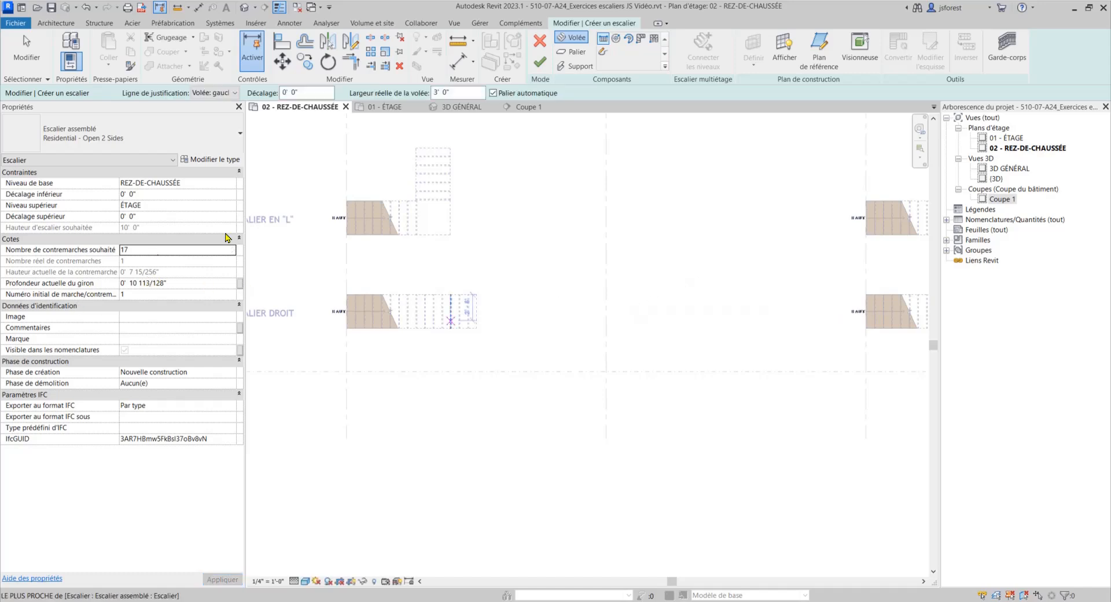
left_click(230, 249)
left_click(232, 247)
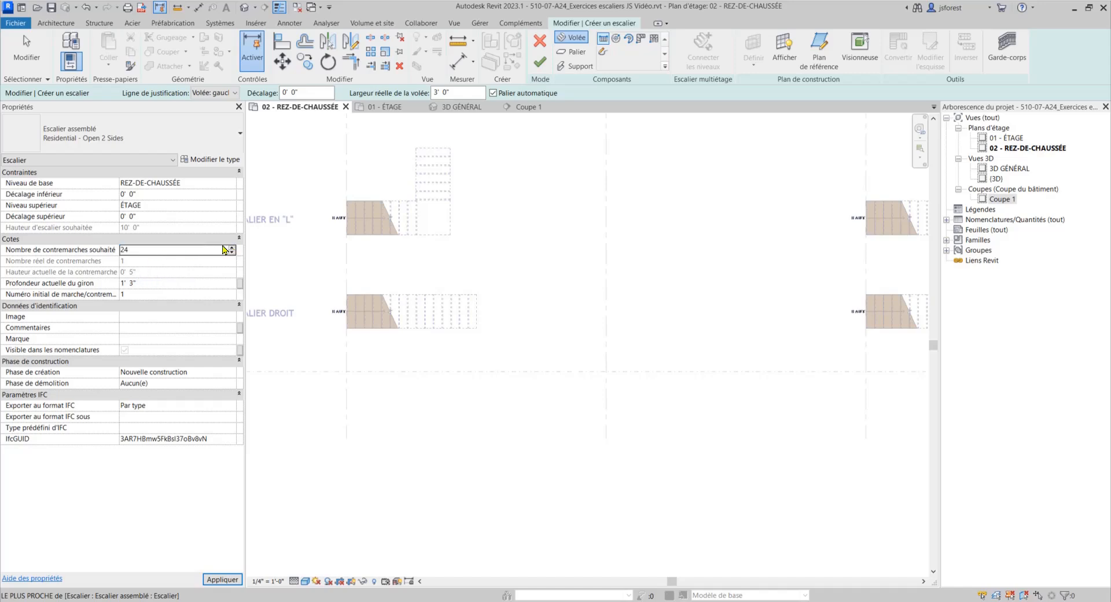
left_click(231, 248)
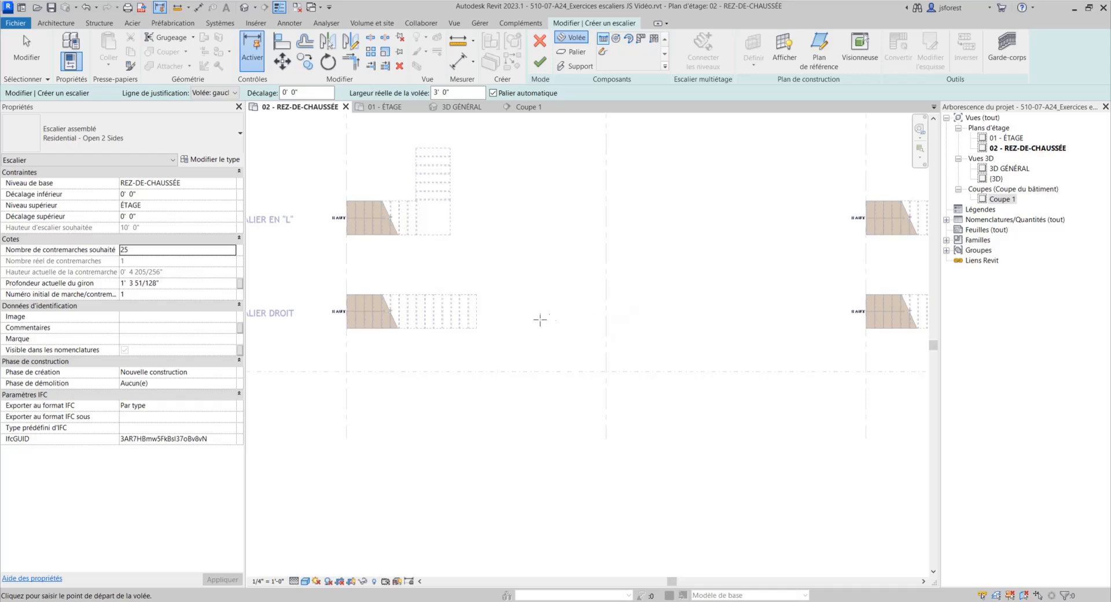
left_click(606, 320)
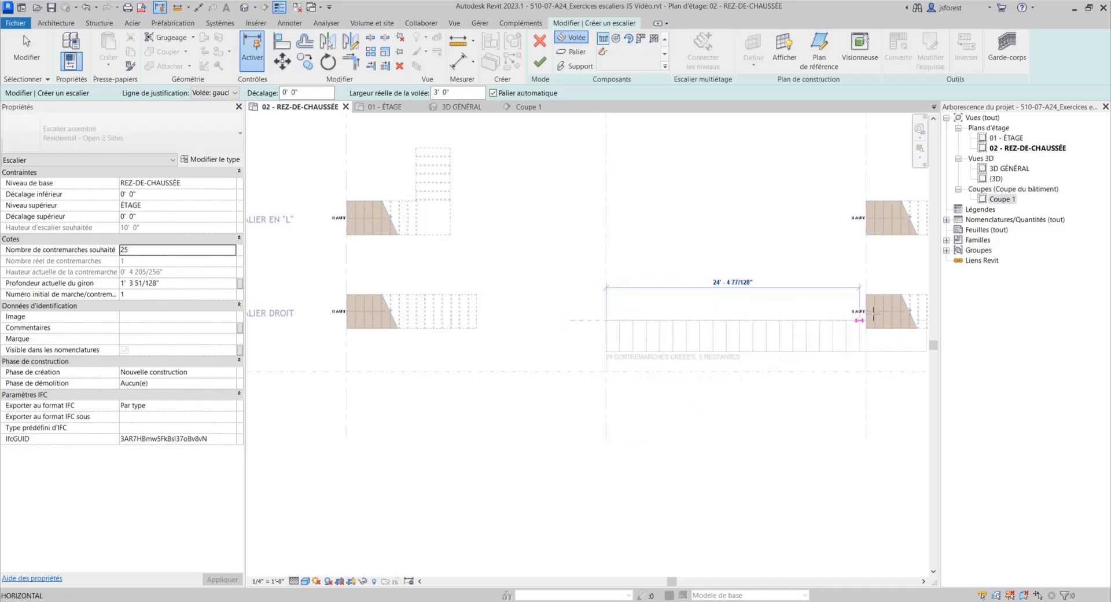
scroll(873, 313, "down", 3)
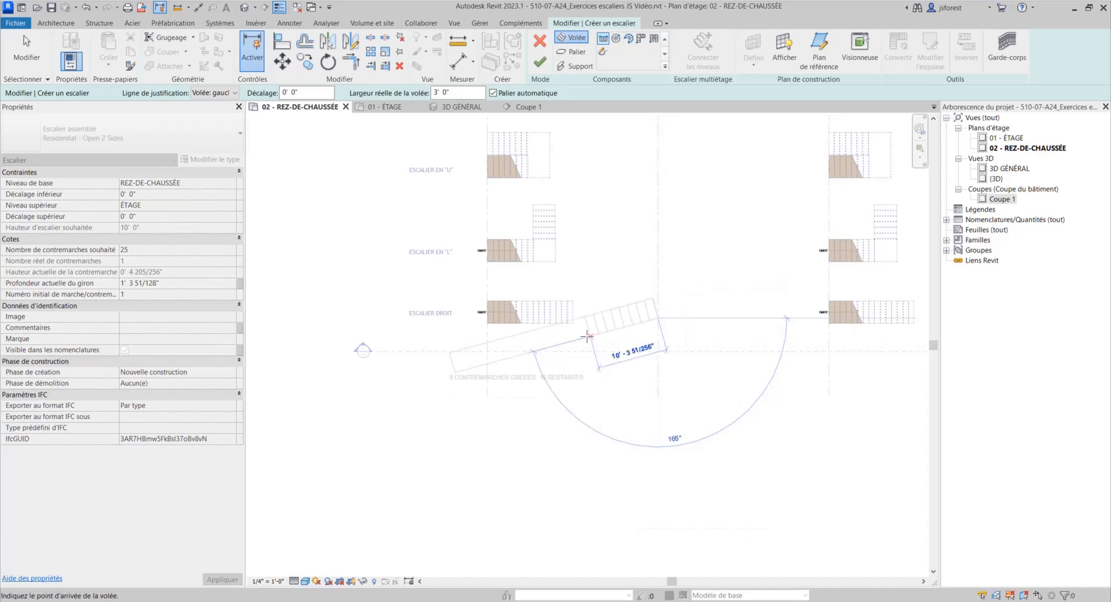
key("Escape")
Set the stair's desired number of risers to 16.
left_click(213, 251)
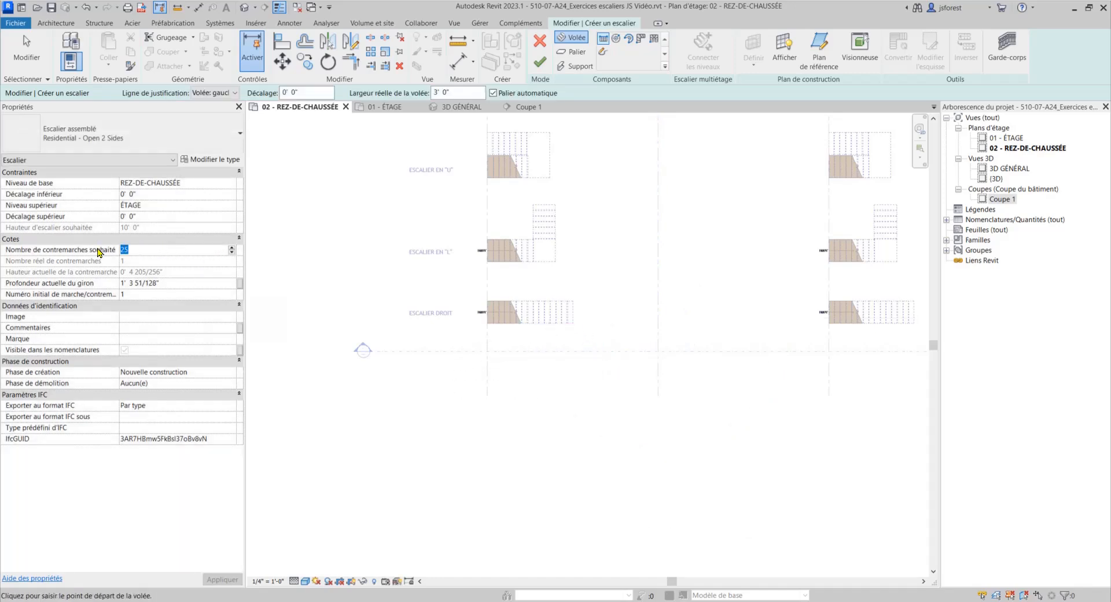
left_click(136, 239)
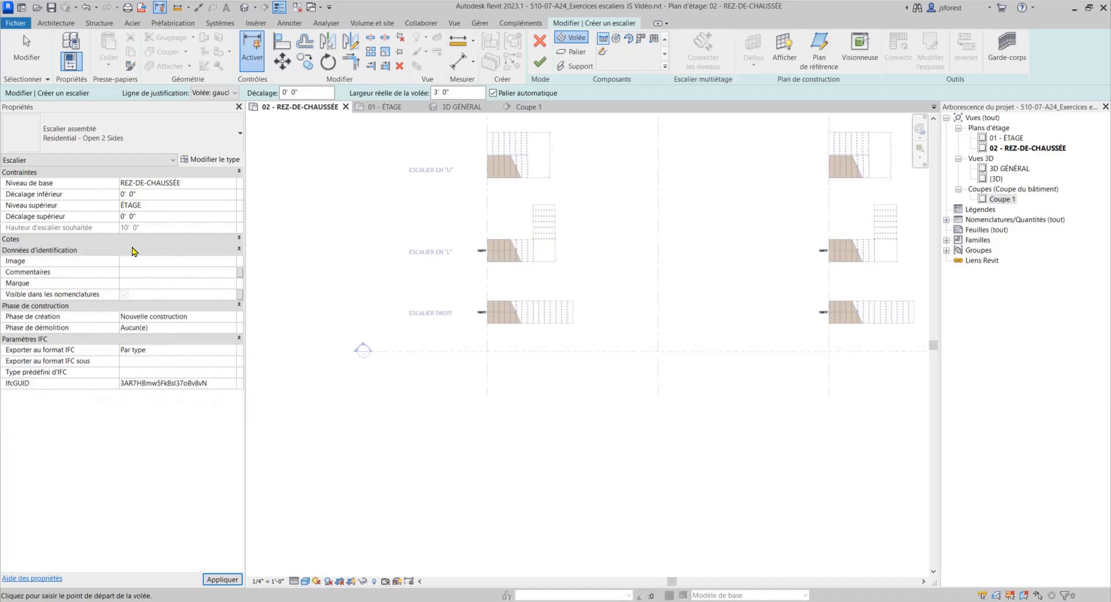
left_click(239, 239)
left_click(142, 250)
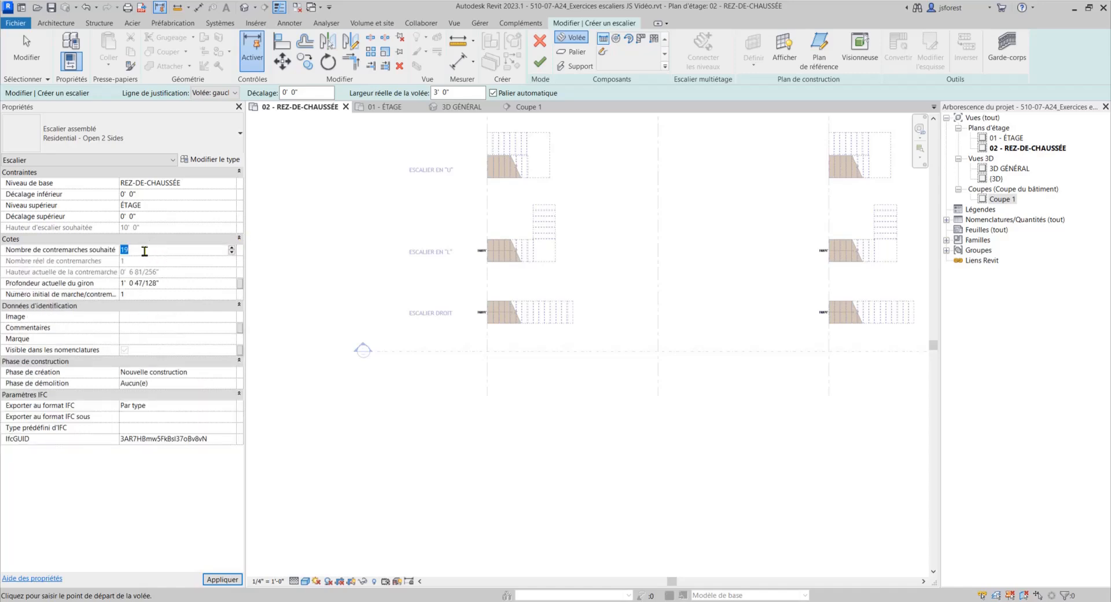
left_click(142, 251)
type("6")
key("Return")
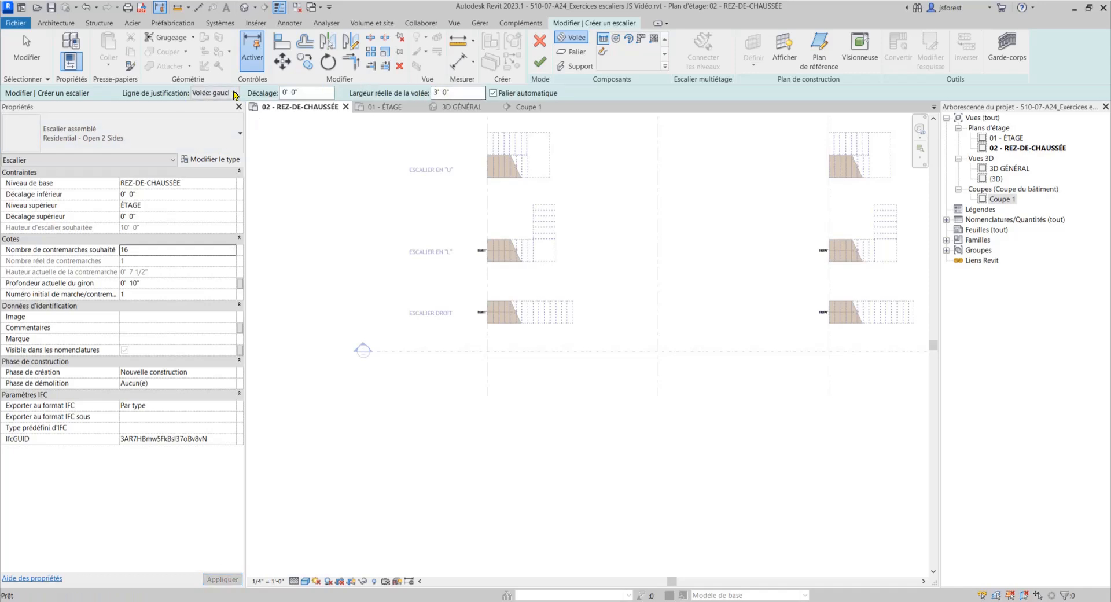
Draw a horizontal 16-riser straight run with centre justification from the middle grid line, level with the ESCALIER DROIT model, and finish the stair.
left_click(235, 93)
left_click(214, 124)
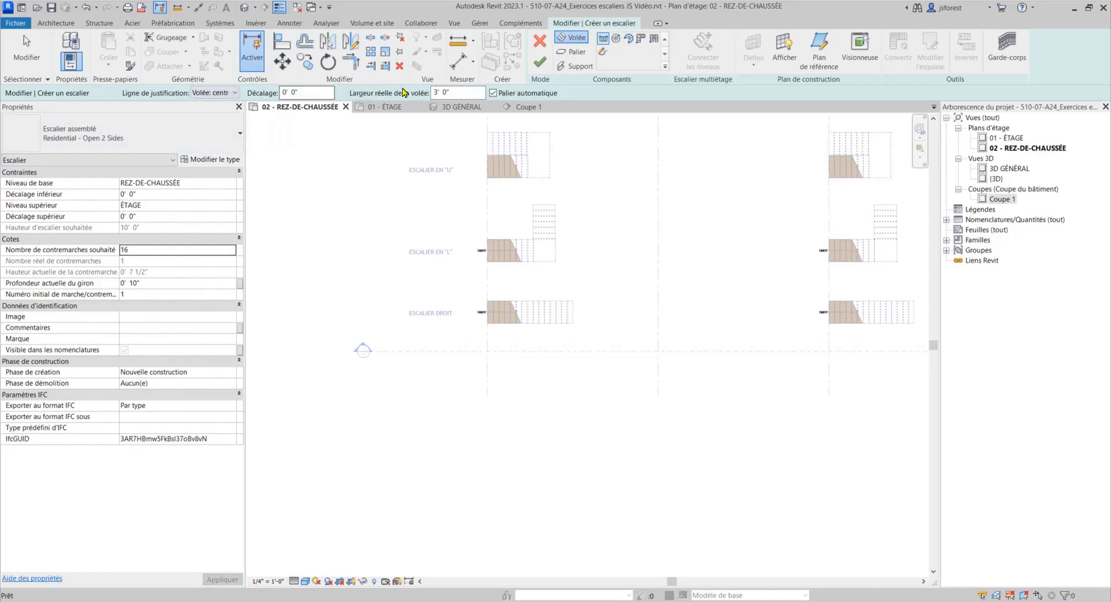
left_click(657, 311)
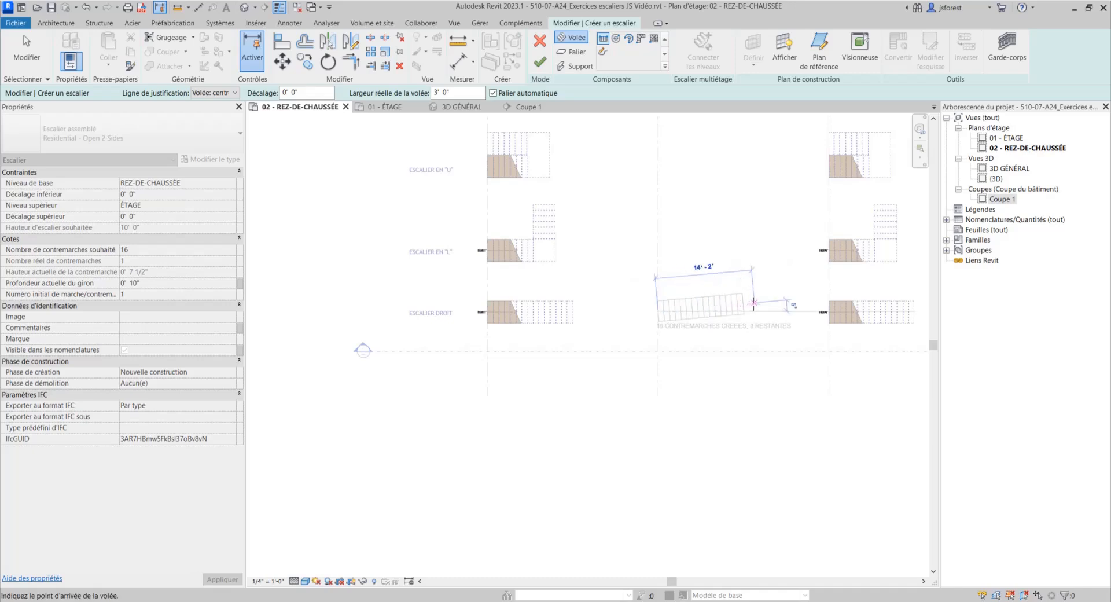
left_click(795, 307)
key("Escape")
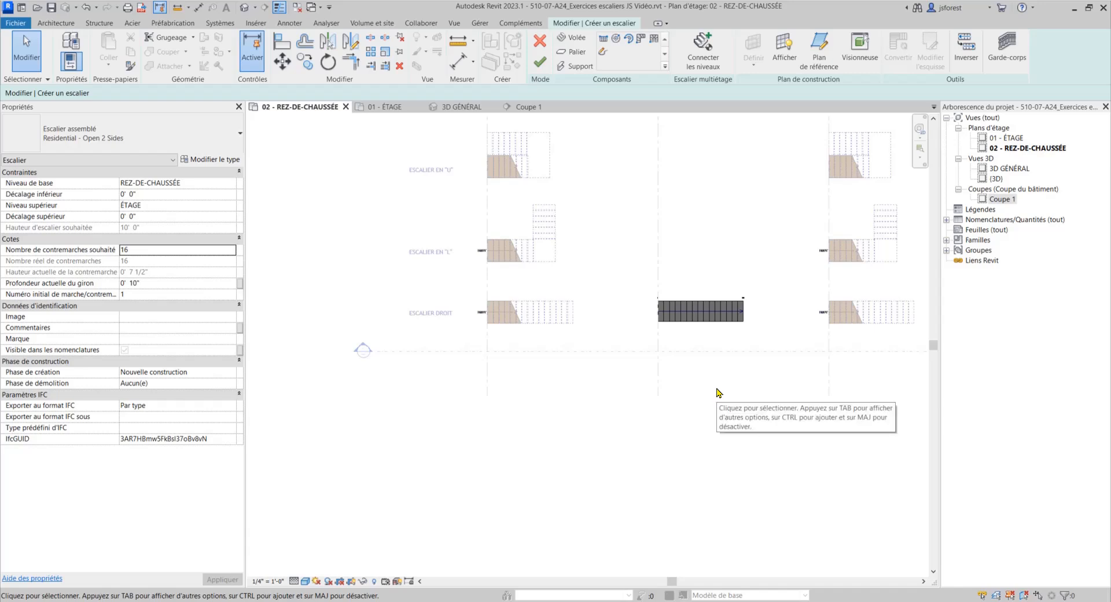
left_click(540, 61)
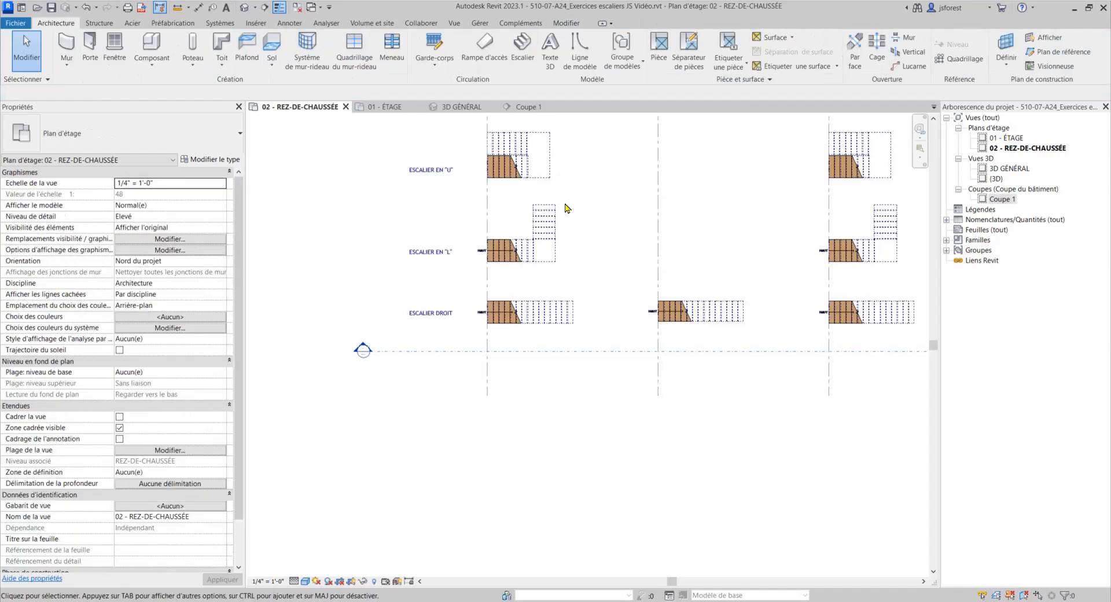
Check the new straight stair in the Coupe 1 section and the 01 - ÉTAGE plan.
scroll(823, 412, "up", 1)
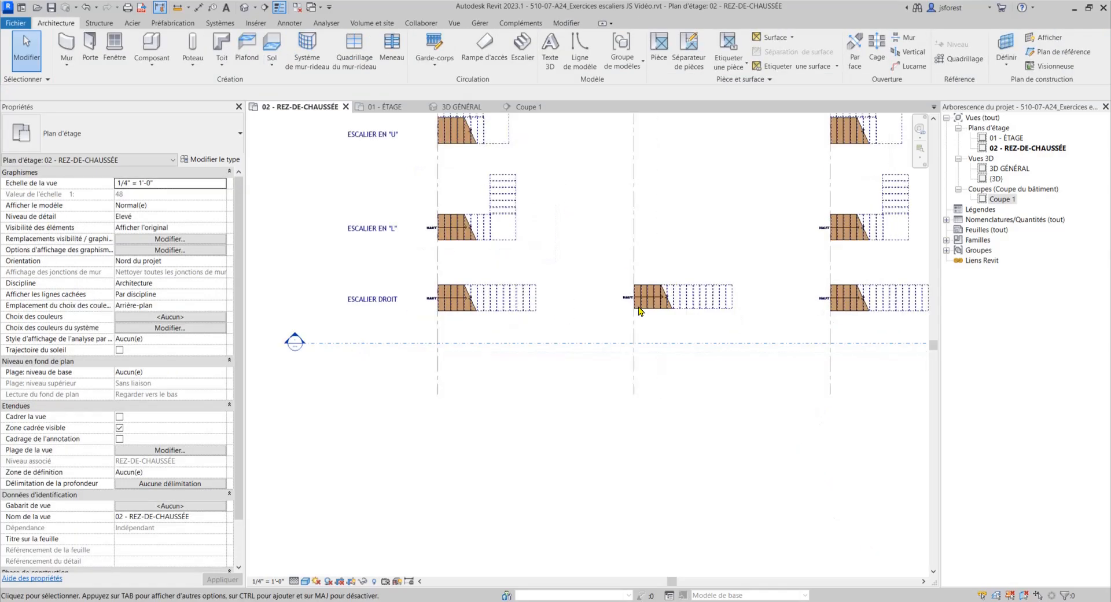
double_click(1002, 199)
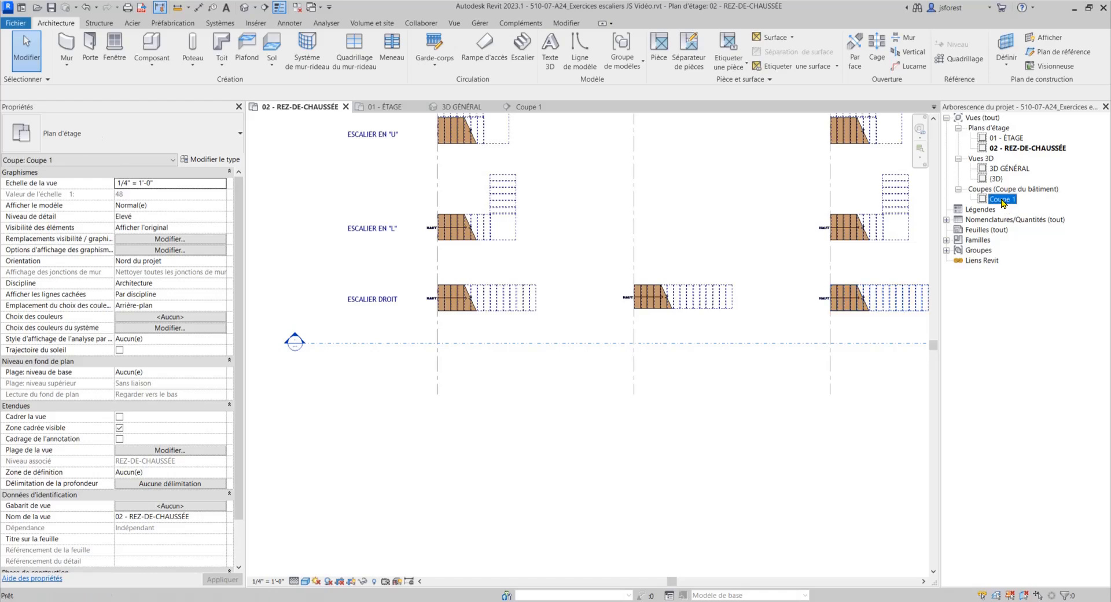
scroll(302, 384, "up", 2)
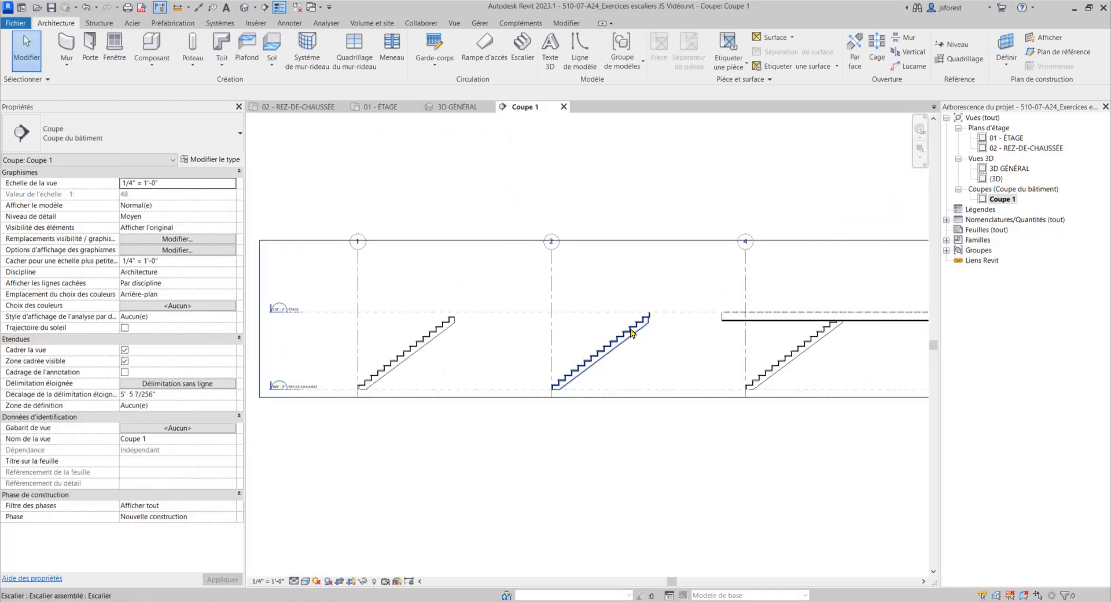
left_click(392, 107)
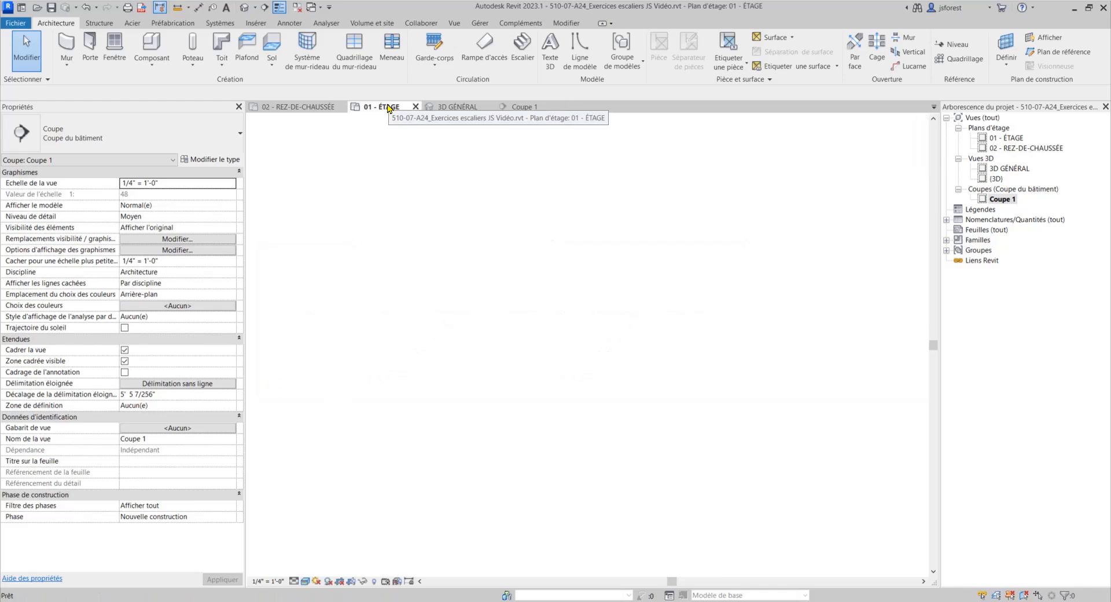
scroll(560, 485, "up", 5)
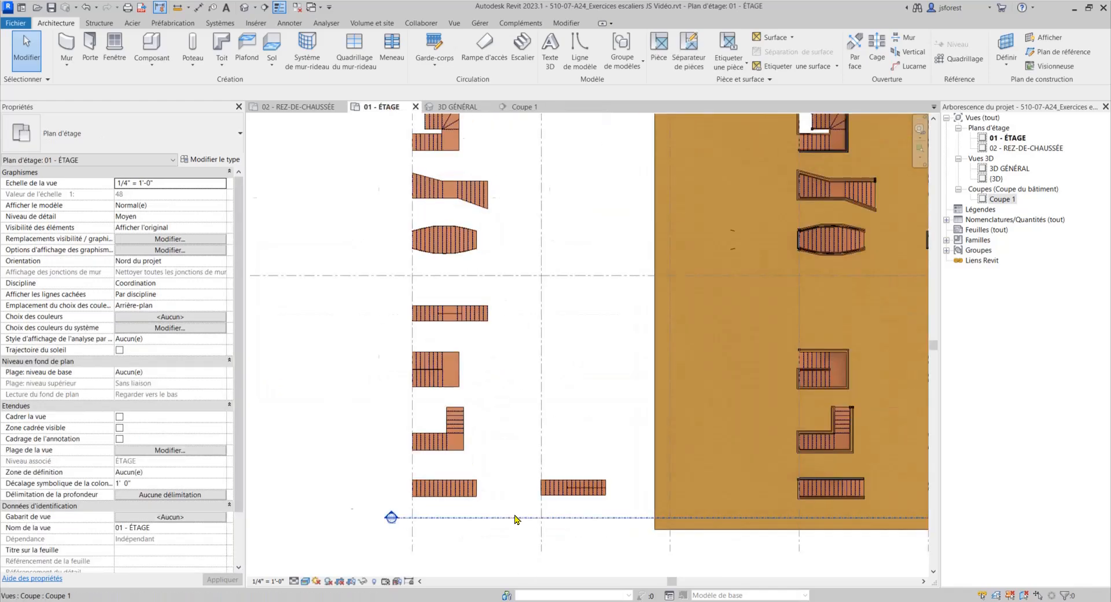
Examine the treads of the model straight stair in the 02 - REZ-DE-CHAUSSÉE plan.
left_click(310, 107)
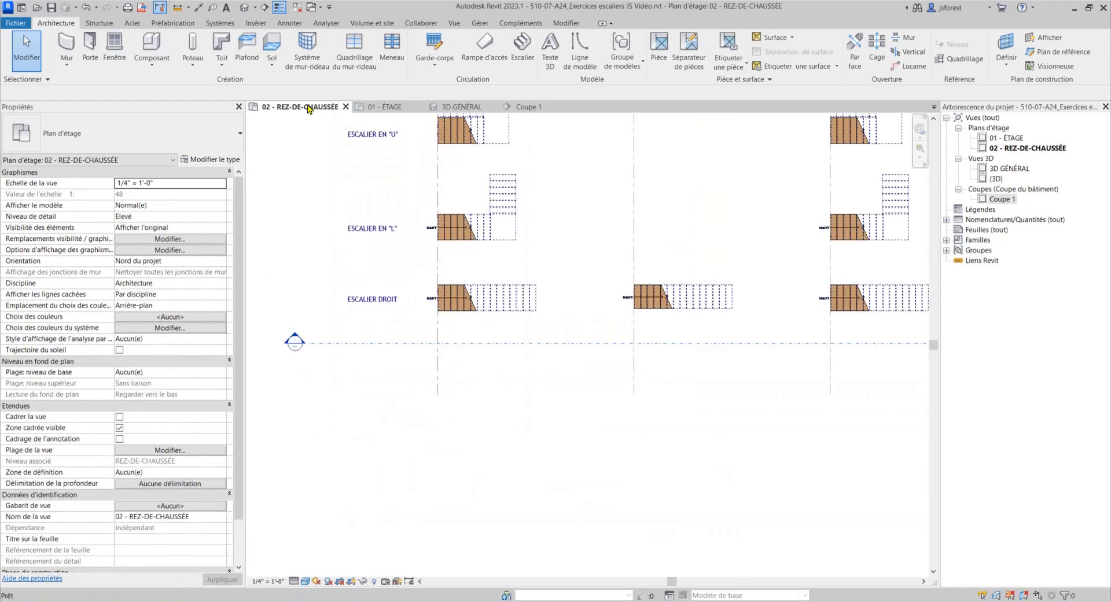
scroll(457, 317, "up", 2)
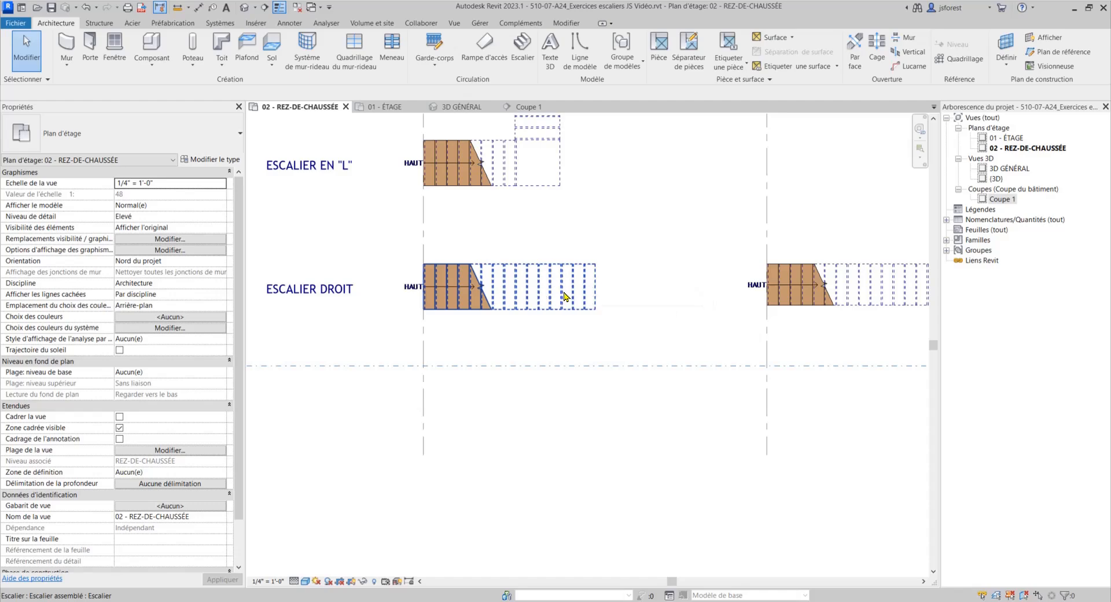
scroll(564, 296, "up", 3)
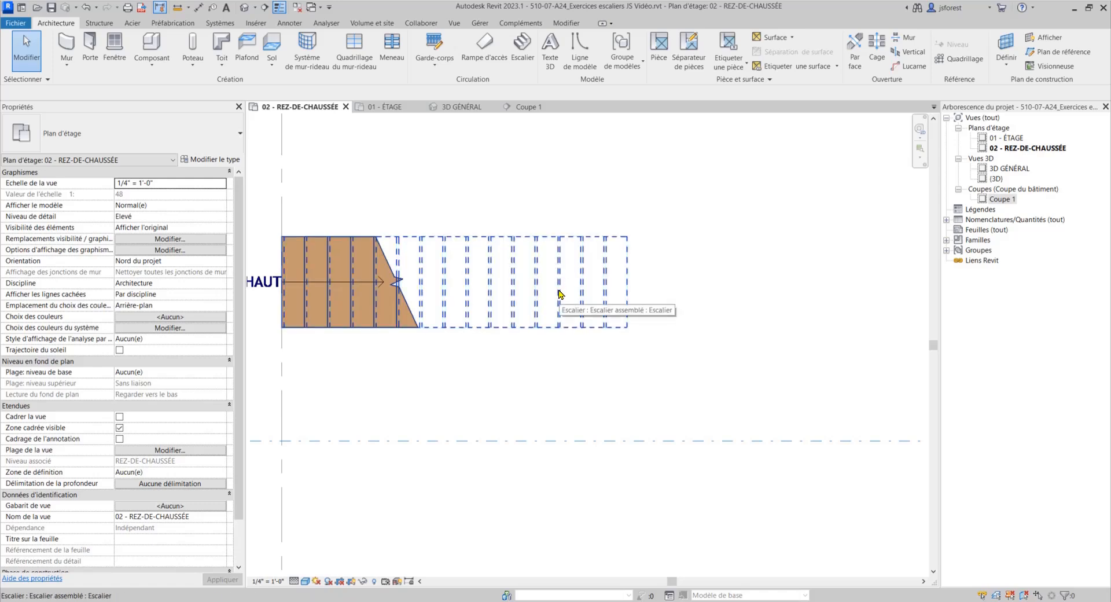
scroll(559, 294, "down", 2)
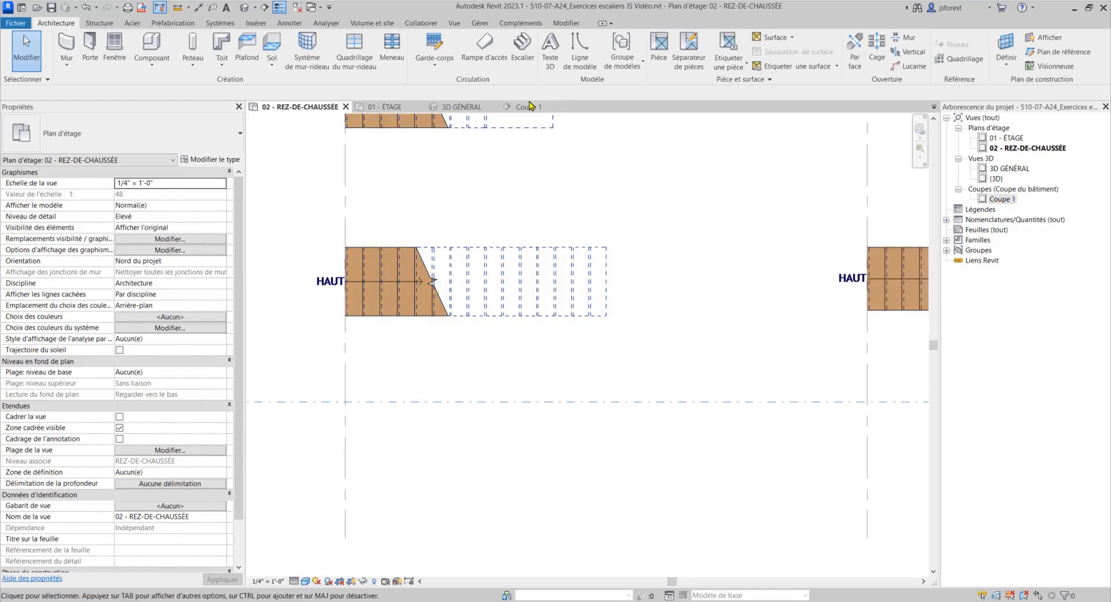
Open the Coupe 1 section and compute 48 ÷ 7.5 in the calculator for the number of risers.
left_click(530, 110)
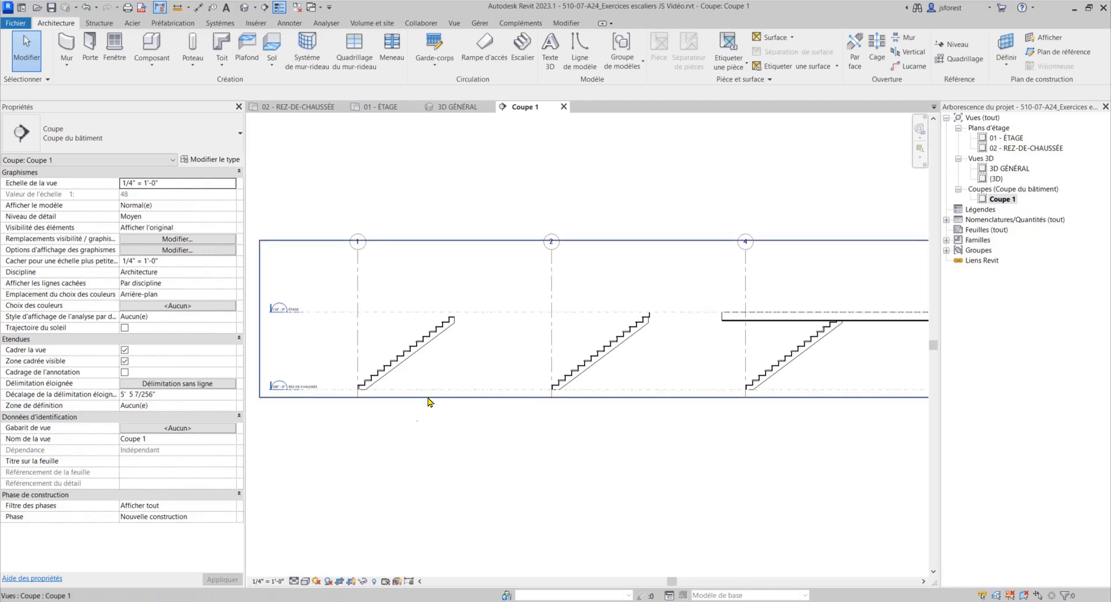
middle_click_drag(391, 440, 479, 390)
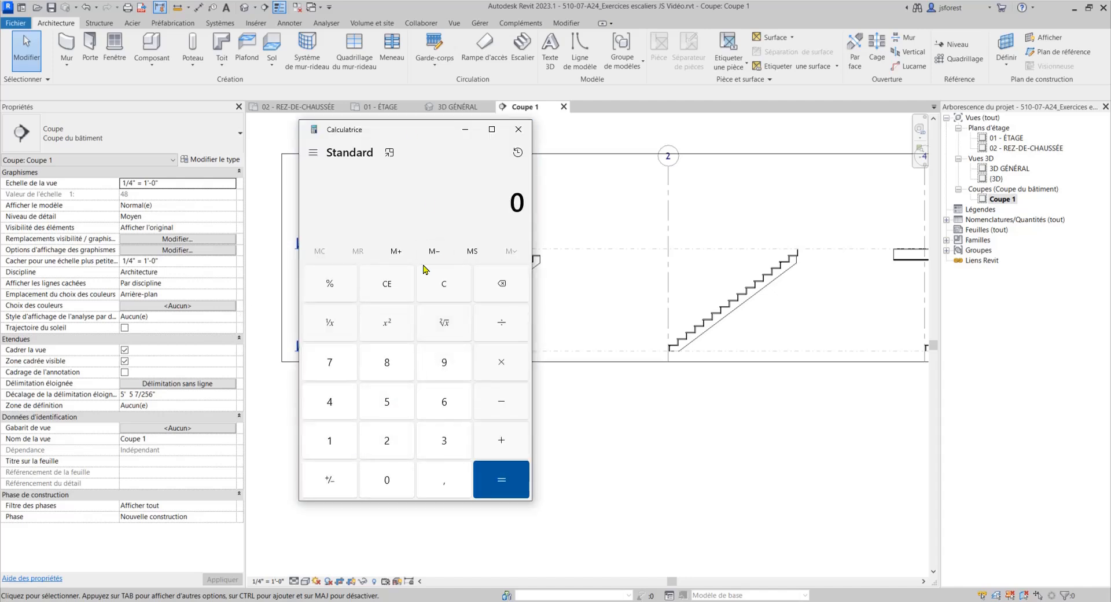
left_click_drag(423, 135, 499, 123)
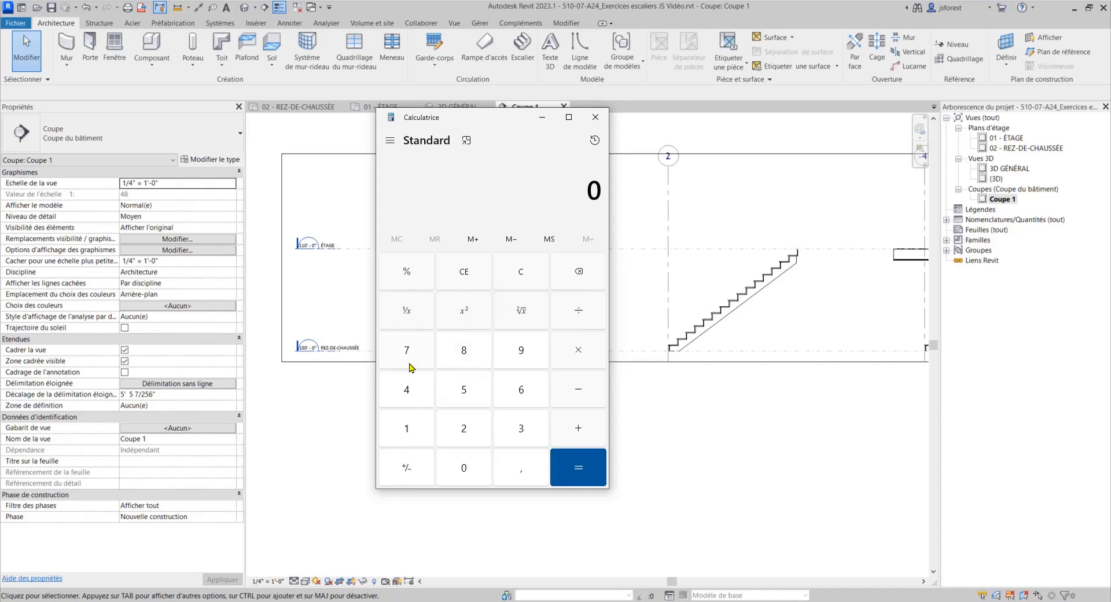
left_click(406, 391)
left_click(476, 352)
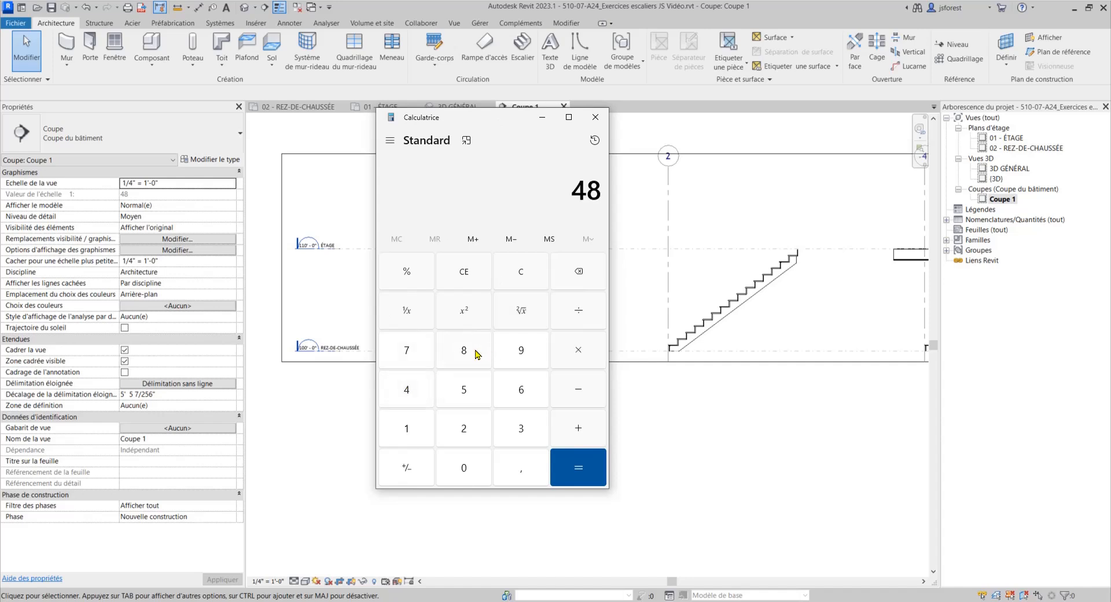
left_click(569, 316)
left_click(407, 346)
left_click(517, 470)
left_click(586, 474)
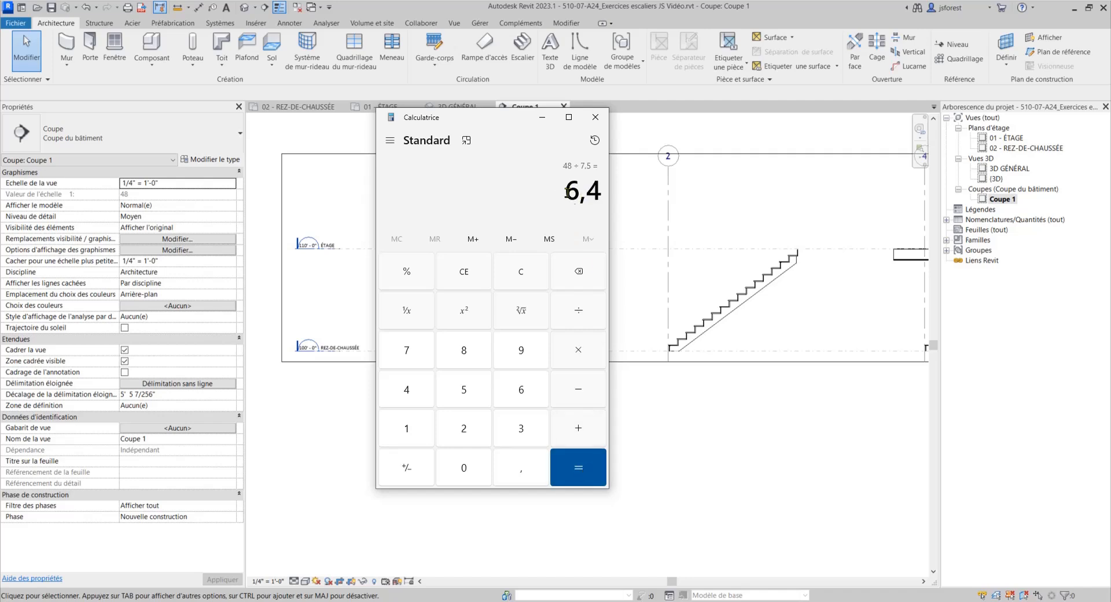
left_click(541, 116)
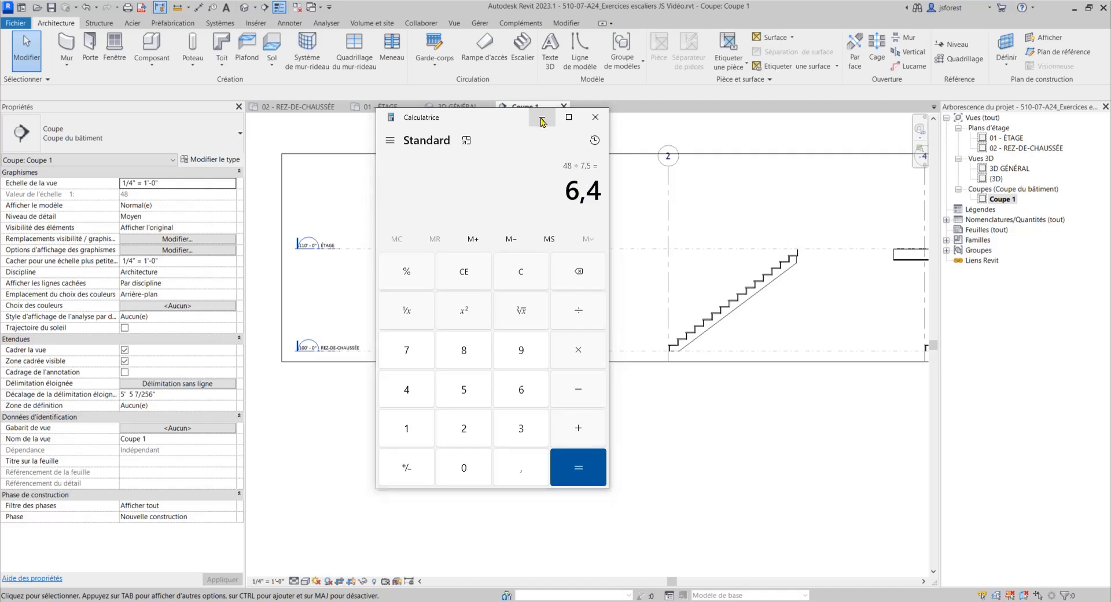
Compare the new straight stair with its model in the 02 - REZ-DE-CHAUSSÉE and 01 - ÉTAGE plans, the Coupe 1 section and the 3D GÉNÉRAL view.
double_click(1018, 149)
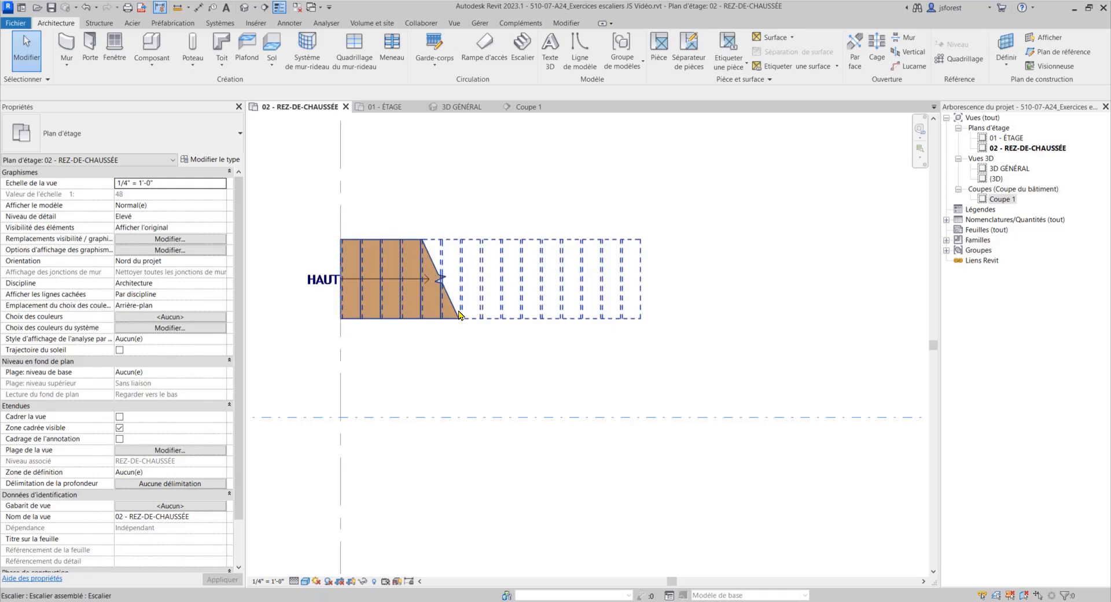
scroll(436, 331, "down", 1)
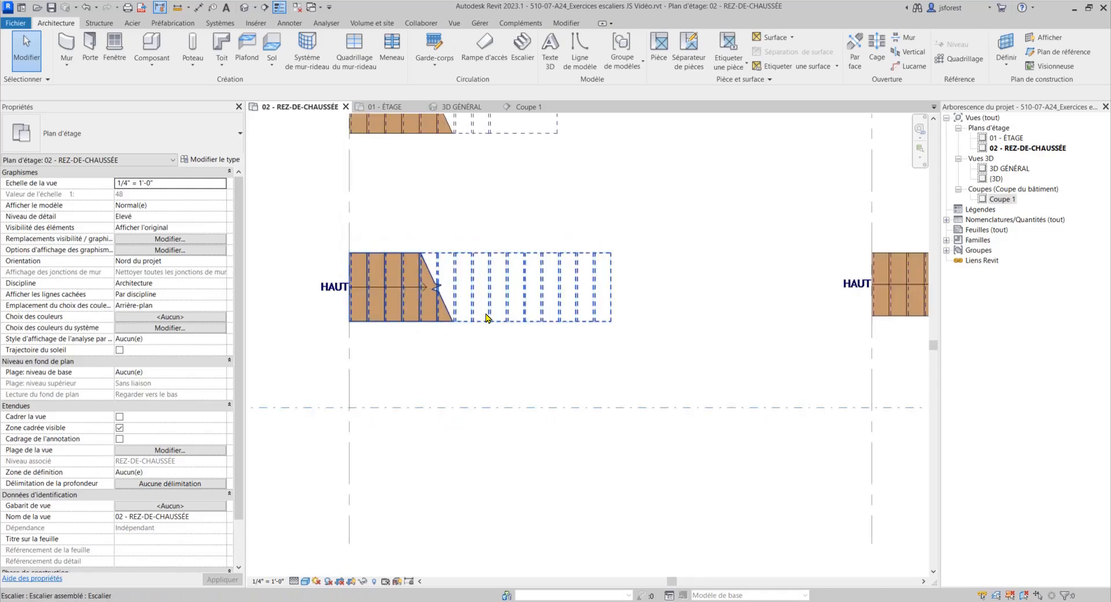
left_click(394, 110)
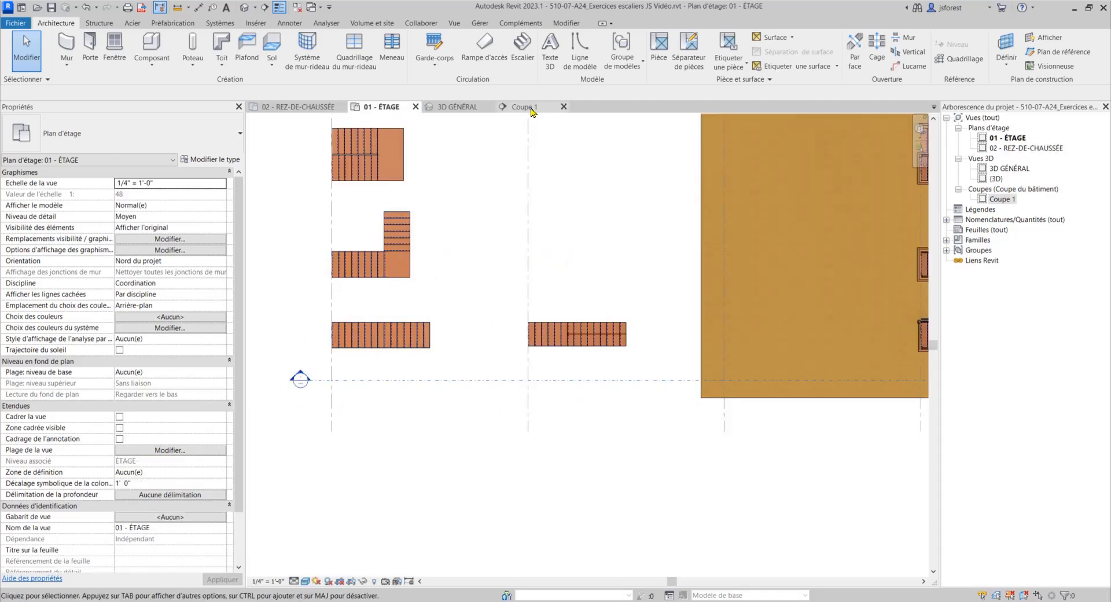
left_click(526, 108)
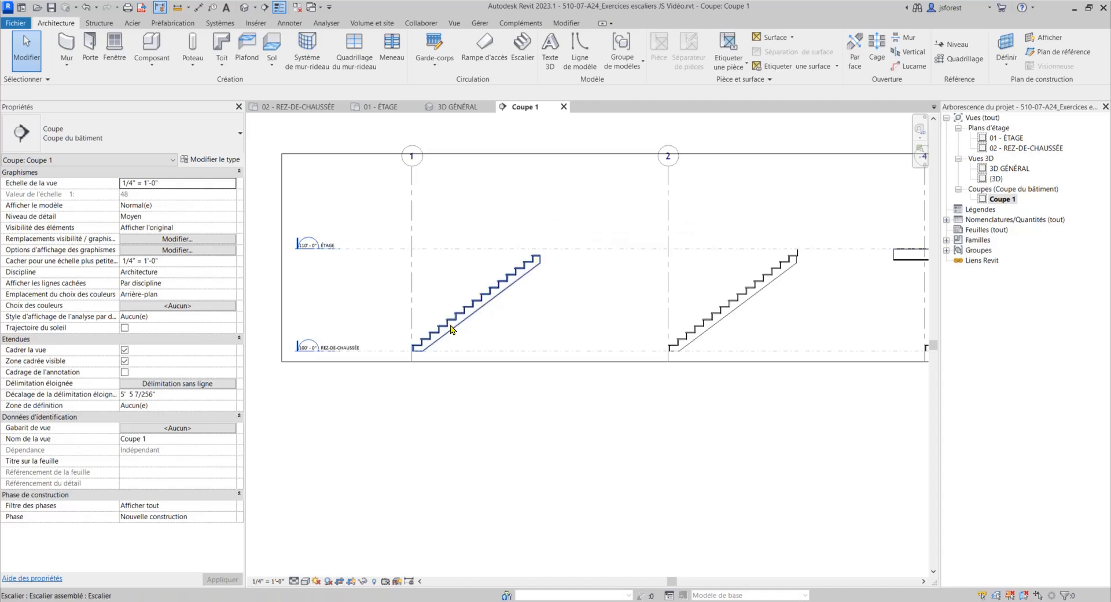
middle_click_drag(702, 295, 404, 334)
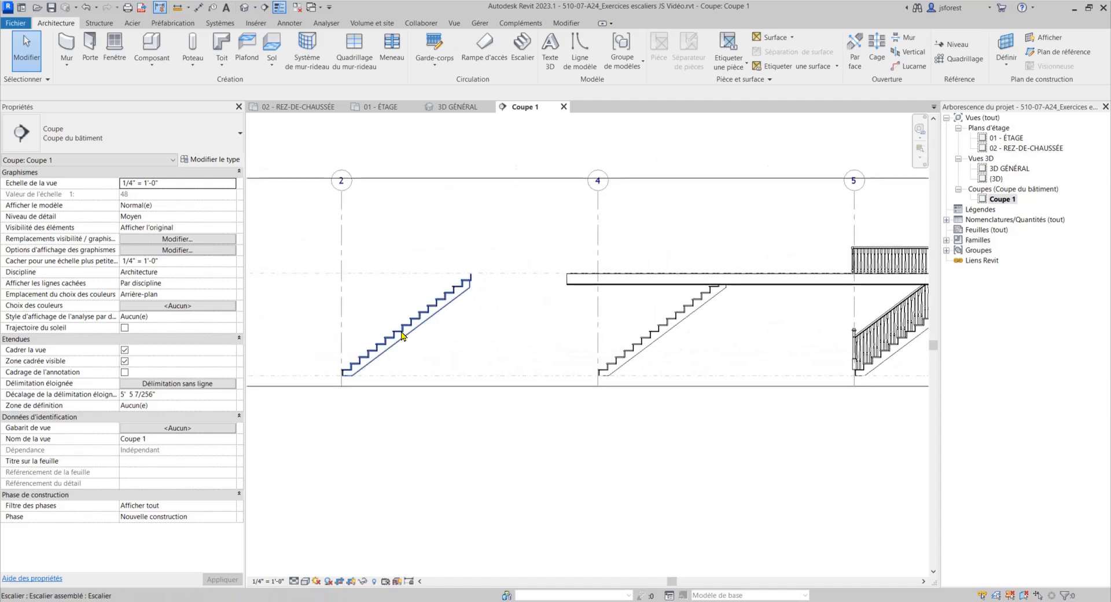
left_click(458, 106)
scroll(462, 376, "up", 5)
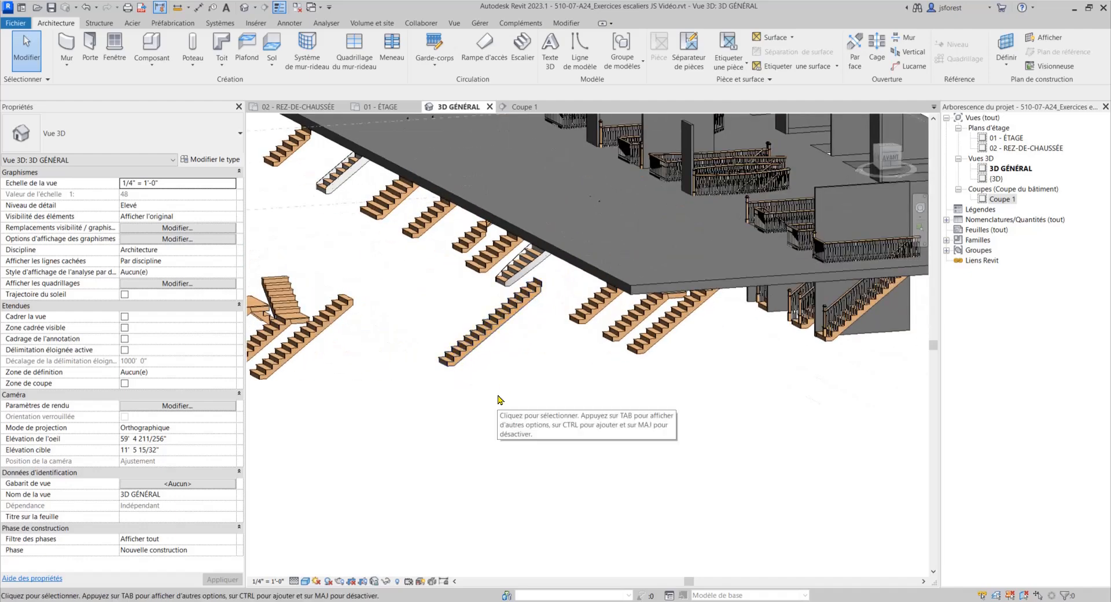
Start a new stair in the 02 - REZ-DE-CHAUSSÉE plan and review its justification line options, keeping the run centred.
left_click(327, 108)
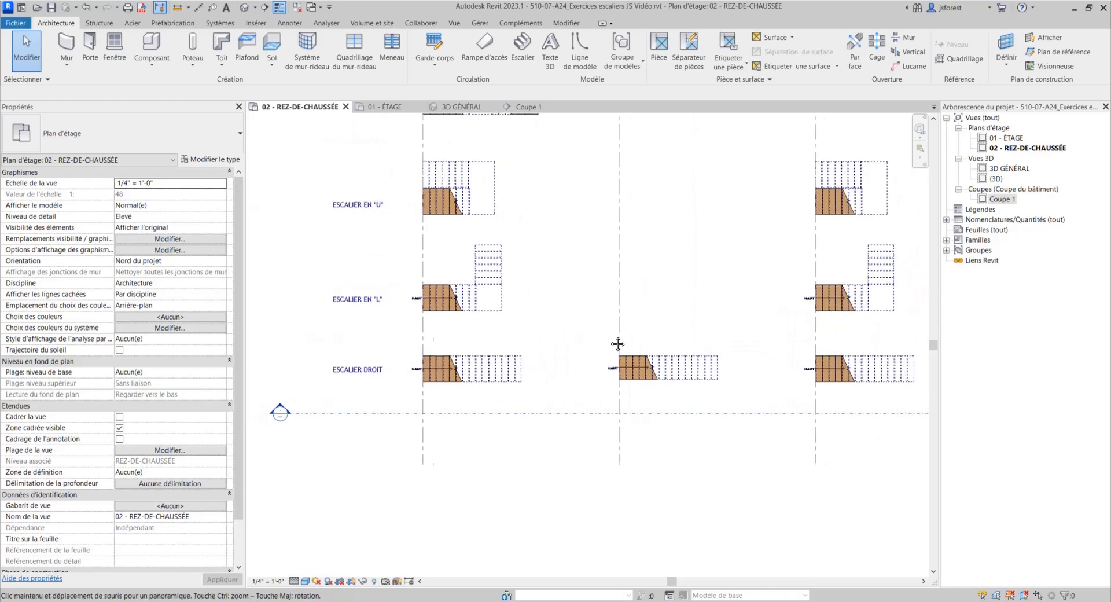
scroll(592, 305, "up", 1)
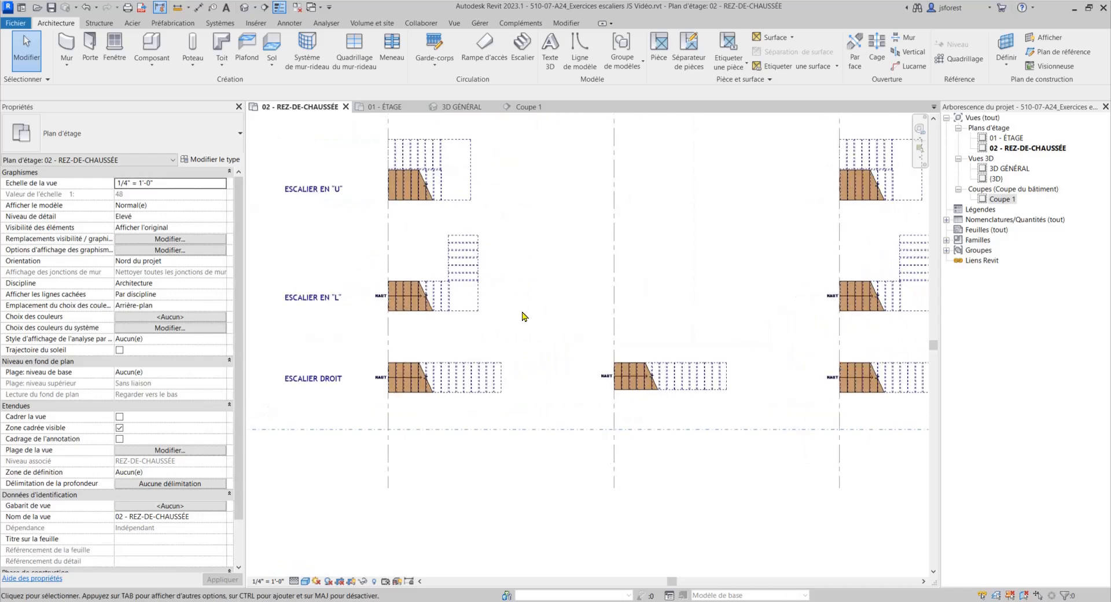
scroll(478, 290, "up", 1)
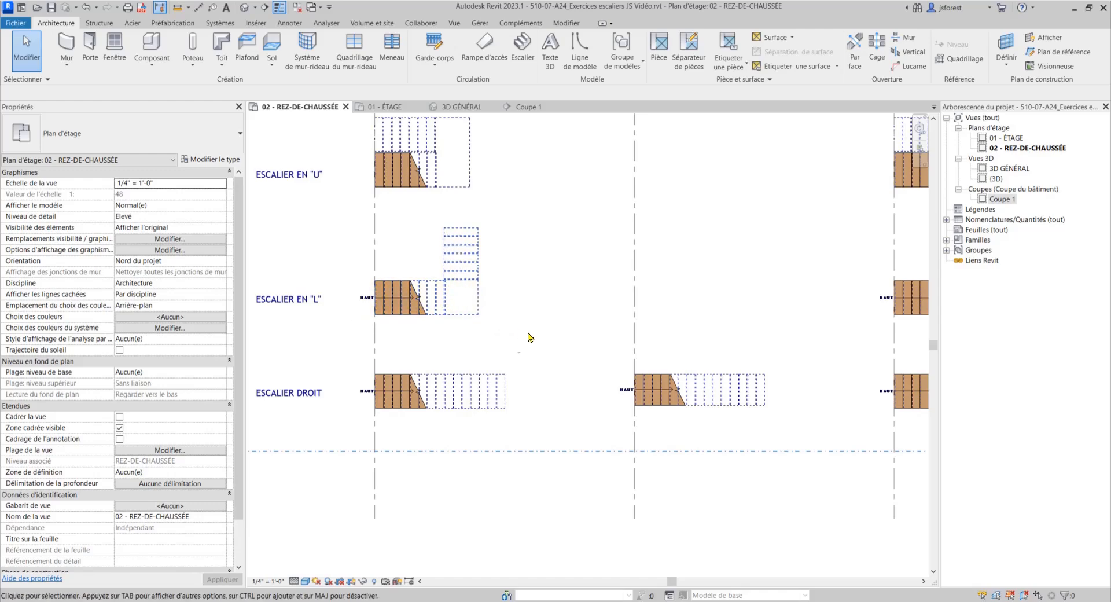
middle_click_drag(527, 337, 488, 360)
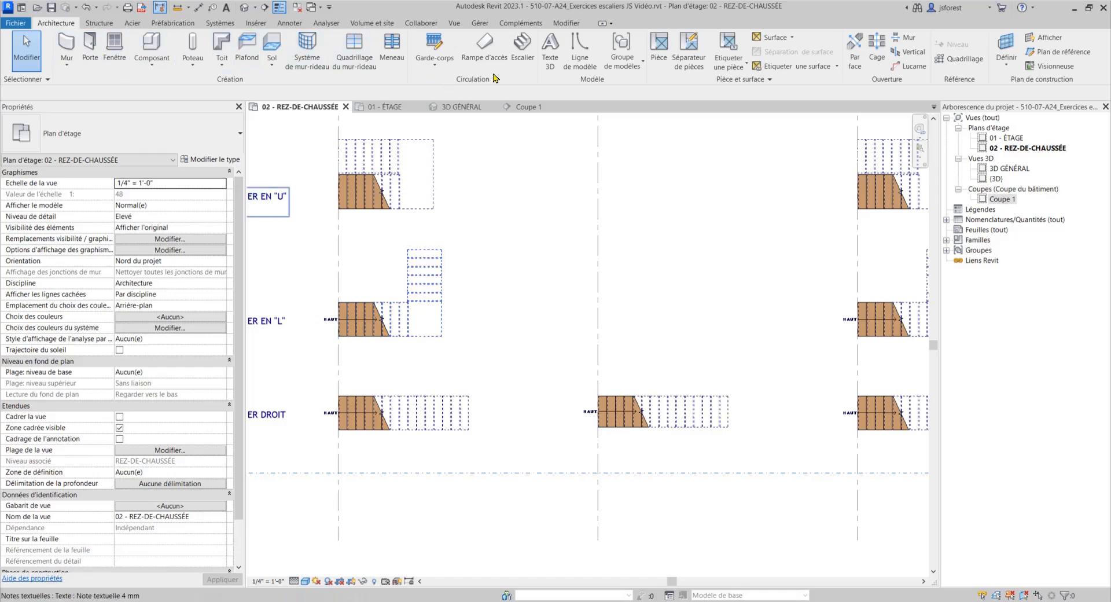
left_click(520, 49)
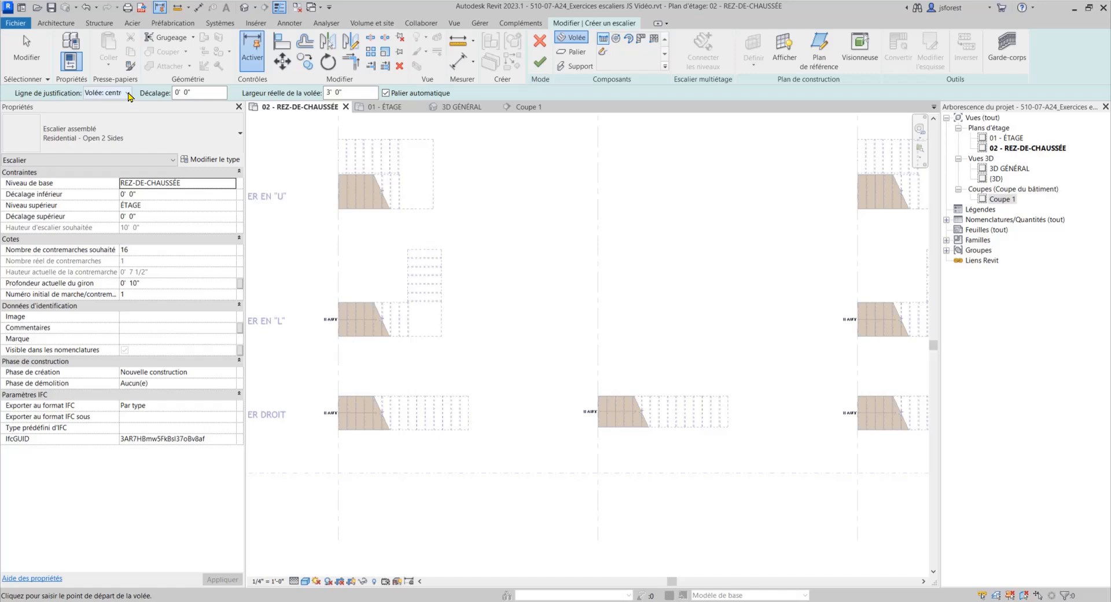
left_click(127, 93)
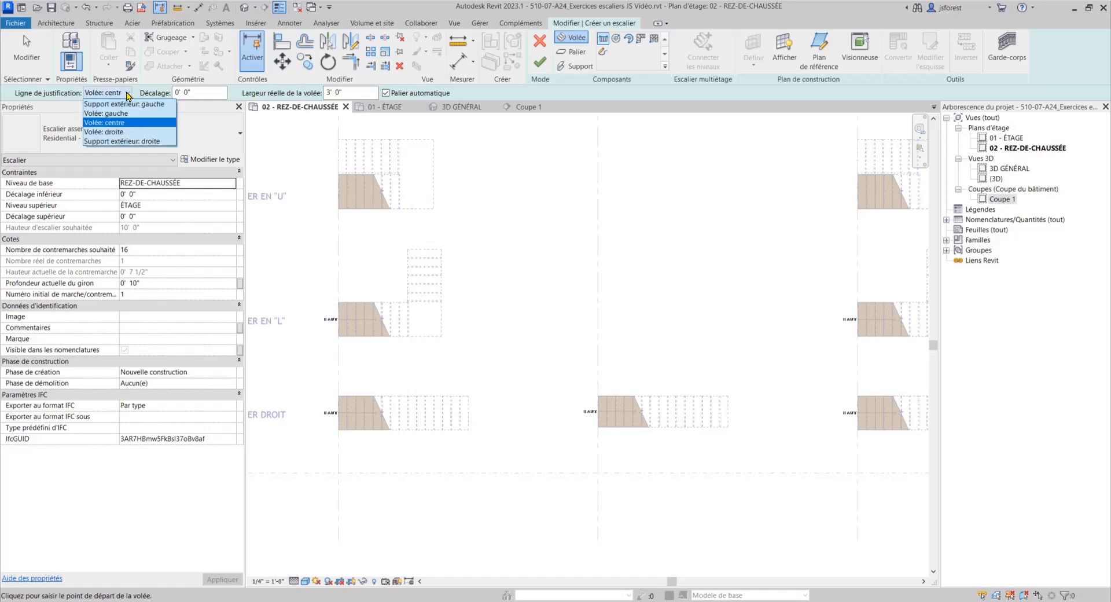
left_click(128, 94)
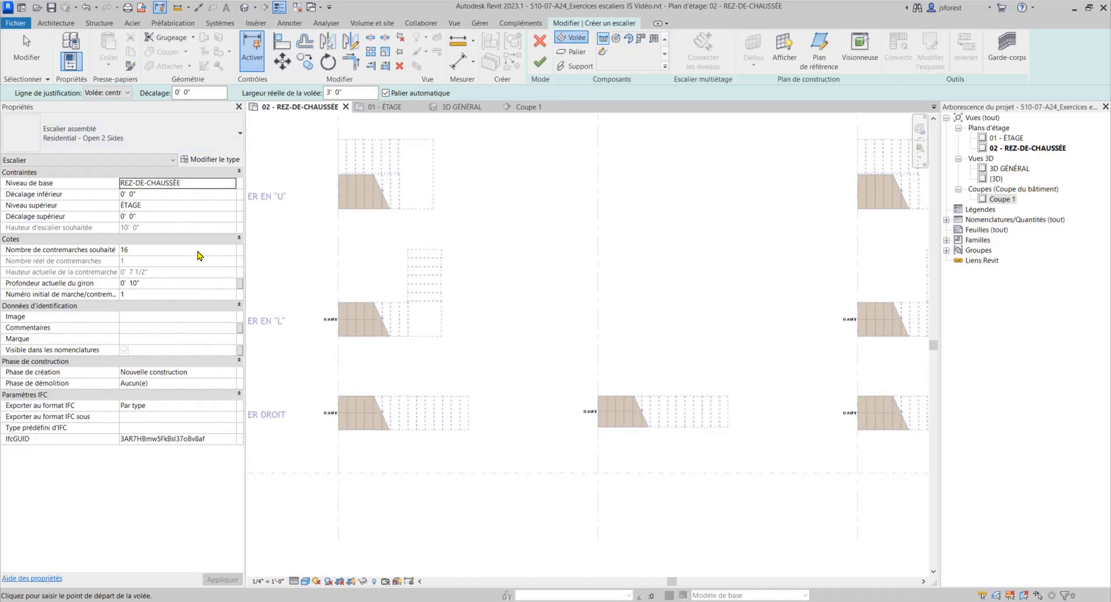
Try 17 as the stair's desired number of risers, and restore it to 16.
left_click(220, 249)
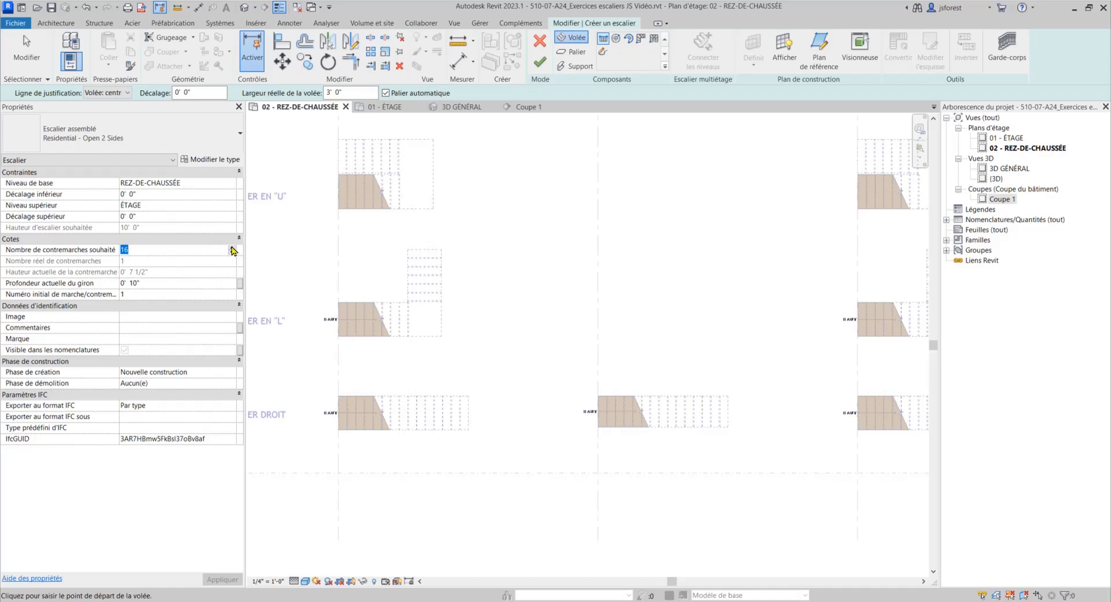
left_click(232, 247)
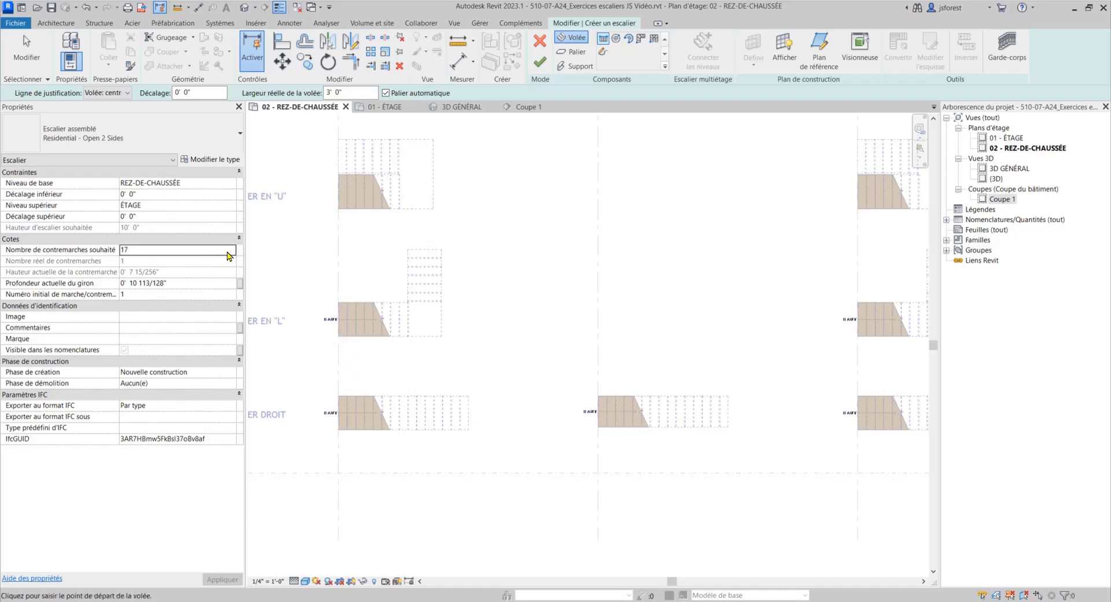
left_click(231, 253)
left_click(176, 254)
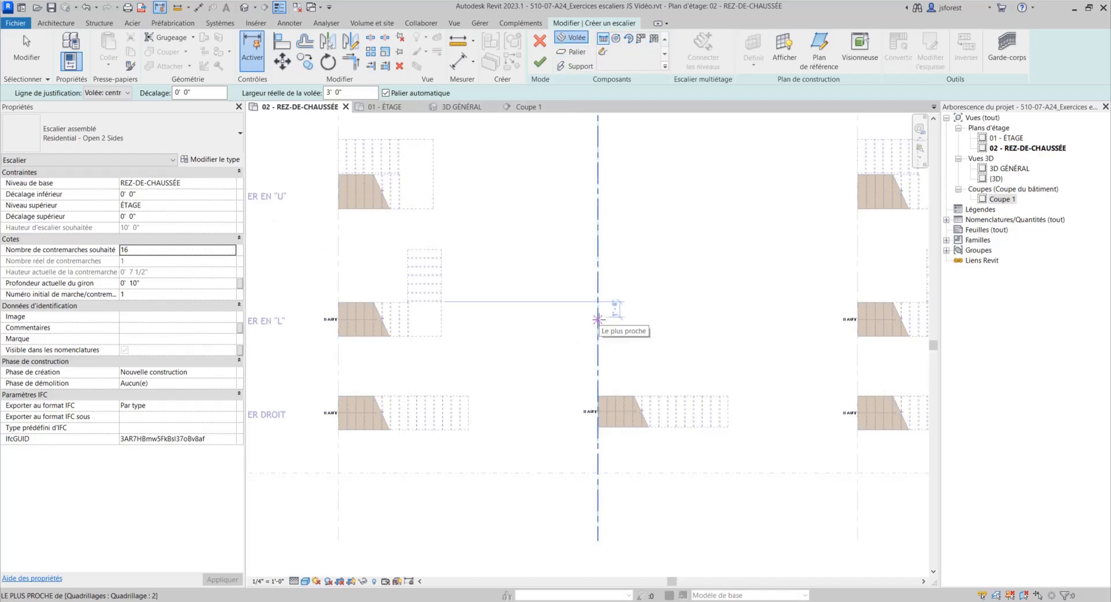
Draw a centre-justified horizontal first run of 9 risers, 6'-8" long, from the middle grid line, level with the ESCALIER EN "L" model.
left_click(598, 319)
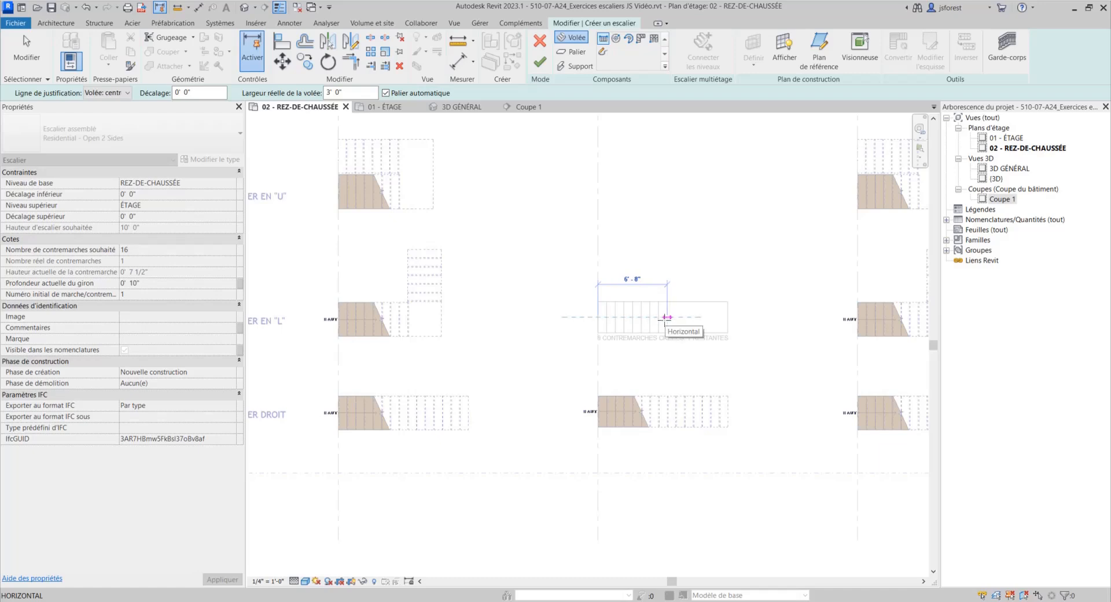
left_click(667, 317)
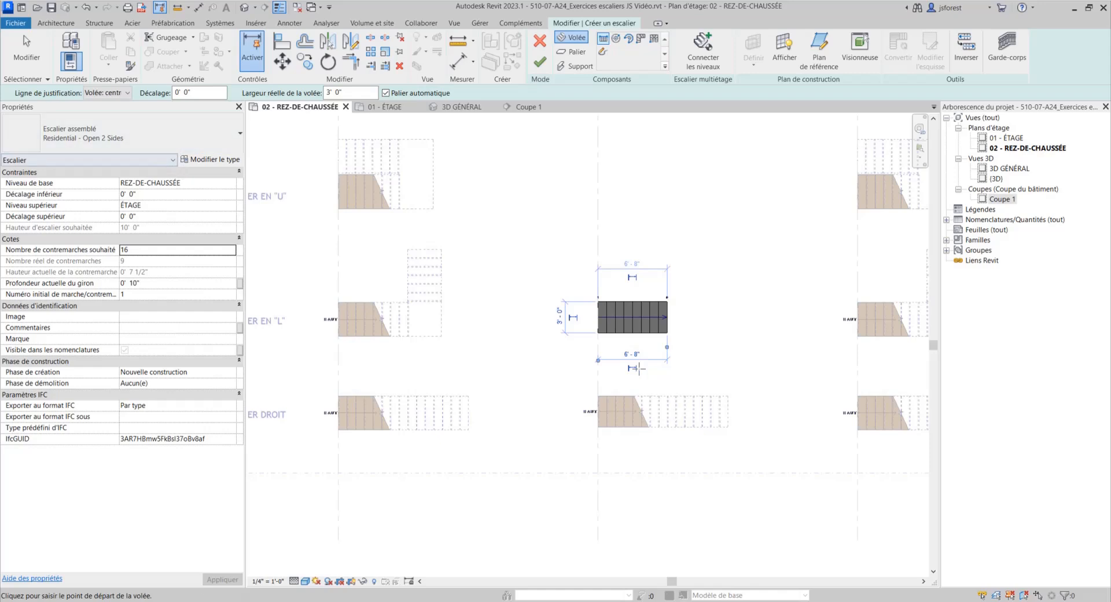
left_click(668, 298)
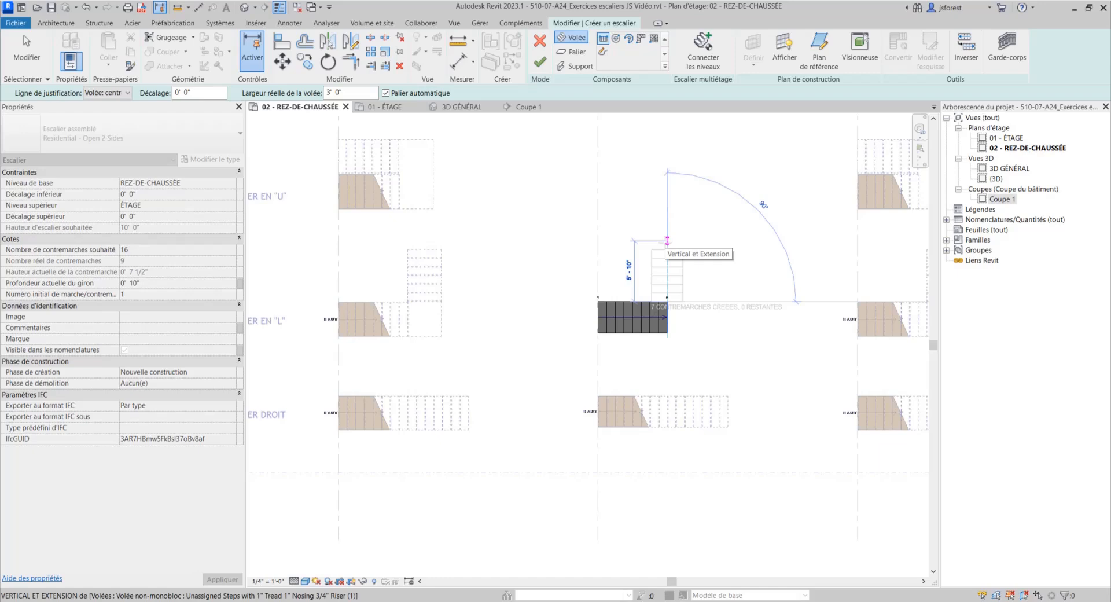
key("Escape")
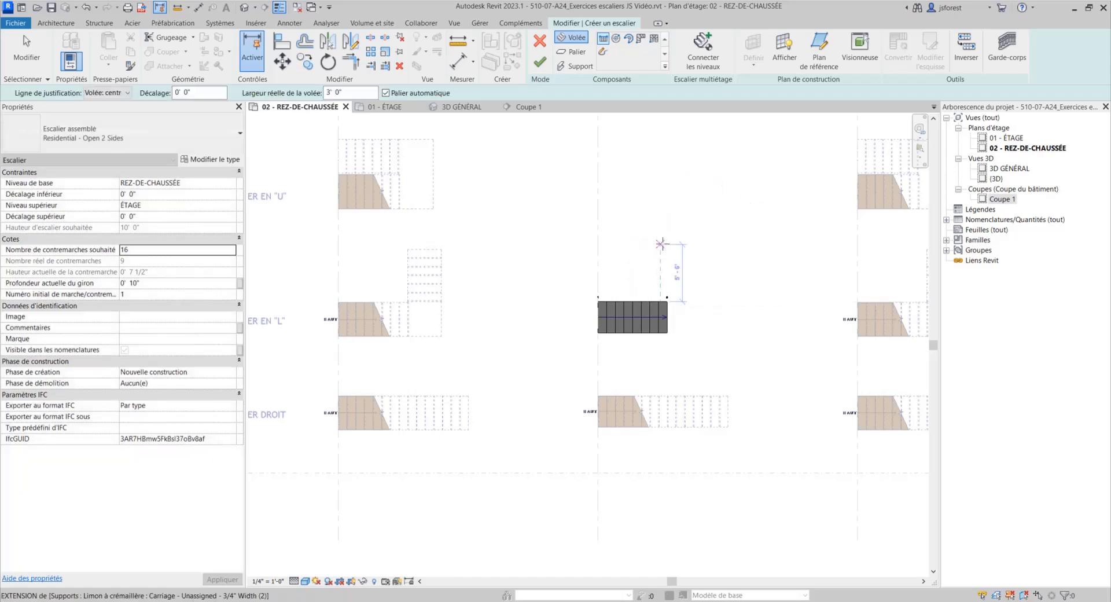
Draw a vertical second run of 7 risers with Volée: gauche justification from the first run's upper end corner, and finish the L-shaped stair.
left_click(110, 92)
left_click(111, 116)
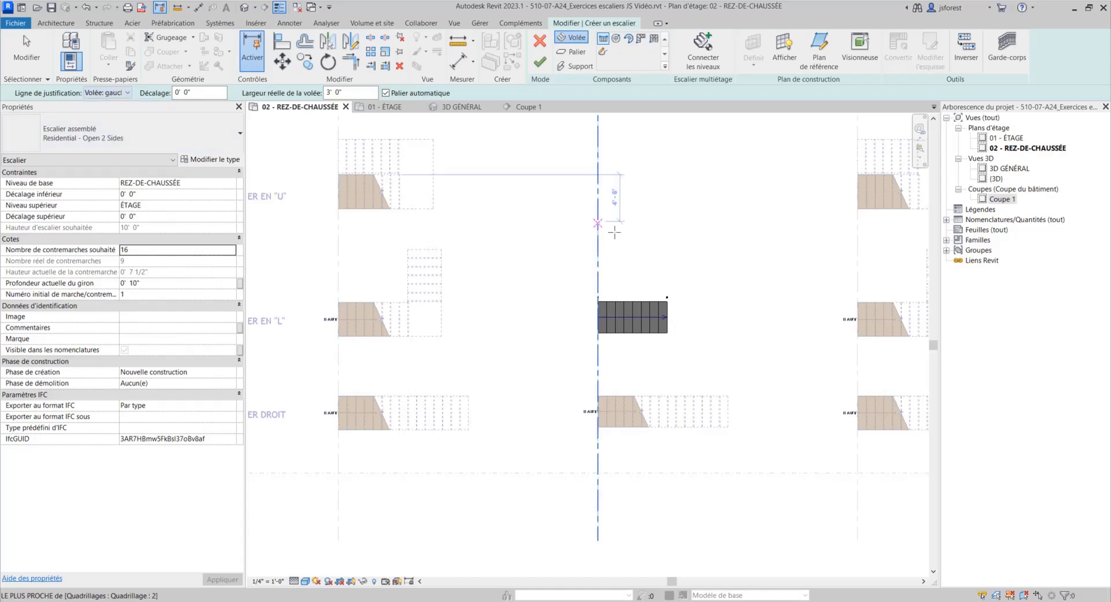
left_click(668, 299)
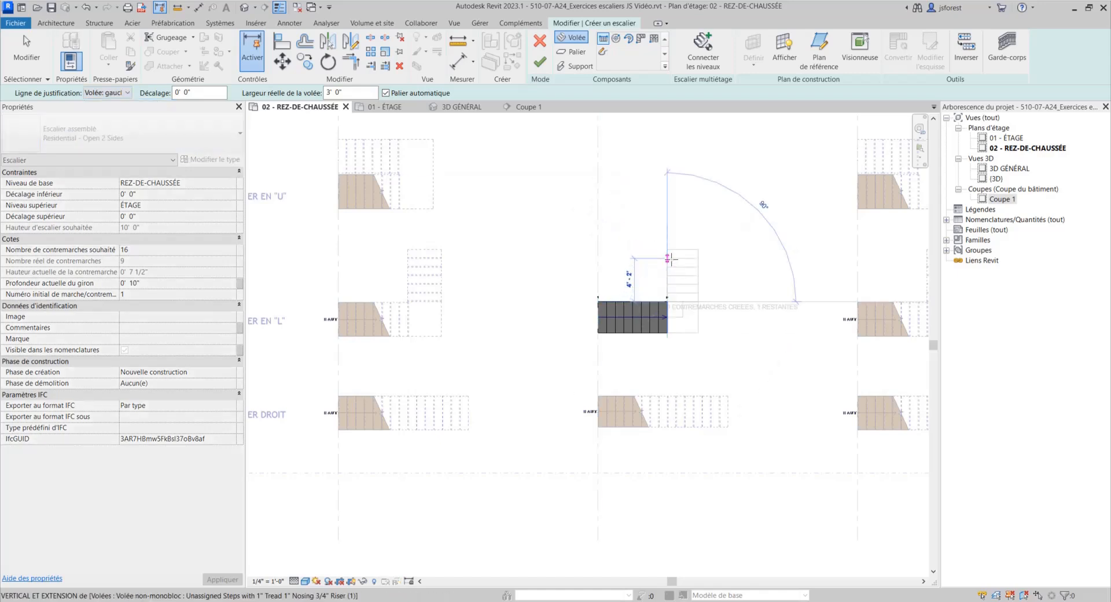
left_click(125, 93)
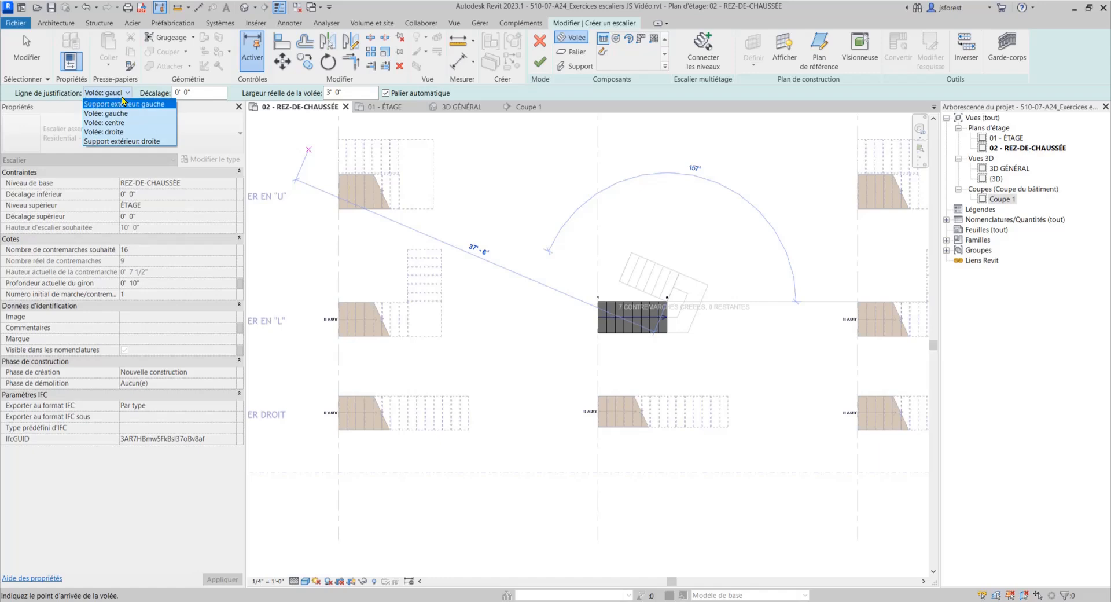
left_click(115, 113)
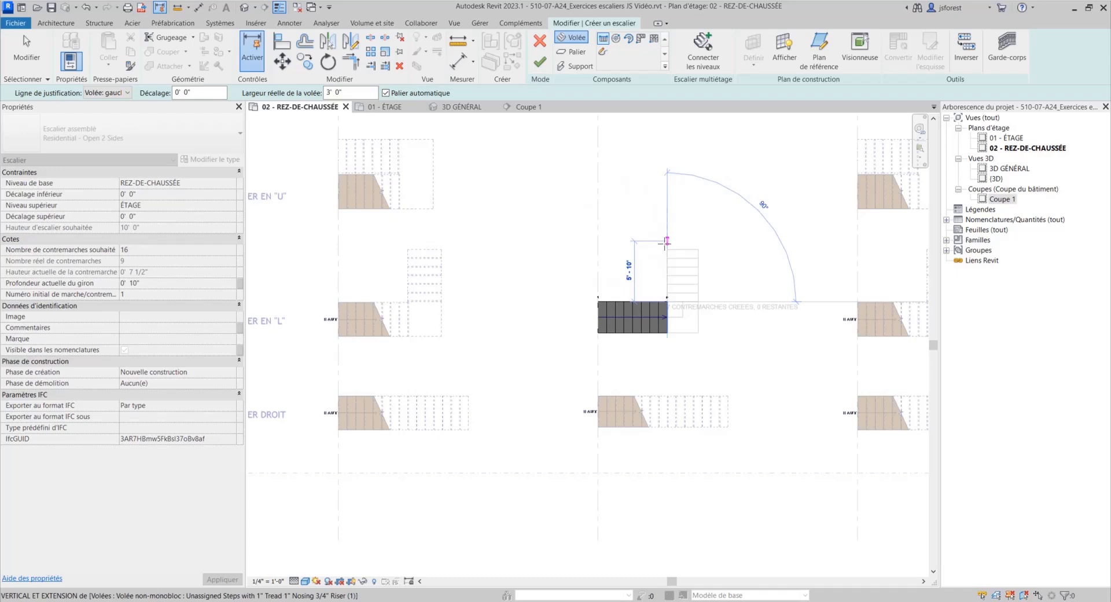
left_click(667, 232)
key("Escape")
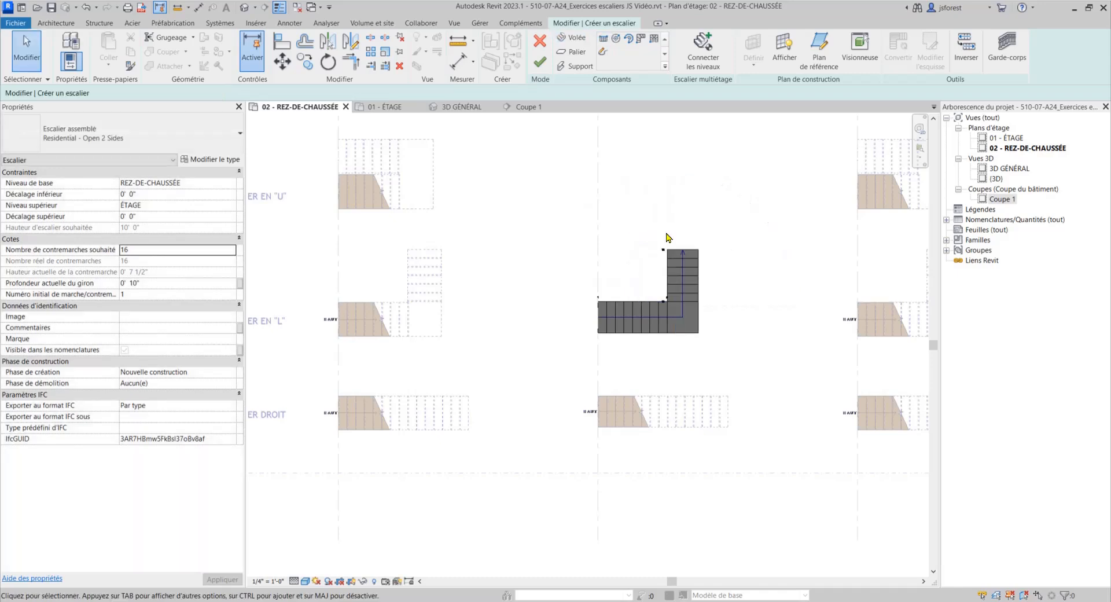
left_click(540, 62)
scroll(536, 371, "down", 2)
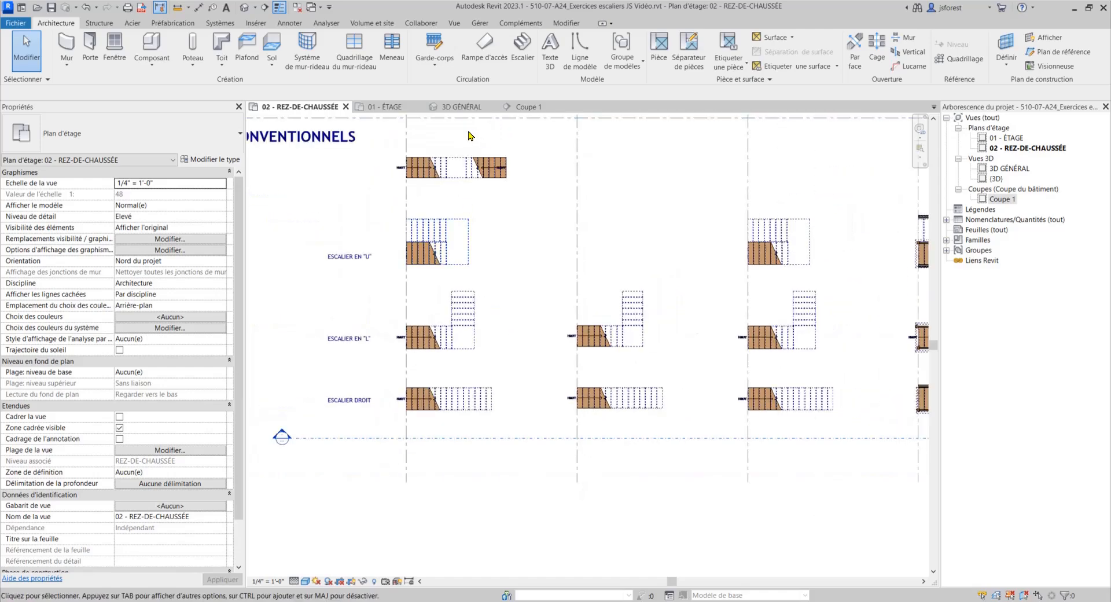
Check the new L-shaped stair and its landing in the 3D GÉNÉRAL view.
left_click(458, 106)
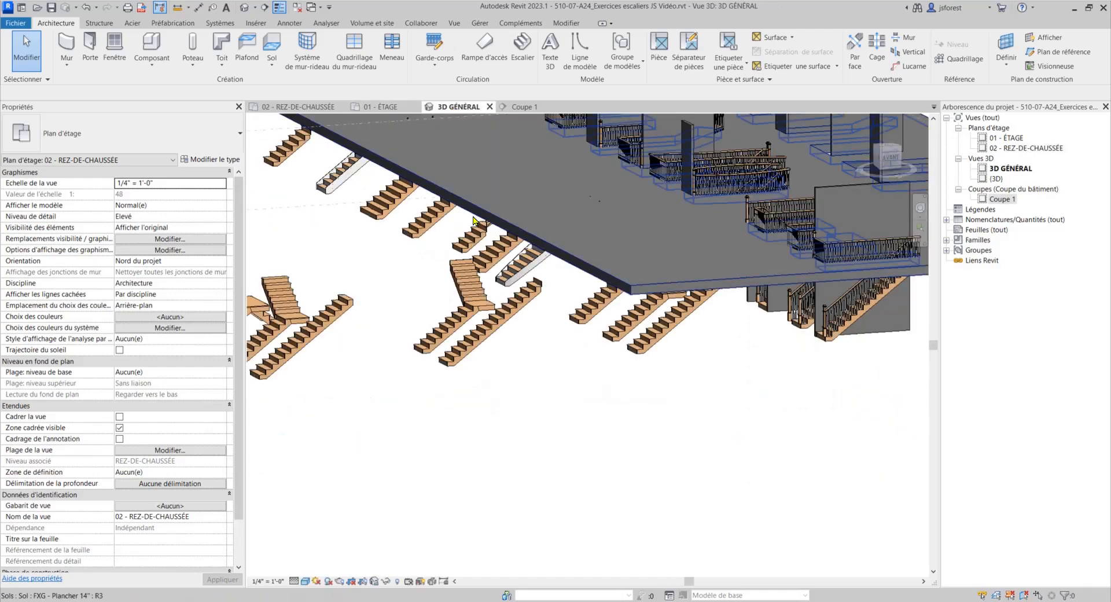
scroll(489, 310, "up", 3)
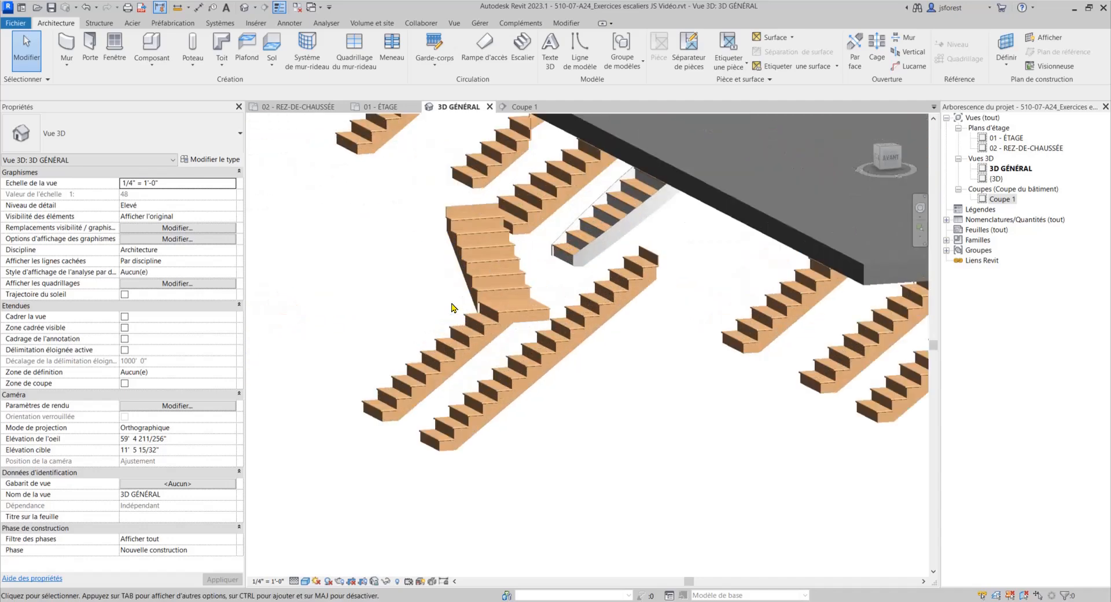
scroll(509, 302, "down", 4)
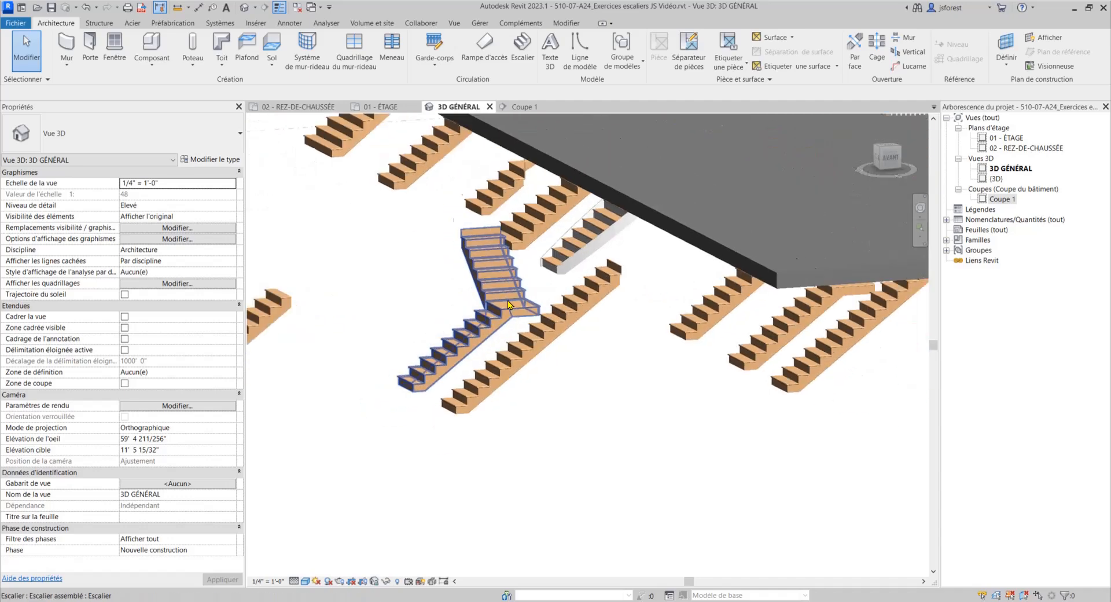
Examine the straight stairs across the whole Coupe 1 section.
scroll(478, 296, "up", 1)
left_click(375, 108)
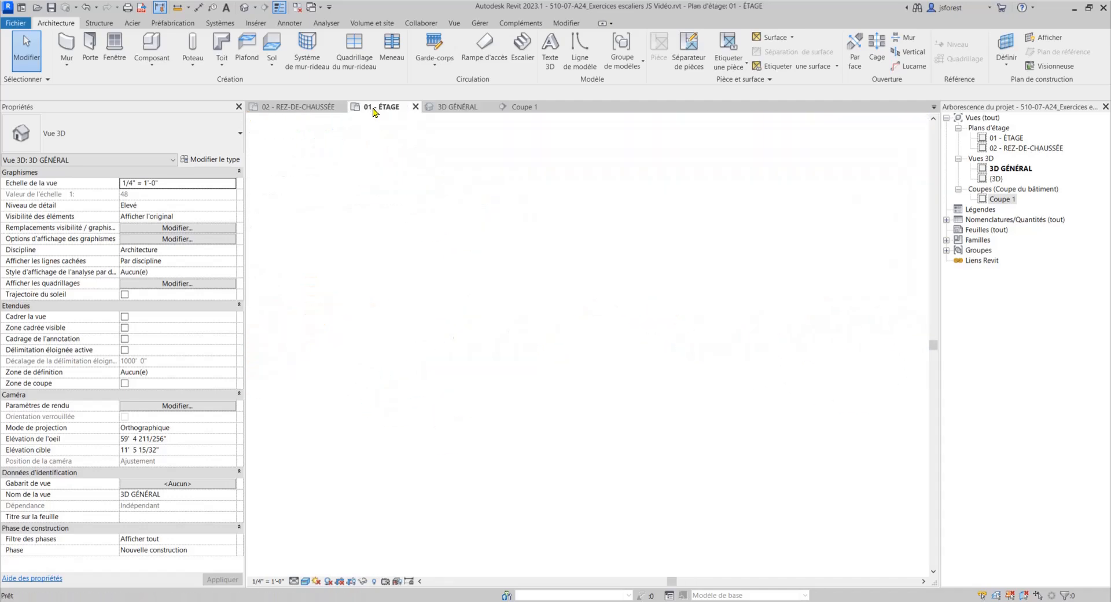
left_click(298, 107)
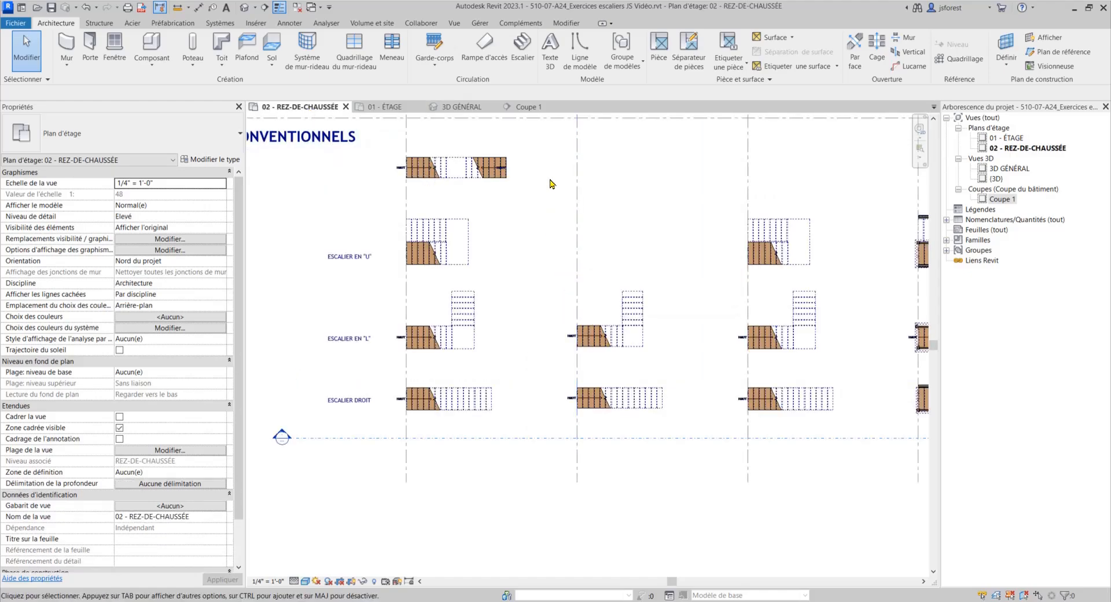
left_click(522, 107)
scroll(517, 354, "down", 5)
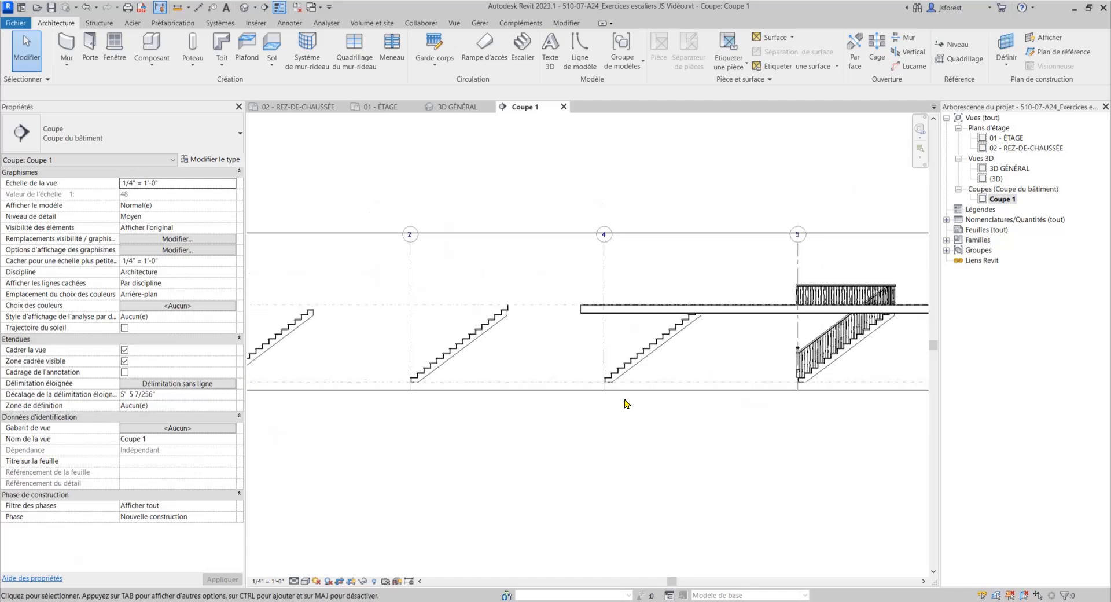
middle_click_drag(571, 389, 537, 366)
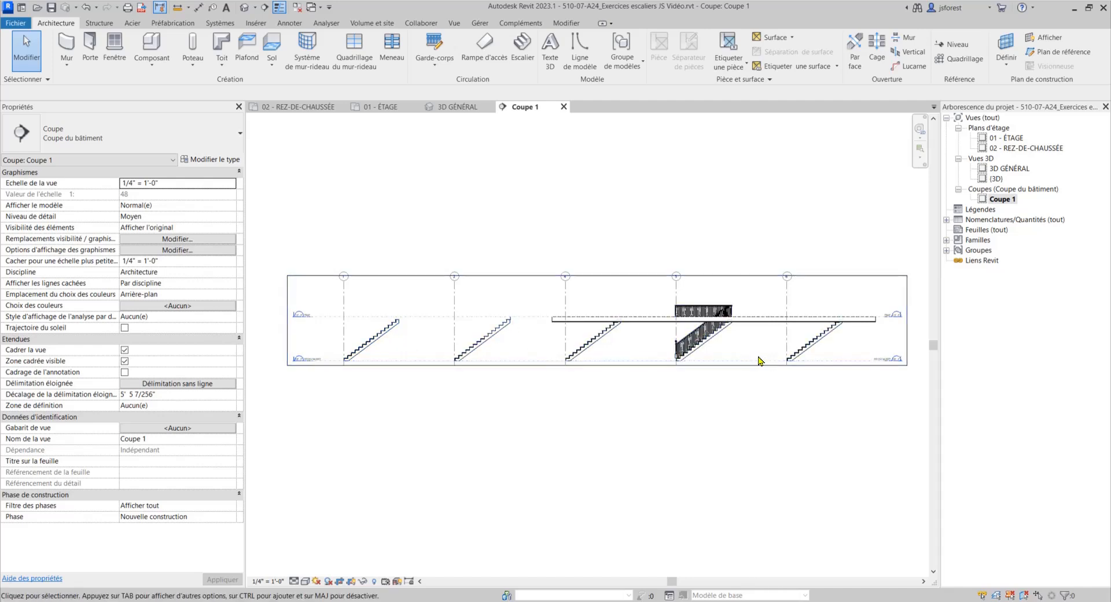
Extend Coupe 1's view depth in the ground-floor plan to about 10'-0", just past the ESCALIER DROIT row, and check the section.
left_click(298, 107)
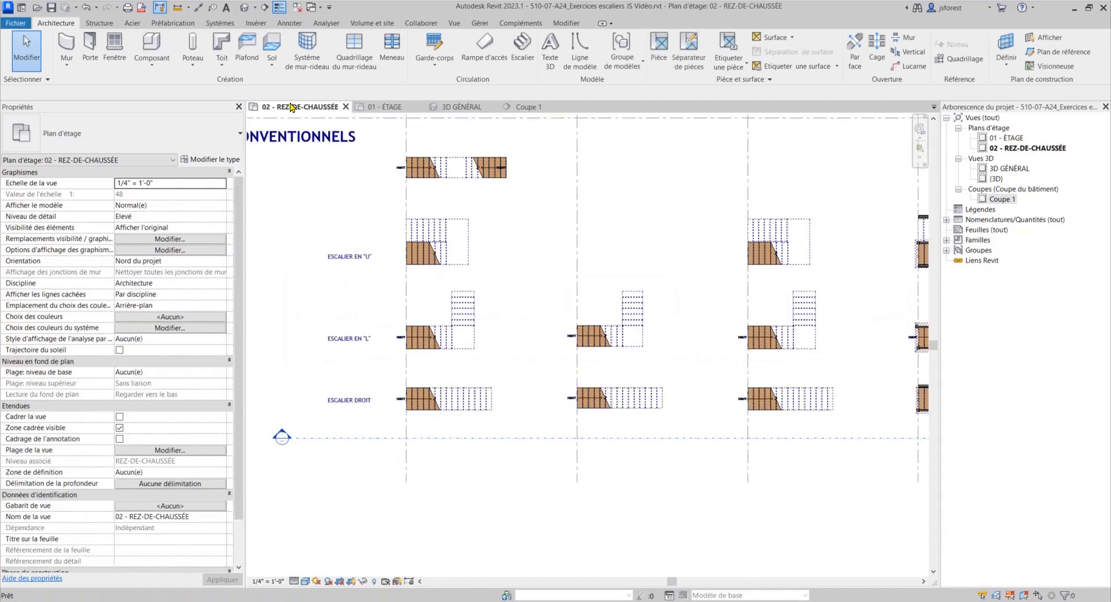
left_click(314, 442)
scroll(319, 437, "down", 1)
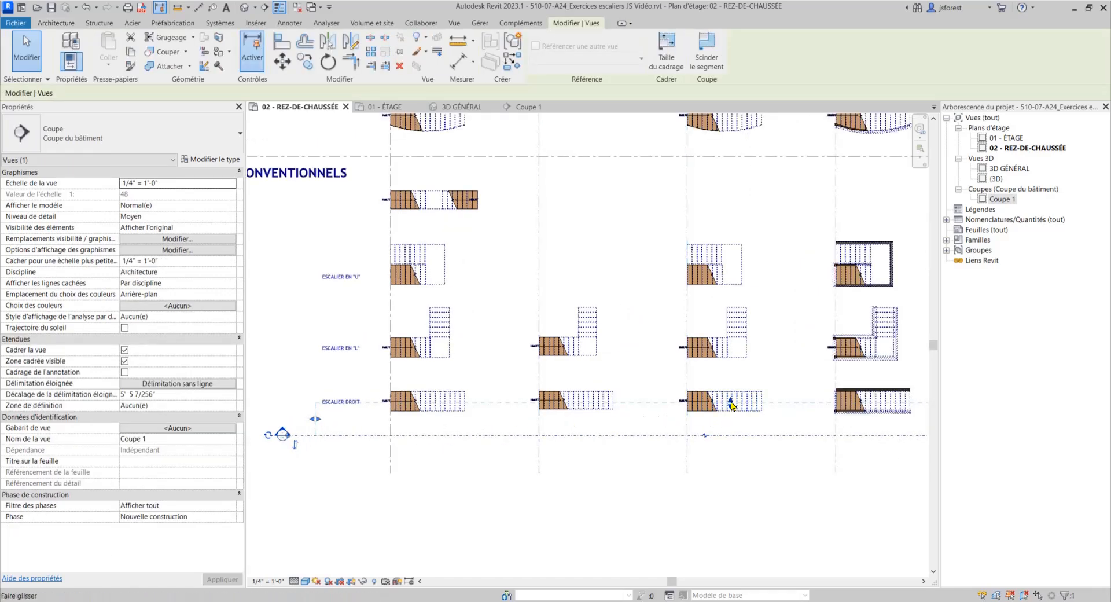
left_click_drag(732, 404, 728, 375)
middle_click_drag(640, 416, 593, 395)
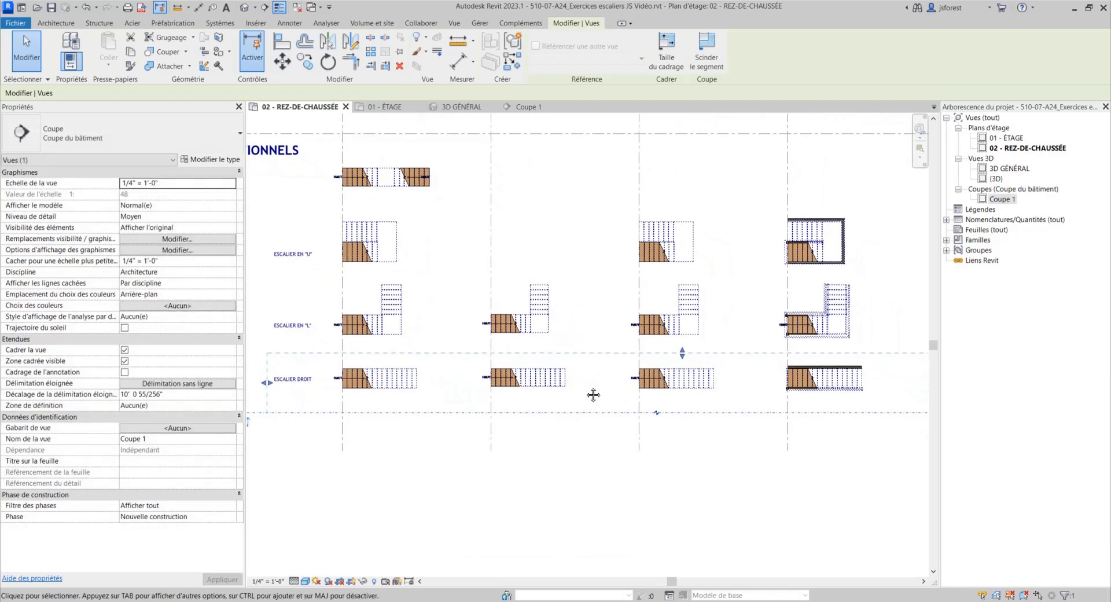
scroll(587, 393, "down", 1)
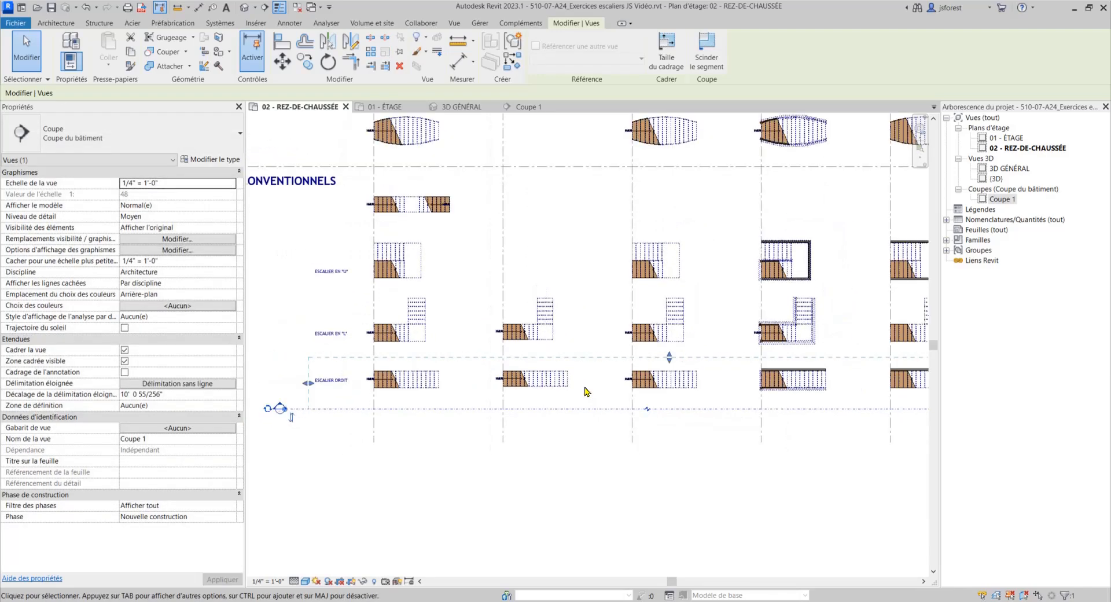
left_click(567, 430)
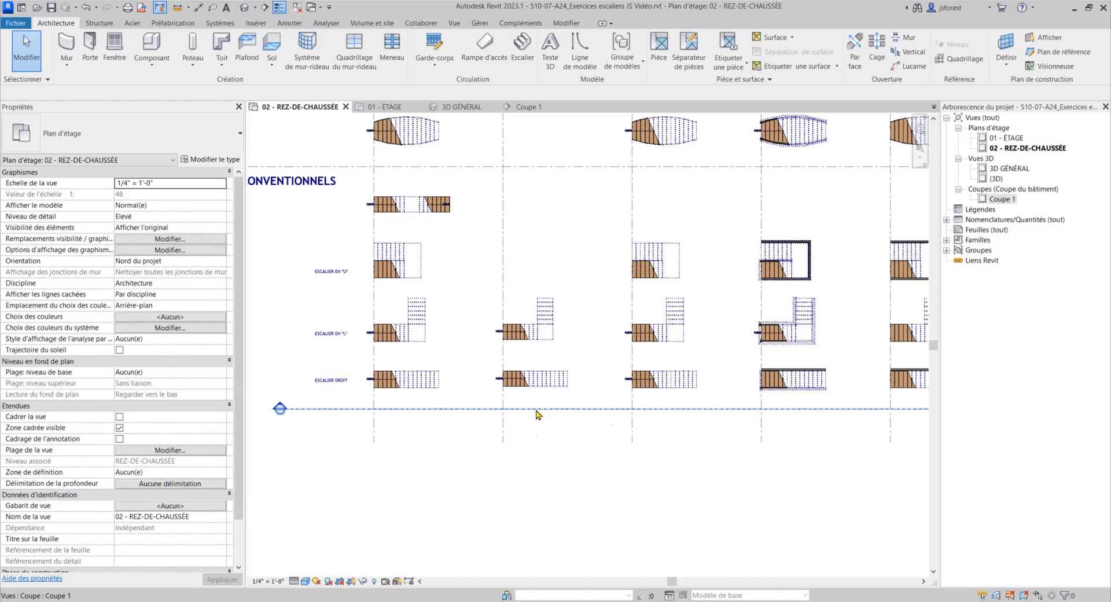
left_click(539, 409)
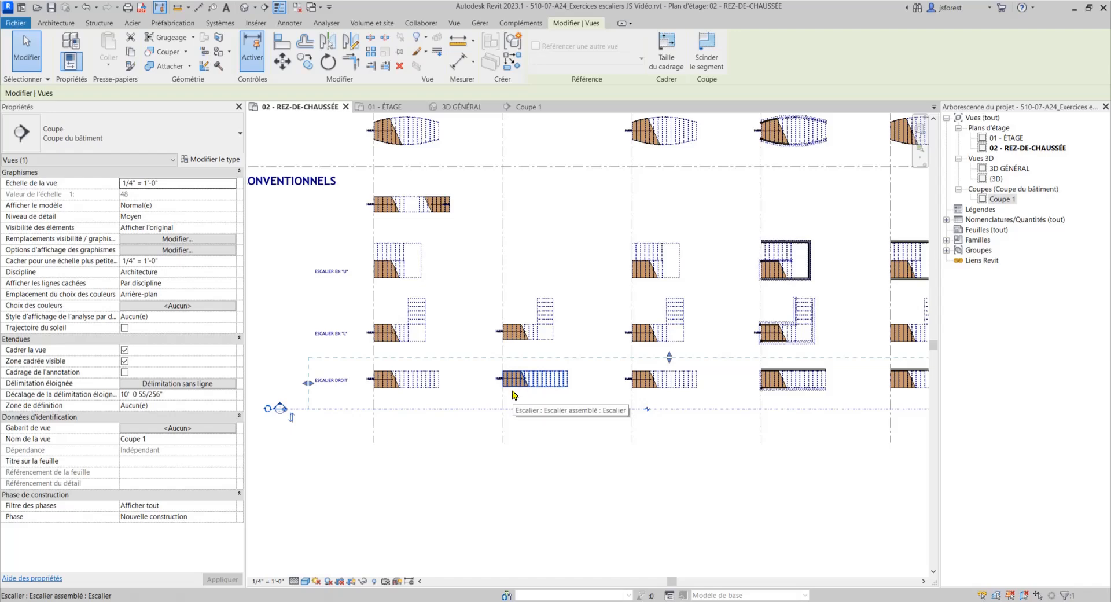
left_click(521, 108)
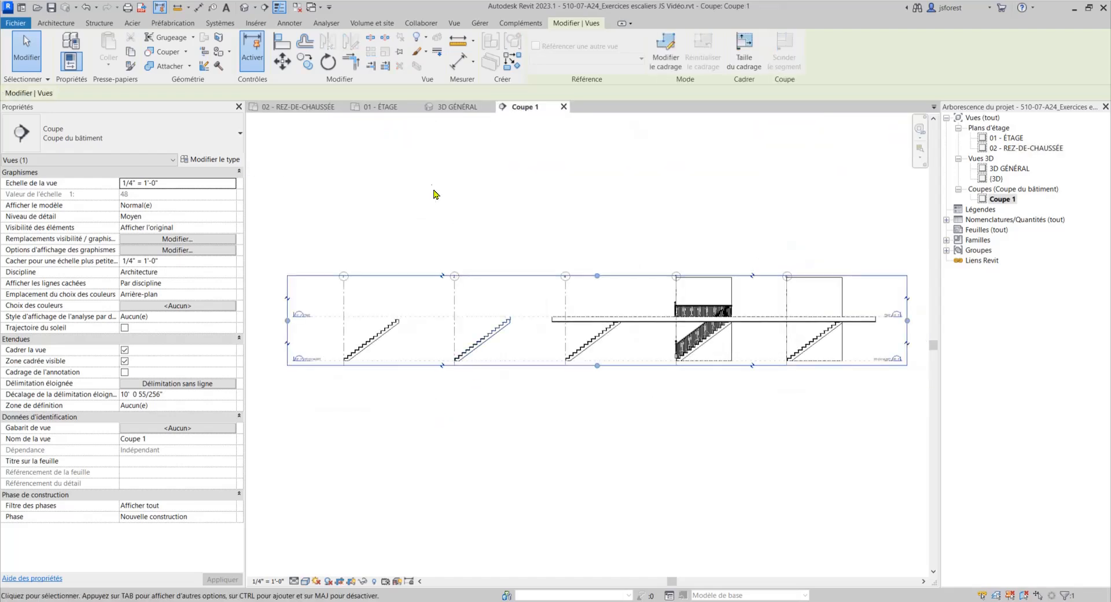
left_click(295, 108)
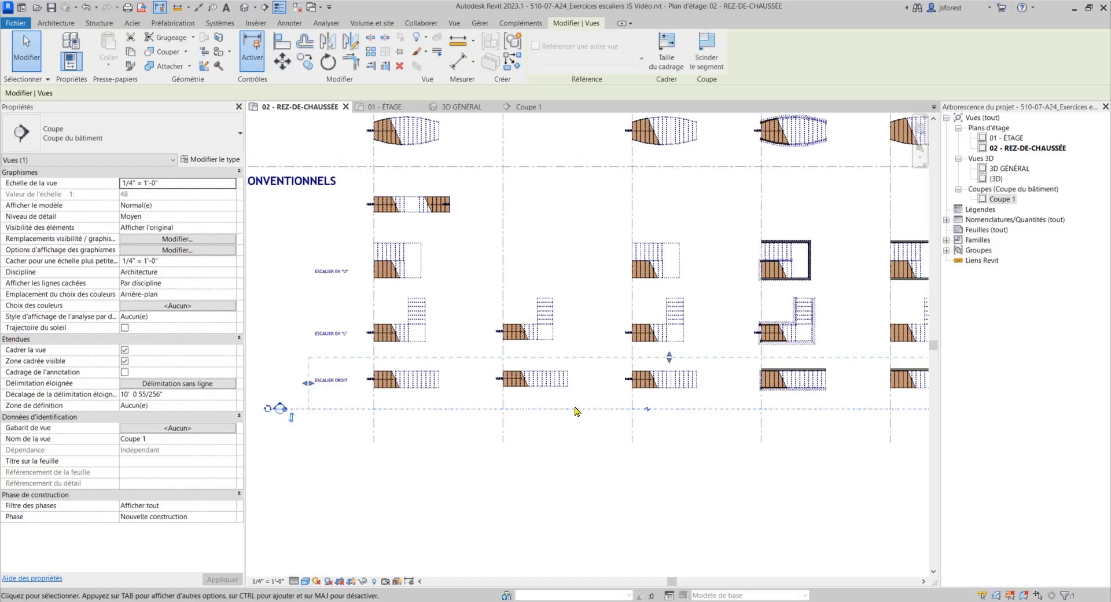
Extend Coupe 1's view depth to about 23'-8", past the ESCALIER EN "L" row, and check the section.
left_click_drag(668, 355, 649, 286)
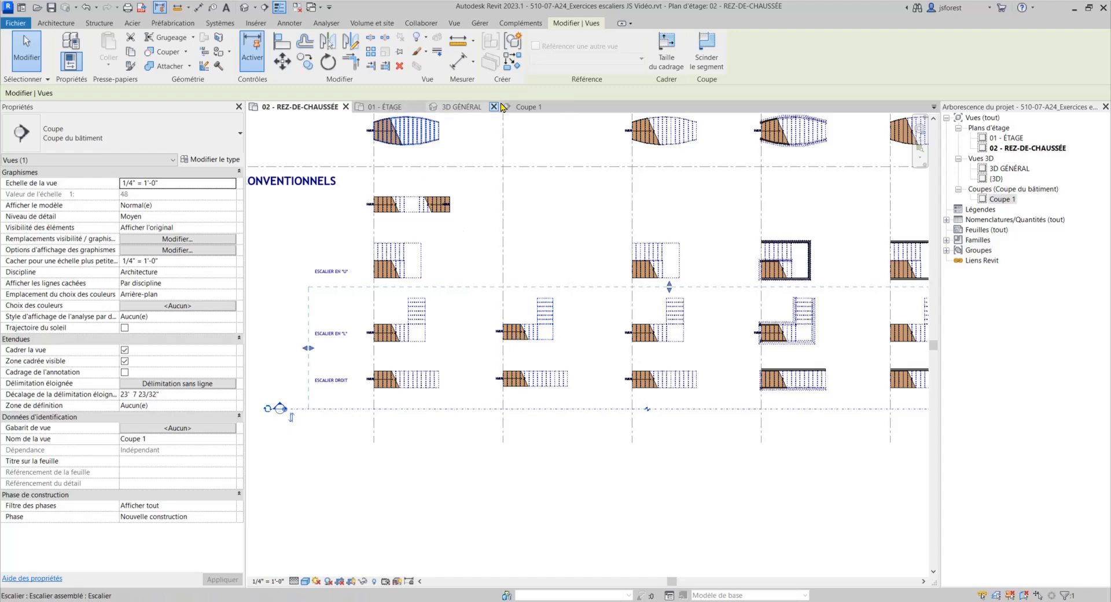
left_click(522, 107)
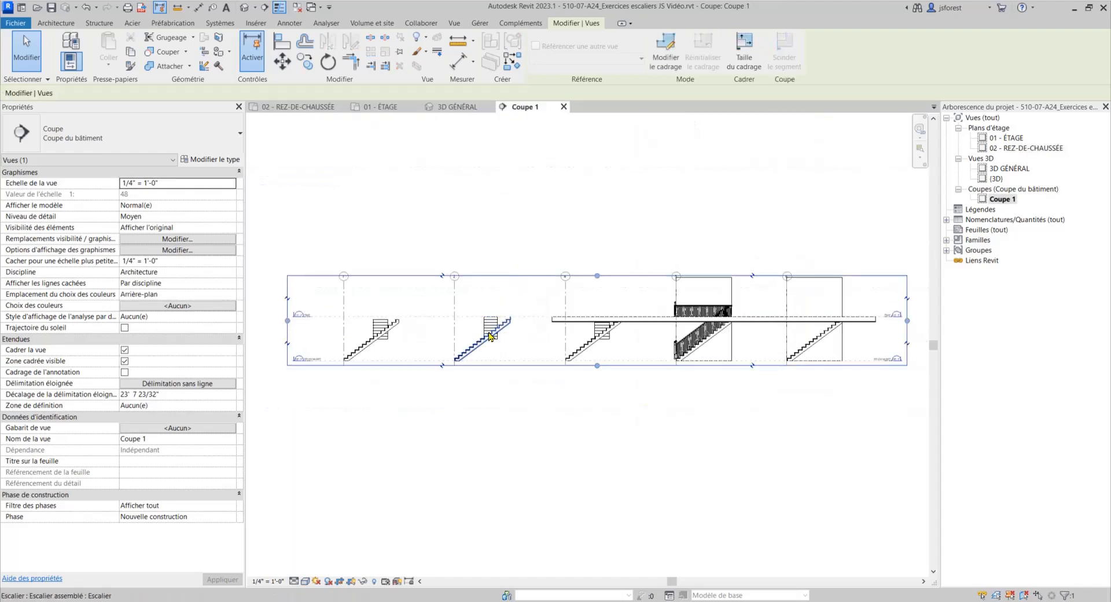
scroll(485, 331, "up", 3)
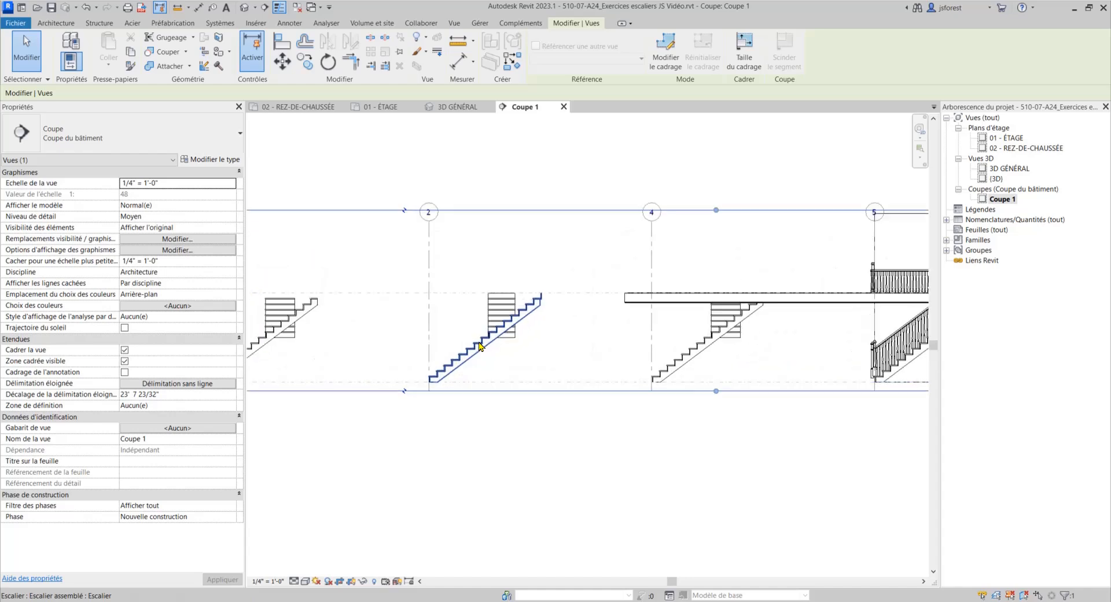
scroll(491, 335, "down", 2)
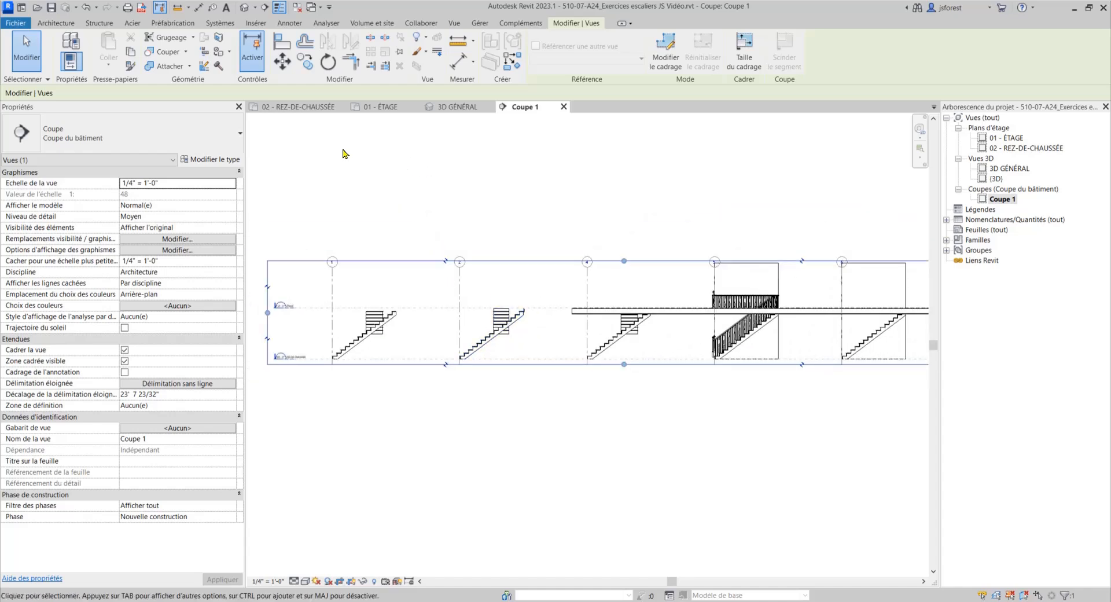
Move the Coupe 1 line between the ESCALIER DROIT and ESCALIER EN "L" rows with a view depth of about 13'-7", and check the section.
left_click(298, 107)
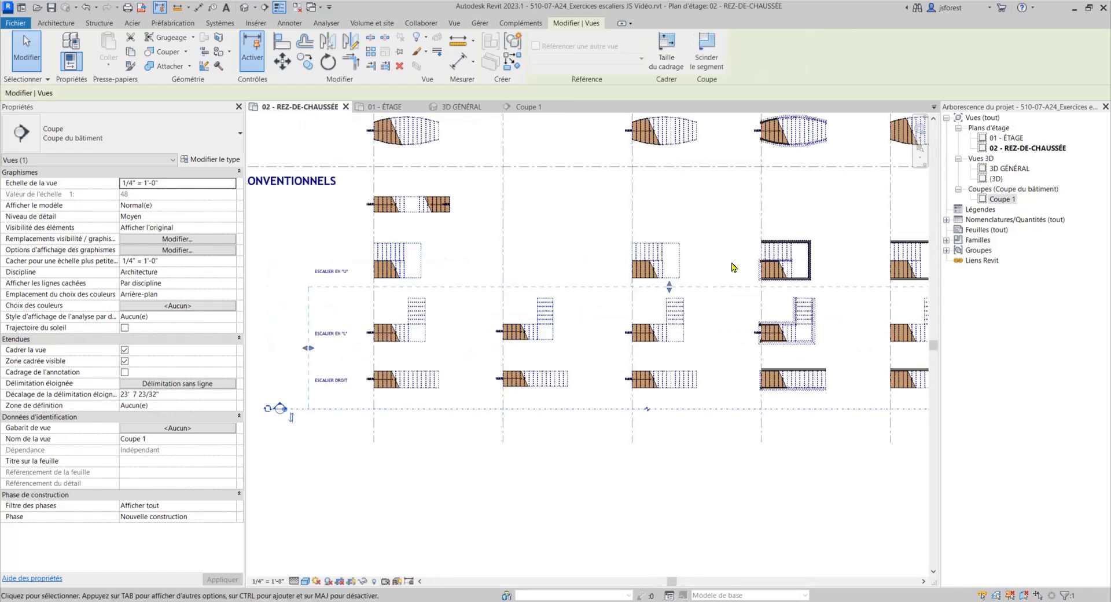
left_click_drag(669, 286, 665, 264)
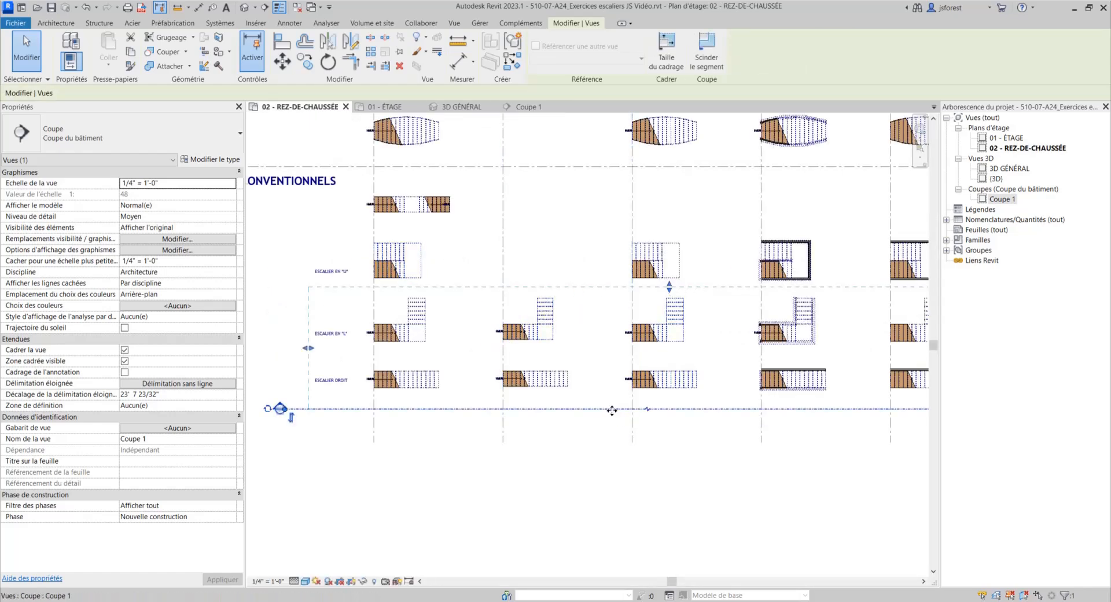
left_click_drag(609, 408, 609, 350)
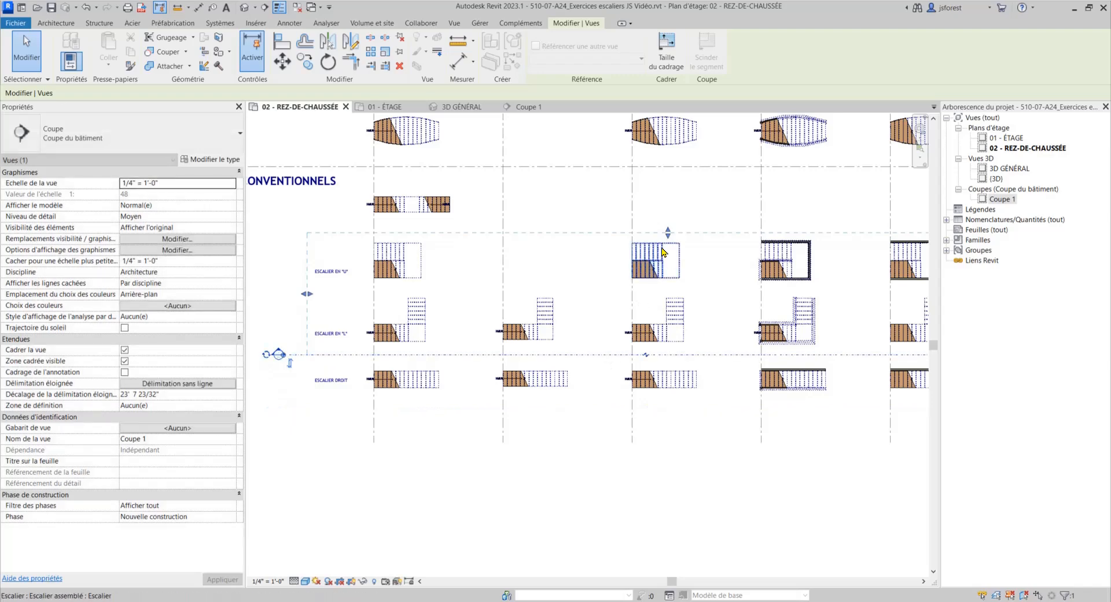
left_click_drag(666, 242, 664, 275)
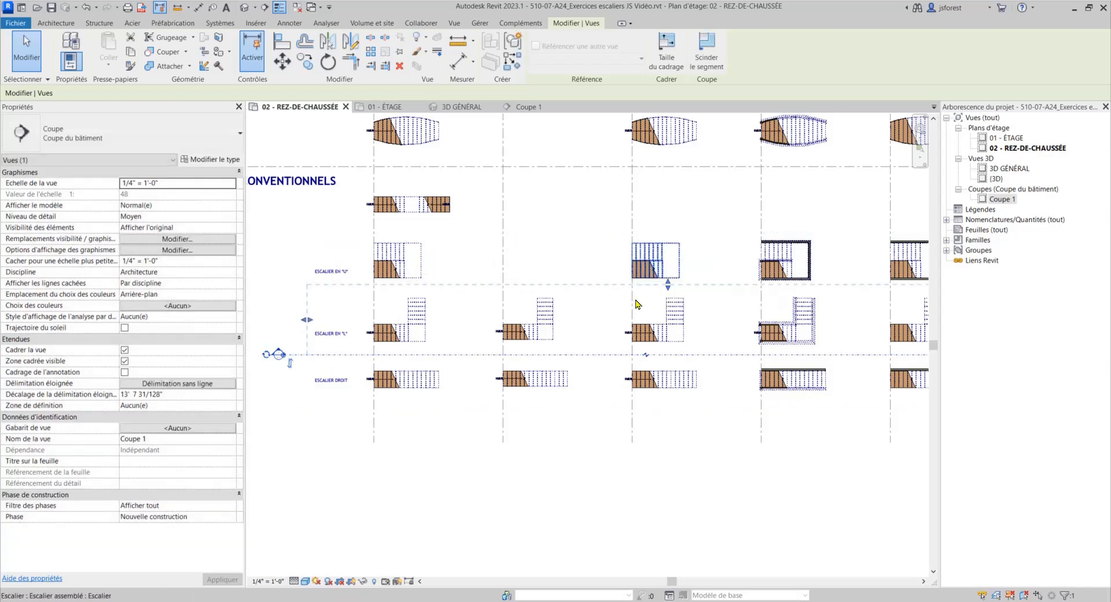
left_click(527, 107)
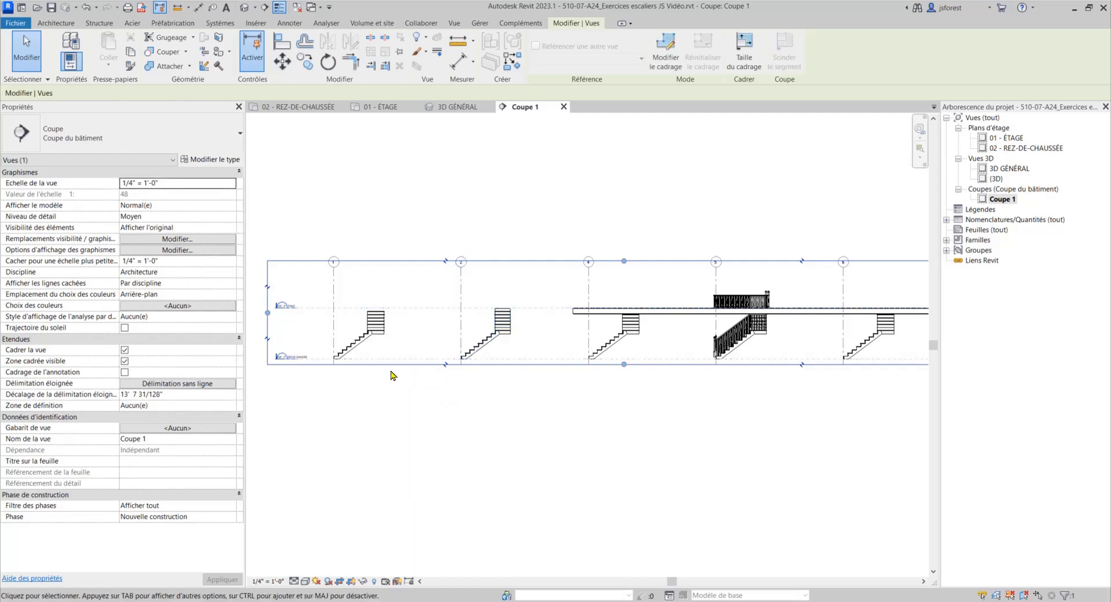
scroll(380, 346, "up", 2)
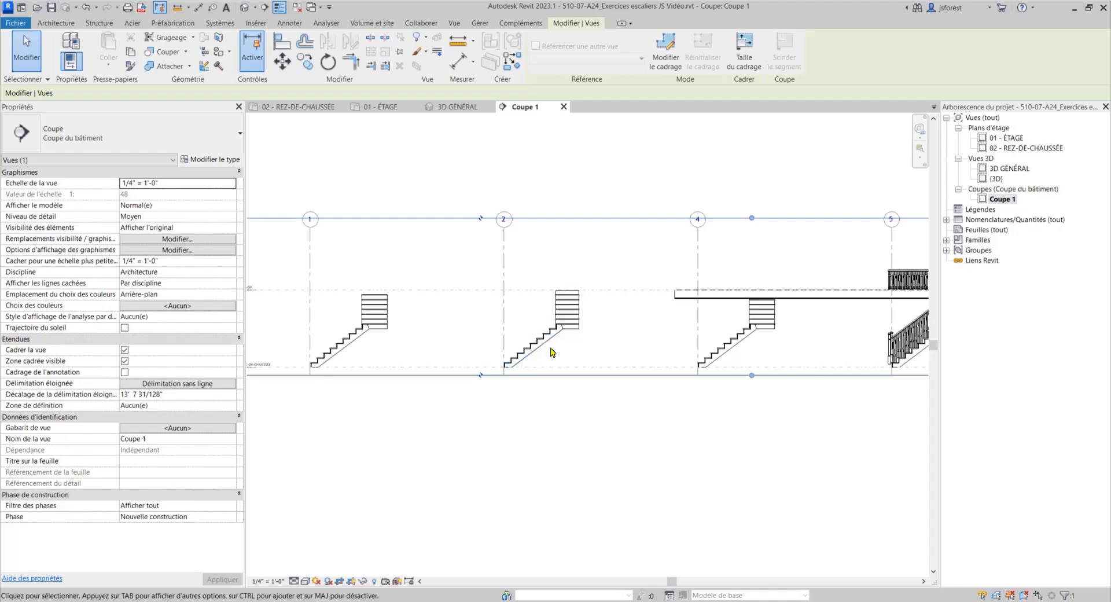
Start a stair in the ground-floor plan with a horizontal 8-riser run, 5'-10" long, from grid line 2, level with the ESCALIER EN "U" model.
left_click(297, 109)
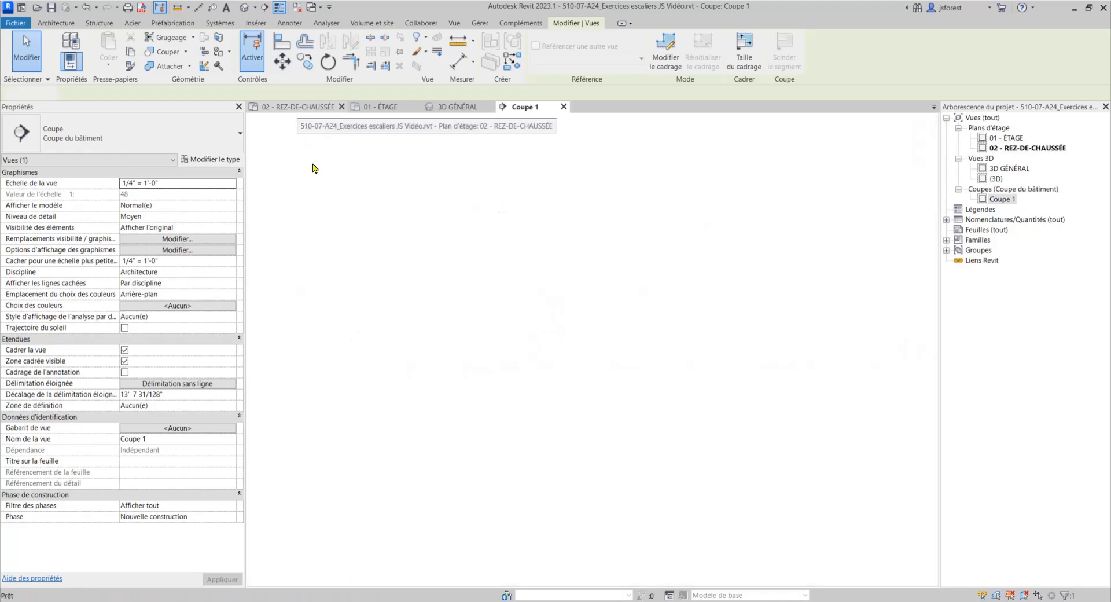
middle_click_drag(486, 330, 488, 355)
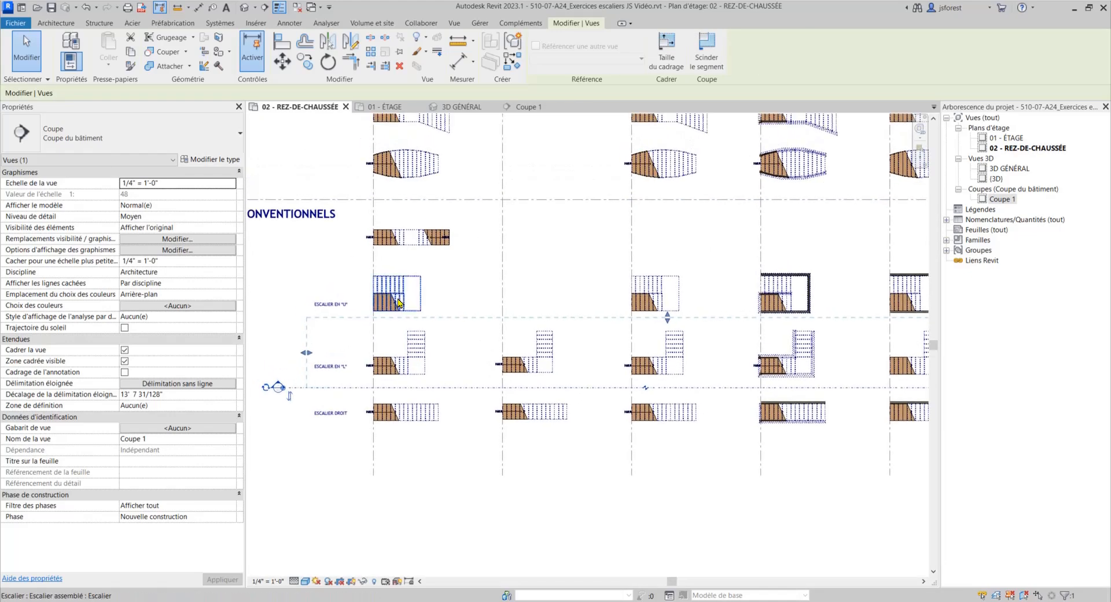
scroll(458, 294, "up", 2)
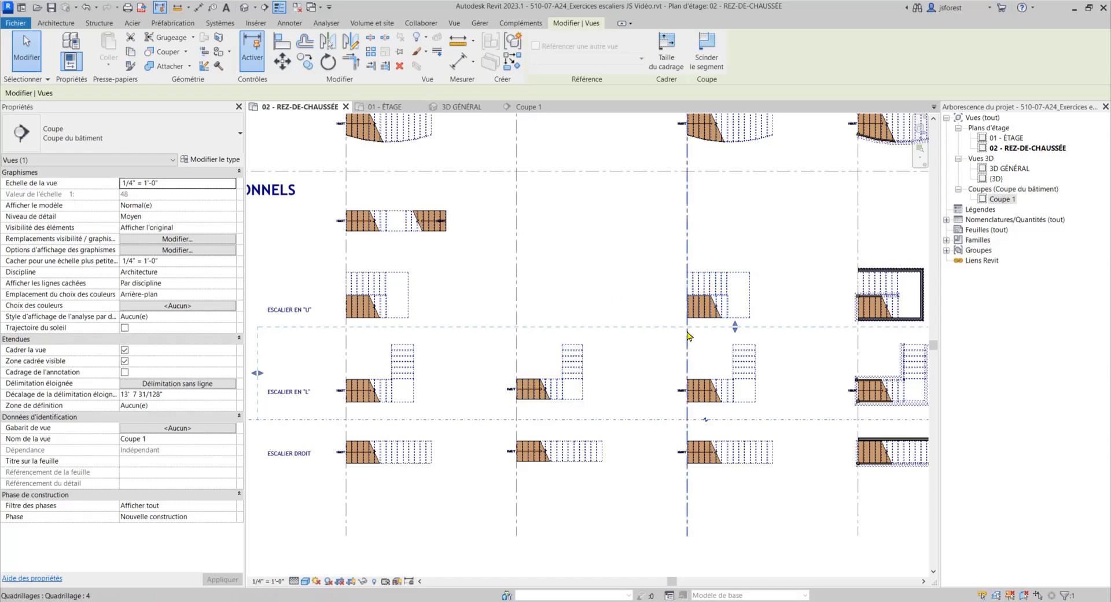
left_click(68, 24)
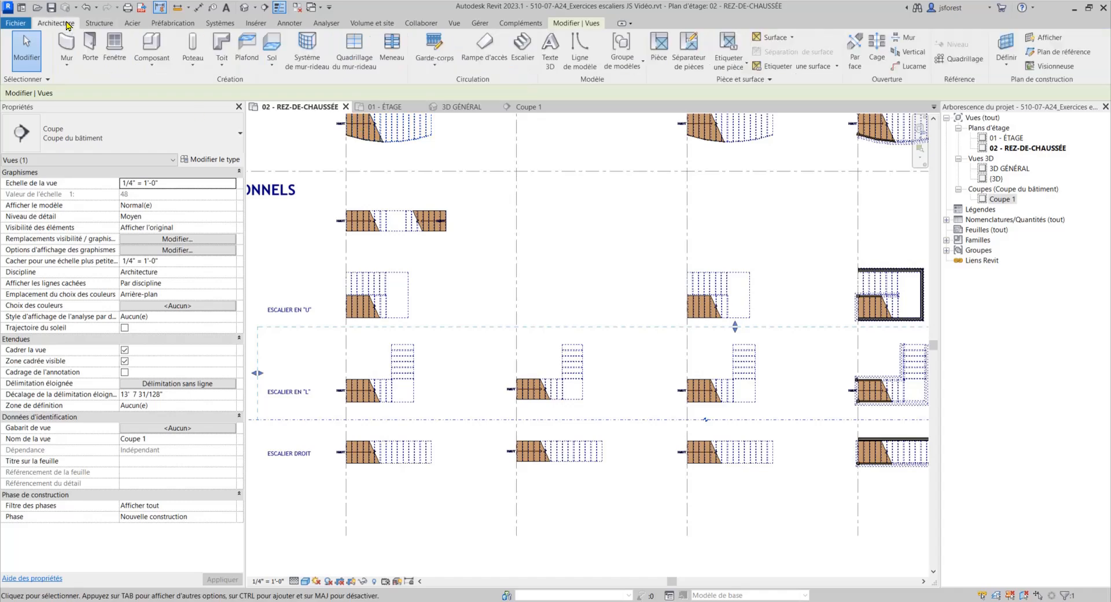
left_click(522, 47)
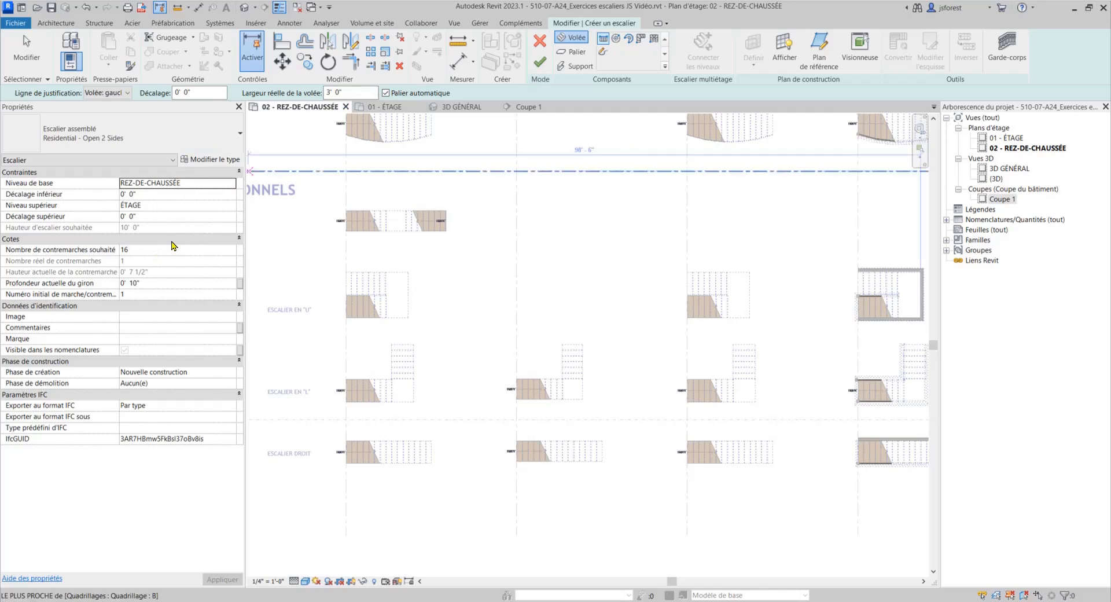
left_click(517, 317)
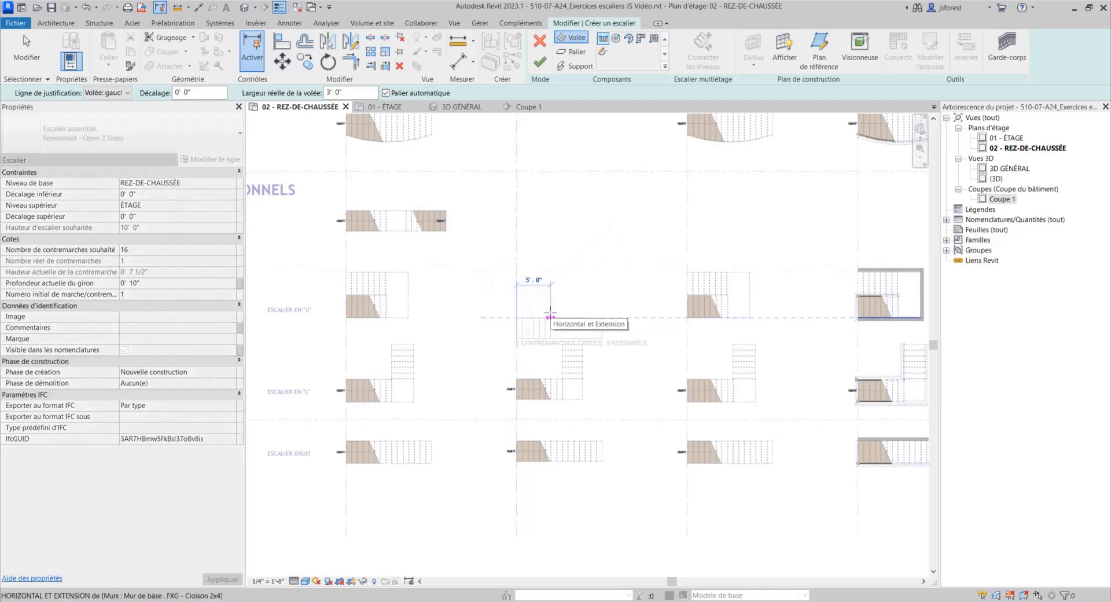
key("Escape")
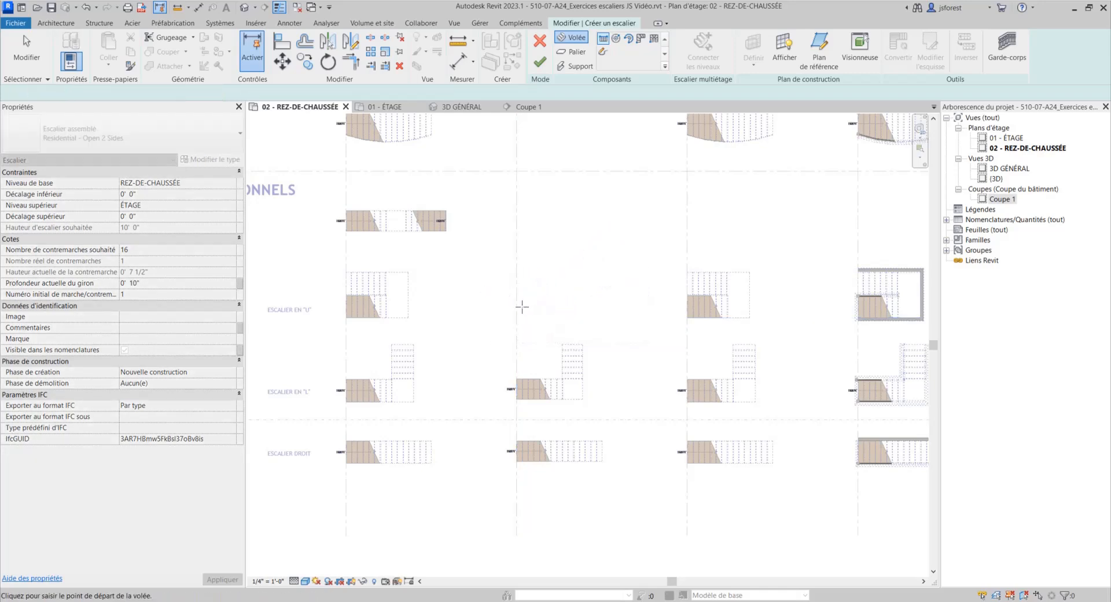
left_click(517, 298)
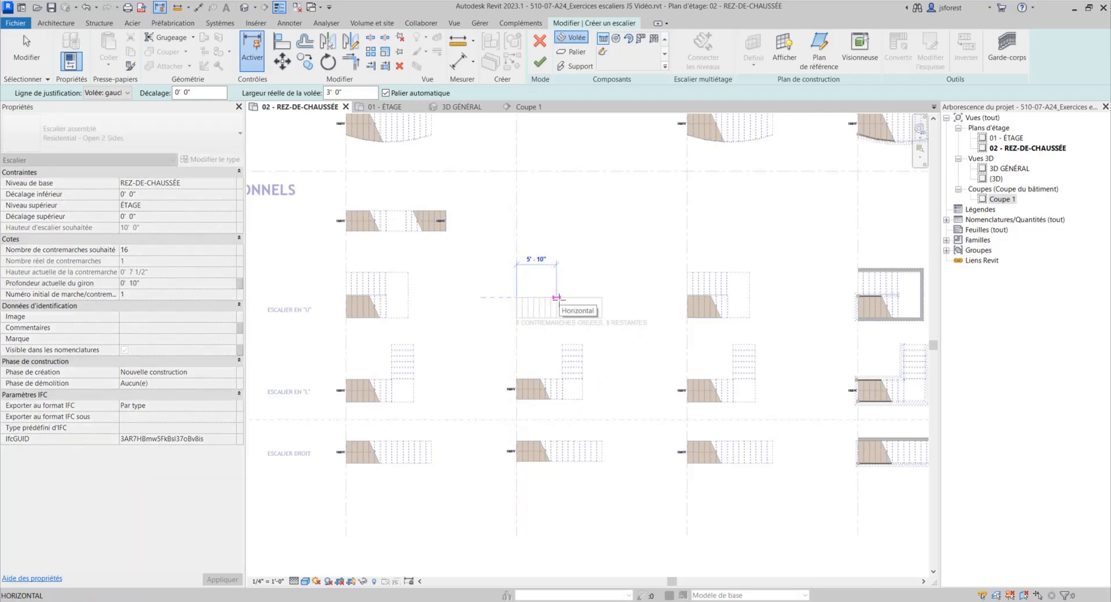
left_click(556, 298)
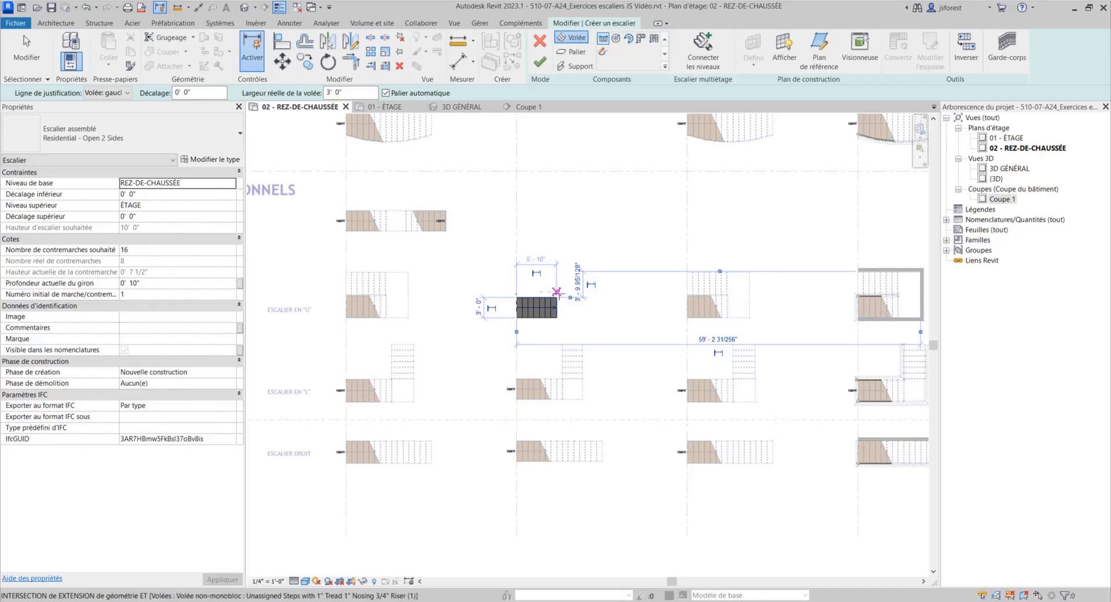
scroll(556, 298, "up", 3)
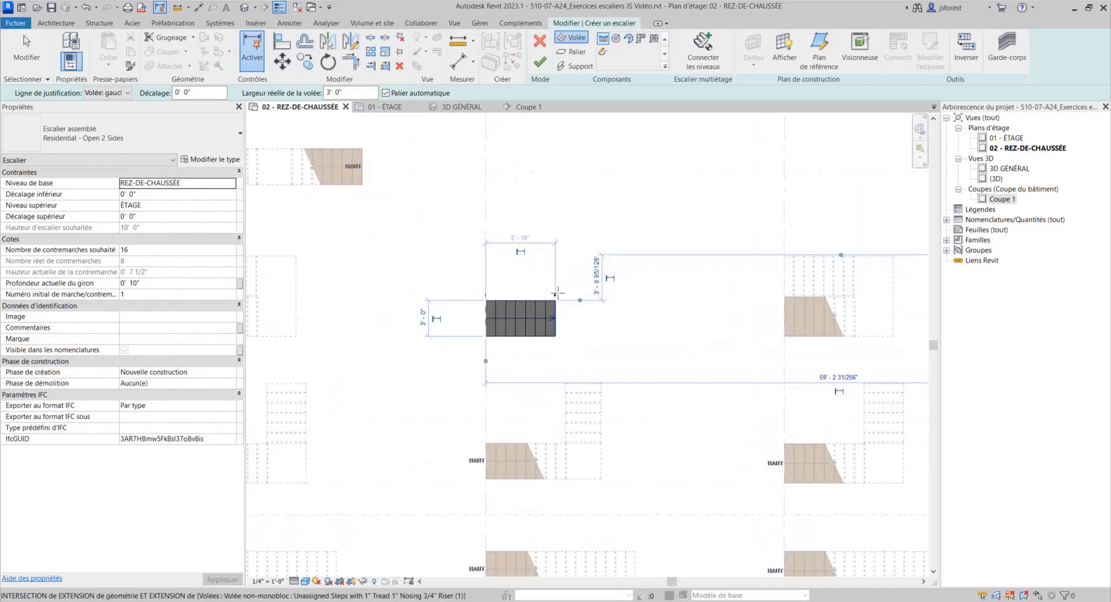
left_click(555, 300)
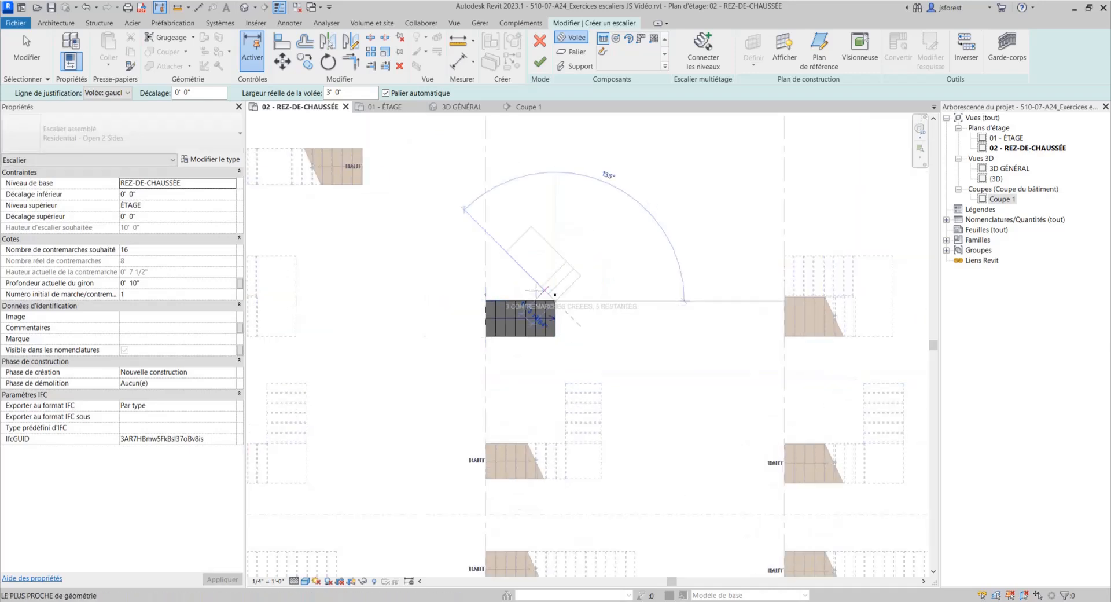
scroll(534, 291, "up", 3)
scroll(479, 296, "up", 2)
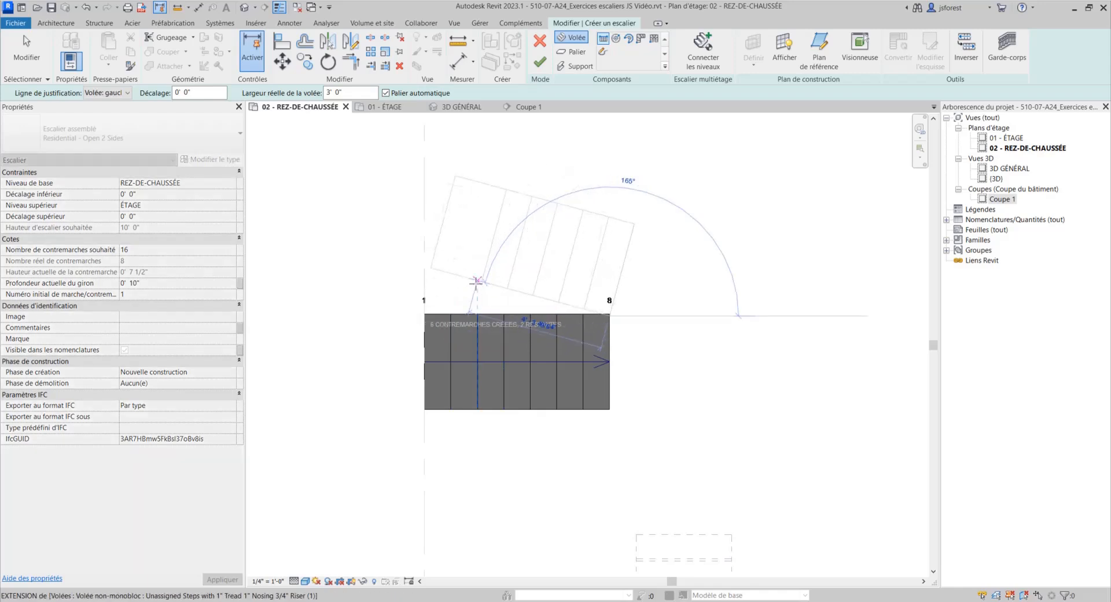
key("Escape")
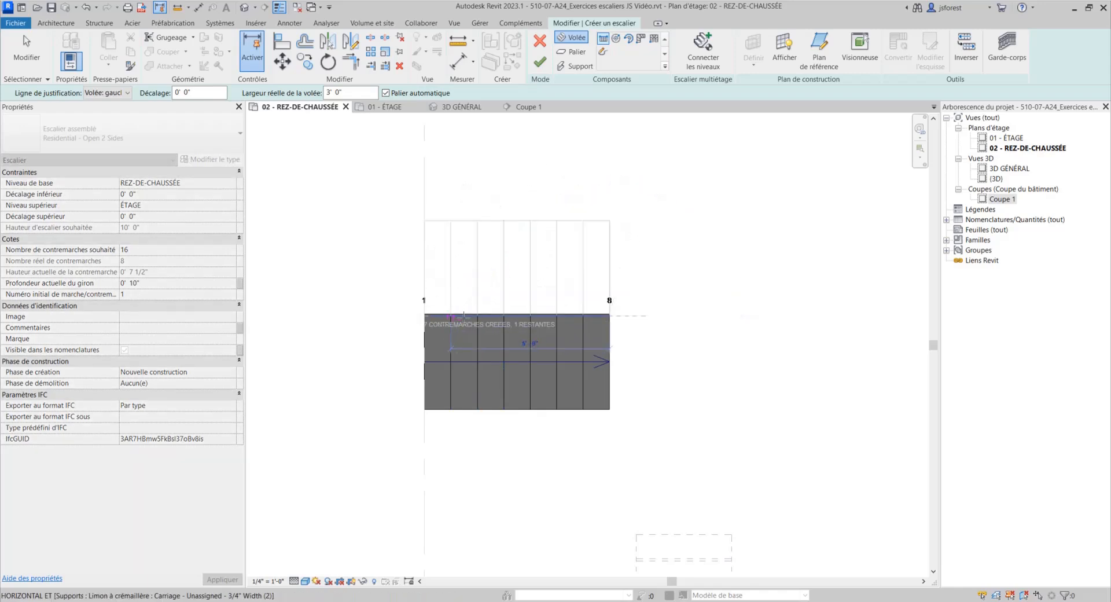
Add a second 8-riser run parallel to the first, offset about 4" and heading back to grid line 2, with an automatic landing forming a U.
left_click(607, 306)
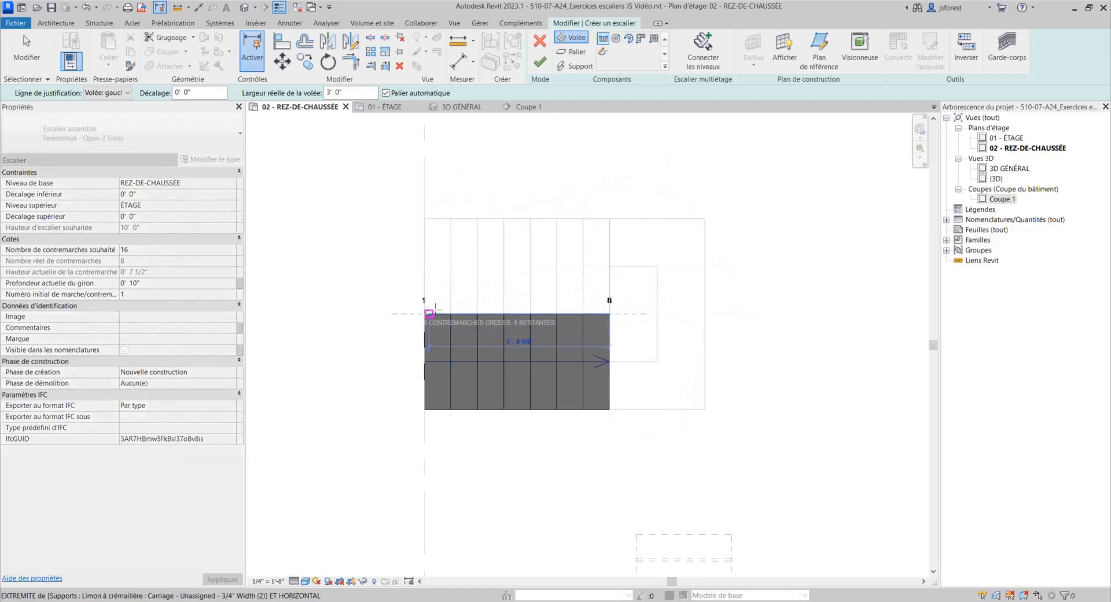
key("Escape")
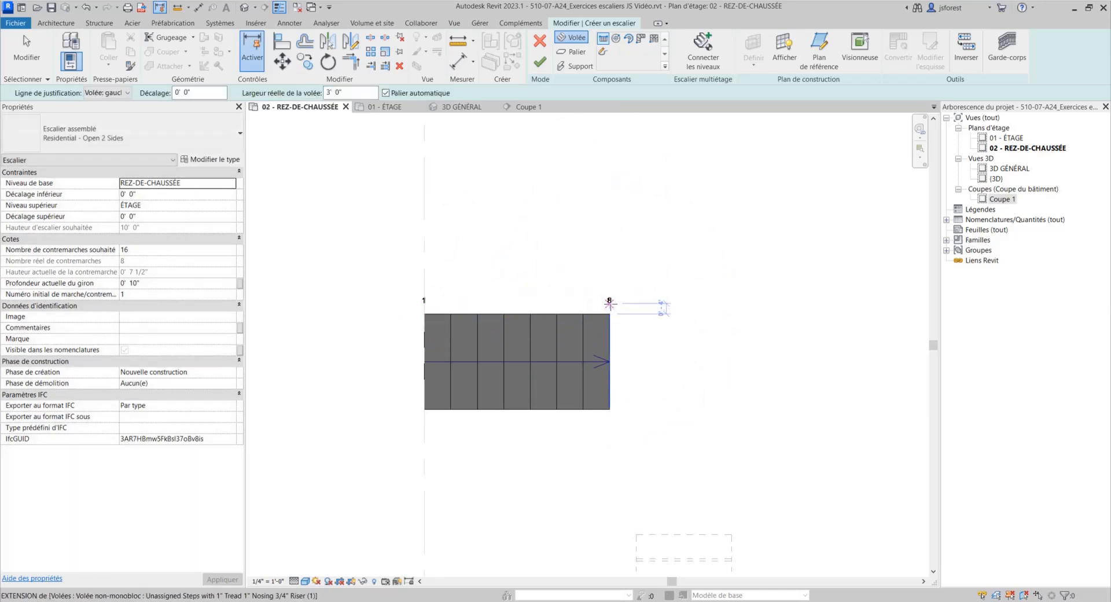
scroll(607, 310, "up", 3)
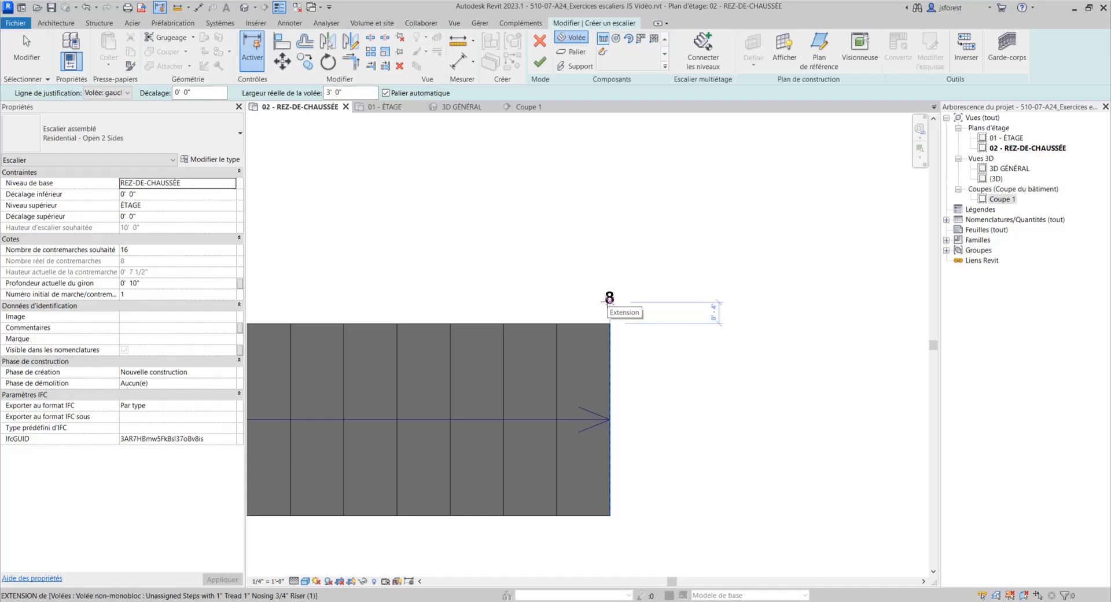
left_click(609, 298)
scroll(605, 298, "down", 3)
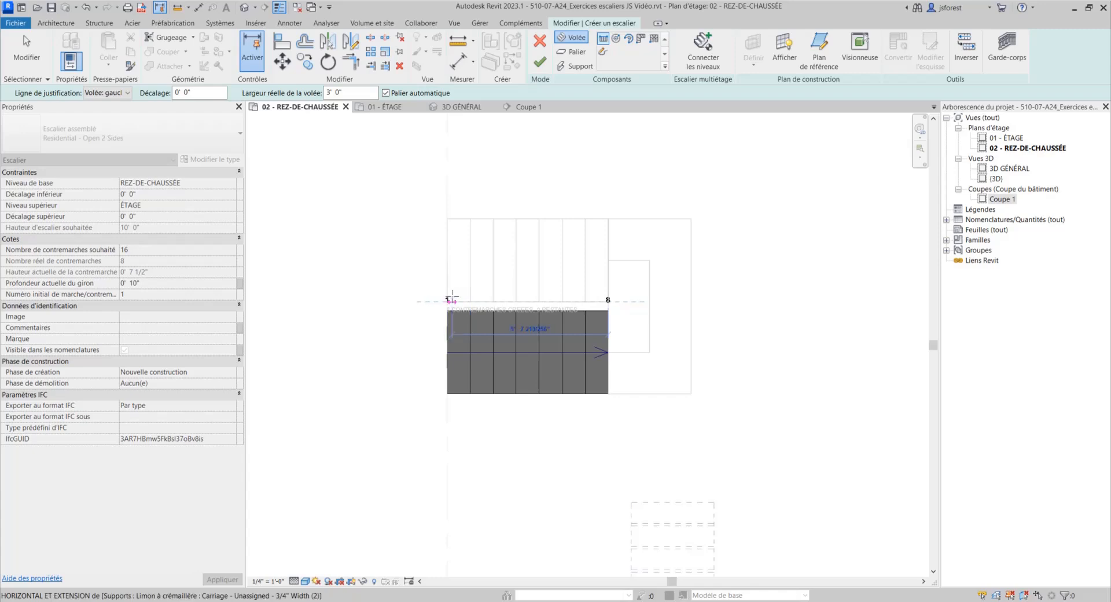
left_click(446, 300)
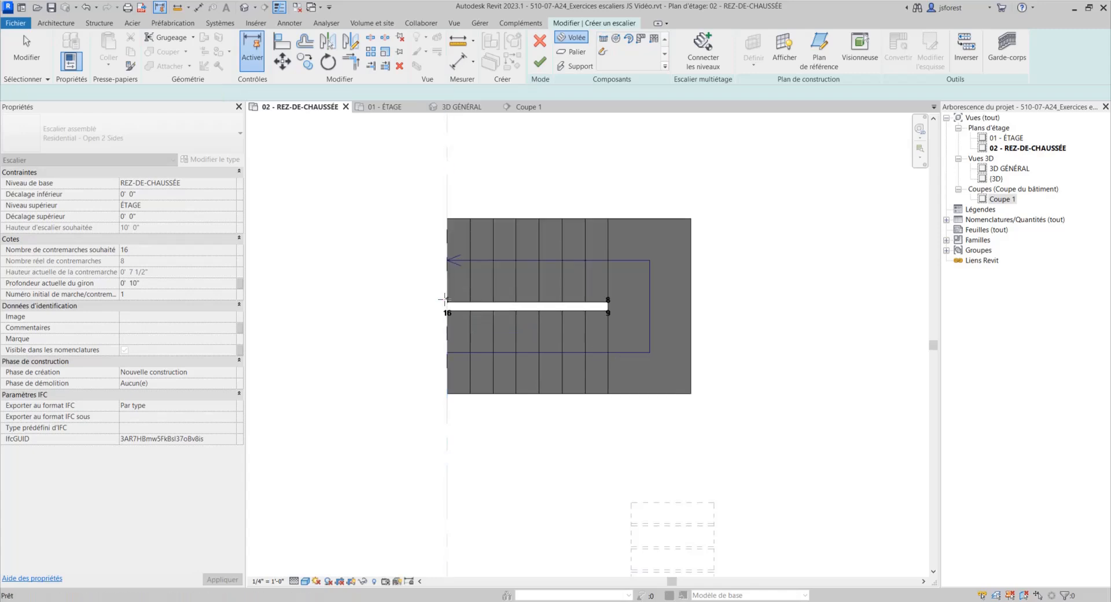
key("Escape")
Compare the new U-shaped stair with the neighbouring model stairs in the ground-floor plan.
scroll(639, 245, "down", 5)
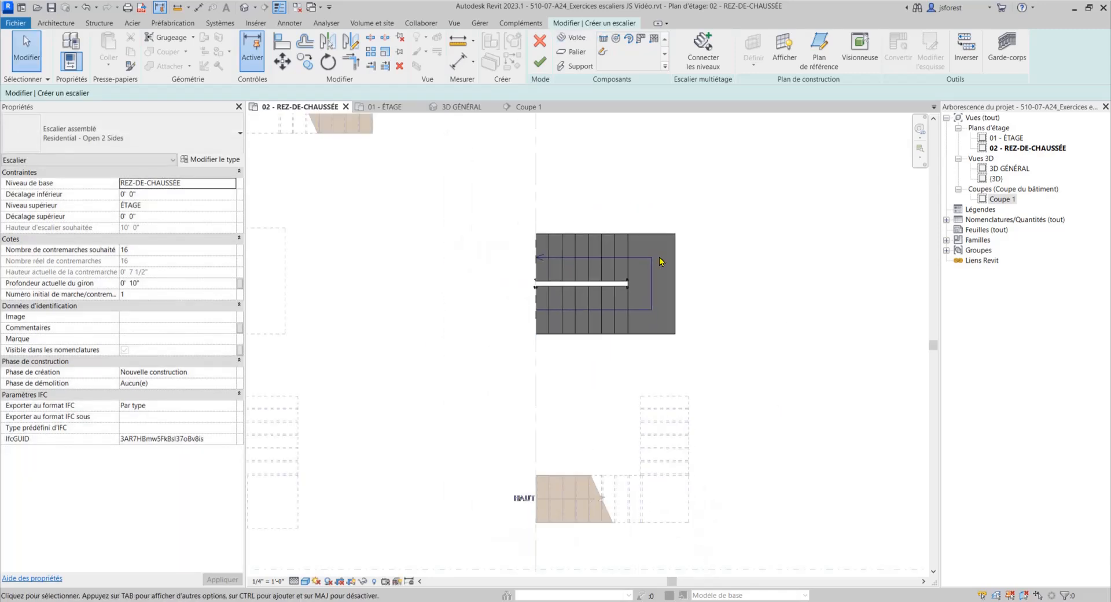
scroll(377, 284, "up", 6)
scroll(376, 284, "up", 2)
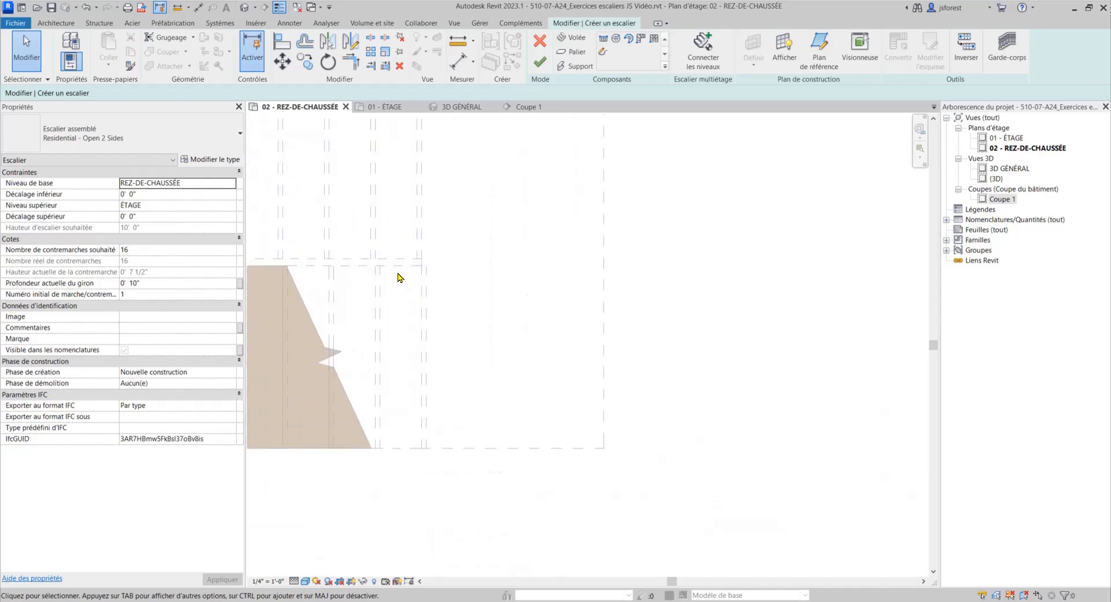
scroll(329, 306, "down", 3)
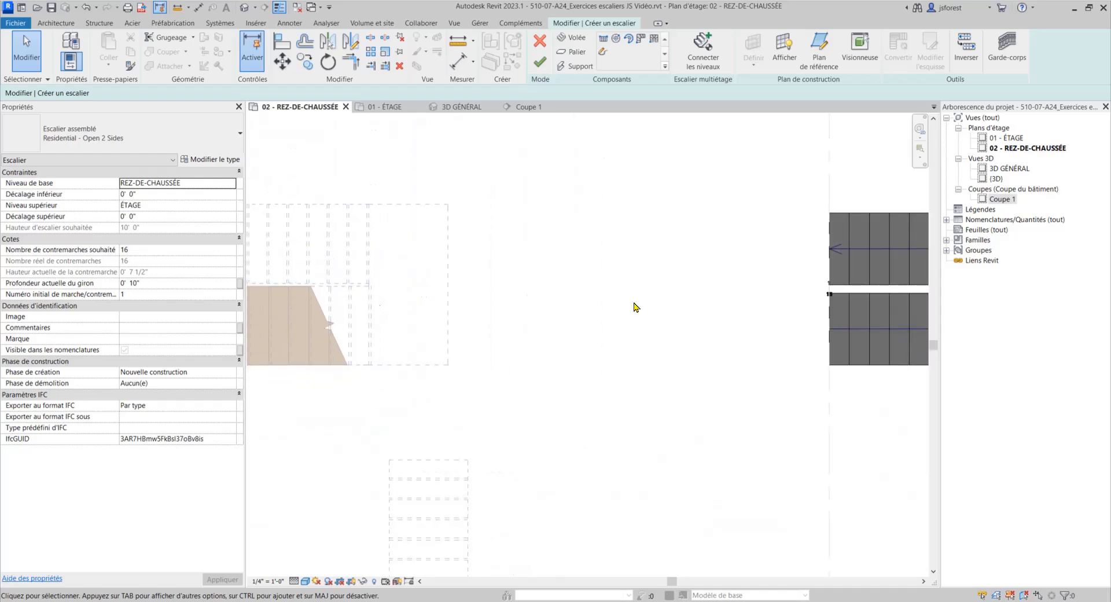
middle_click_drag(818, 311, 512, 348)
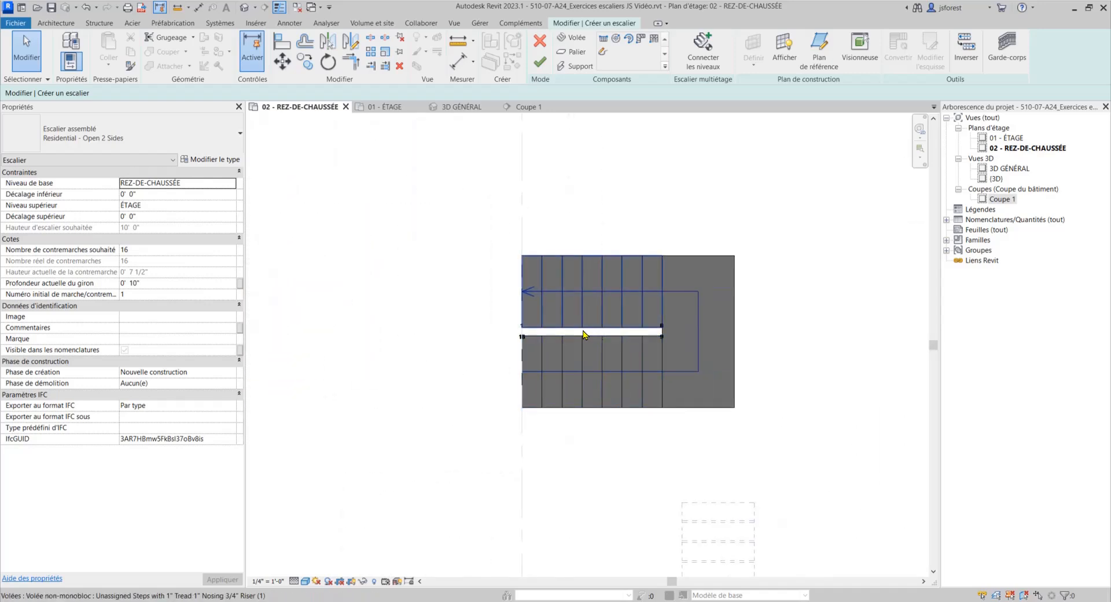
scroll(531, 298, "down", 6)
middle_click_drag(397, 331, 474, 284)
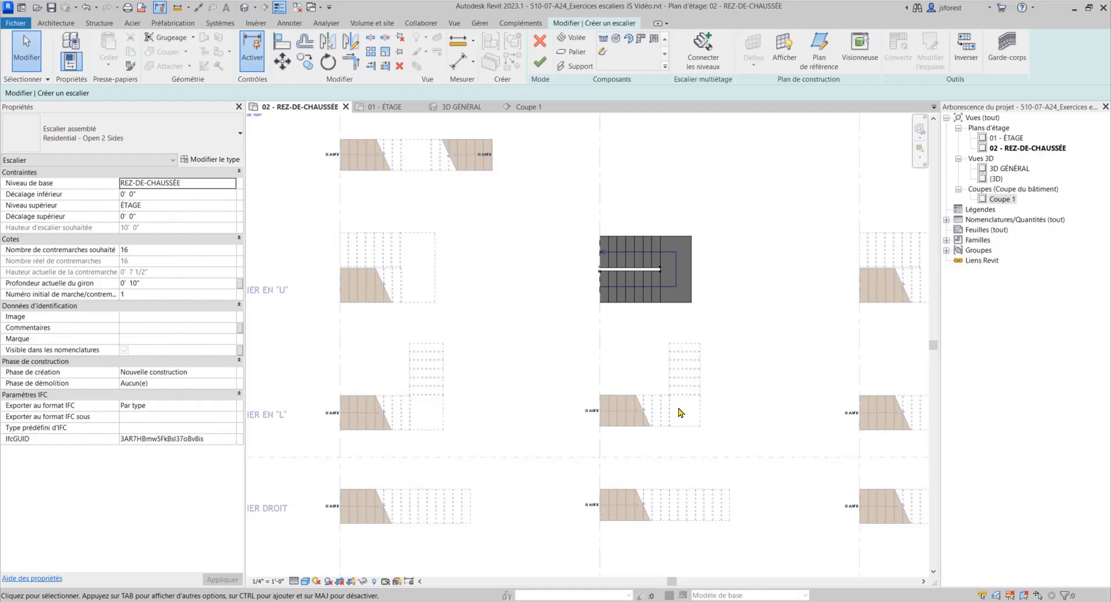
middle_click_drag(680, 412, 601, 392)
middle_click_drag(567, 302, 578, 355)
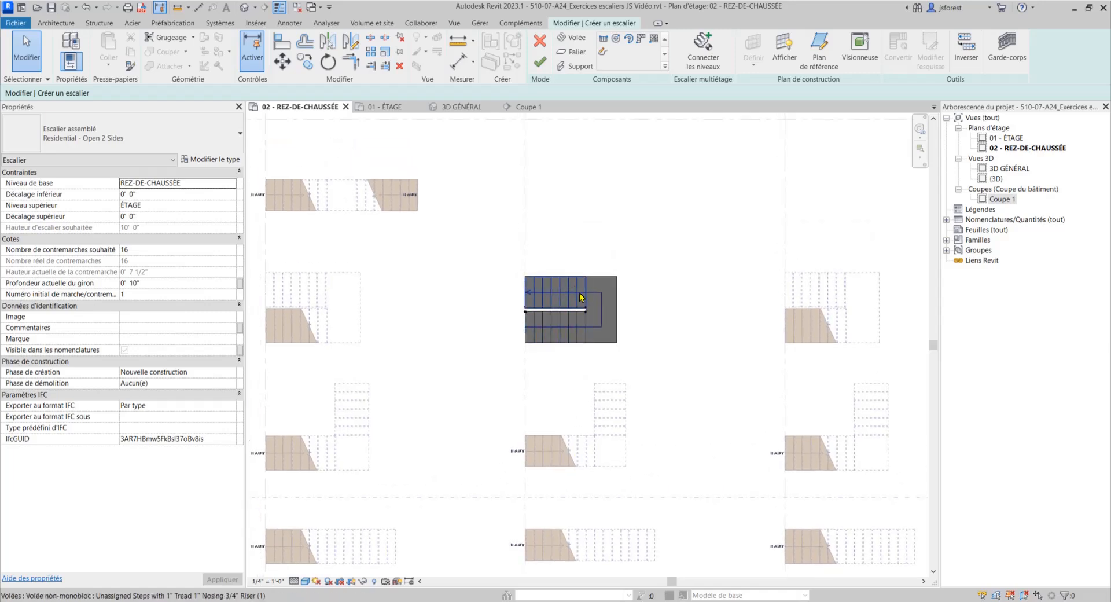
Finish the U-shaped stair and inspect it beside the other stairs in the 3D GÉNÉRAL view.
left_click(544, 63)
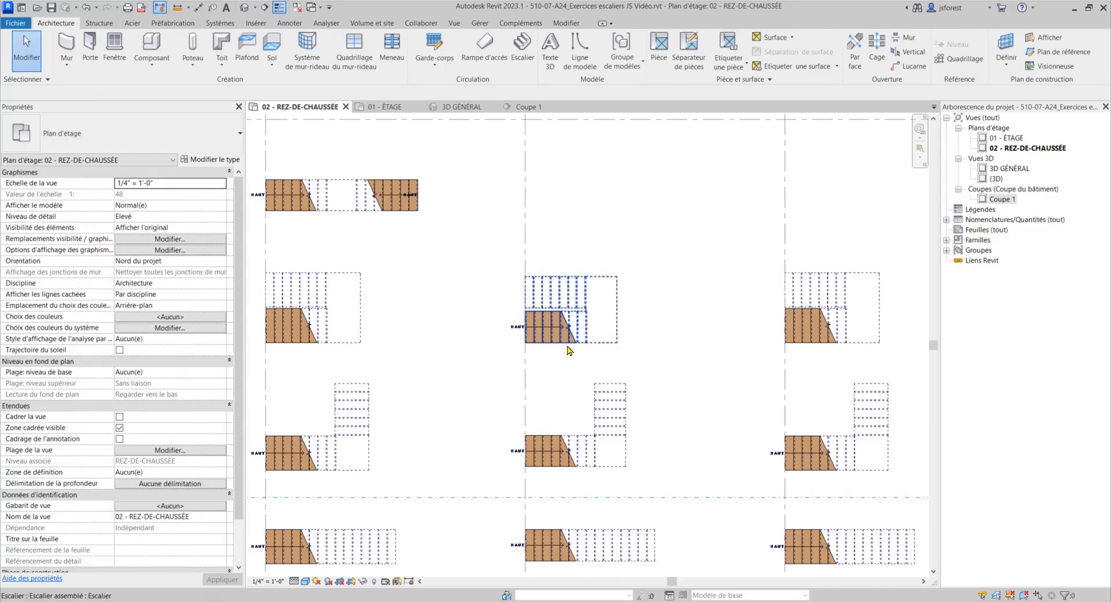
scroll(501, 294, "down", 1)
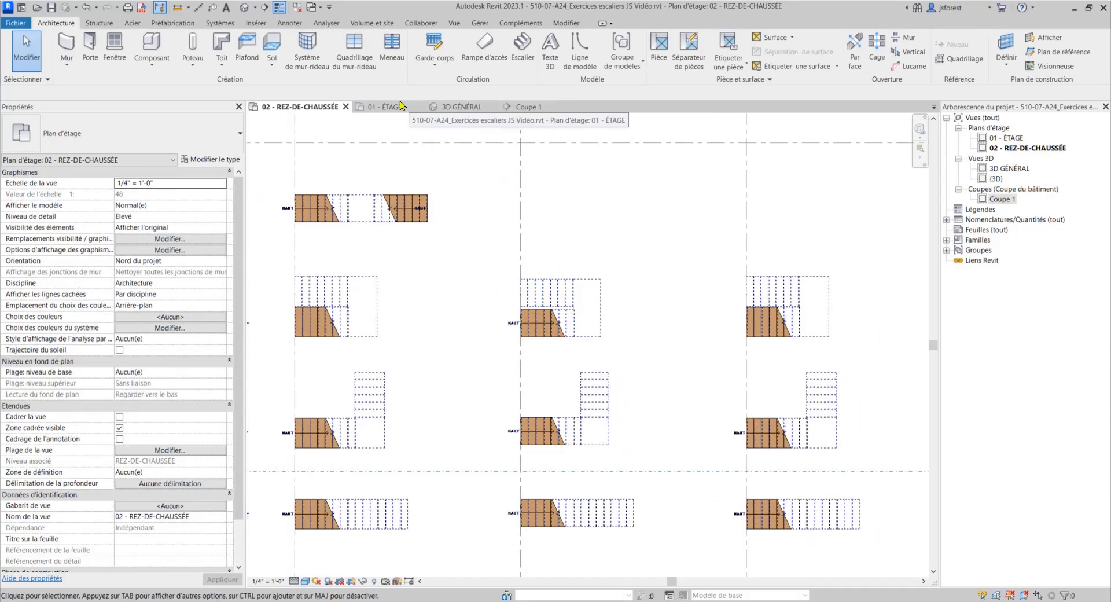
left_click(457, 106)
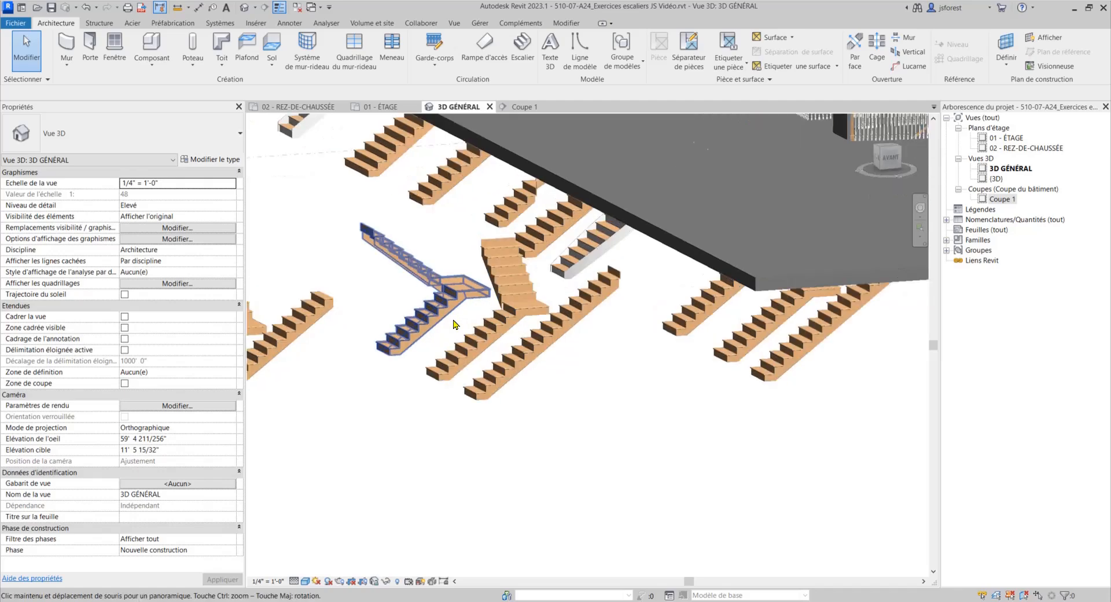
middle_click_drag(463, 340, 532, 468, "shift")
scroll(581, 298, "down", 3)
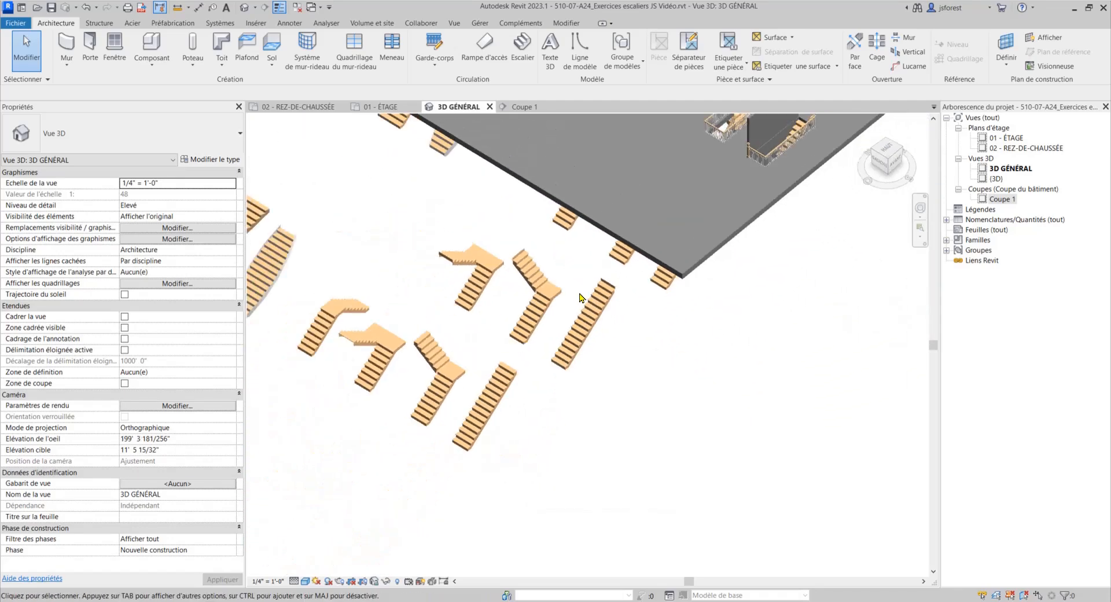
Review the three recreated stairs along grid line 2 against their models in the ground-floor plan.
left_click(307, 108)
scroll(494, 272, "down", 2)
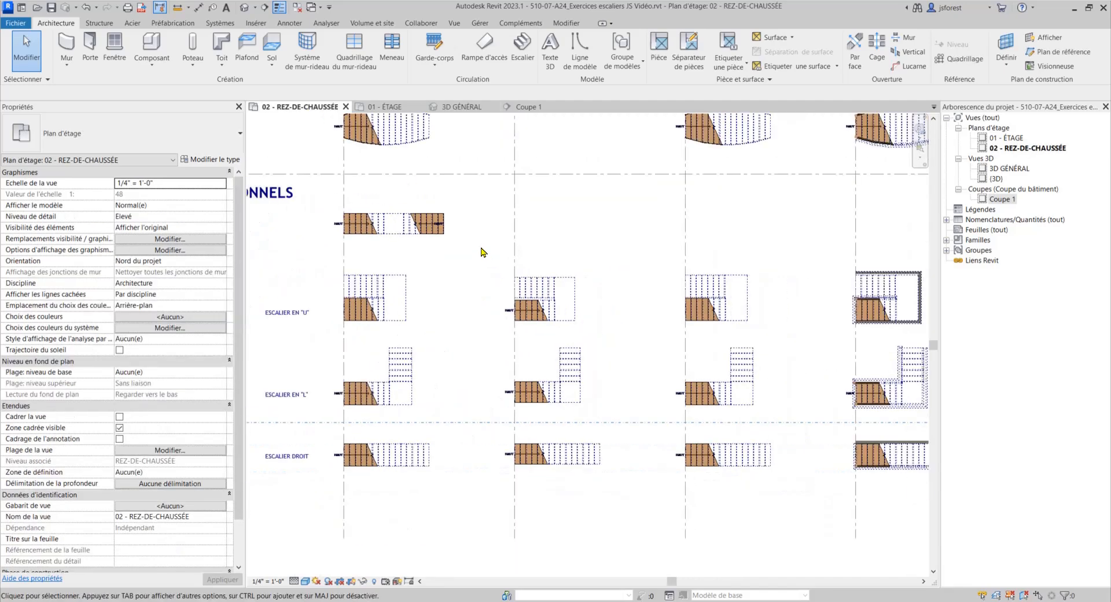
left_click_drag(482, 246, 631, 496)
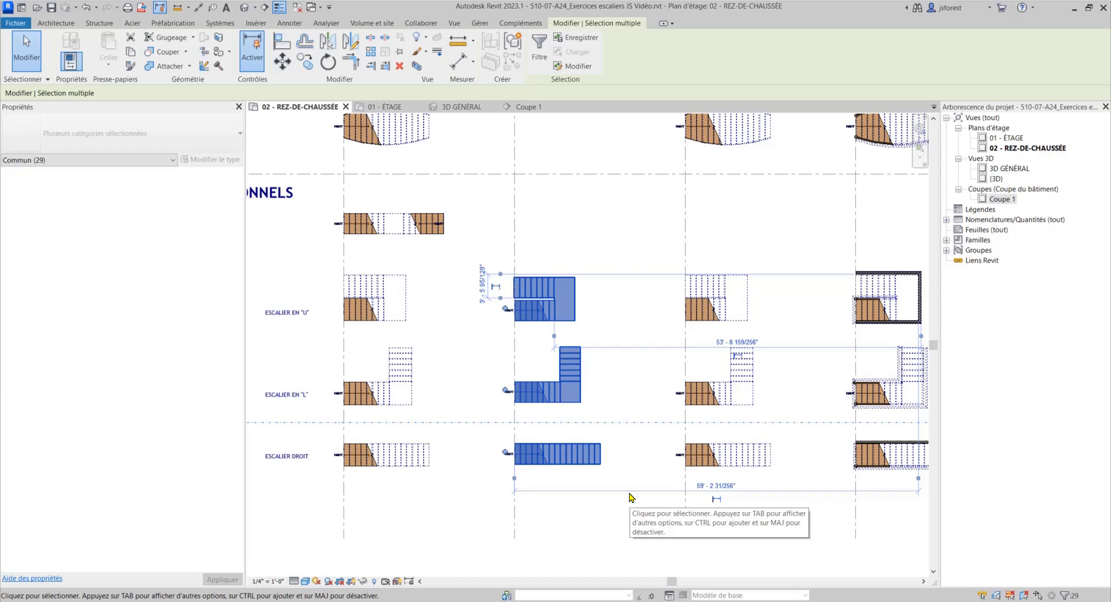
left_click(510, 431)
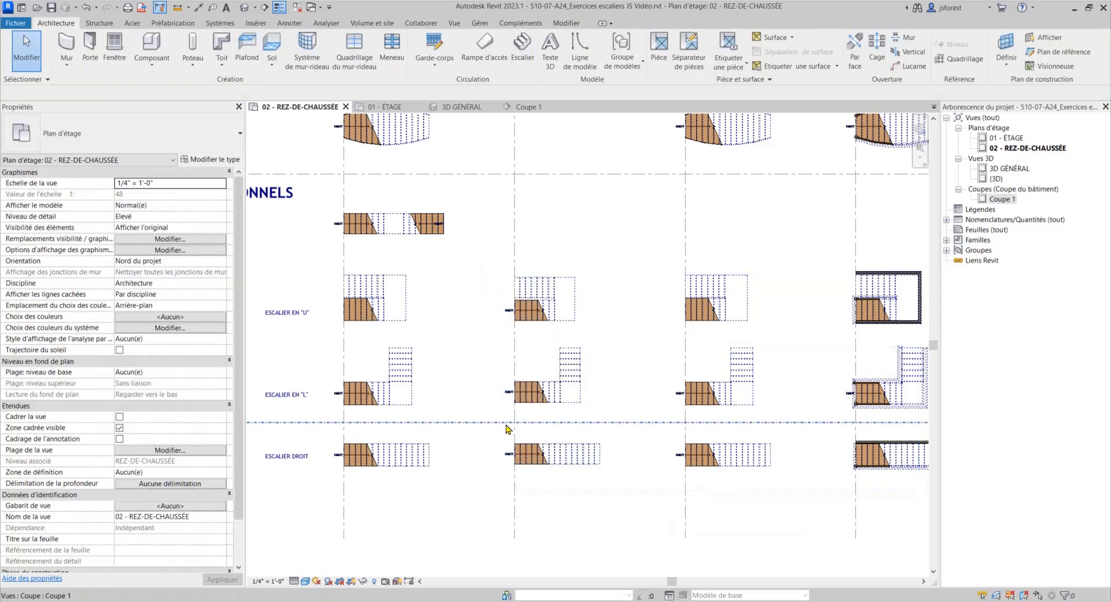
middle_click_drag(510, 232, 544, 284)
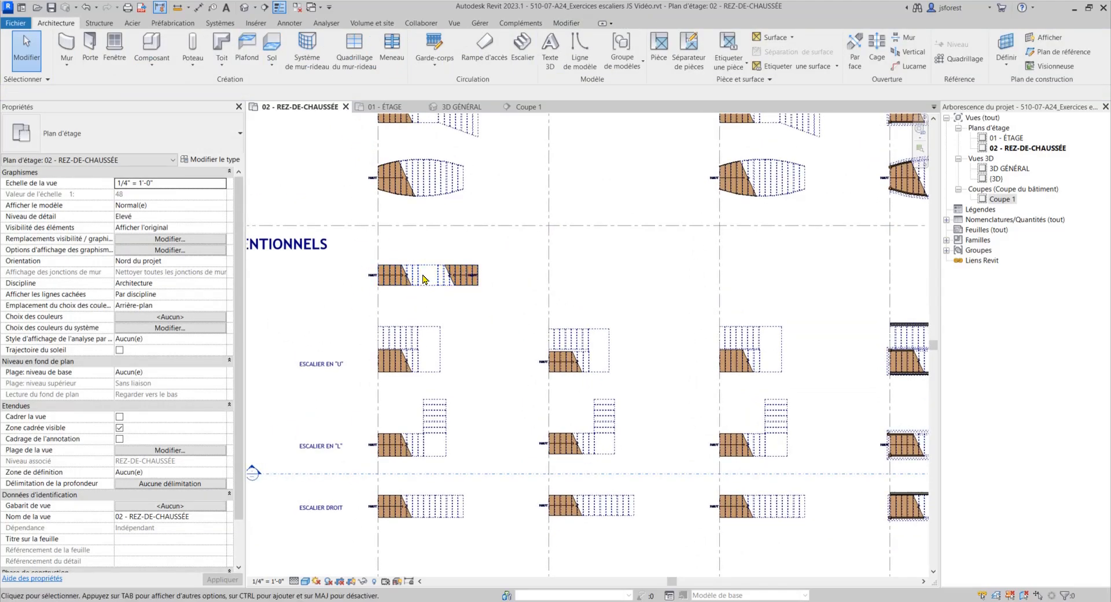
scroll(488, 228, "down", 2)
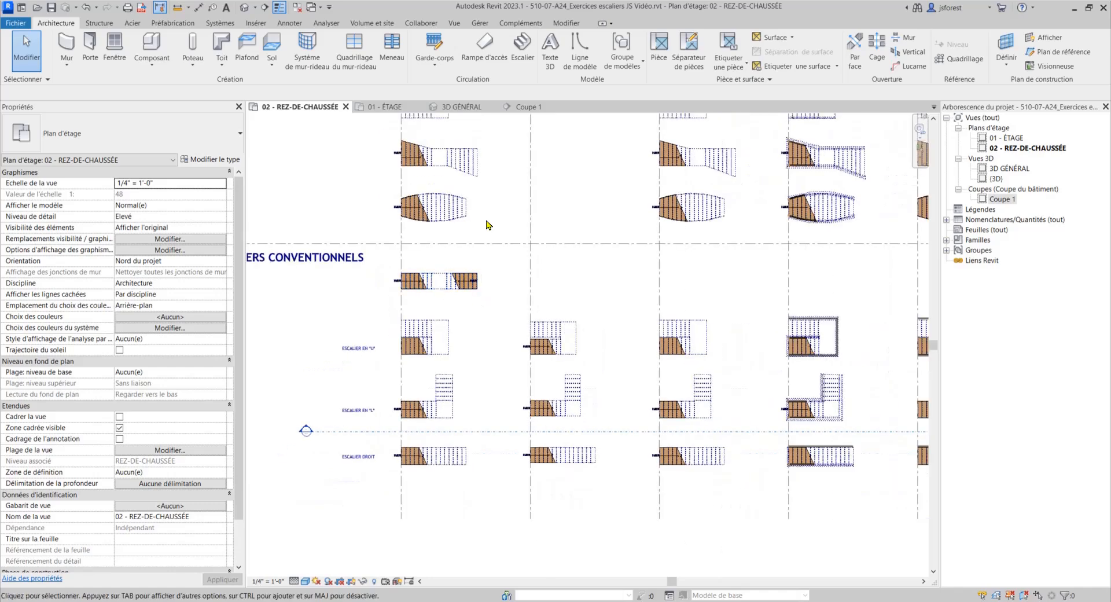
middle_click_drag(488, 313, 493, 481)
middle_click_drag(477, 262, 541, 67)
scroll(414, 422, "up", 3)
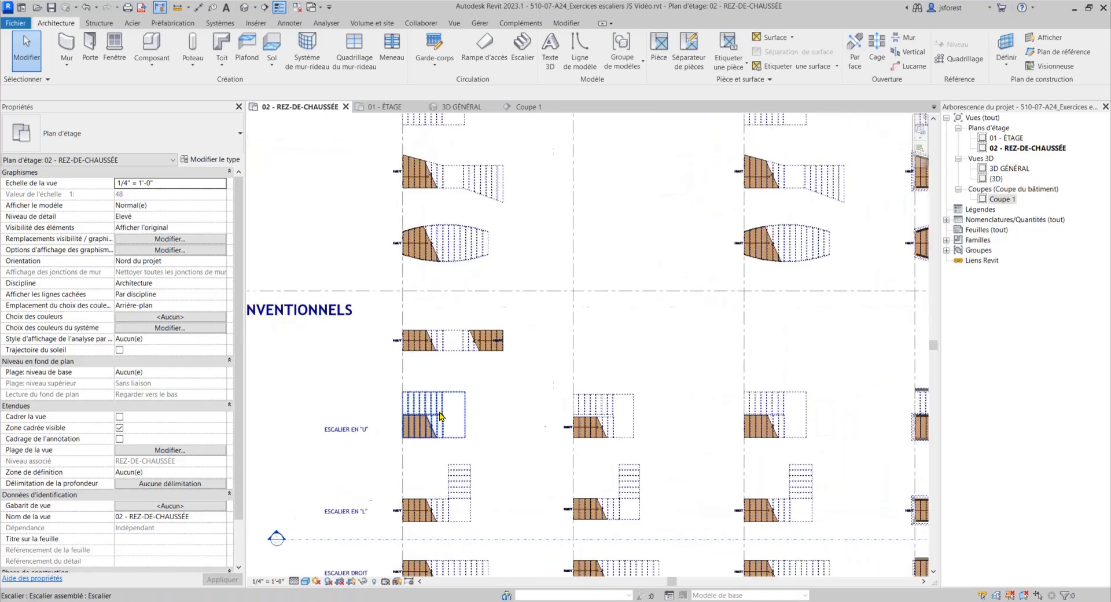
middle_click_drag(430, 352, 387, 266)
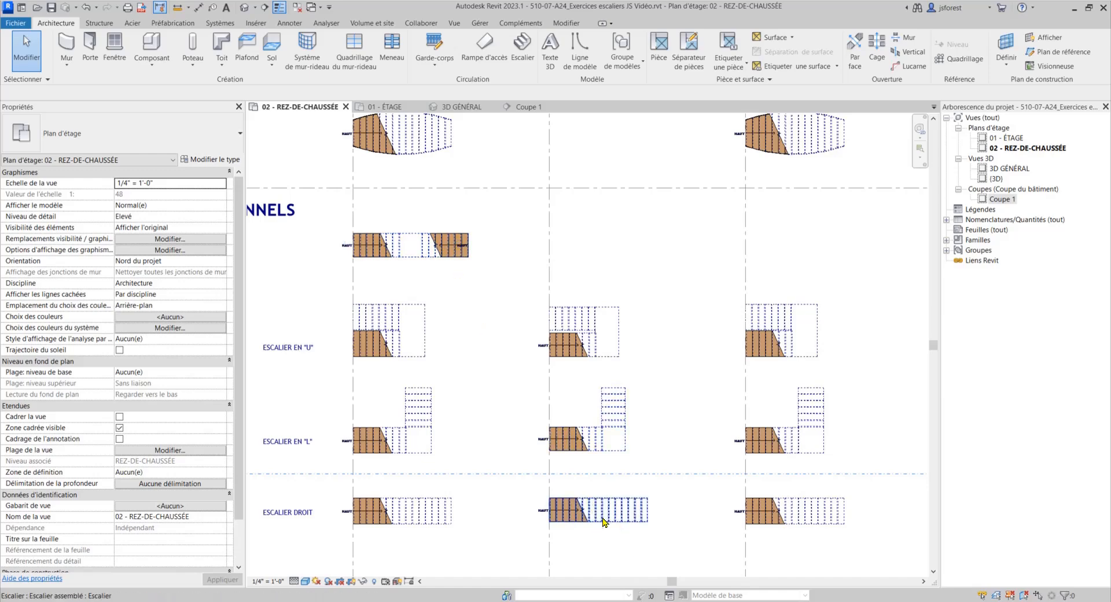
Start a stair above the recreated U-shaped one with a horizontal 9-riser run, about 6'-8" long, from grid line 2.
middle_click_drag(558, 368, 479, 436)
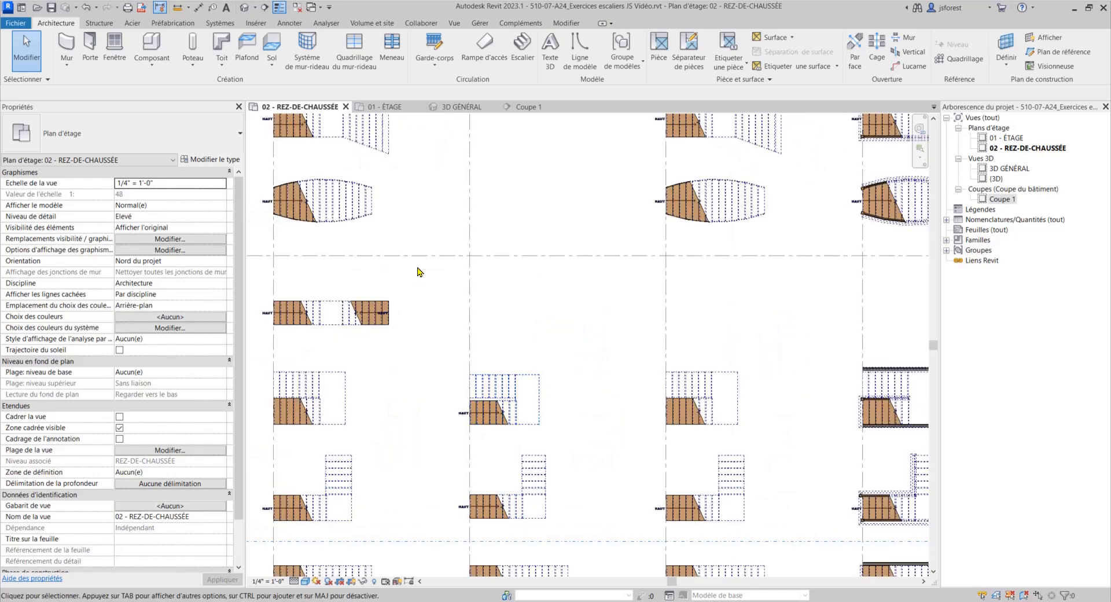
left_click(522, 46)
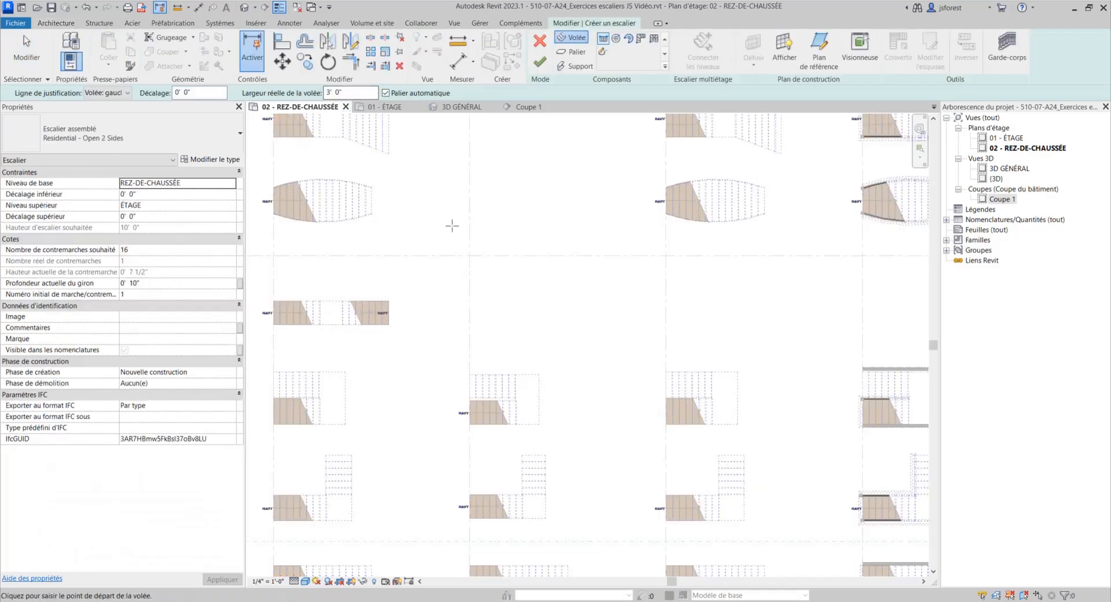
left_click(470, 316)
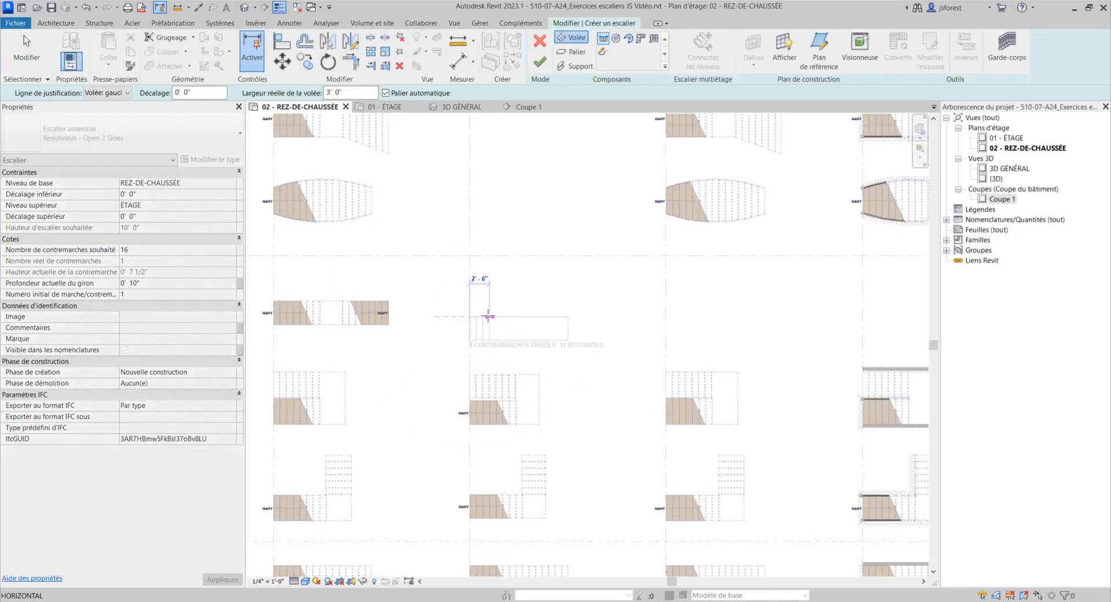
left_click(522, 317)
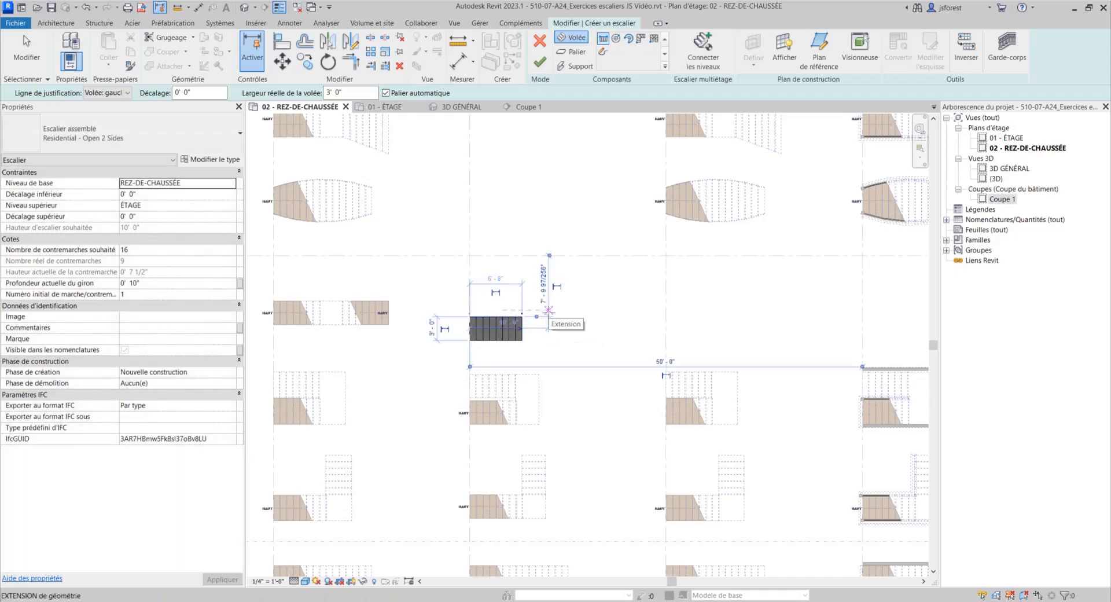
Add a 7-riser run in line with the first, leaving an automatic landing about as long as the run is wide.
left_click(549, 310)
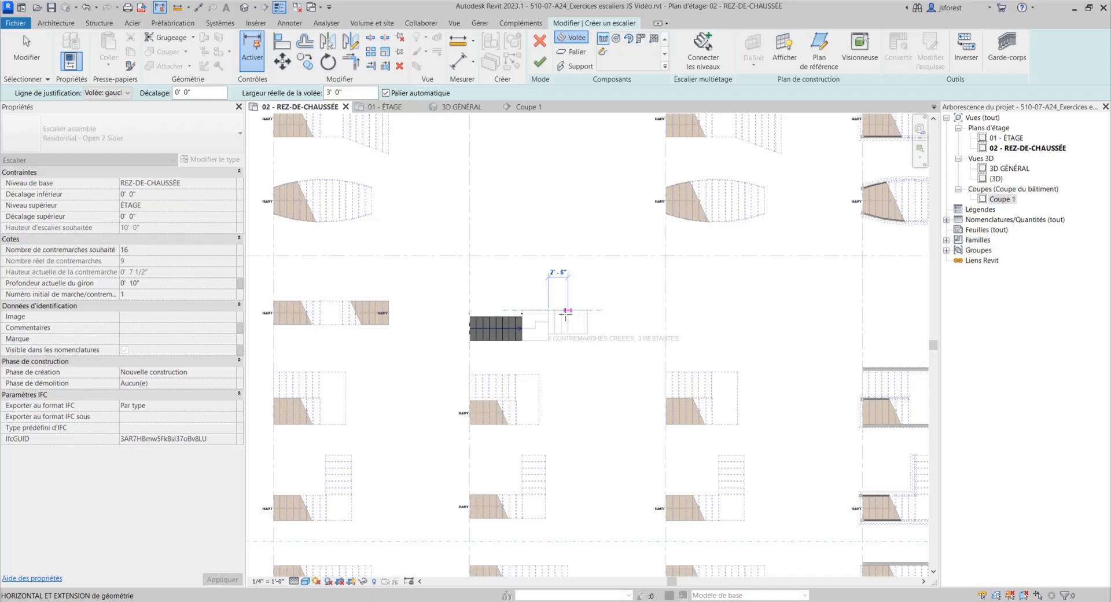
scroll(566, 314, "up", 3)
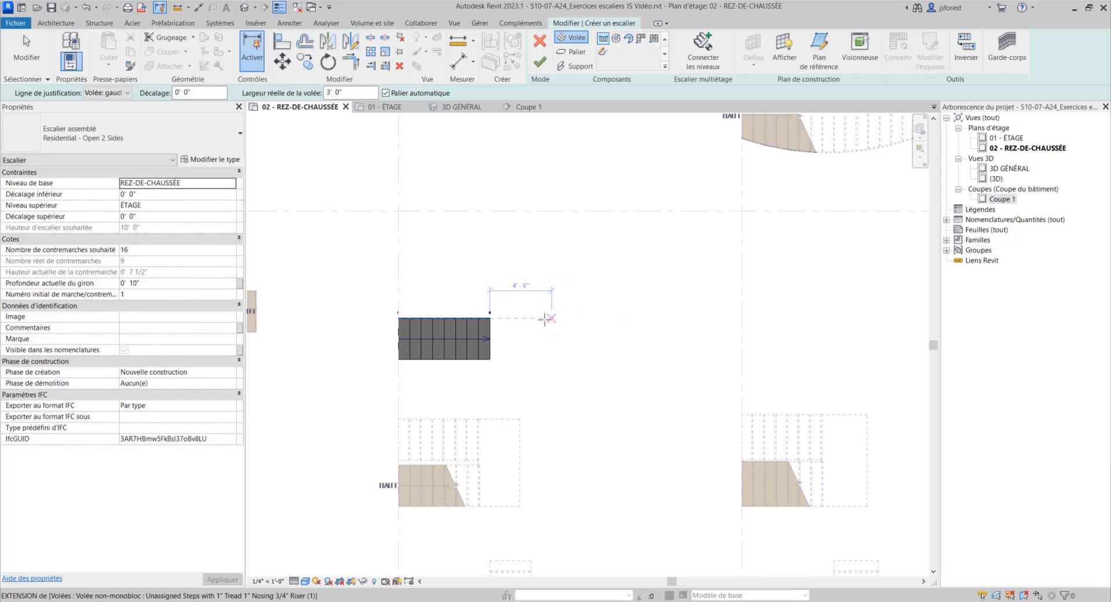
left_click(533, 318)
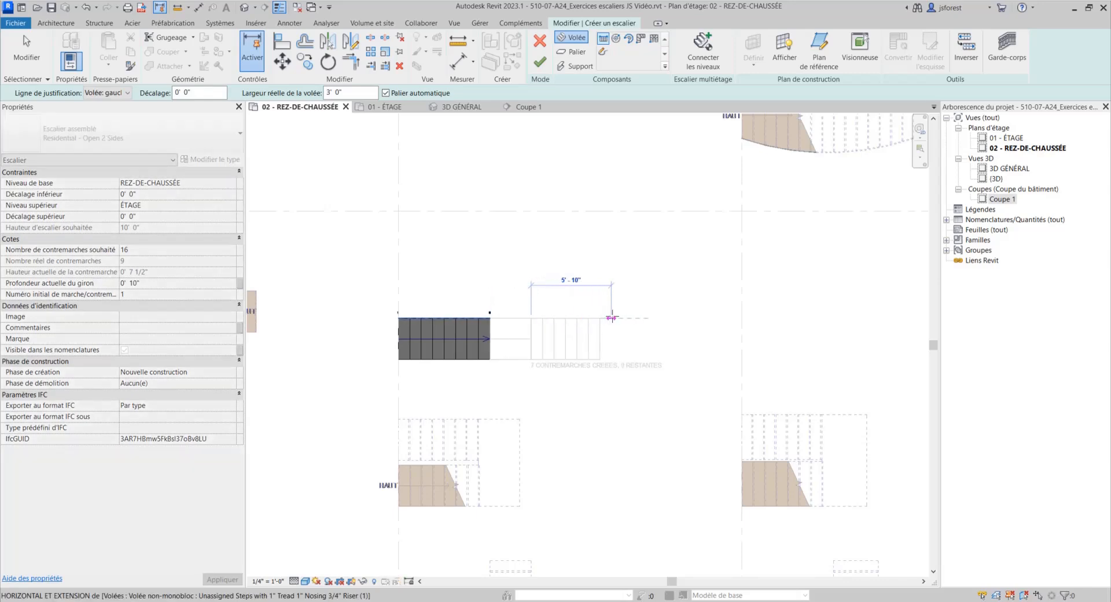
left_click(599, 317)
key("Escape")
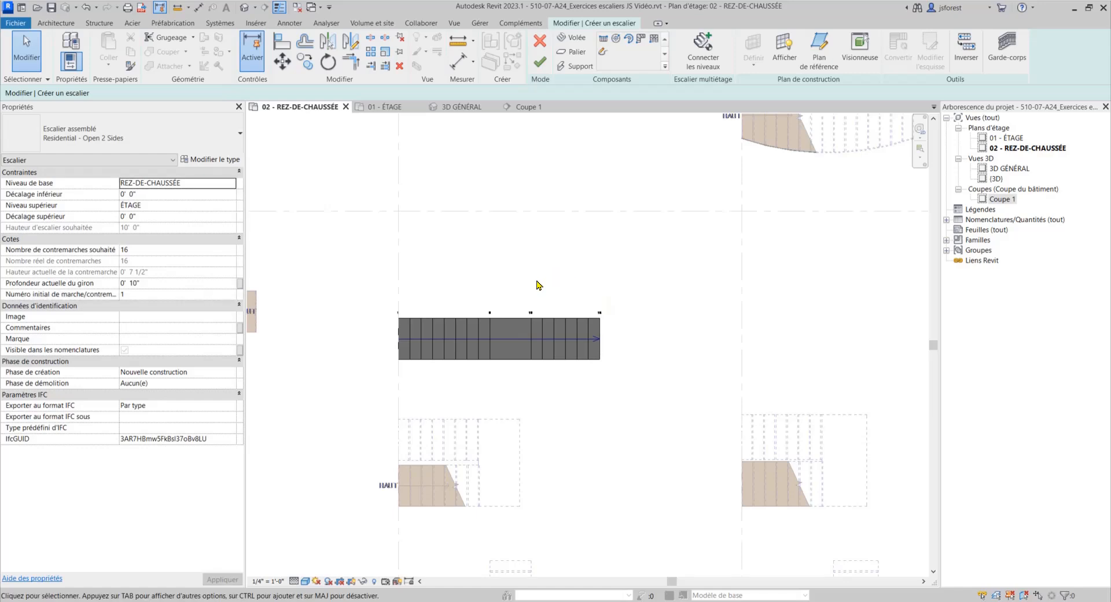
Finish the straight stair with its intermediate landing, saving the project, and check it in the 3D GÉNÉRAL view.
scroll(538, 286, "down", 1)
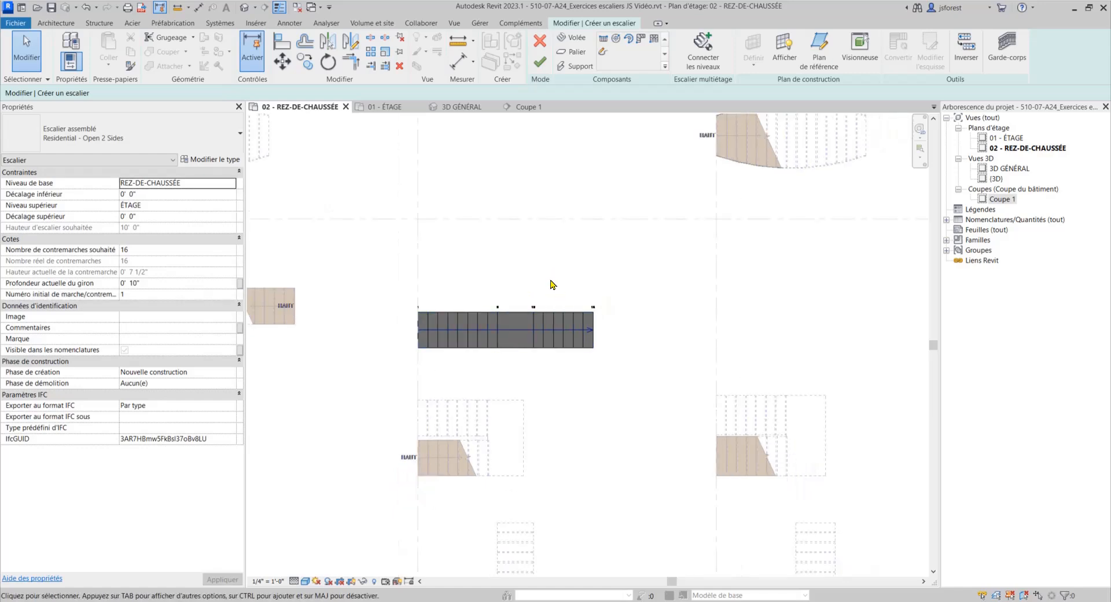
scroll(540, 278, "down", 3)
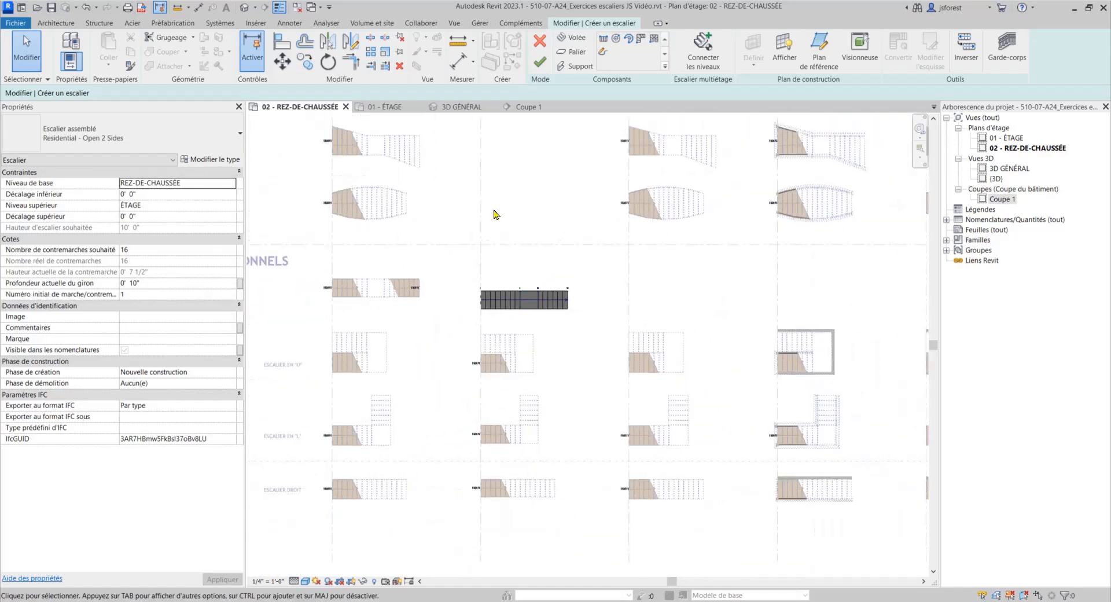
left_click(539, 61)
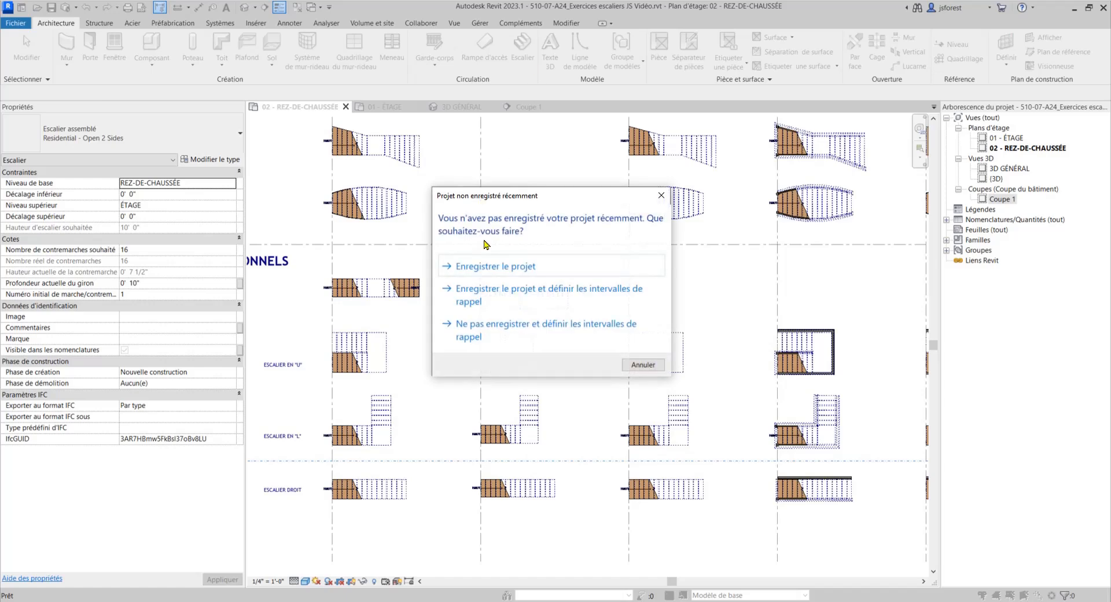
left_click(502, 271)
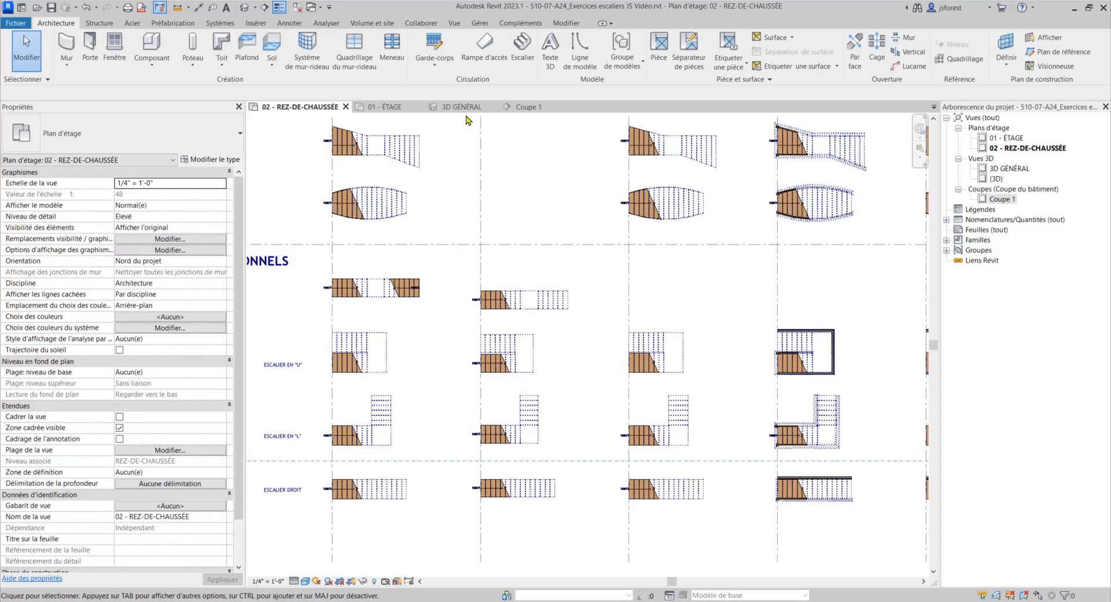
left_click(460, 107)
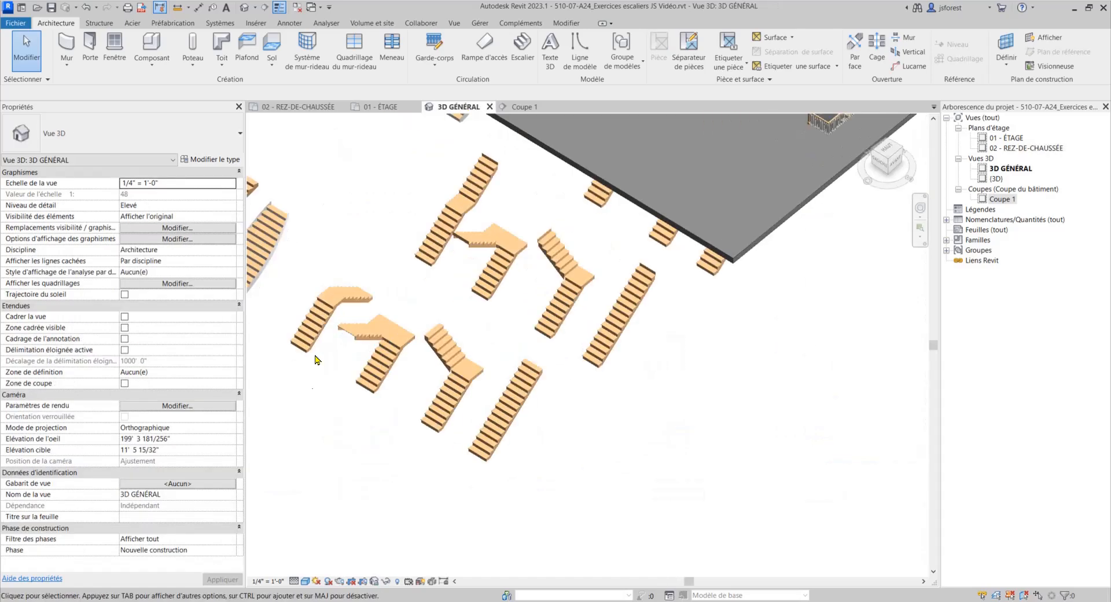
Delete the recreated straight stair with an intermediate landing in the 3D GÉNÉRAL view.
middle_click_drag(496, 187, 413, 282)
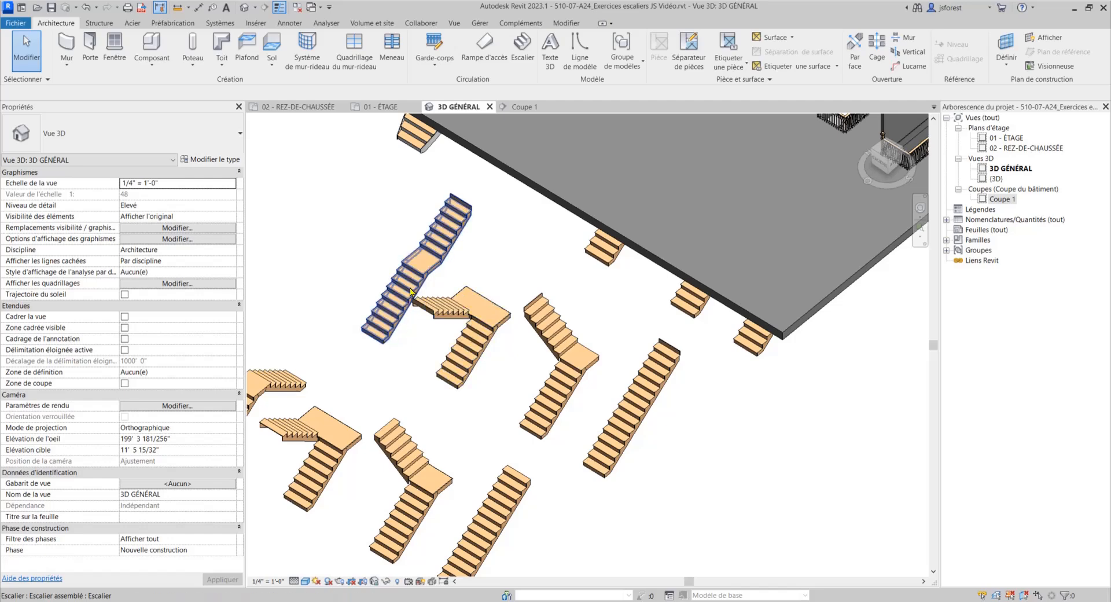
scroll(460, 203, "down", 2)
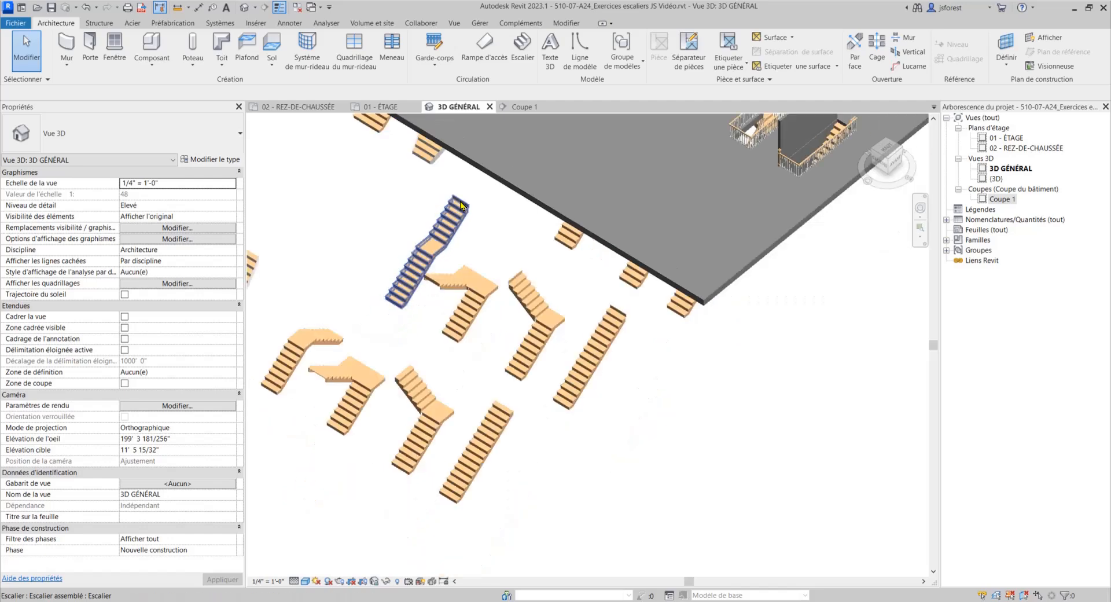
scroll(272, 391, "up", 1)
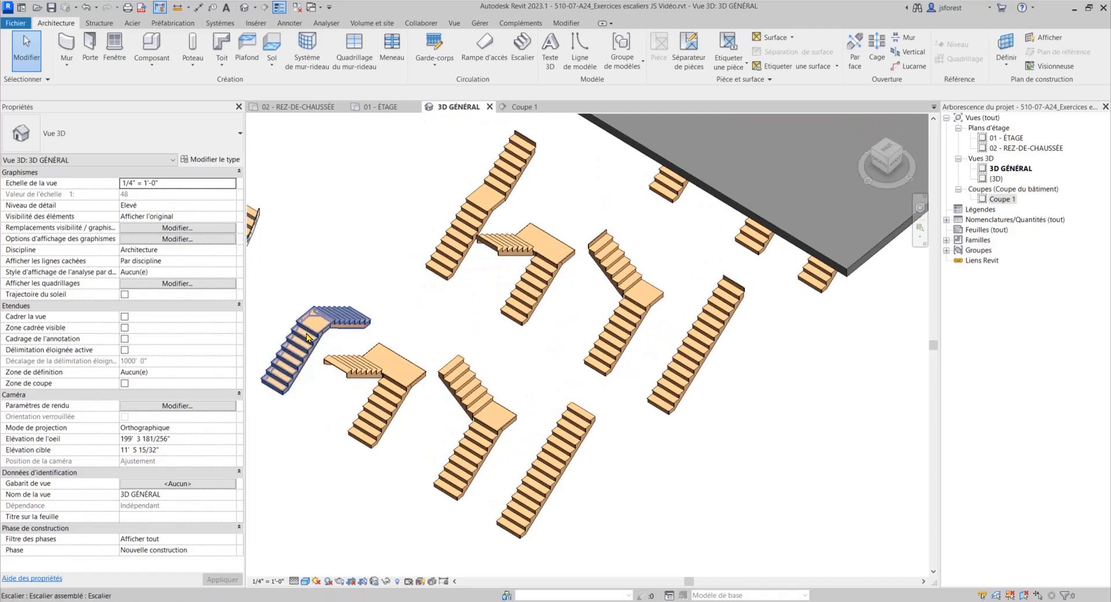
left_click(502, 187)
key("Delete")
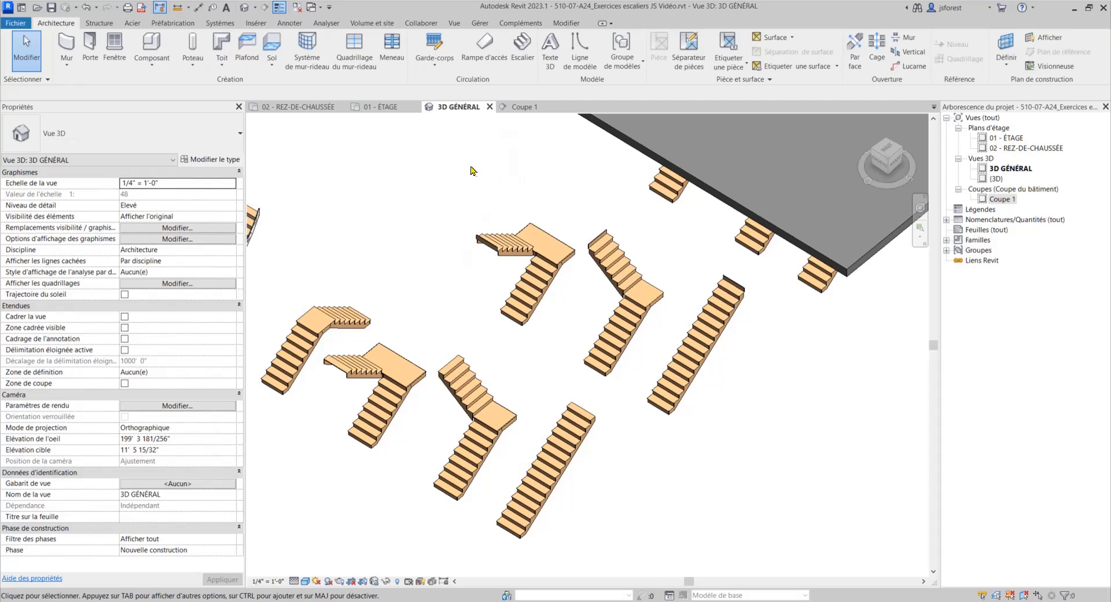
In the ground-floor plan, start a centre-justified stair with a horizontal 8-riser run, about 5'-10" long, from grid line 2.
left_click(307, 107)
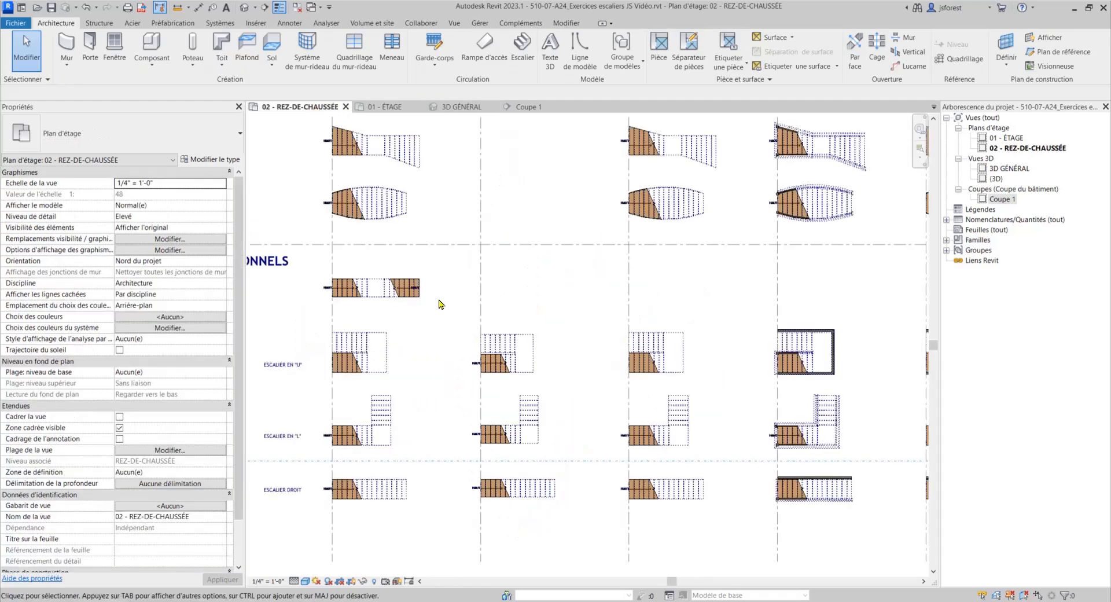
scroll(385, 286, "up", 3)
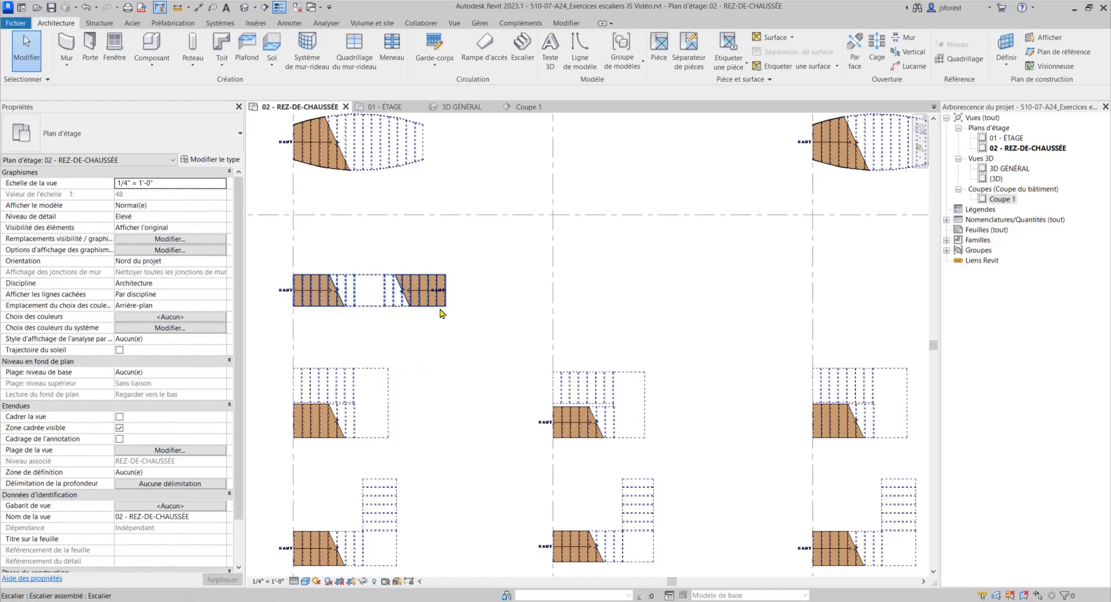
middle_click_drag(456, 306, 476, 310)
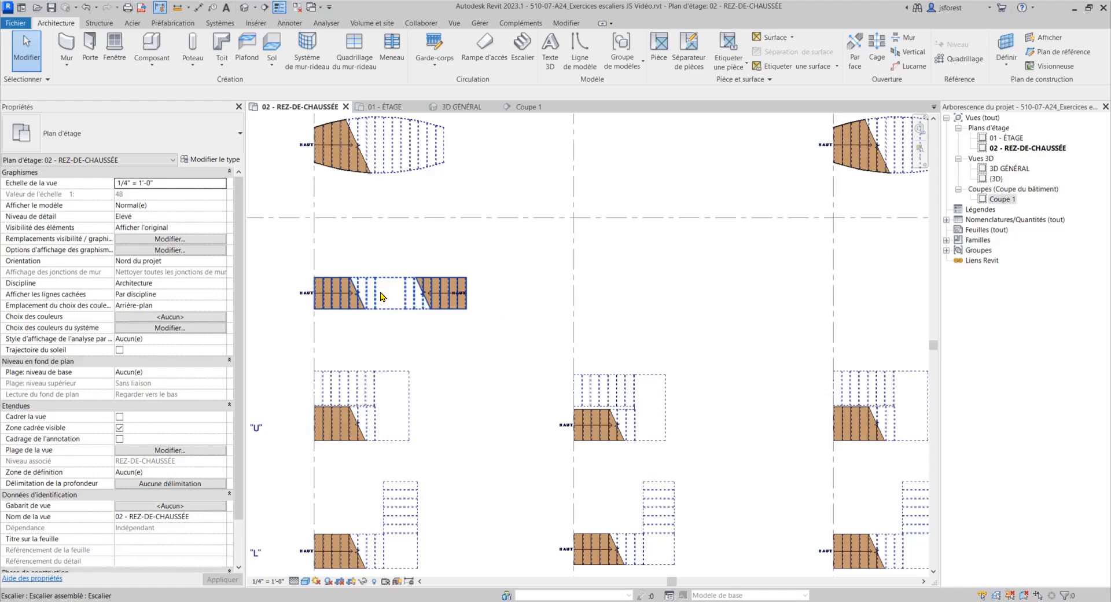
middle_click_drag(487, 329, 505, 312)
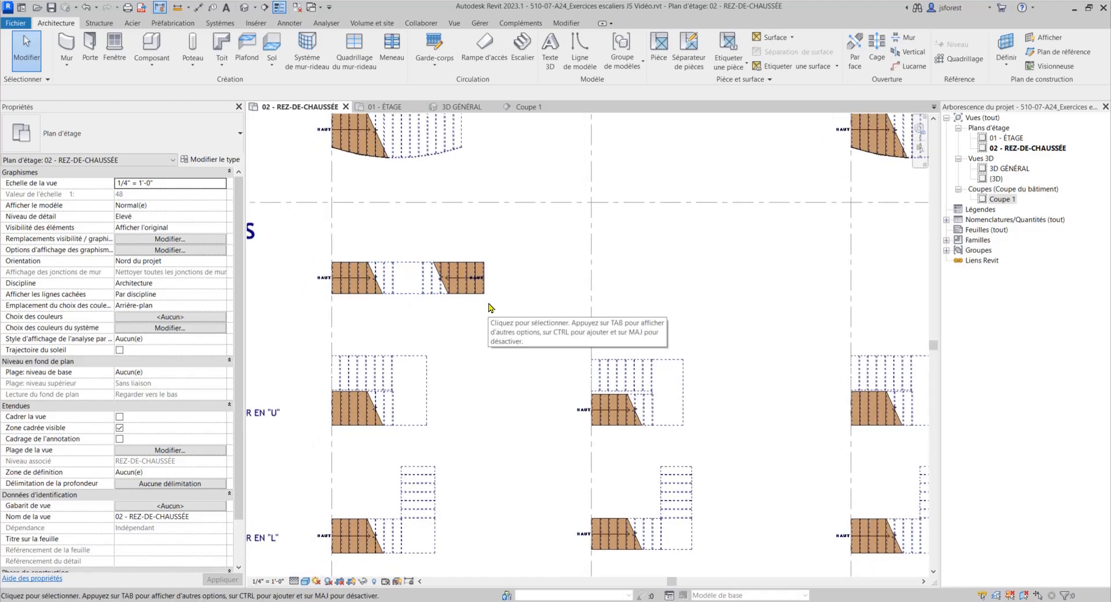
left_click(523, 46)
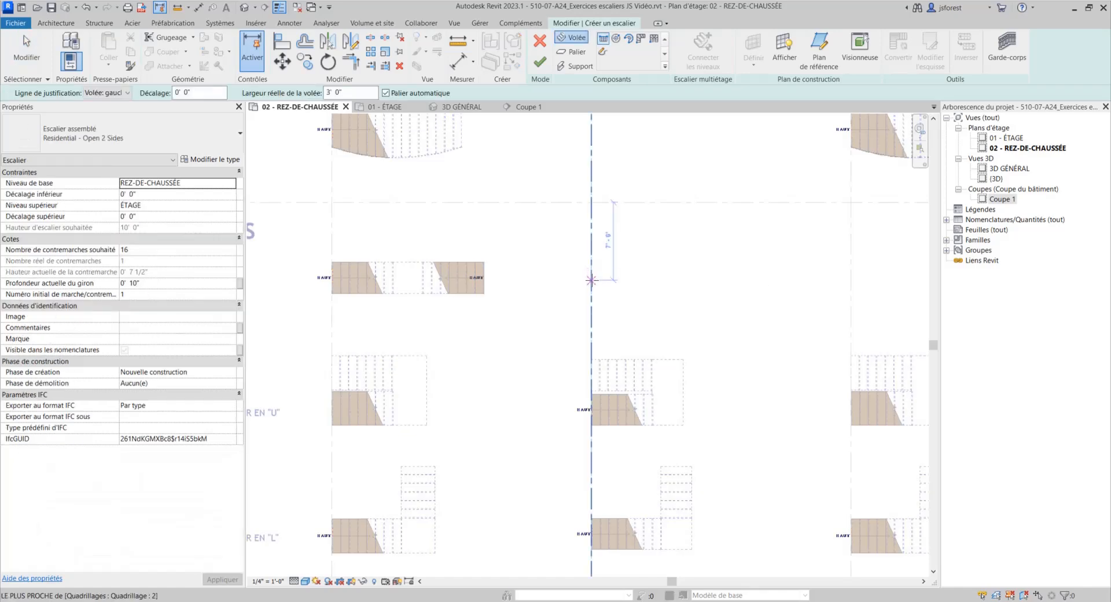
left_click(122, 143)
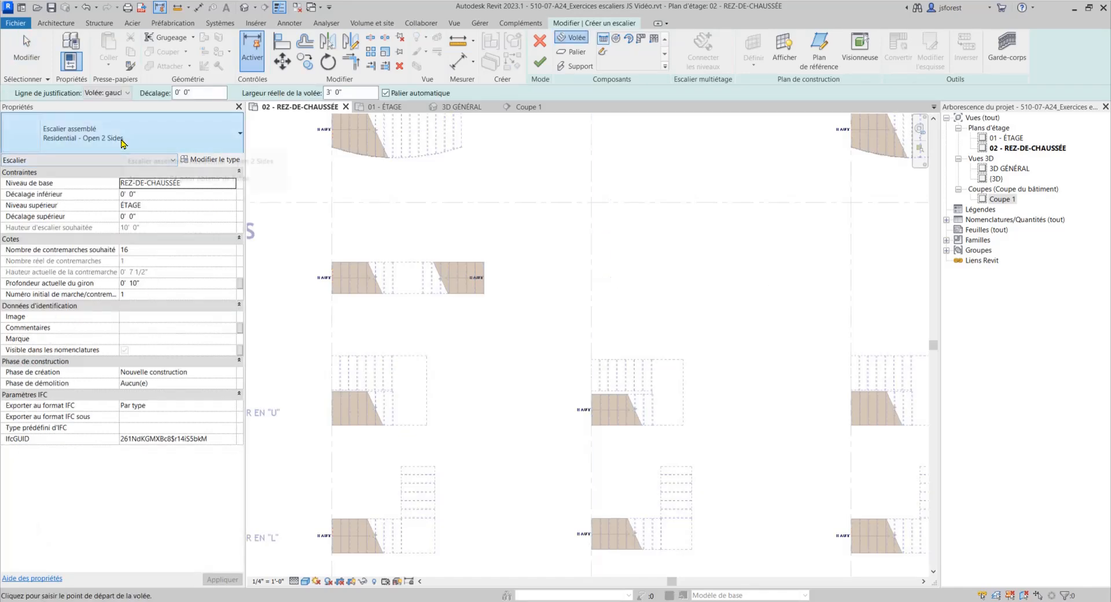
left_click(115, 93)
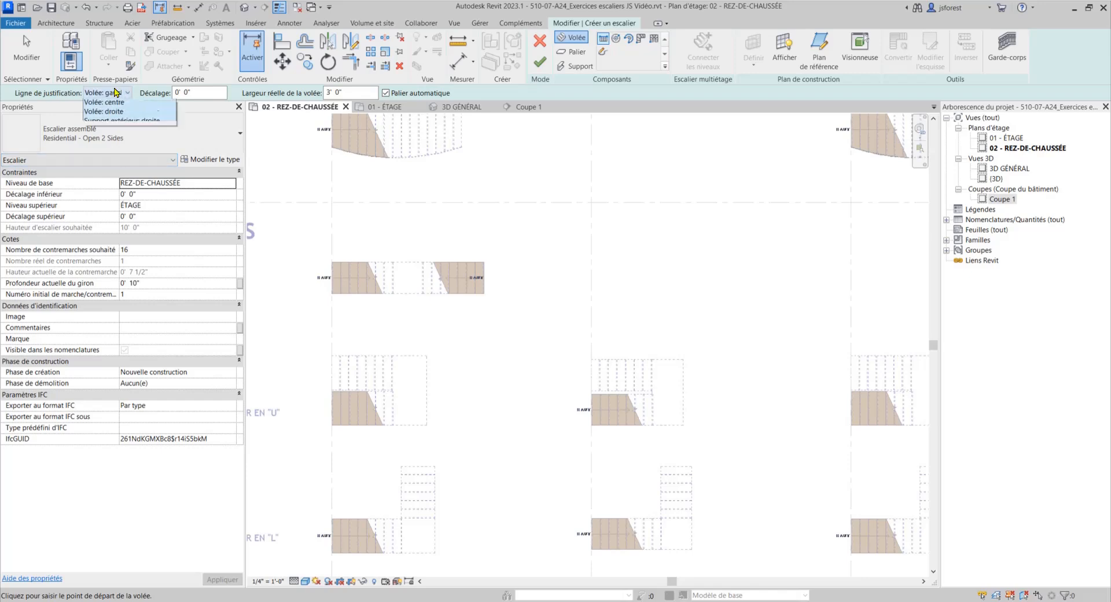
left_click(104, 102)
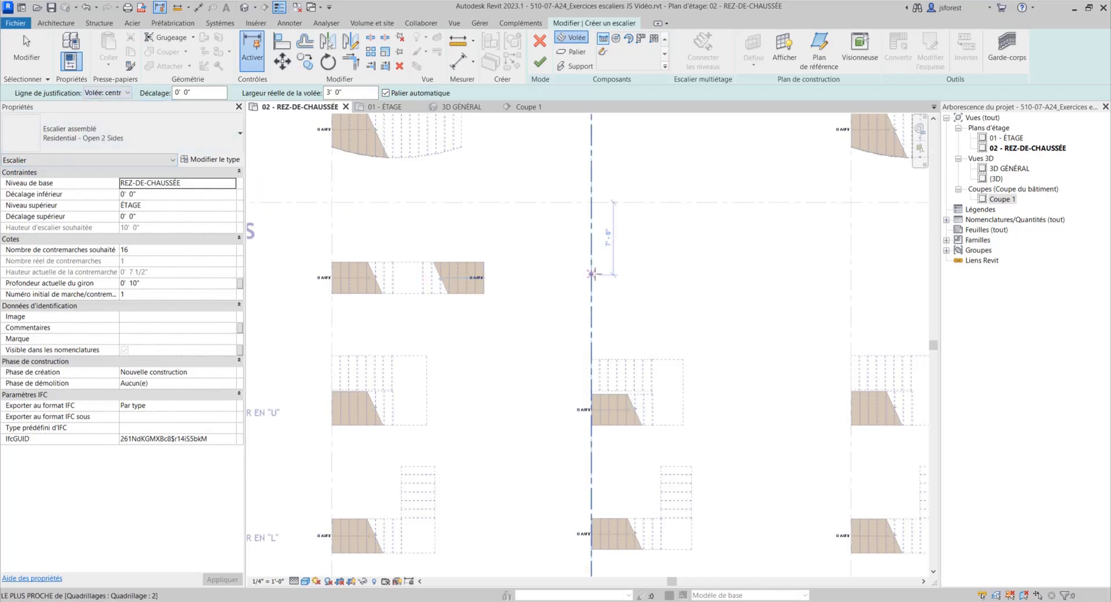
left_click(592, 278)
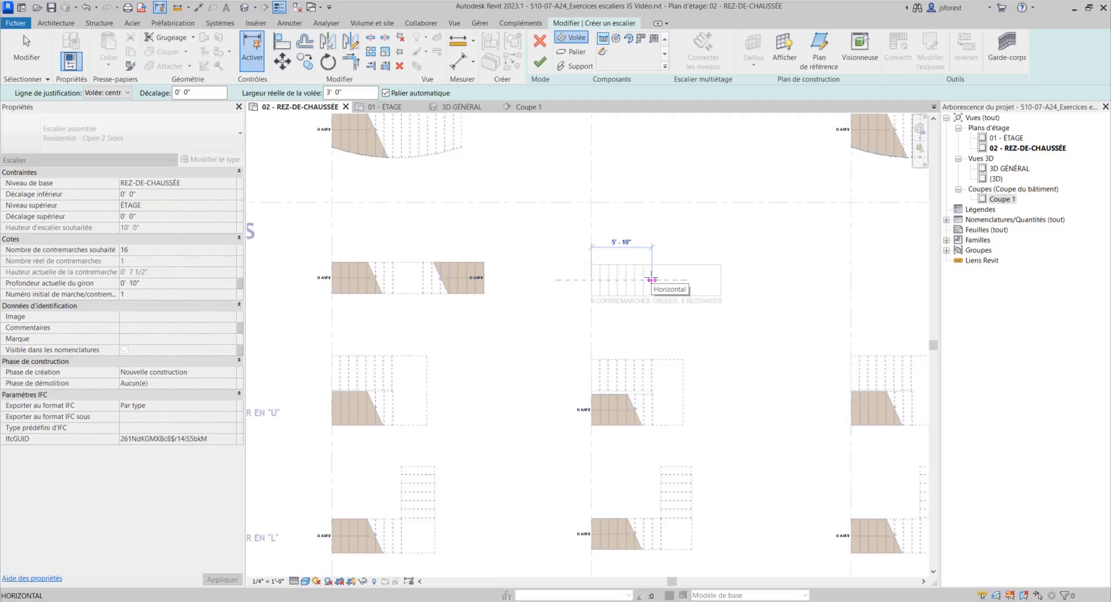
left_click(652, 280)
middle_click_drag(700, 326, 633, 343)
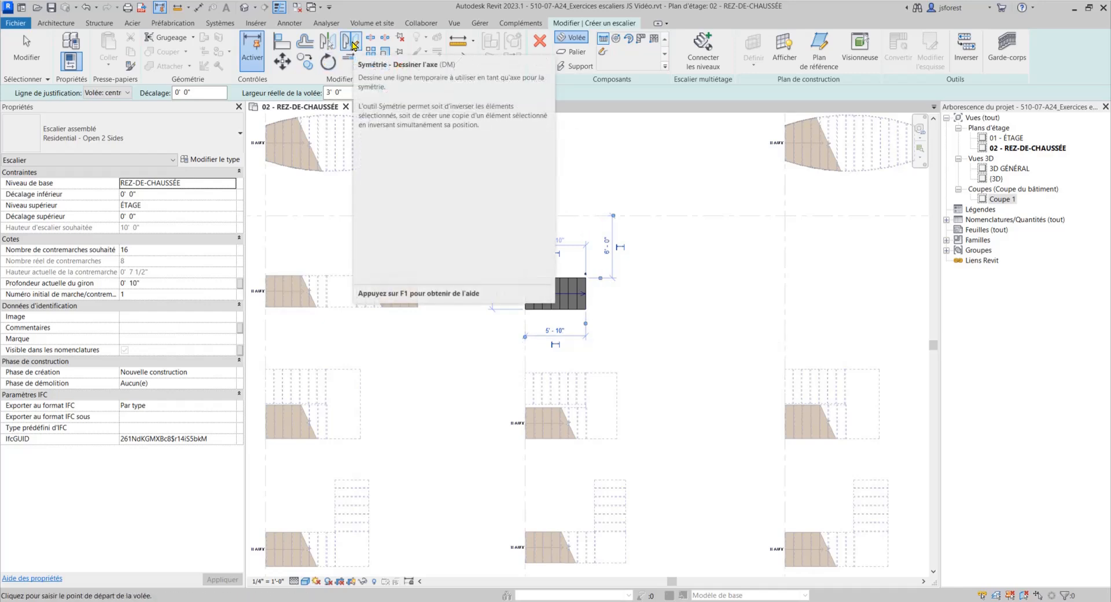
left_click(353, 45)
left_click_drag(499, 249, 635, 327)
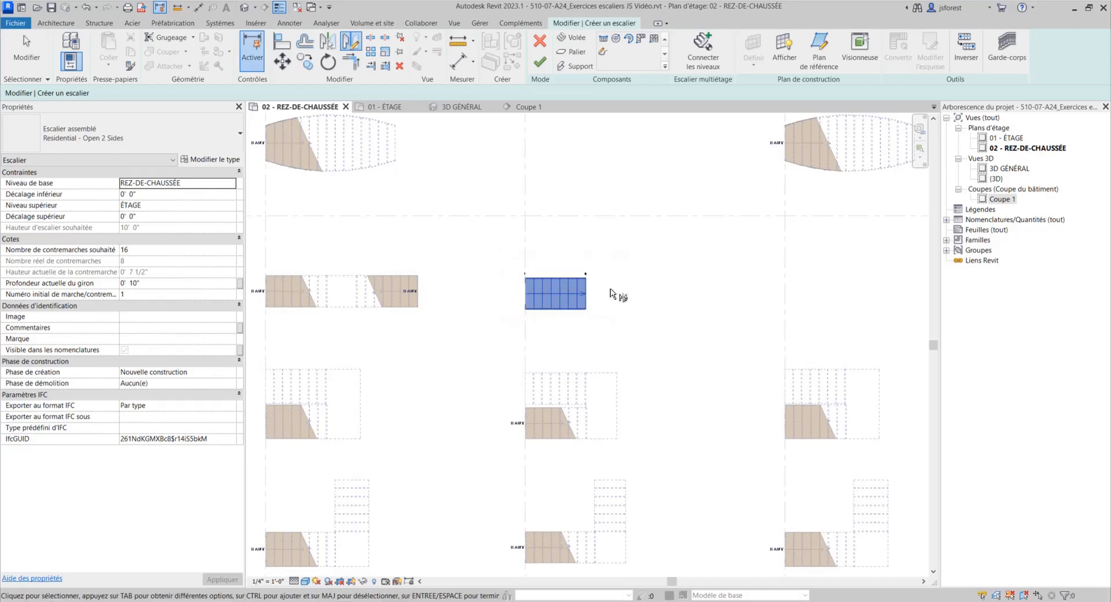
key("Return")
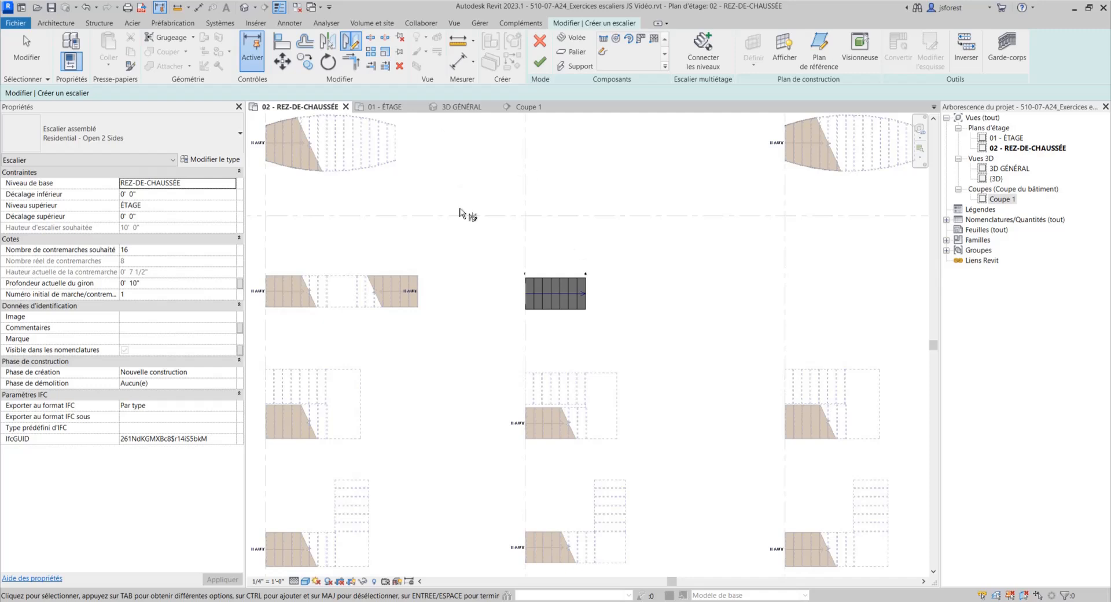
key("Escape")
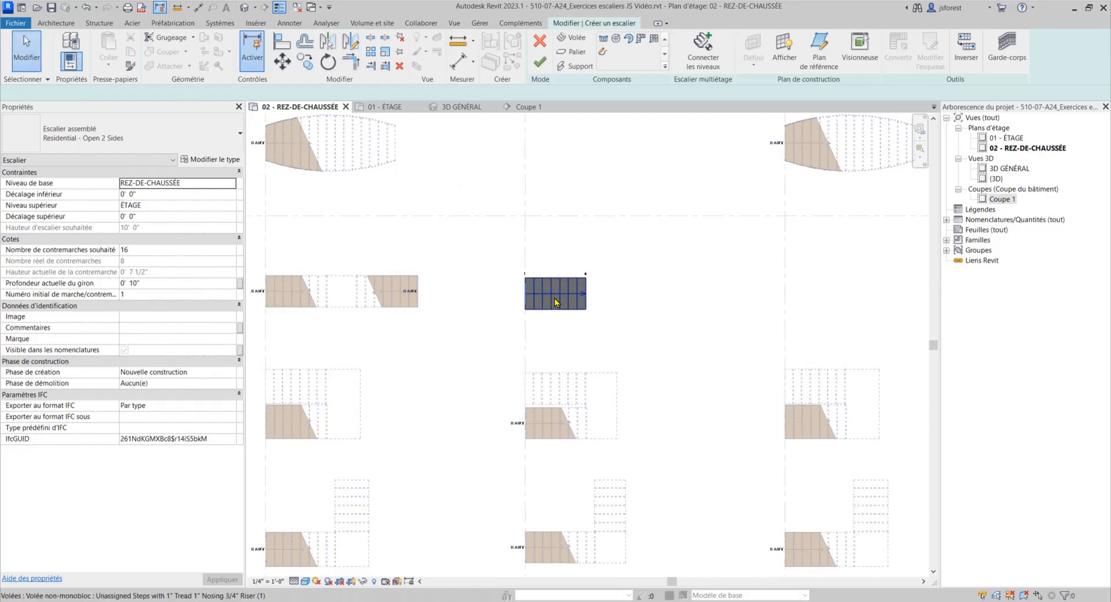
Try mirroring a copy of the 8-riser run about a vertical axis drawn beyond its upper end, and undo it.
left_click(556, 301)
key("d")
key("m")
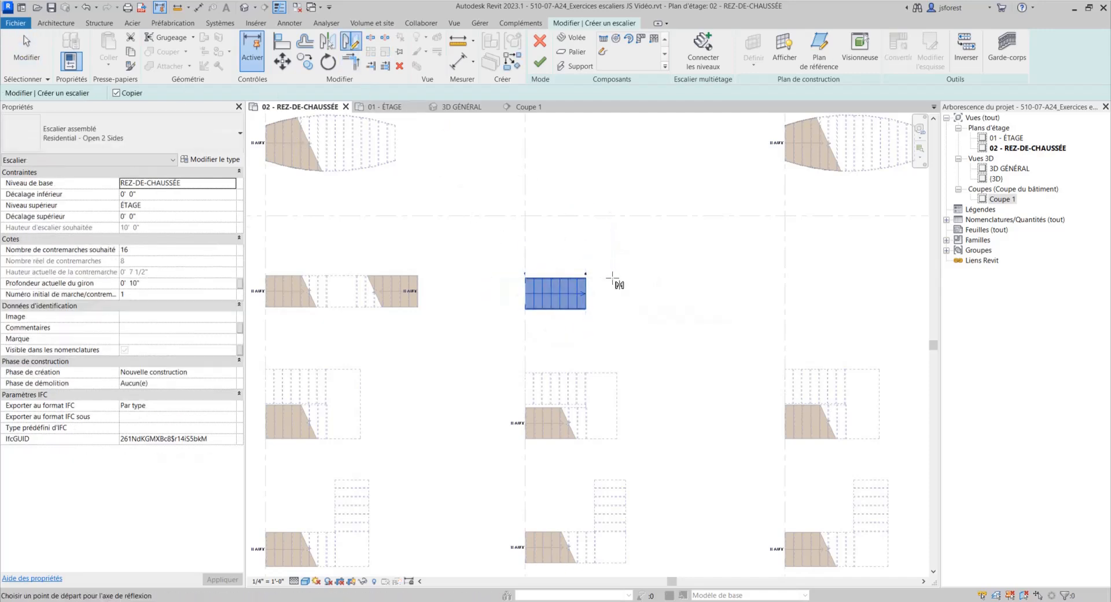
left_click(604, 269)
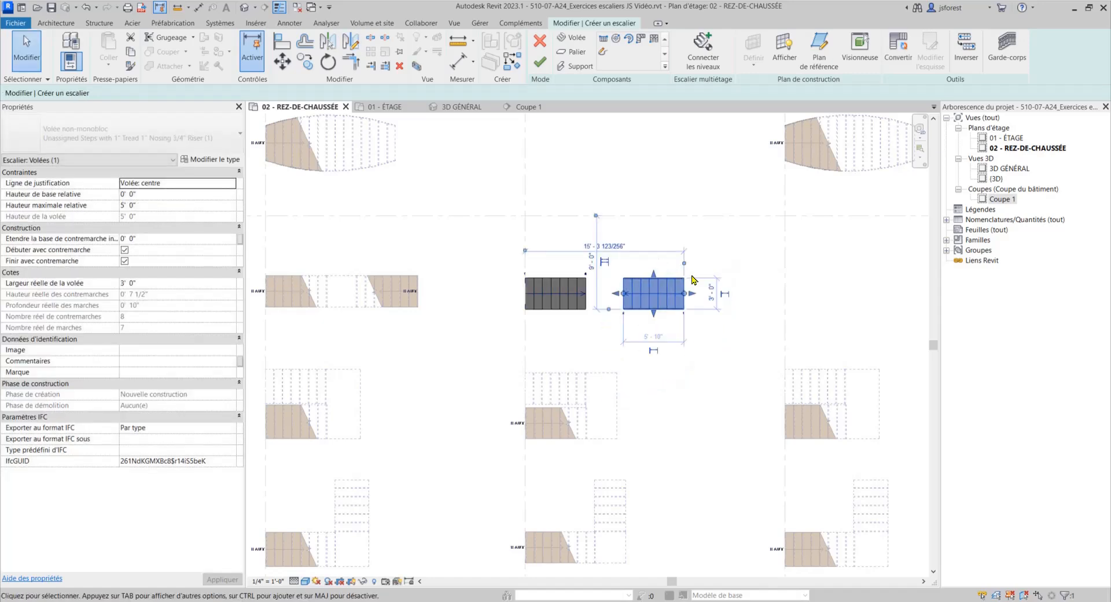
scroll(694, 280, "up", 2)
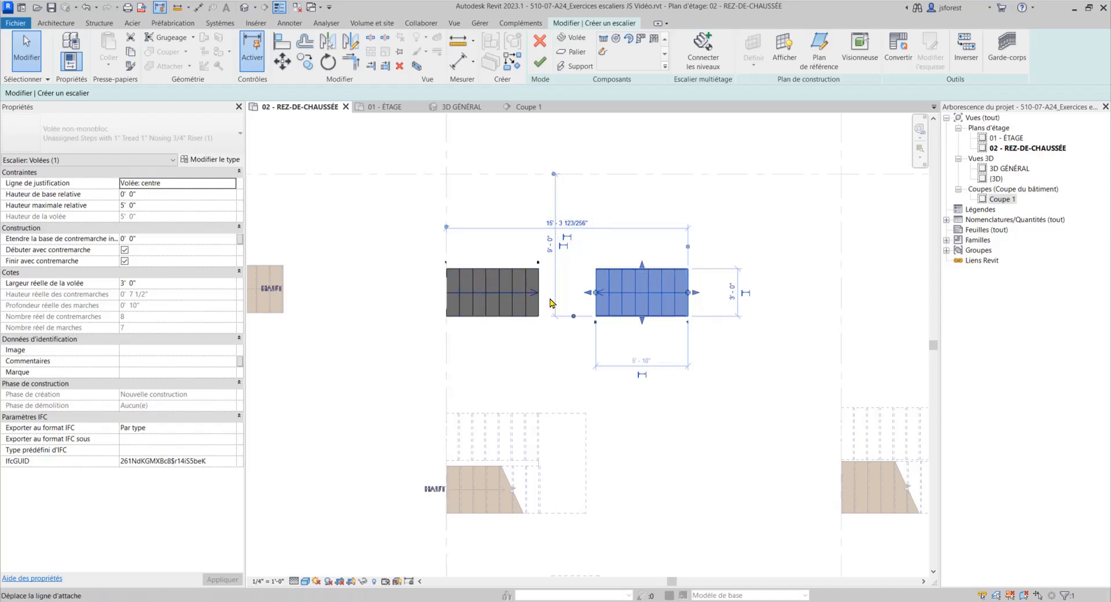
scroll(573, 287, "down", 2)
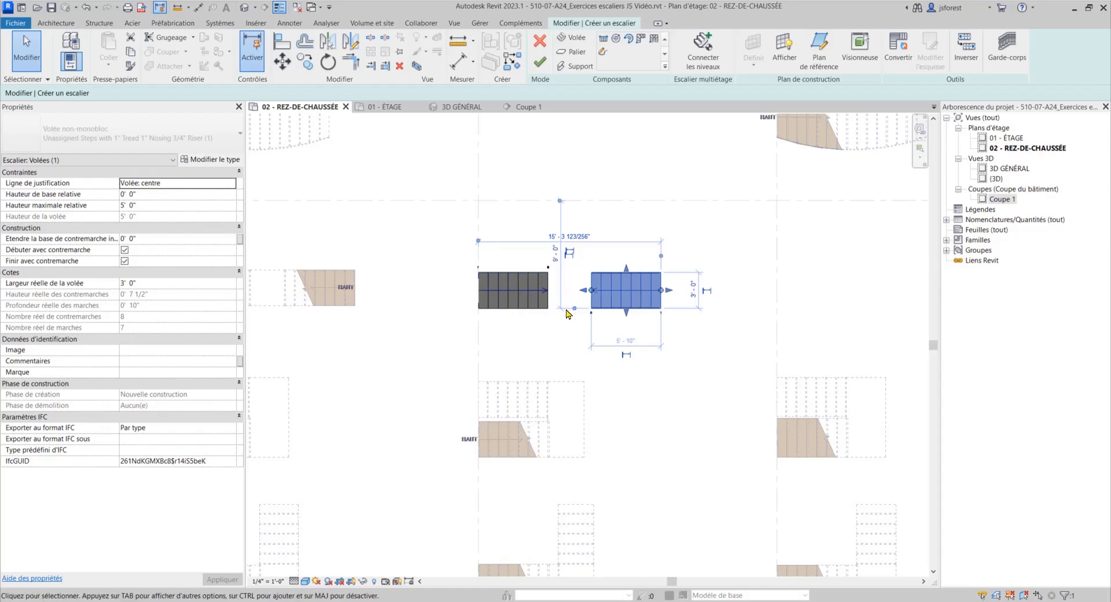
key("ctrl+z")
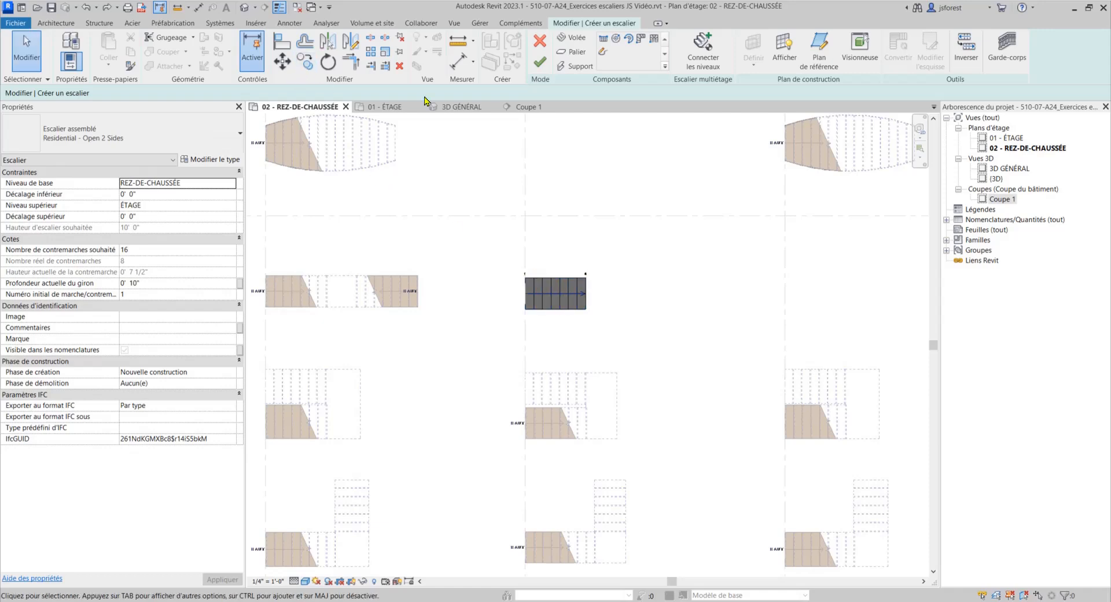
Try drawing a second 8-riser run in line with the first, climbing back toward it, and delete it.
left_click(571, 37)
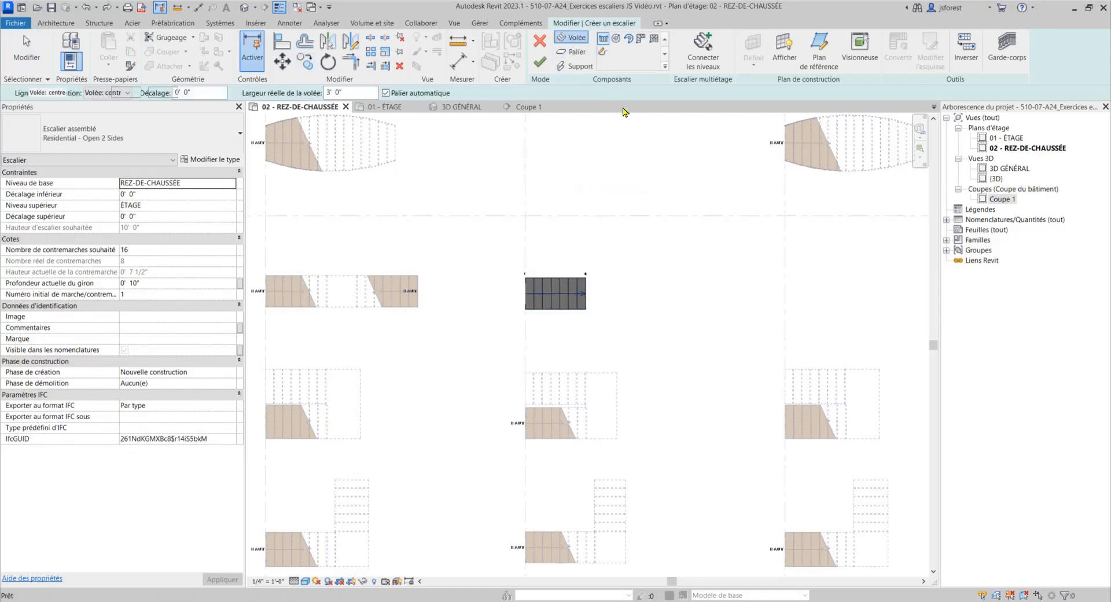
left_click(686, 294)
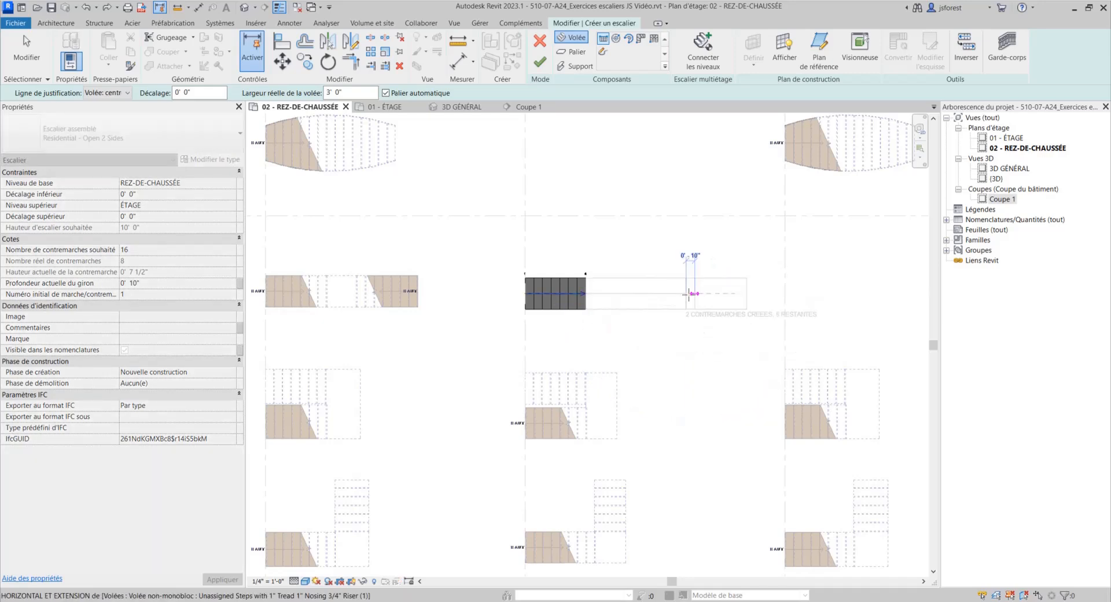
left_click(626, 293)
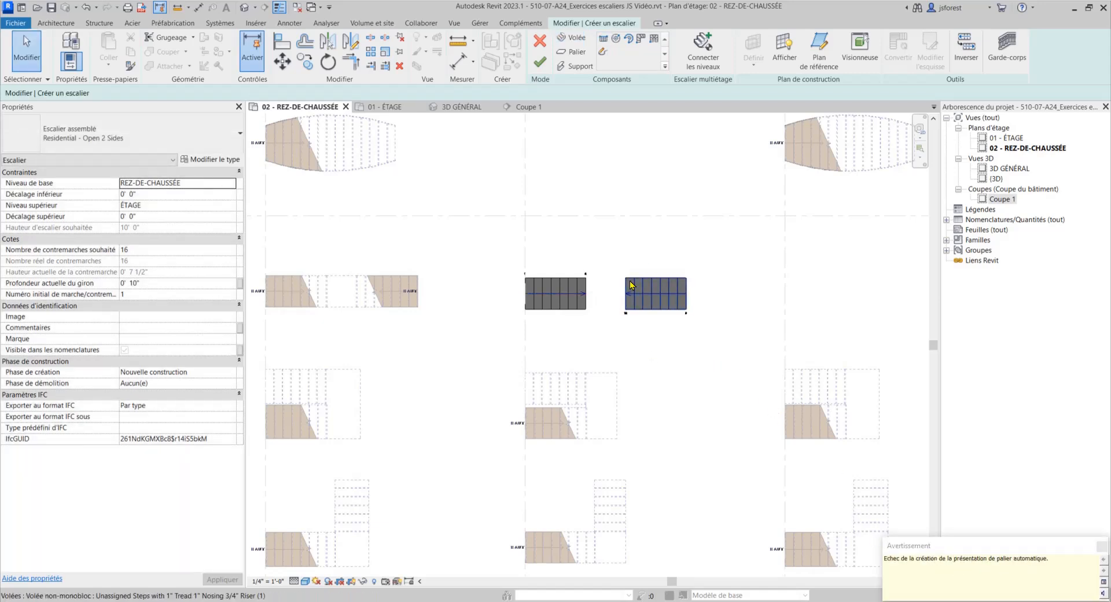
left_click_drag(614, 241, 659, 313)
left_click(661, 315)
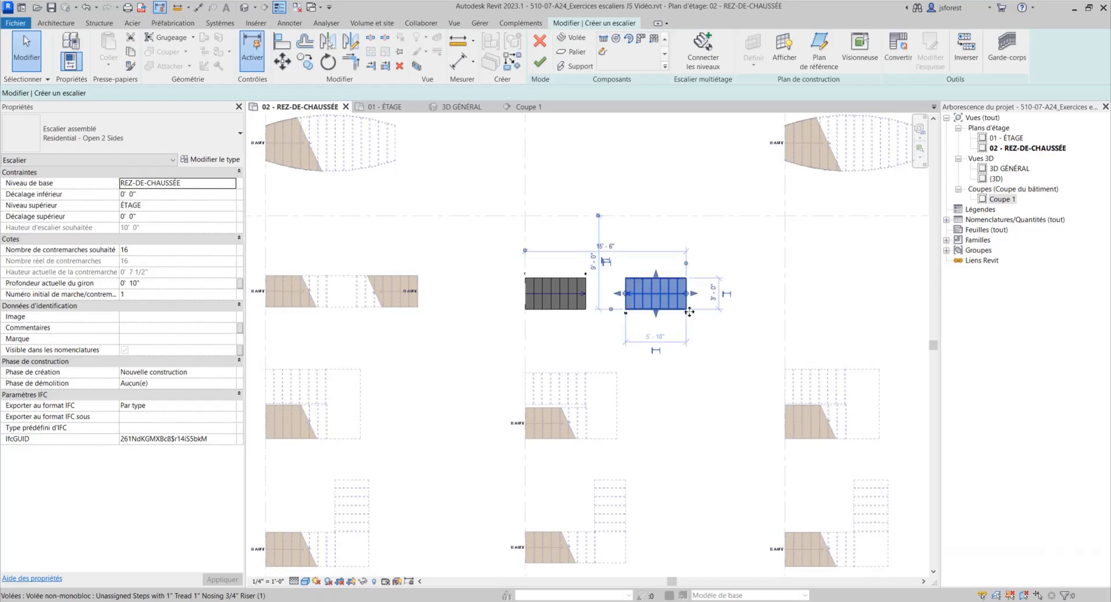
key("Delete")
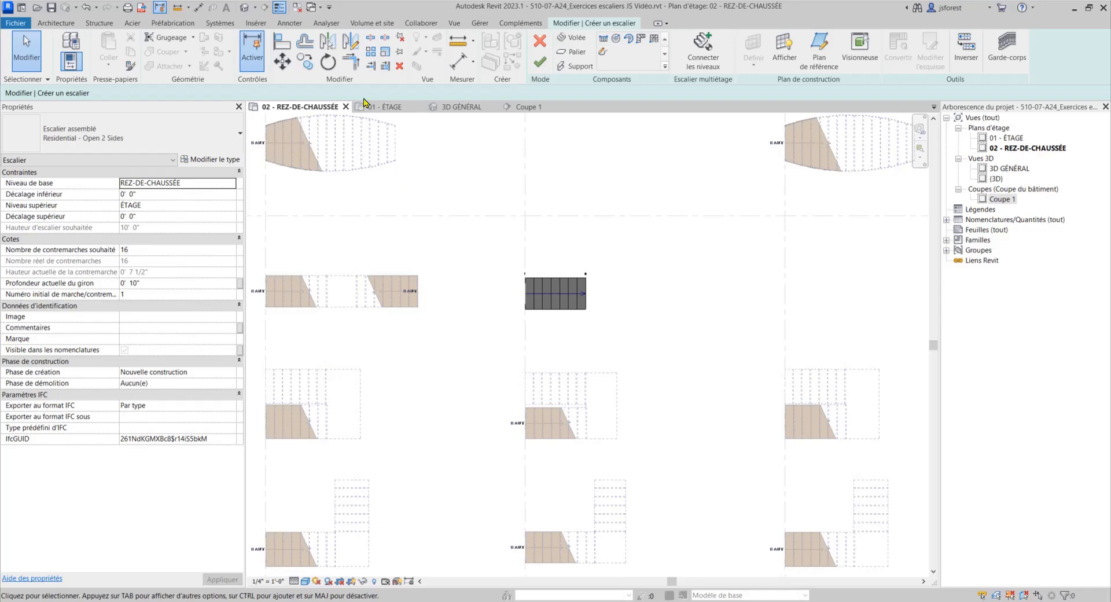
Mirror a copy of the 8-riser run about a vertical axis drawn just beyond its upper end.
left_click(556, 295)
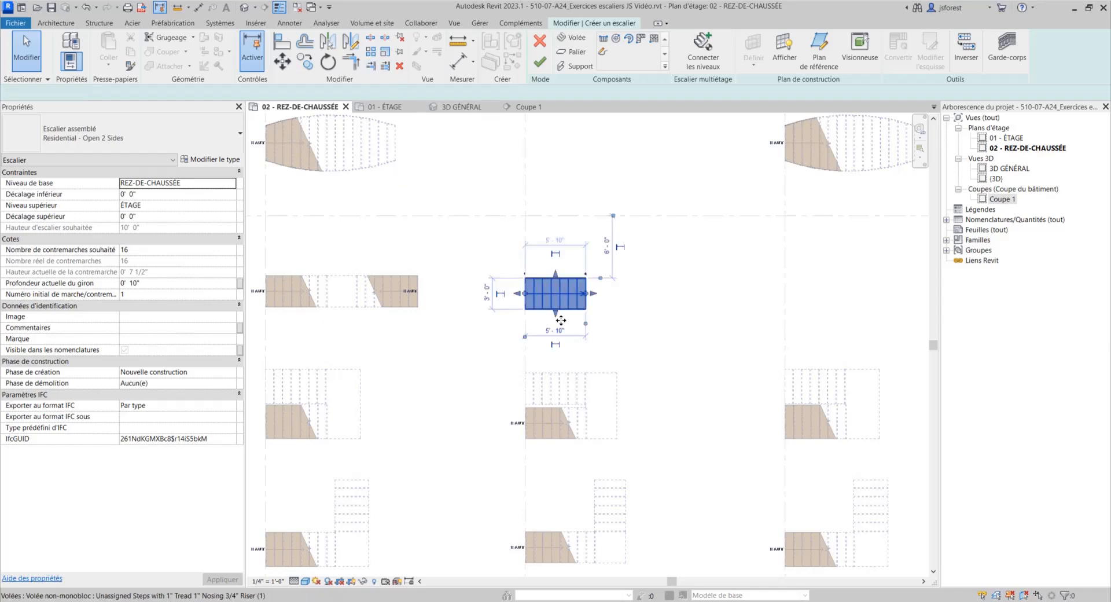
left_click(350, 41)
left_click(610, 272)
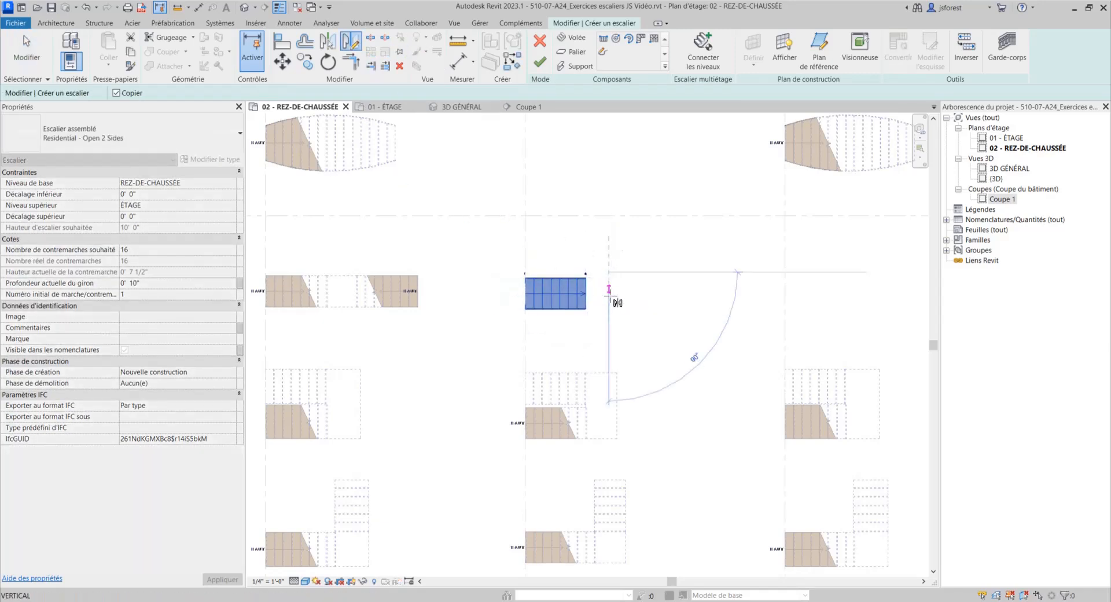
left_click(608, 322)
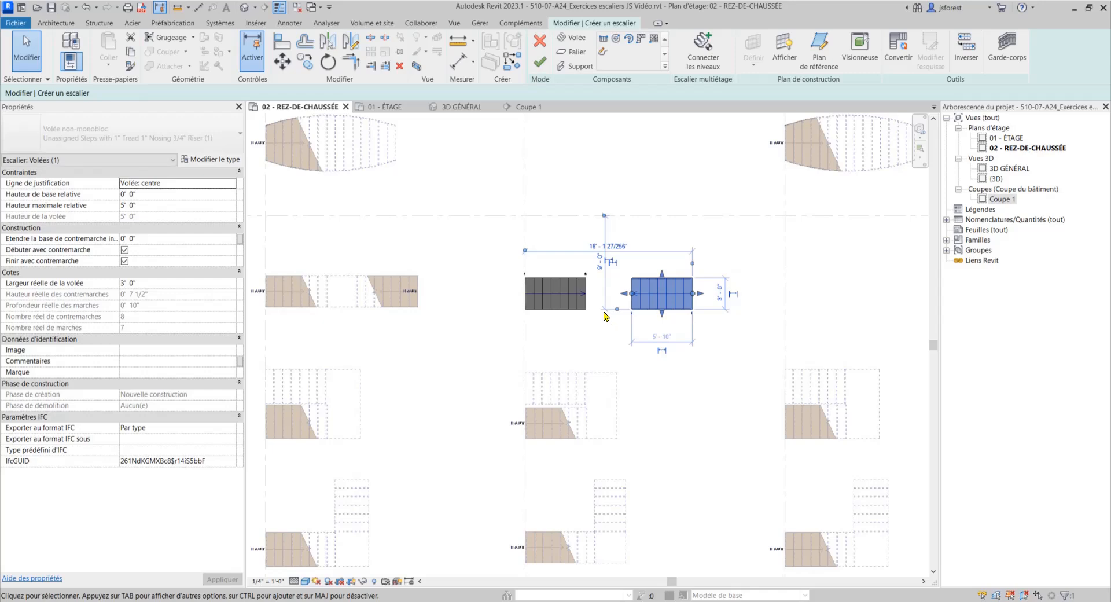
Reposition the mirrored run's temporary dimension so it spans the gap between the facing ends of the two 8-riser runs.
left_click(650, 241)
left_click(647, 293)
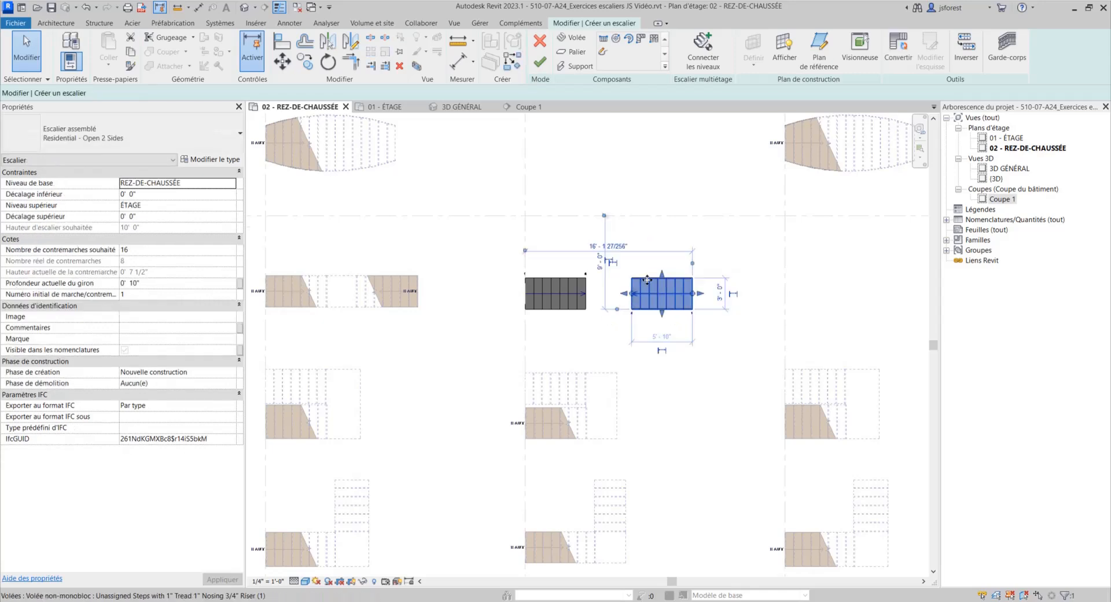
scroll(647, 293, "up", 2)
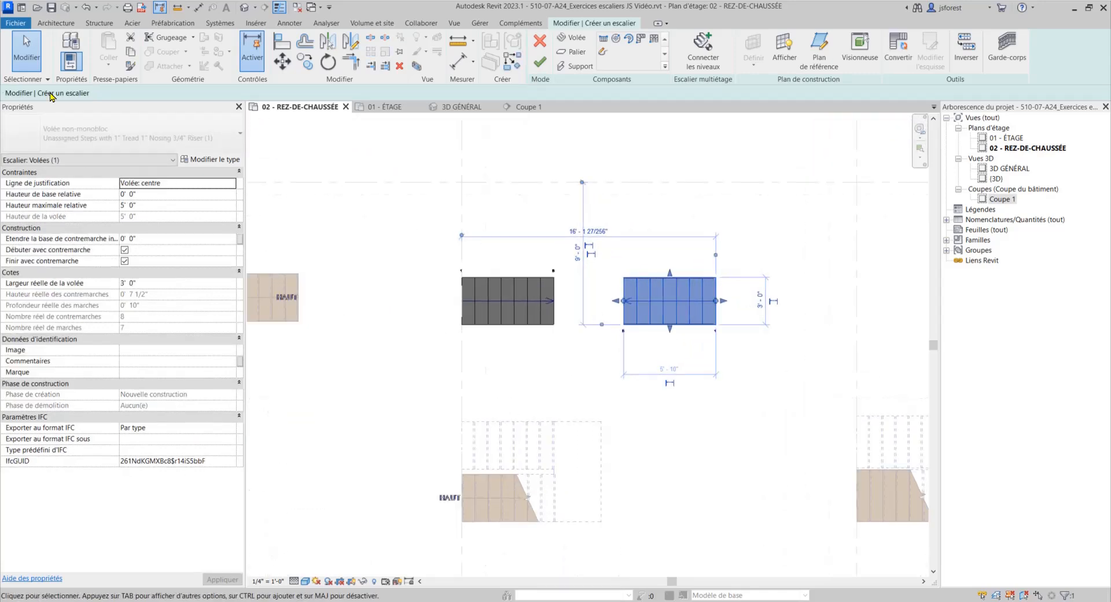
left_click(35, 53)
left_click(661, 309)
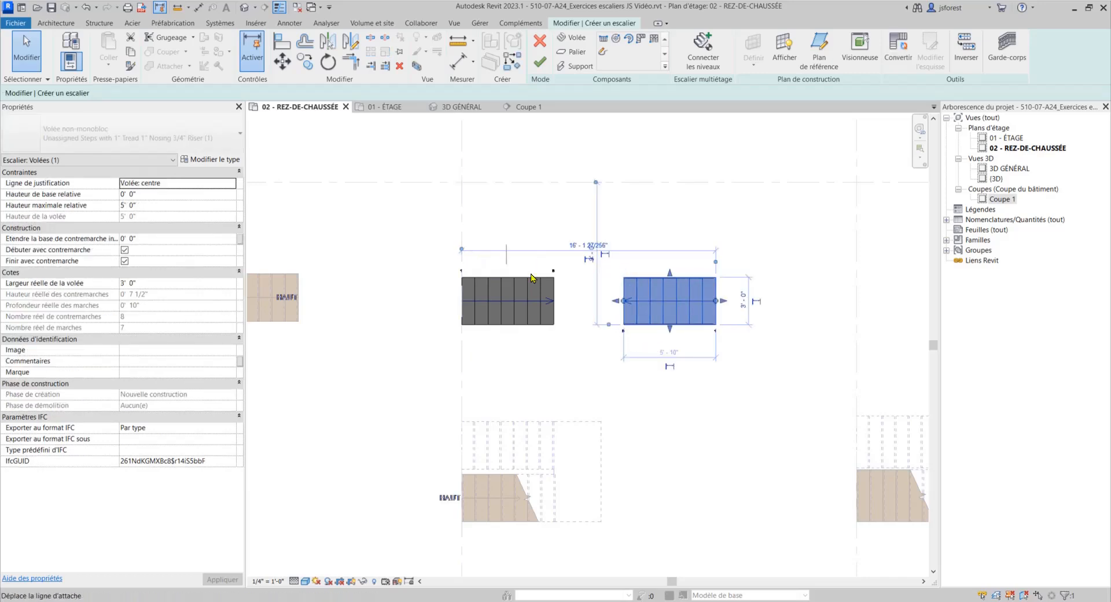
left_click_drag(532, 278, 554, 268)
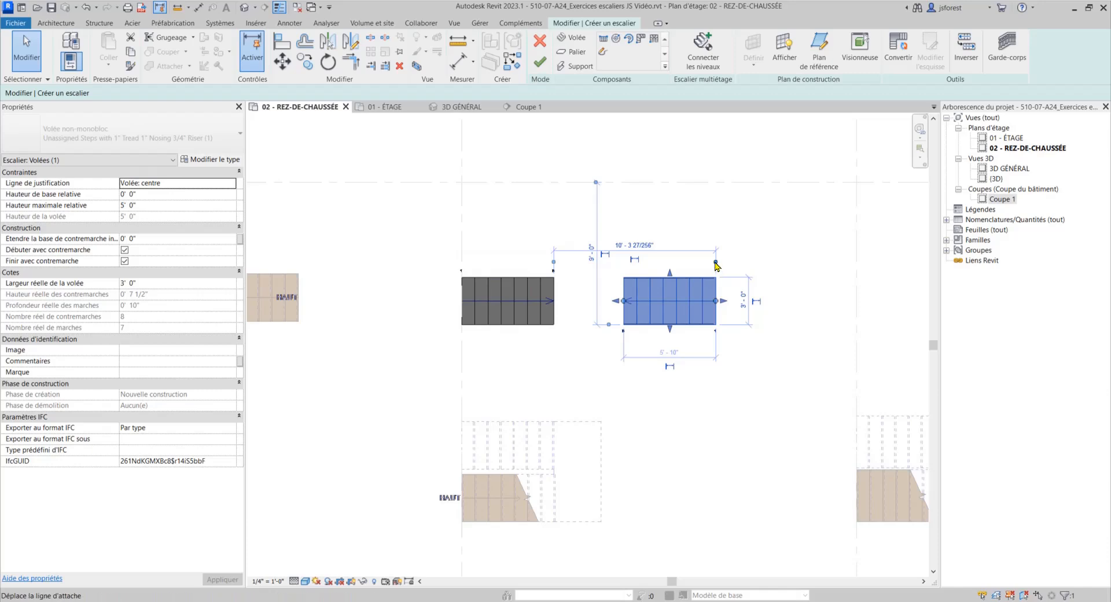
left_click_drag(716, 265, 625, 291)
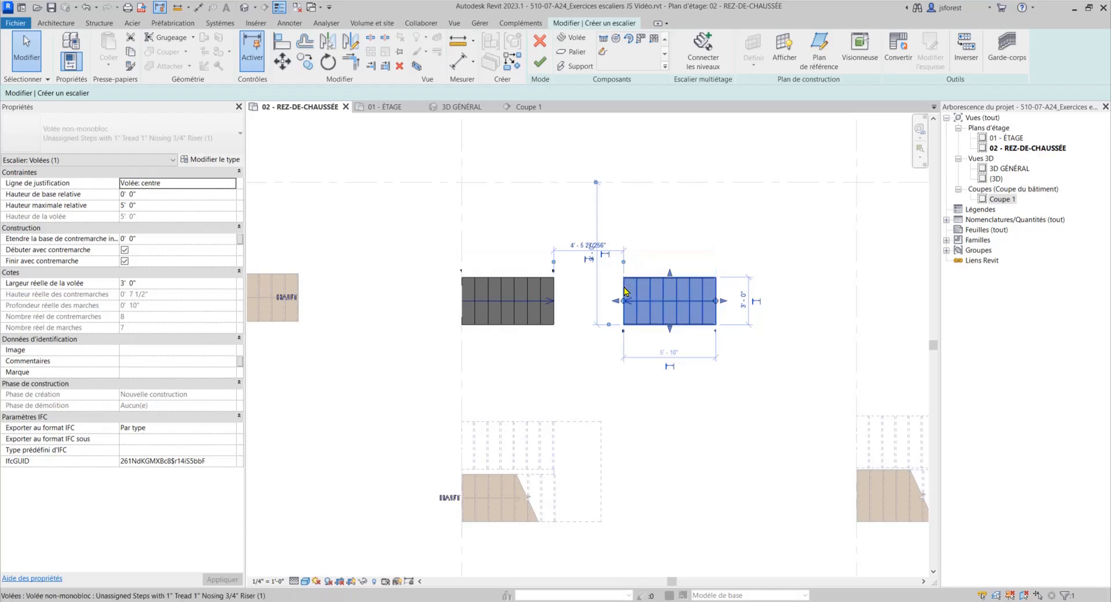
Set the gap between the facing ends of the two 8-riser runs to 3'-0".
left_click(594, 246)
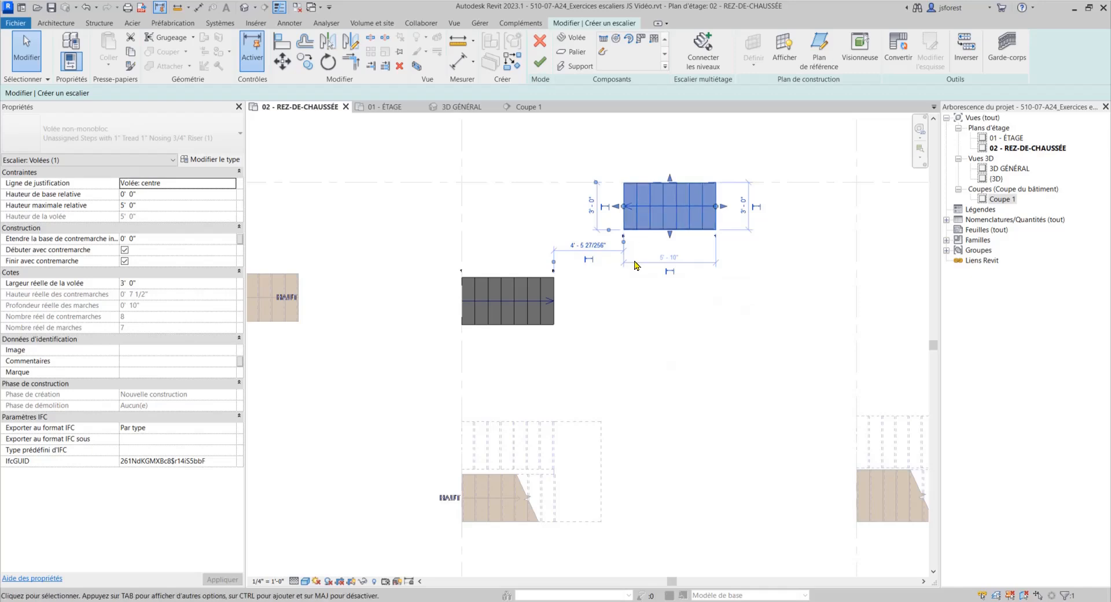
left_click_drag(627, 195, 627, 290)
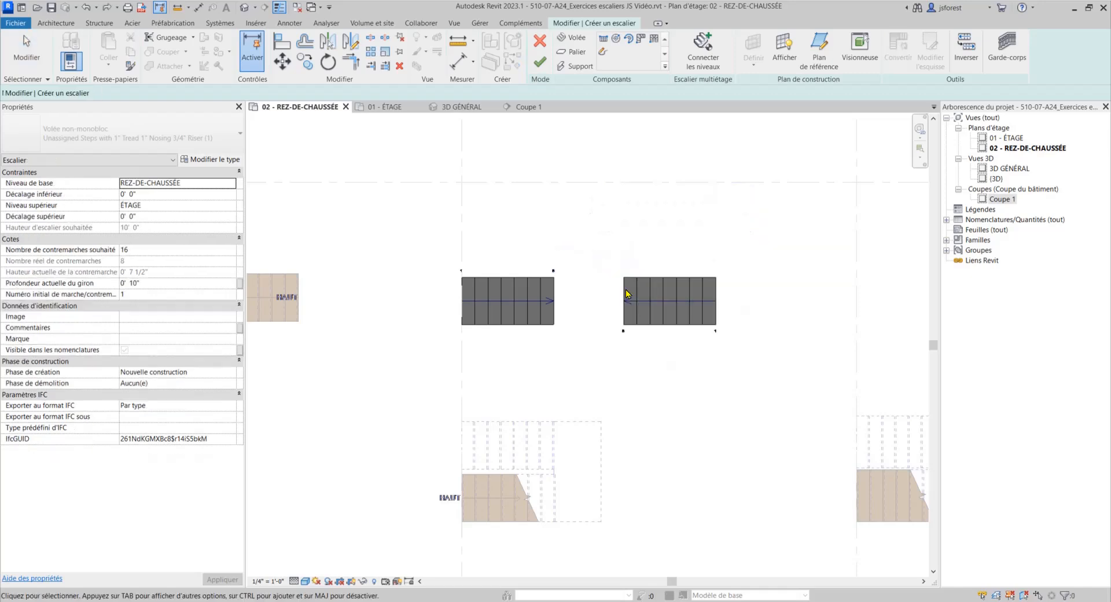
left_click(575, 246)
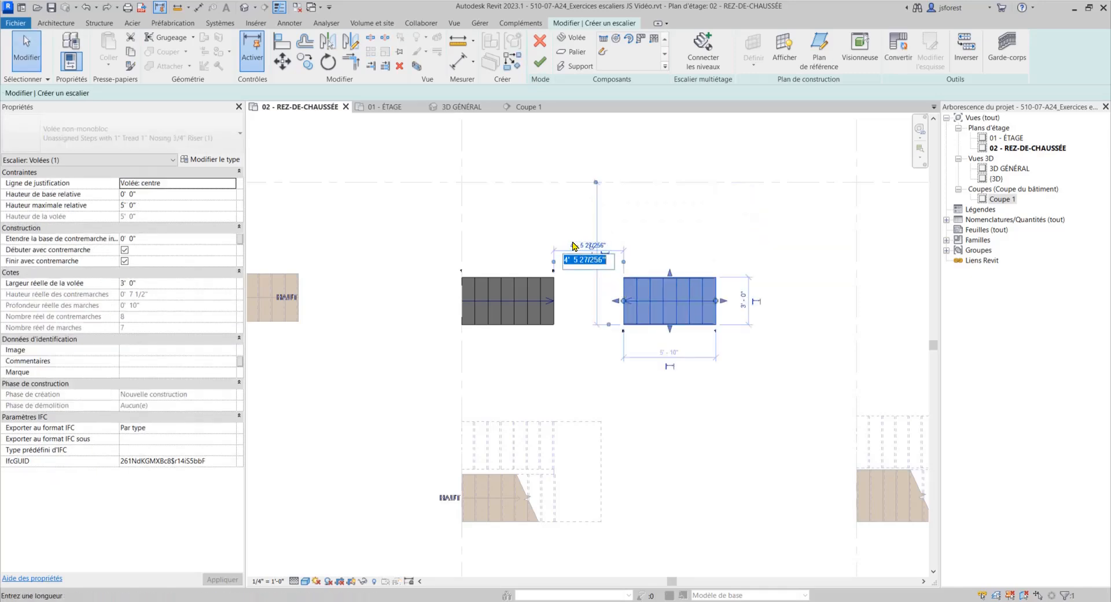
type("3")
key("Return")
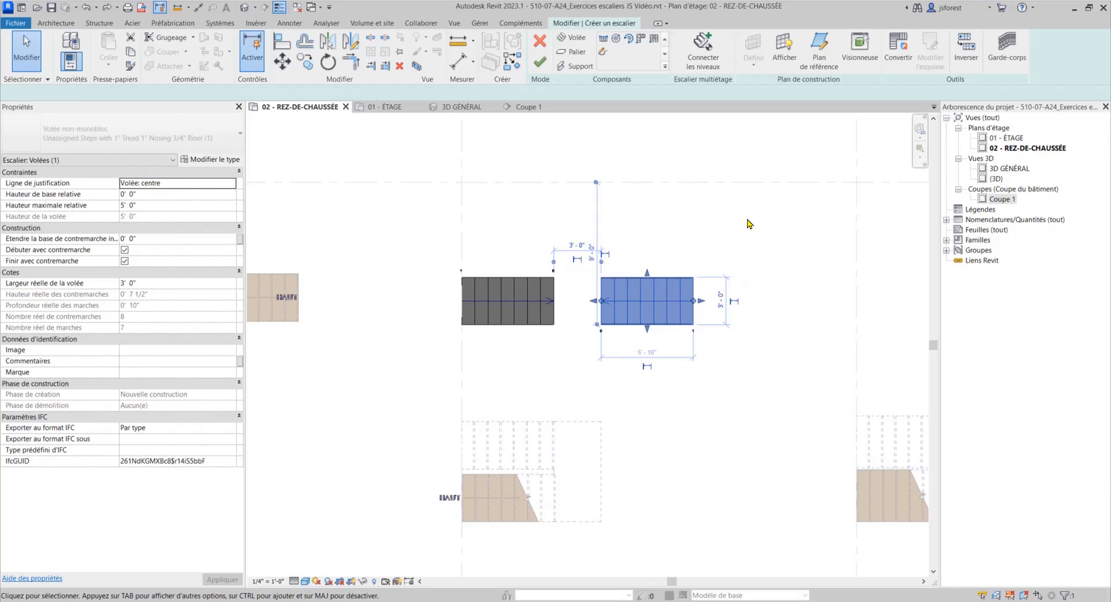
left_click(747, 231)
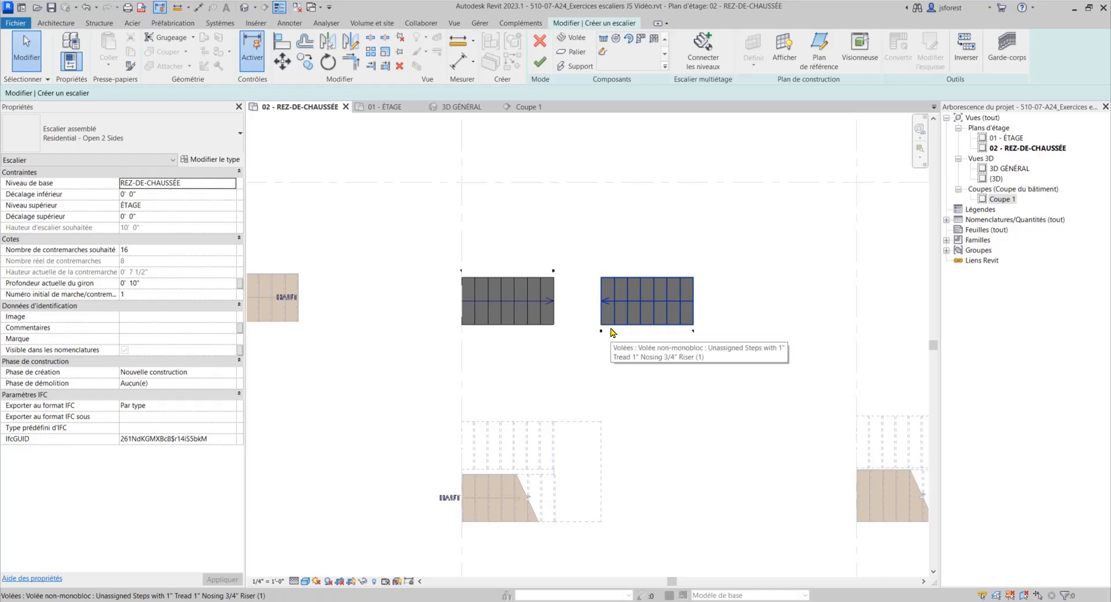
Create a landing joining the two facing 8-riser runs and finish the stair.
left_click(568, 52)
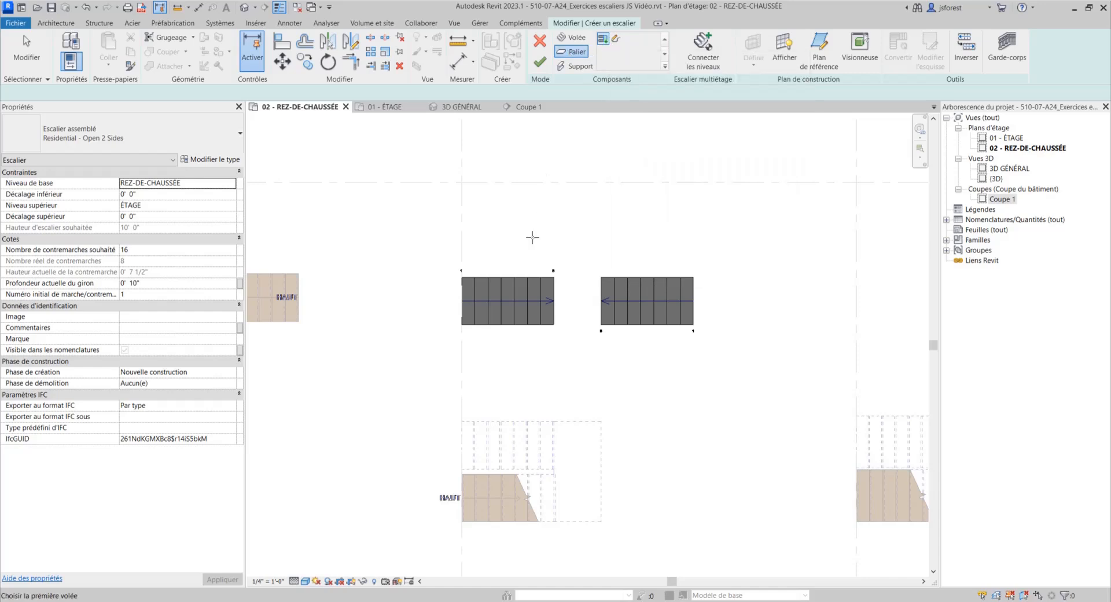
left_click(530, 279)
left_click(628, 282)
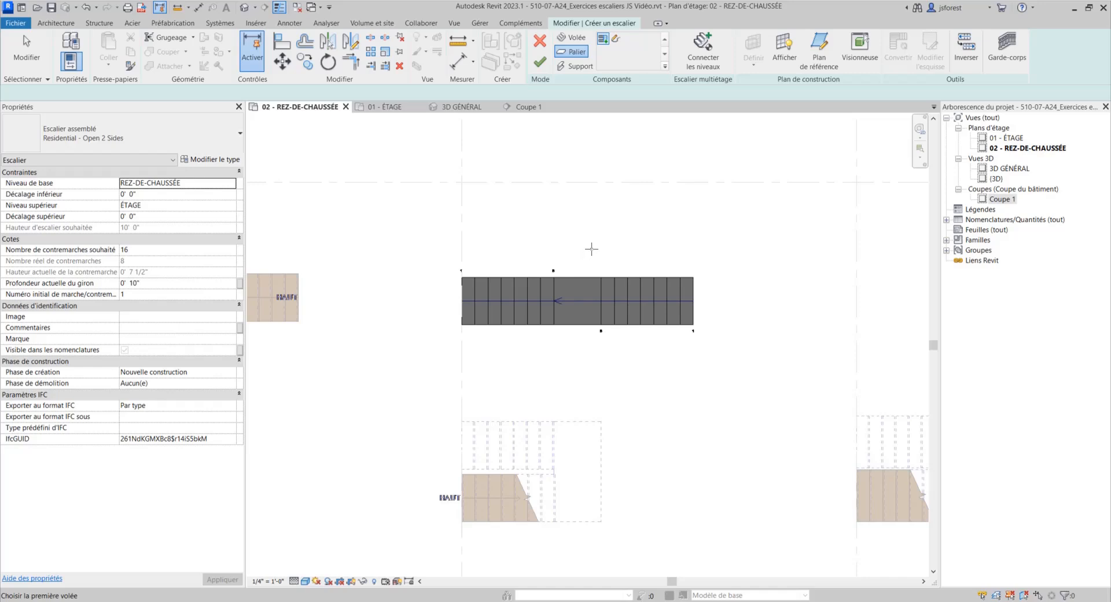
scroll(594, 259, "down", 2)
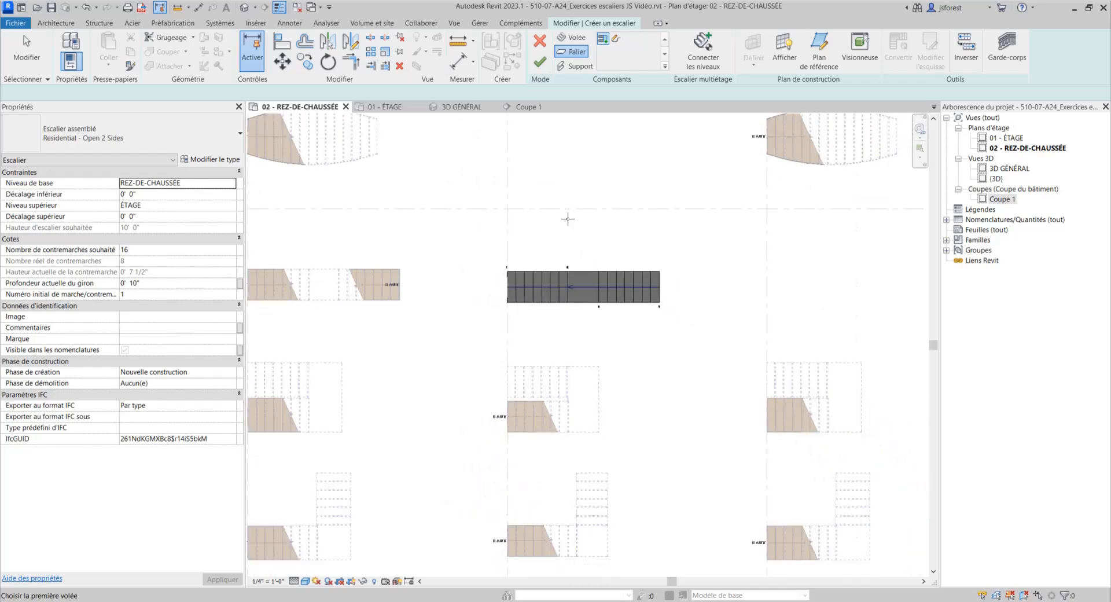
left_click(540, 61)
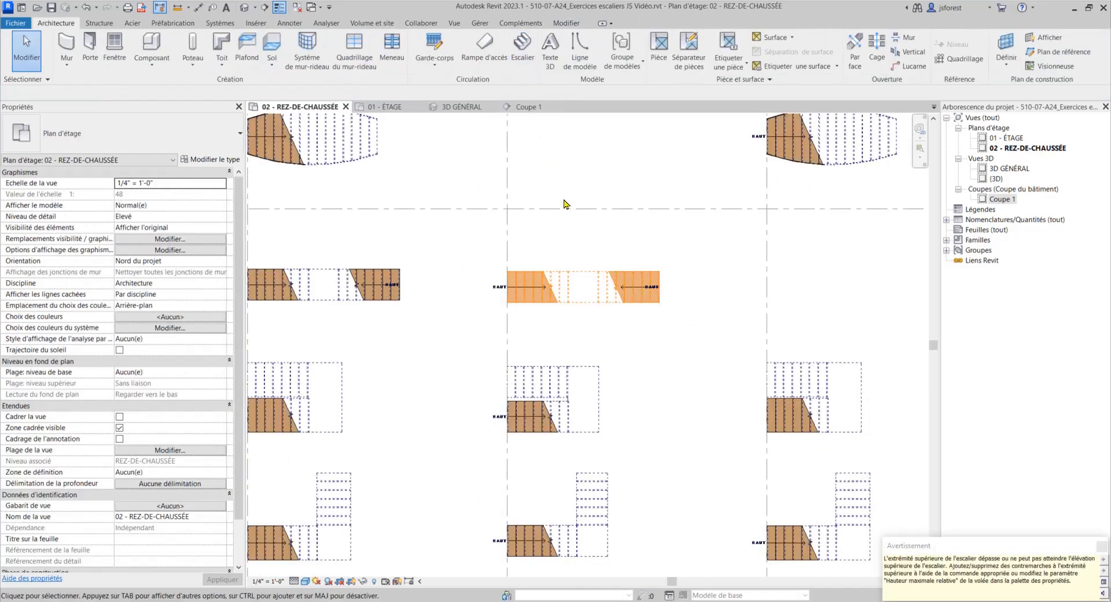
left_click(582, 337)
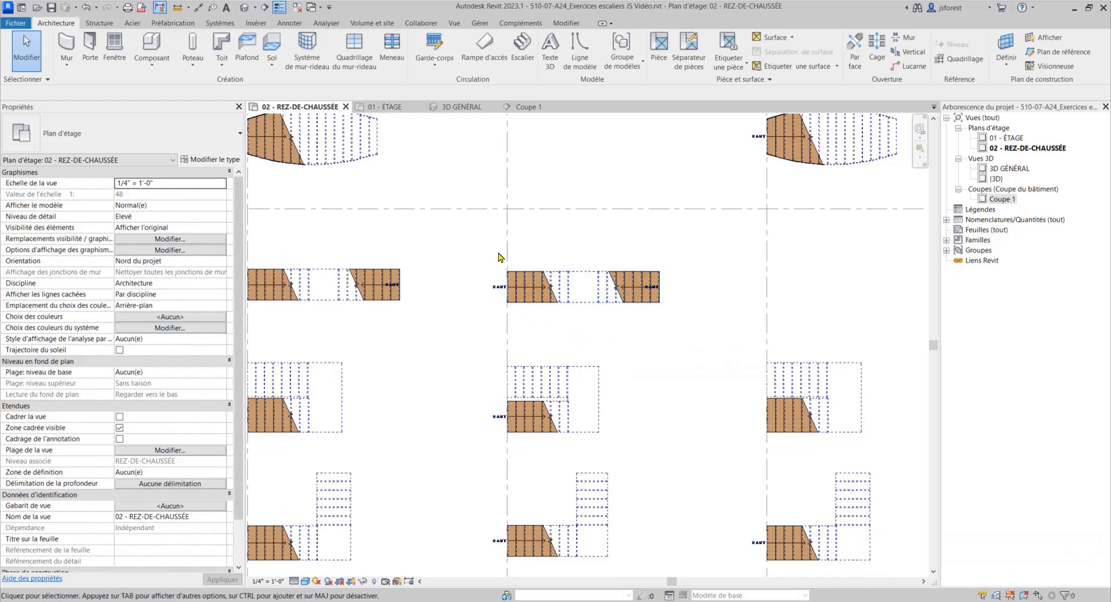
Examine the three-branch stair and the other model stairs in the 3D GÉNÉRAL view.
scroll(500, 257, "down", 5)
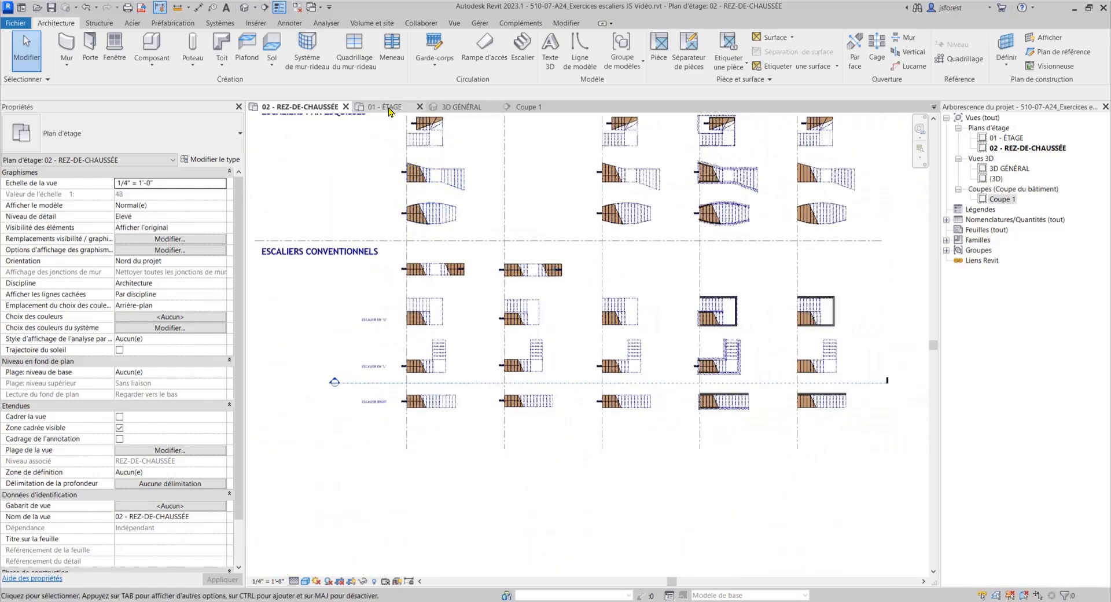
left_click(459, 107)
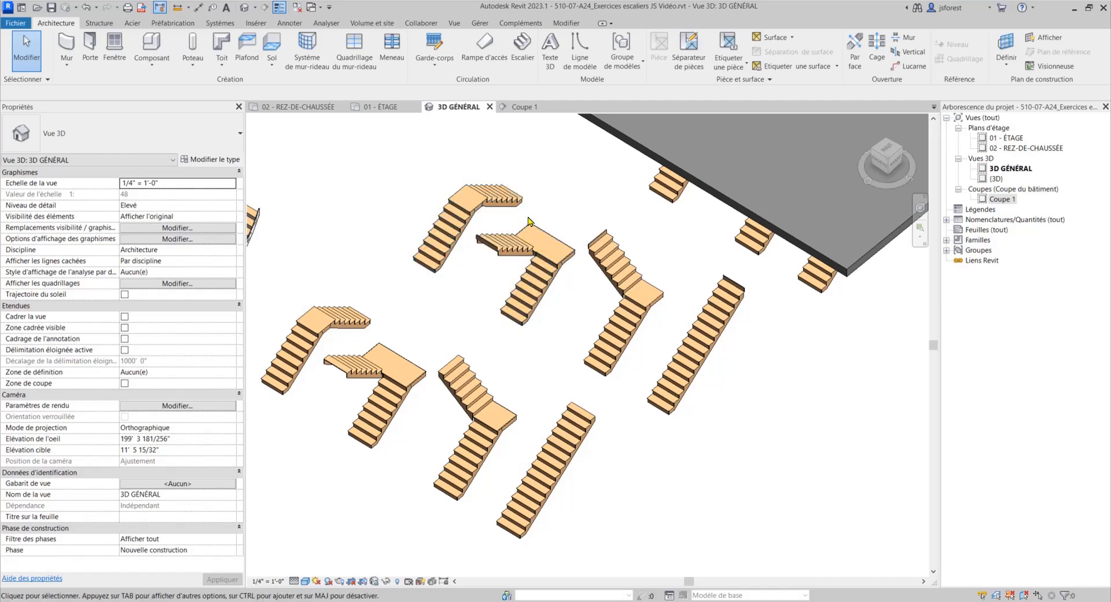
scroll(541, 249, "down", 2)
scroll(541, 249, "down", 3)
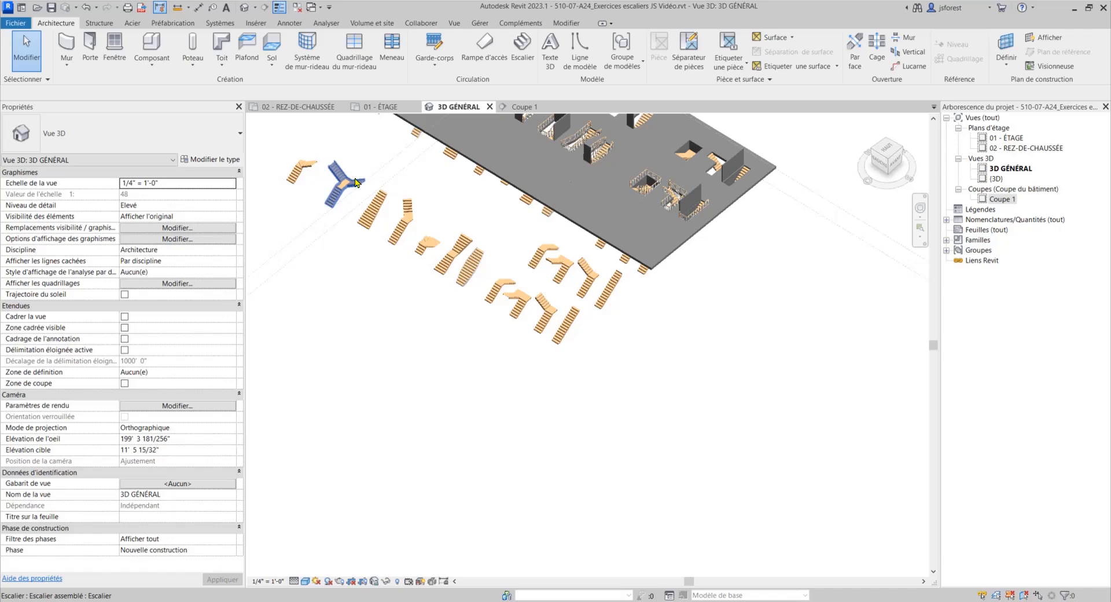
scroll(356, 183, "up", 5)
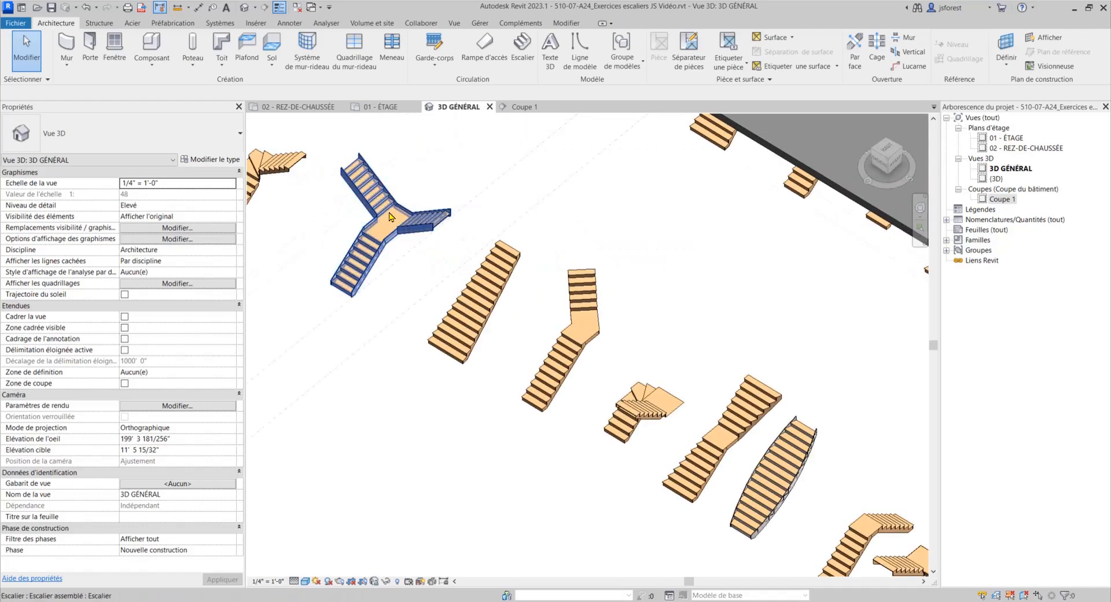
scroll(322, 231, "down", 3)
scroll(697, 357, "up", 3)
middle_click_drag(671, 397, 612, 367, "shift")
In the ground-floor plan, examine the model stairs under ESCALIERS PAR ESQUISSES and the empty space beside them.
left_click(290, 107)
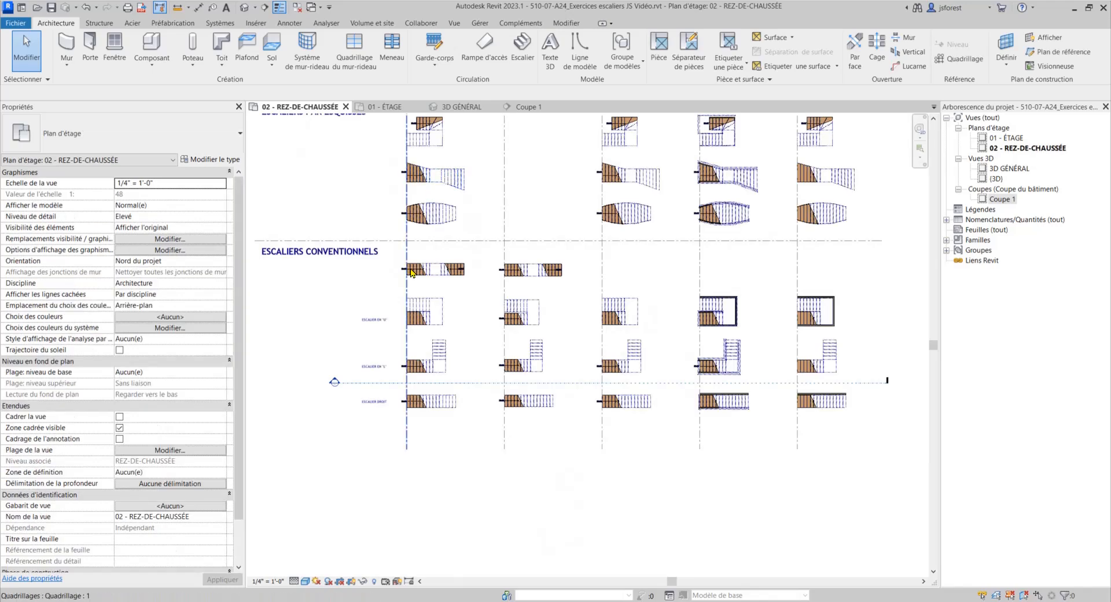
middle_click_drag(506, 263, 488, 295)
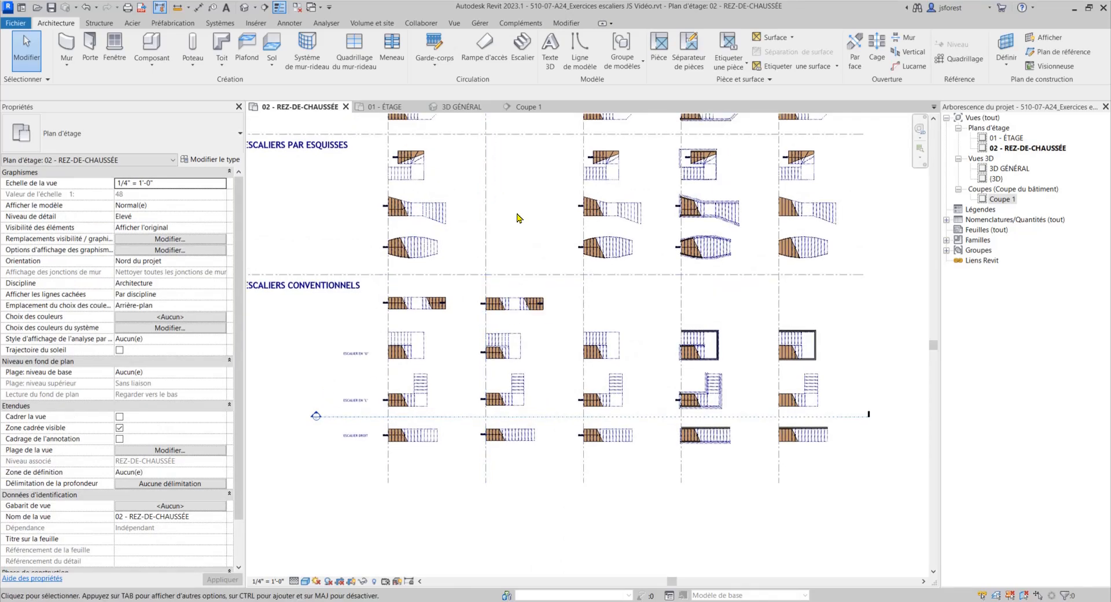
middle_click_drag(492, 218, 487, 294)
scroll(471, 297, "up", 1)
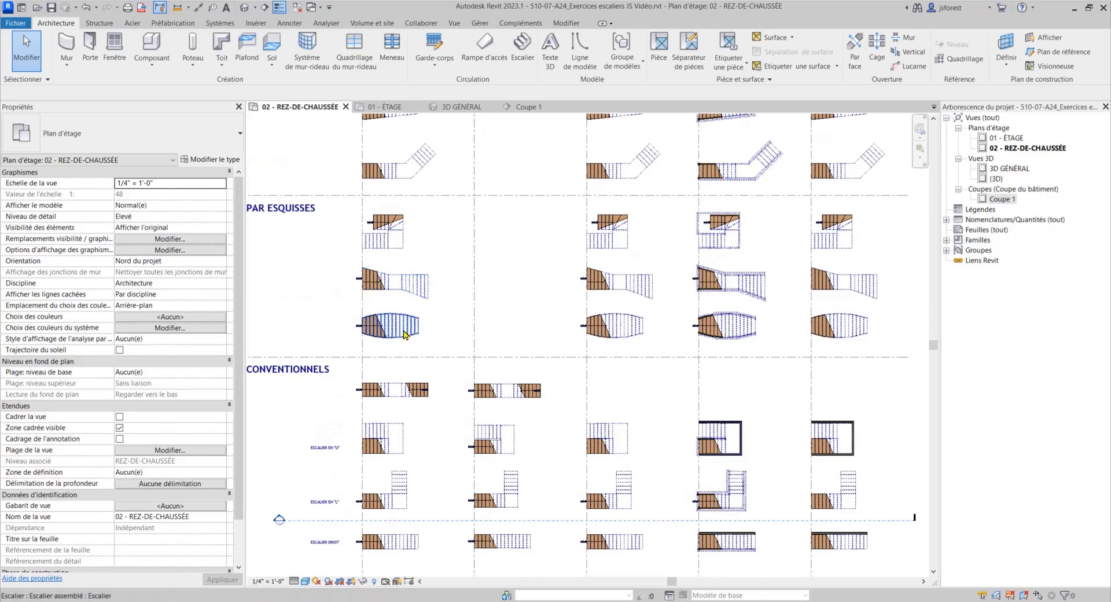
middle_click_drag(367, 239, 472, 249)
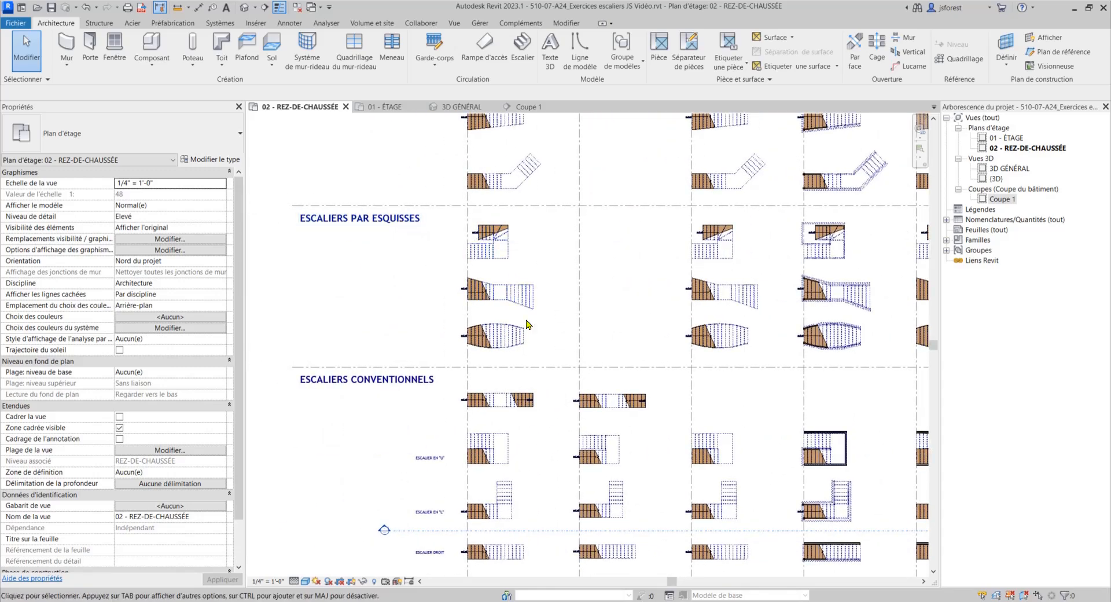
scroll(526, 324, "up", 1)
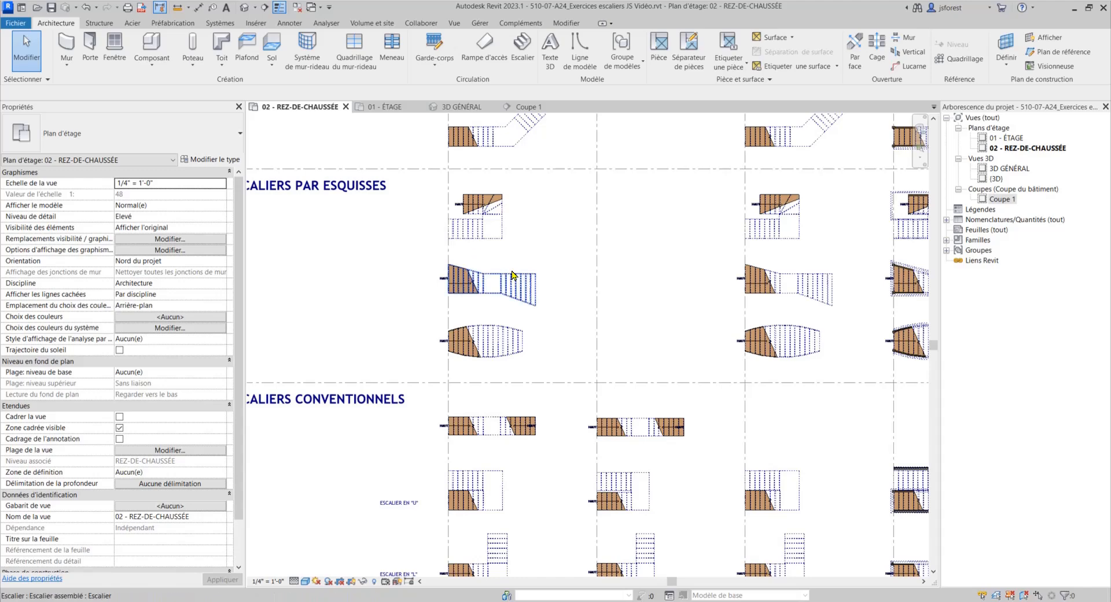
scroll(463, 313, "up", 1)
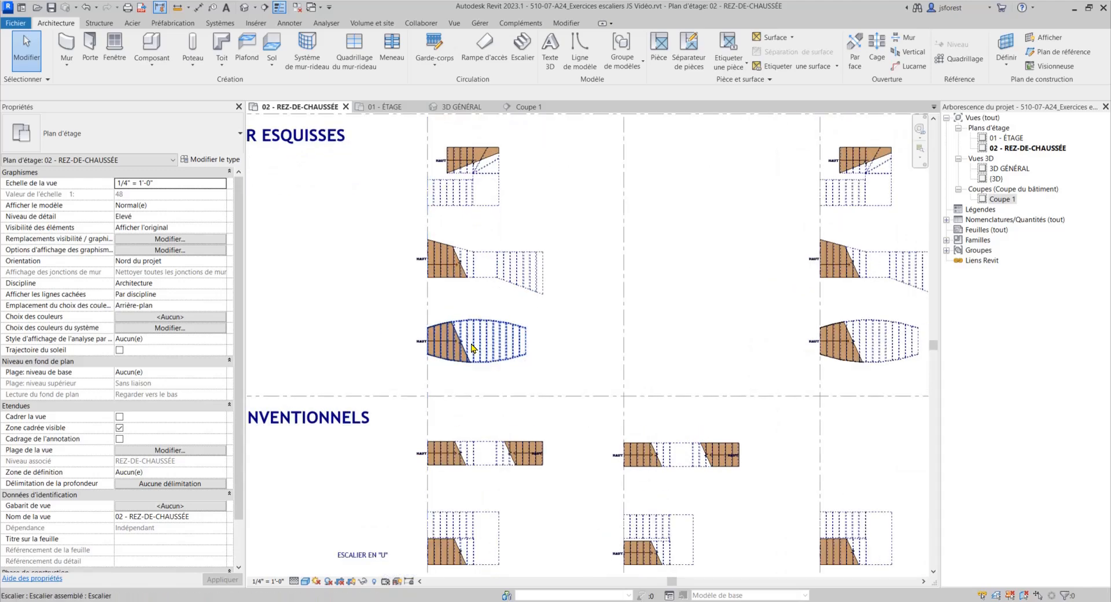
middle_click_drag(481, 343, 449, 333)
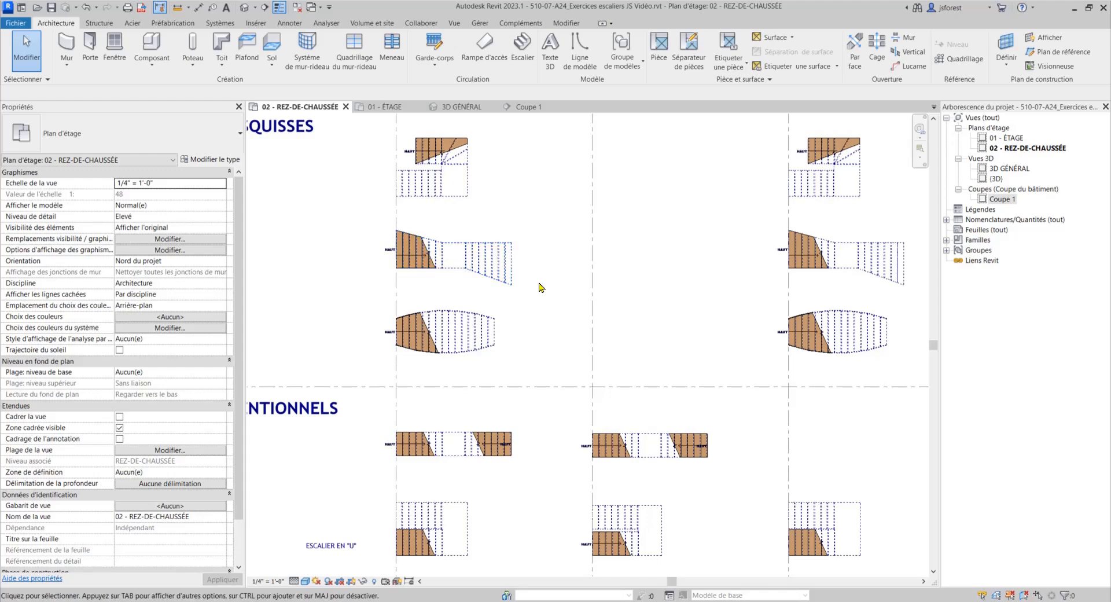
middle_click_drag(566, 322, 540, 318)
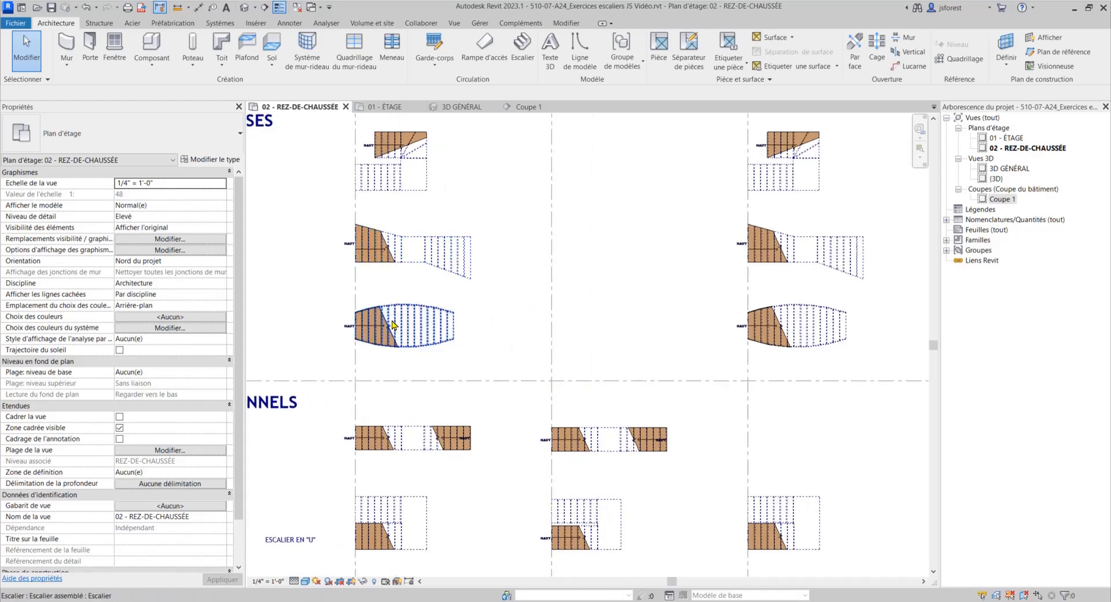
scroll(391, 323, "down", 2)
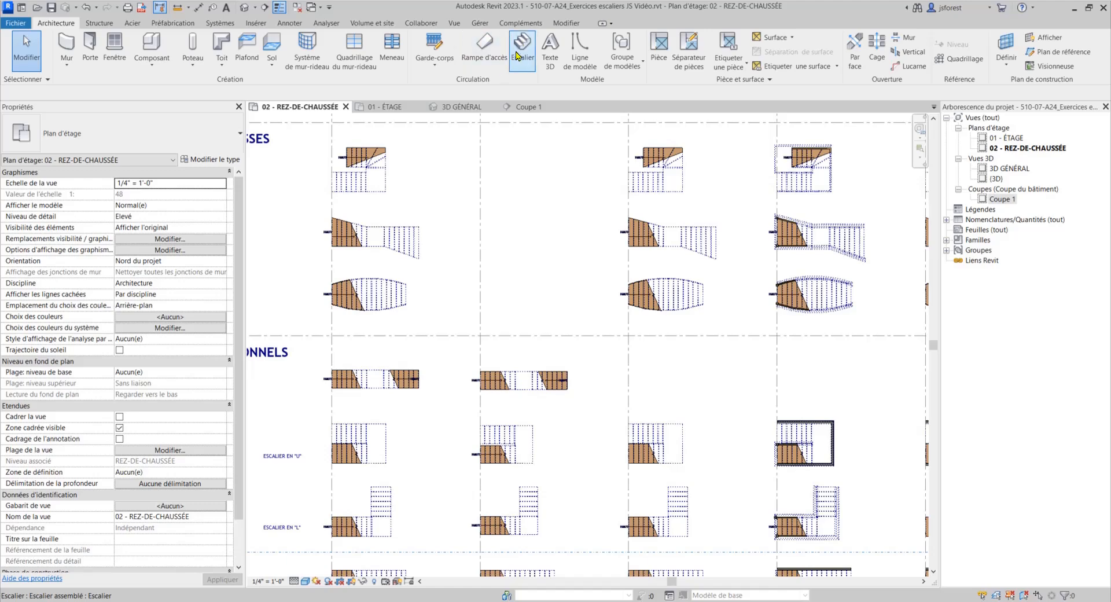
Start a new stair in the ground-floor plan with the type Residential - Closed 2 Sides.
left_click(518, 53)
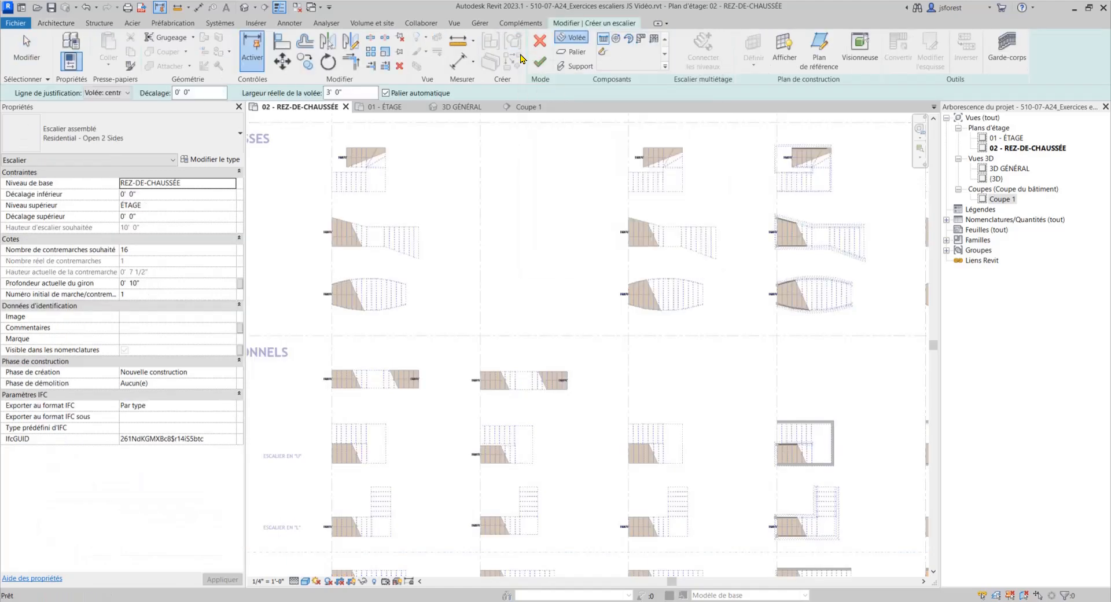
left_click(177, 144)
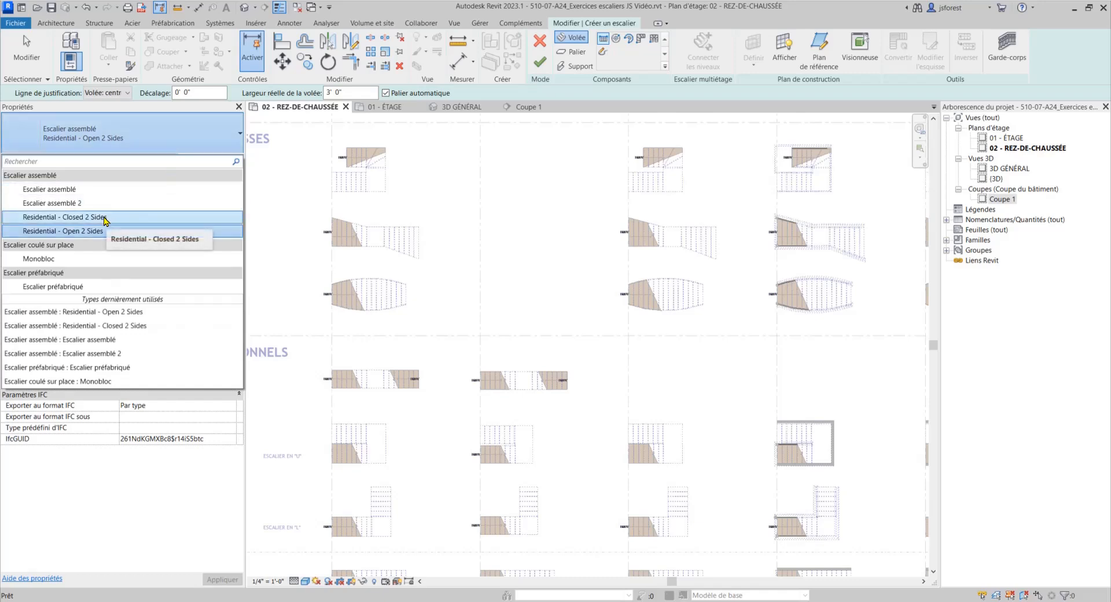
left_click(105, 219)
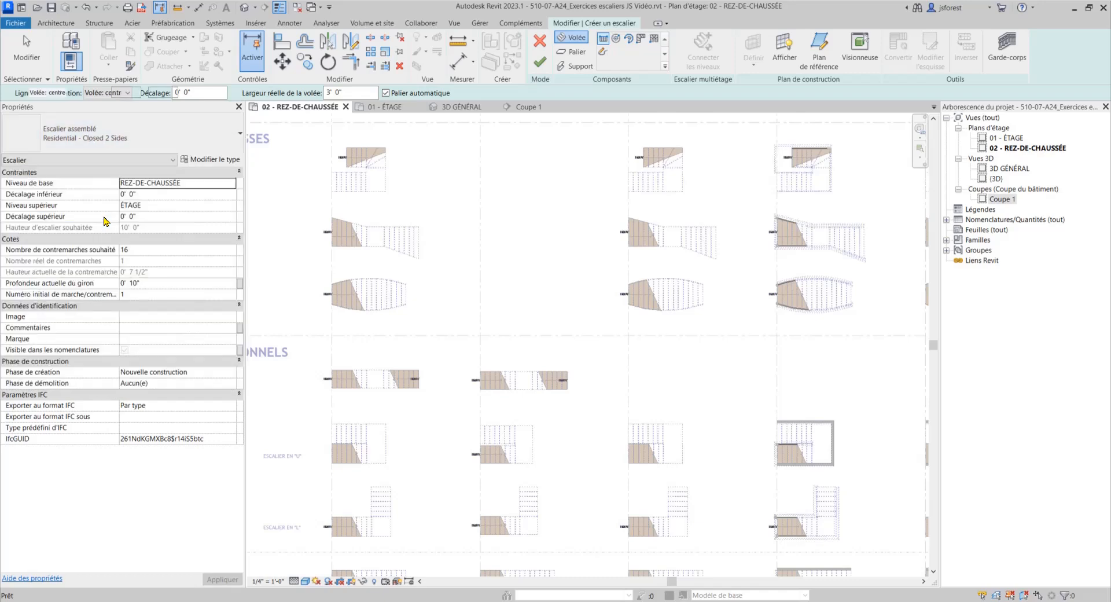
left_click(182, 147)
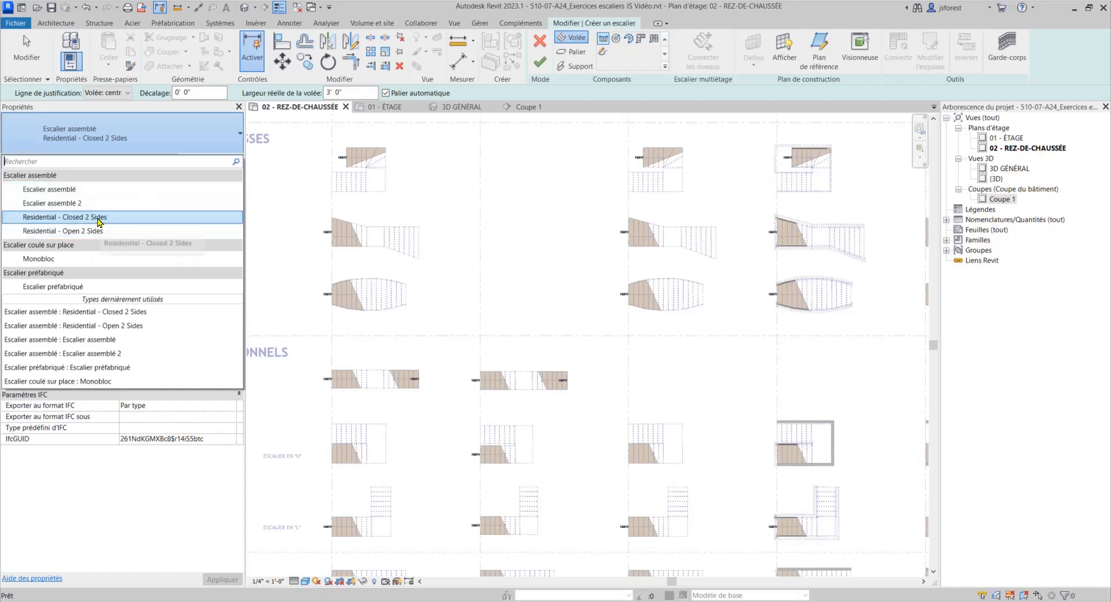
left_click(101, 218)
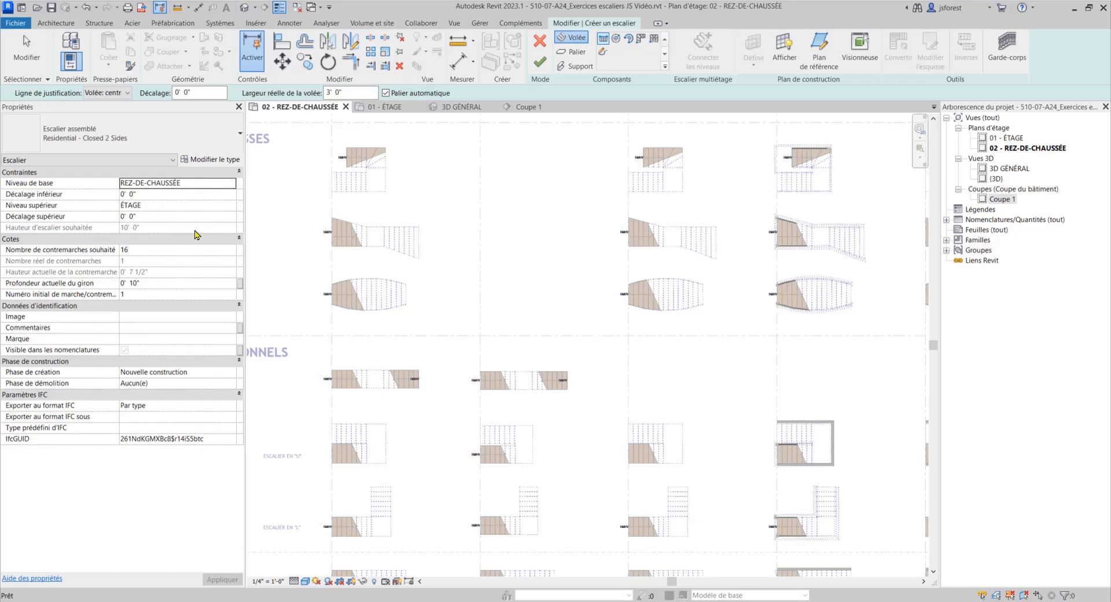
Inspect the curved-edge stair in the 3D GÉNÉRAL view and draw a straight 16-riser run, 12' 6" long, beside it in the ground-floor plan.
left_click(463, 107)
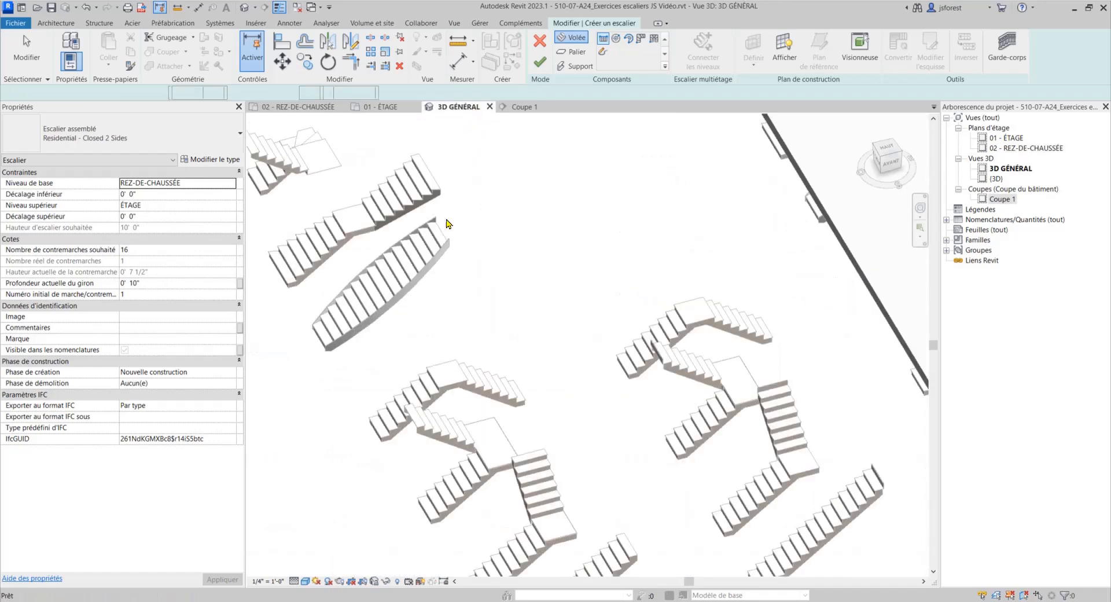
scroll(323, 346, "up", 5)
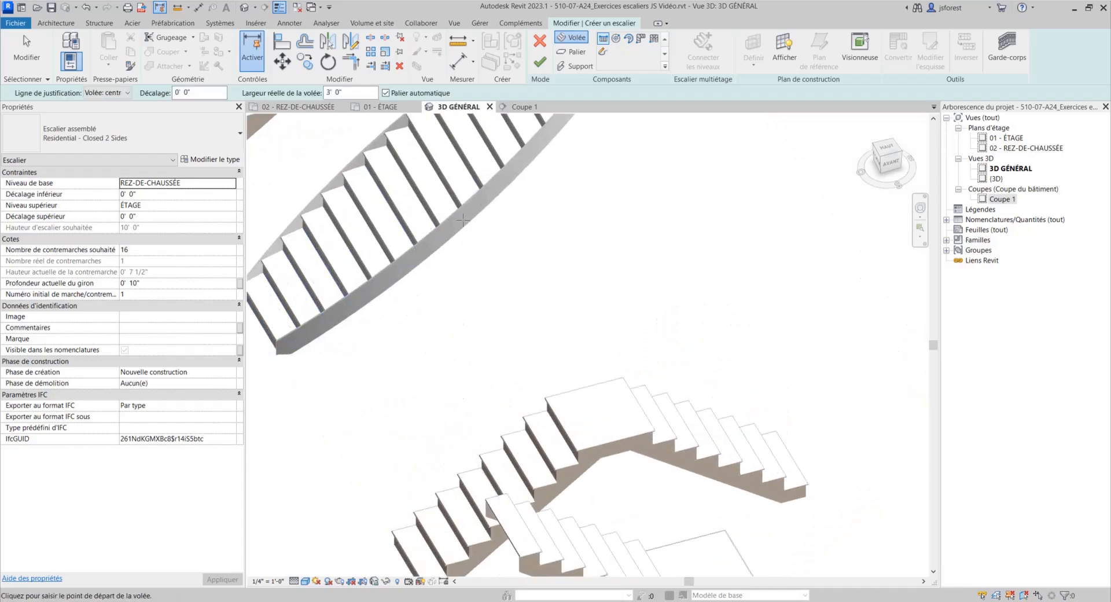
scroll(445, 335, "down", 1)
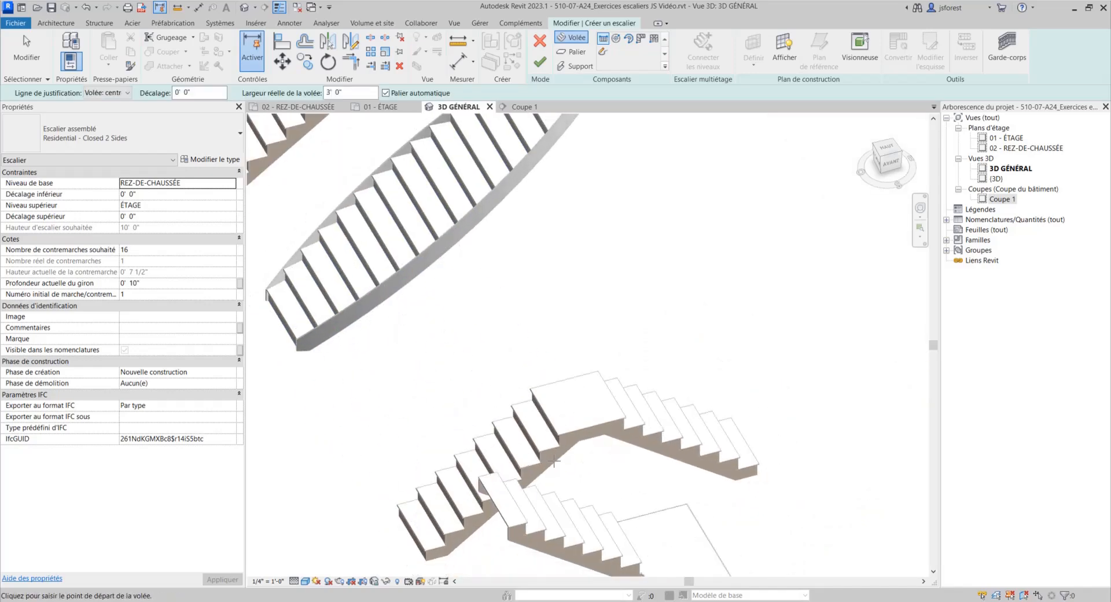
scroll(465, 473, "down", 4)
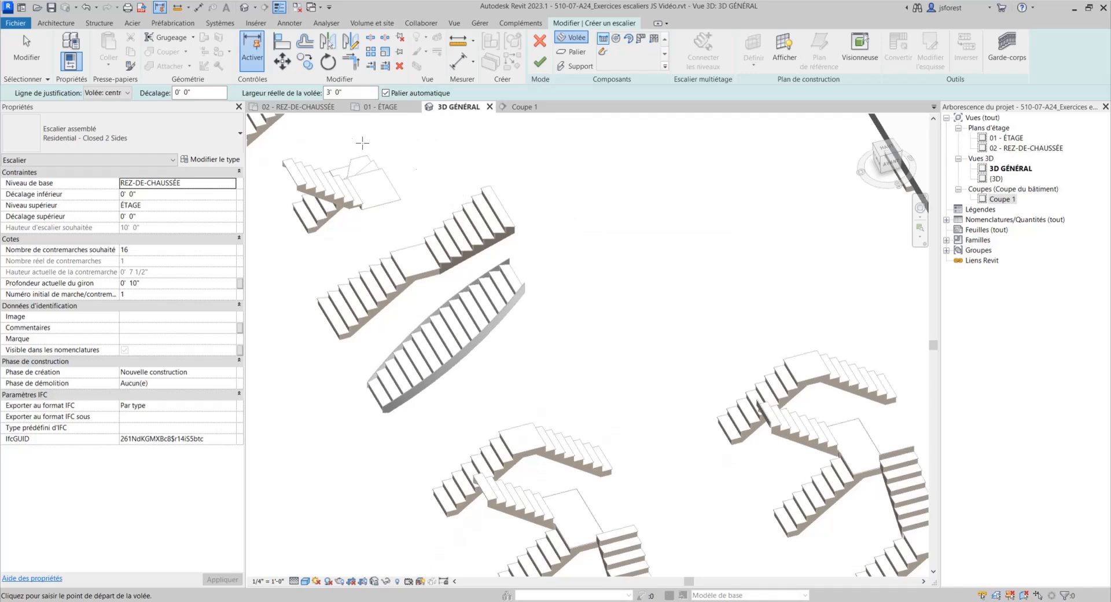
left_click(295, 108)
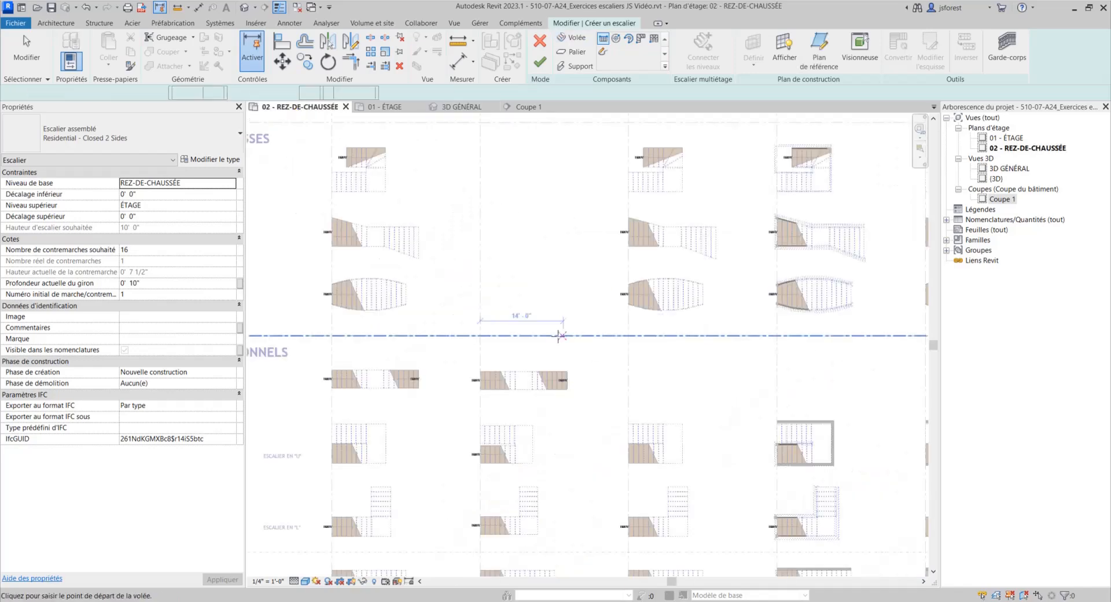
scroll(495, 303, "up", 1)
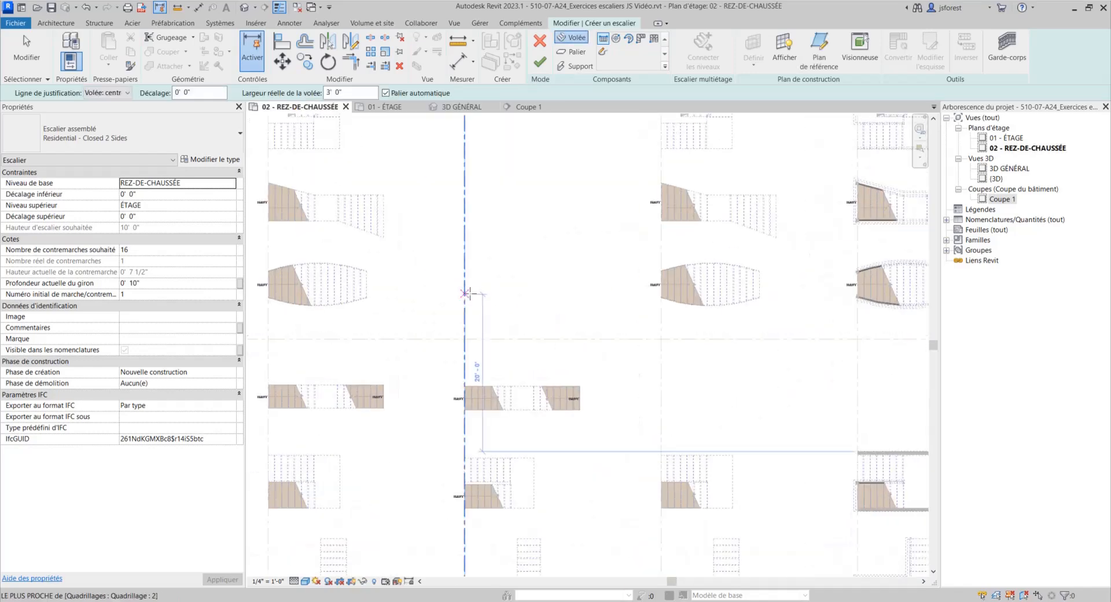
left_click(465, 289)
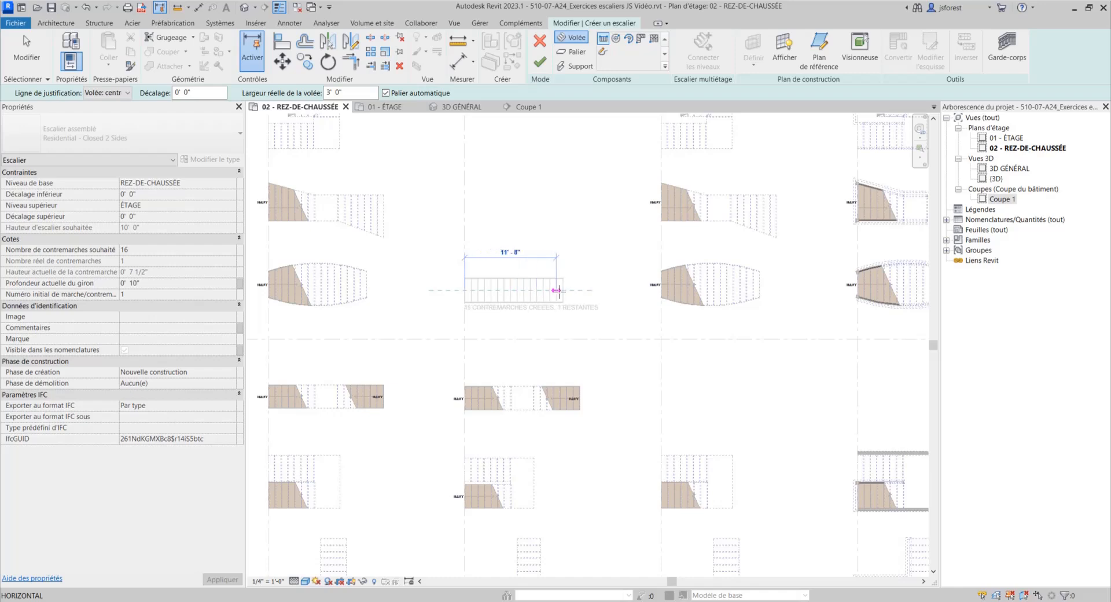
left_click(569, 289)
key("Escape")
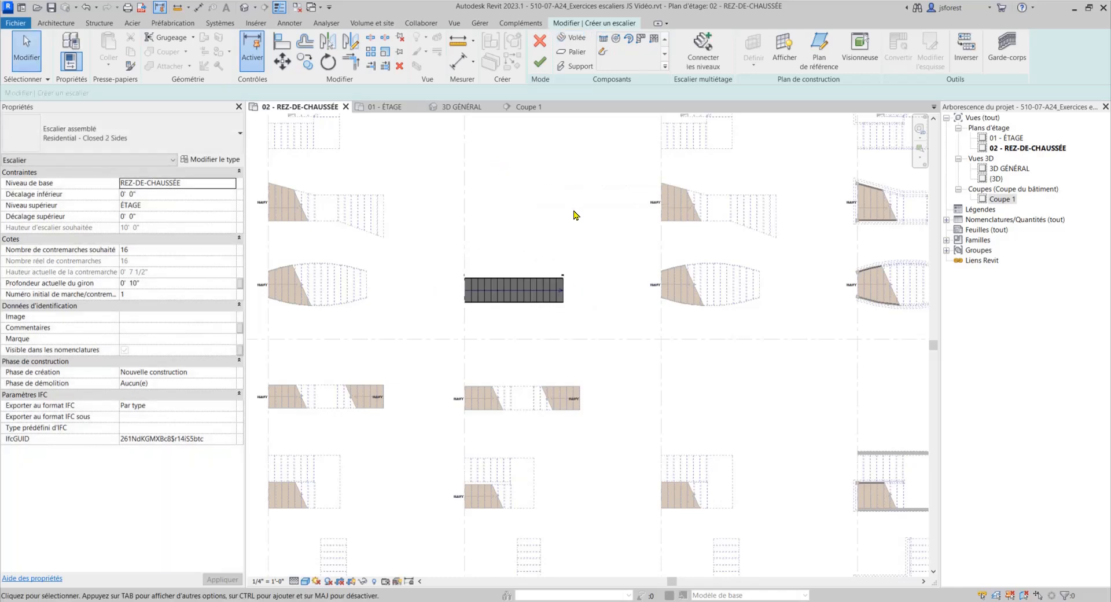
Convert the new straight 16-riser run into a sketch-based component.
scroll(563, 284, "up", 1)
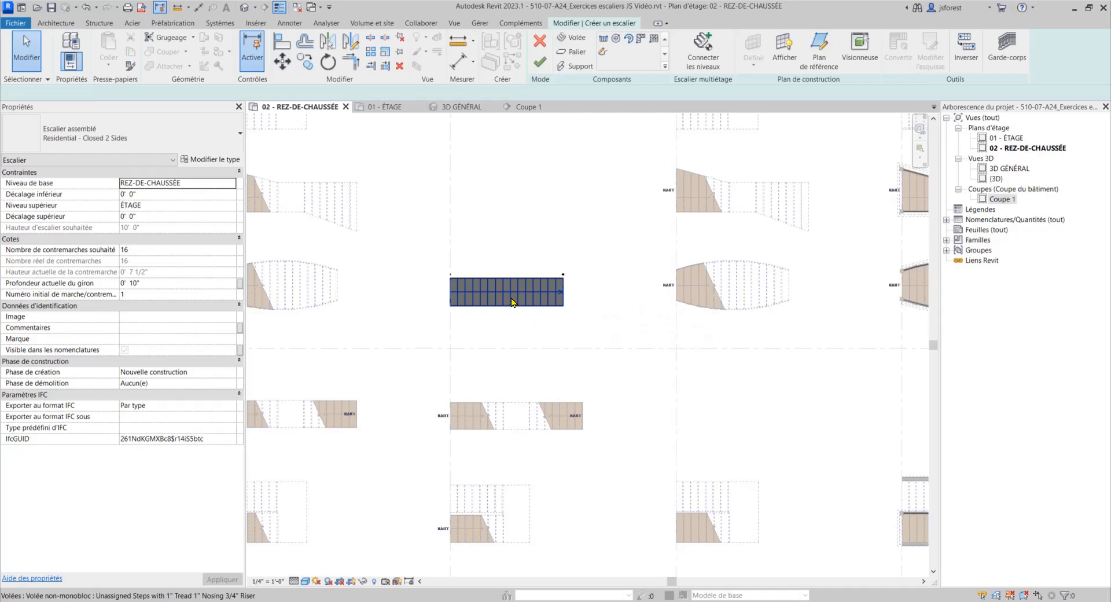
left_click(511, 302)
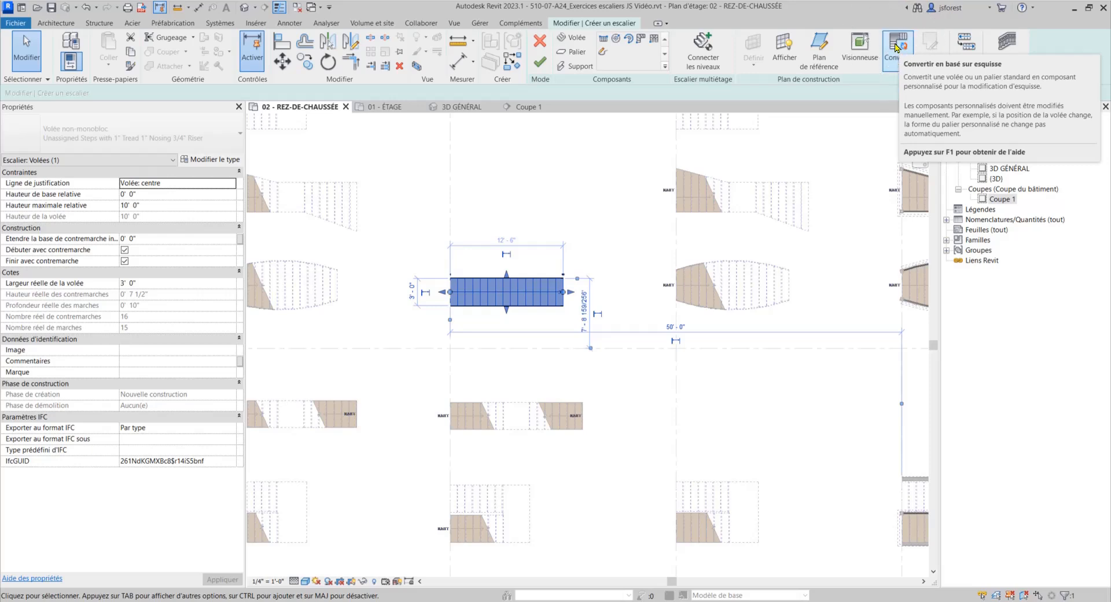
left_click(895, 48)
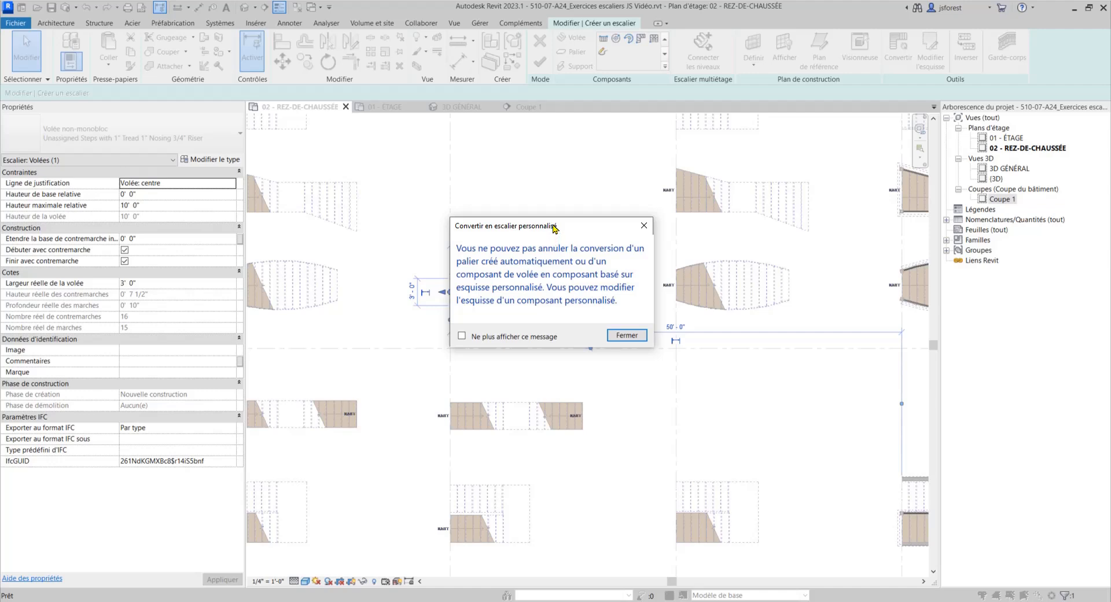
Acknowledge the custom stair notice to convert the straight 16-riser flight into a sketch-based component.
left_click_drag(554, 229, 520, 216)
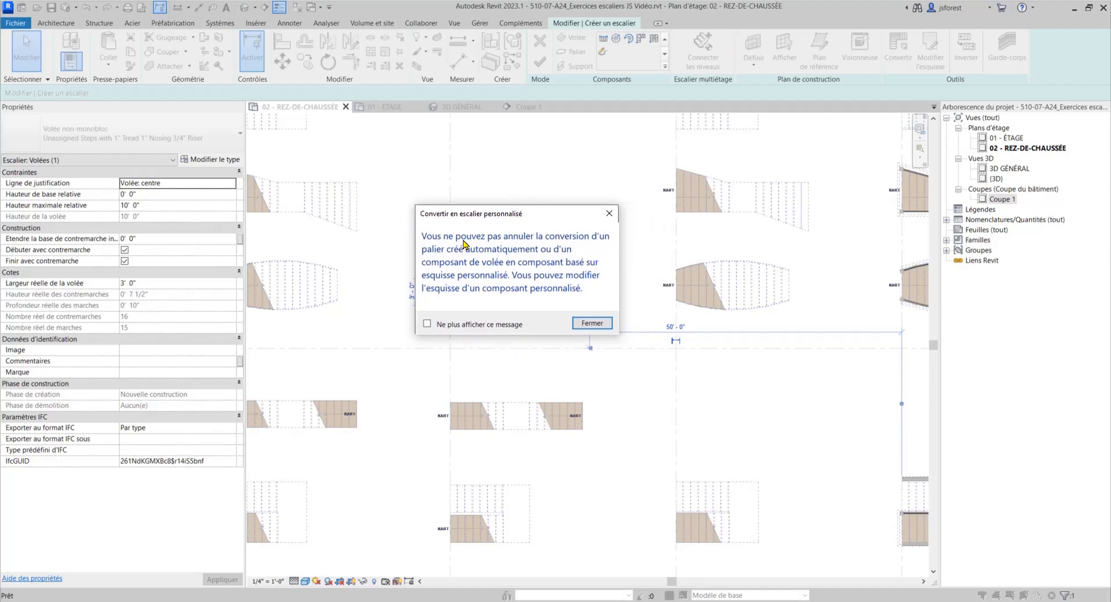
left_click(592, 323)
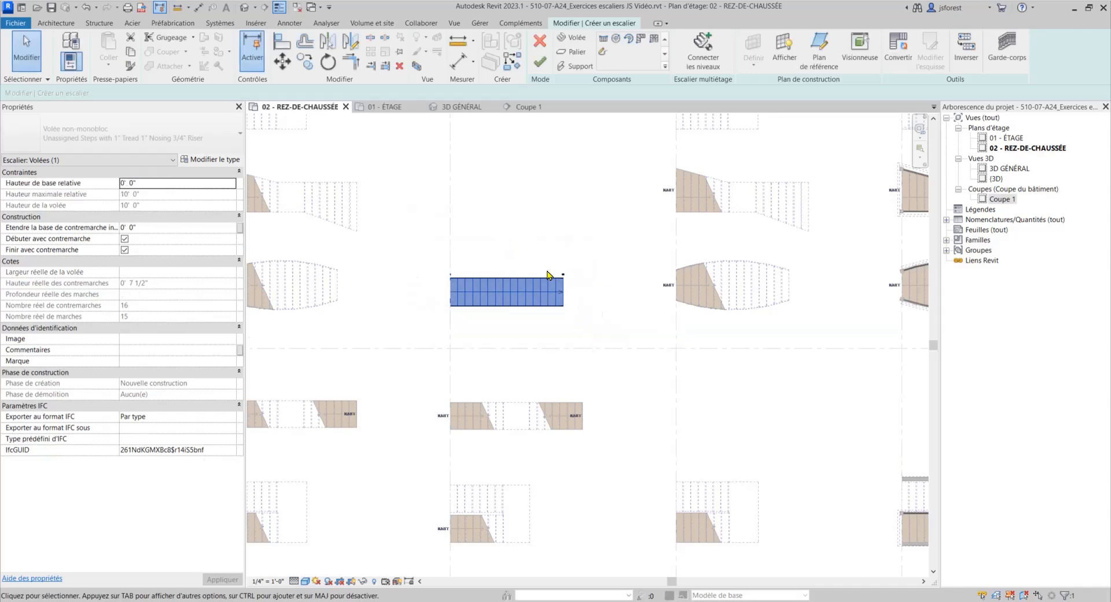
scroll(554, 274, "up", 2)
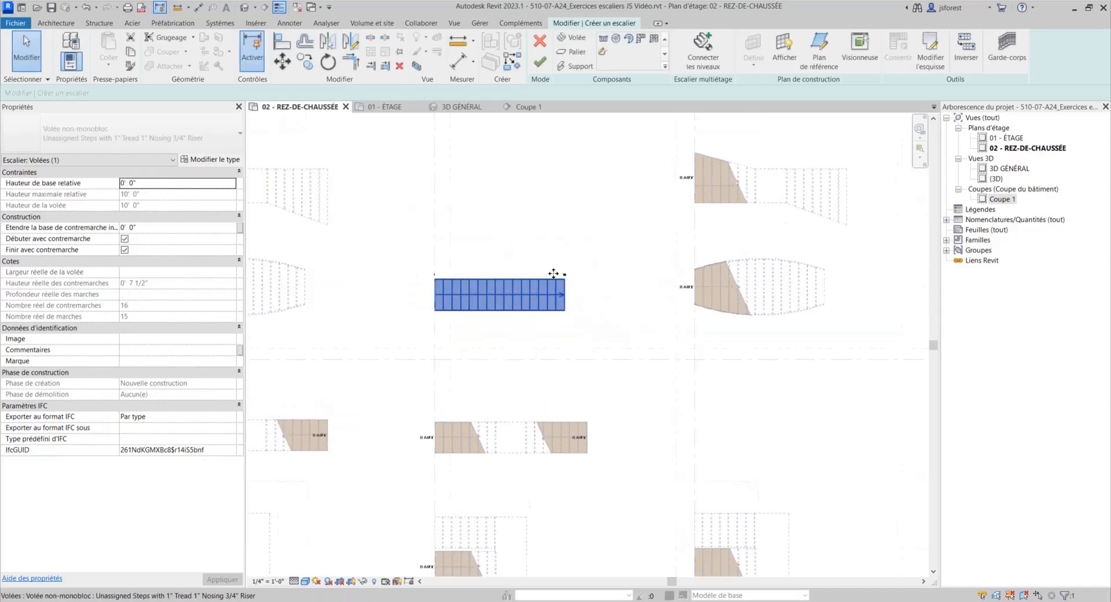
left_click(34, 57)
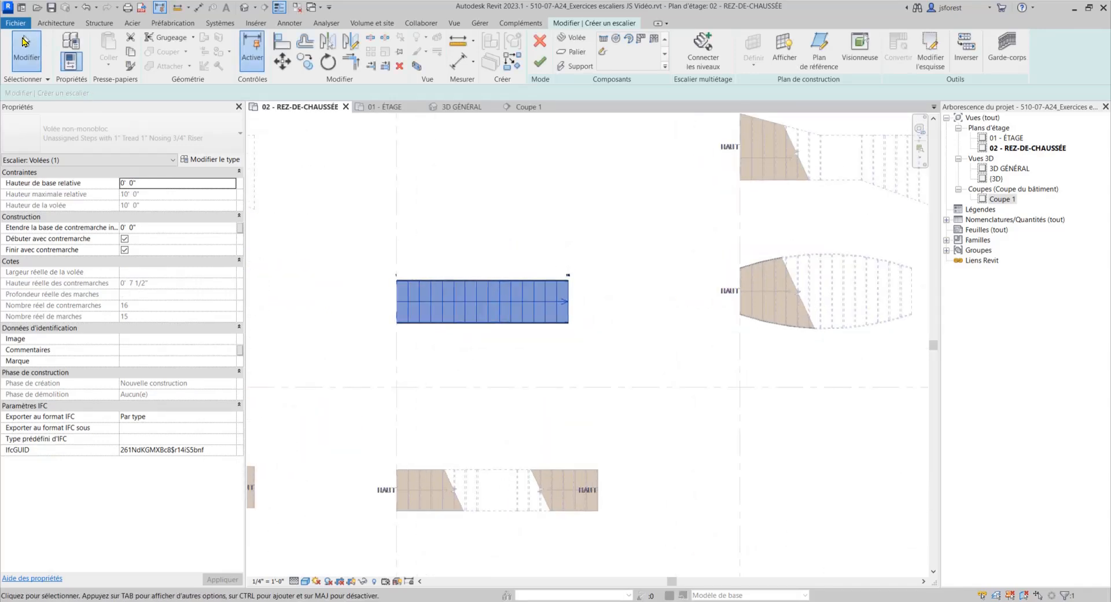
left_click(473, 305)
double_click(473, 307)
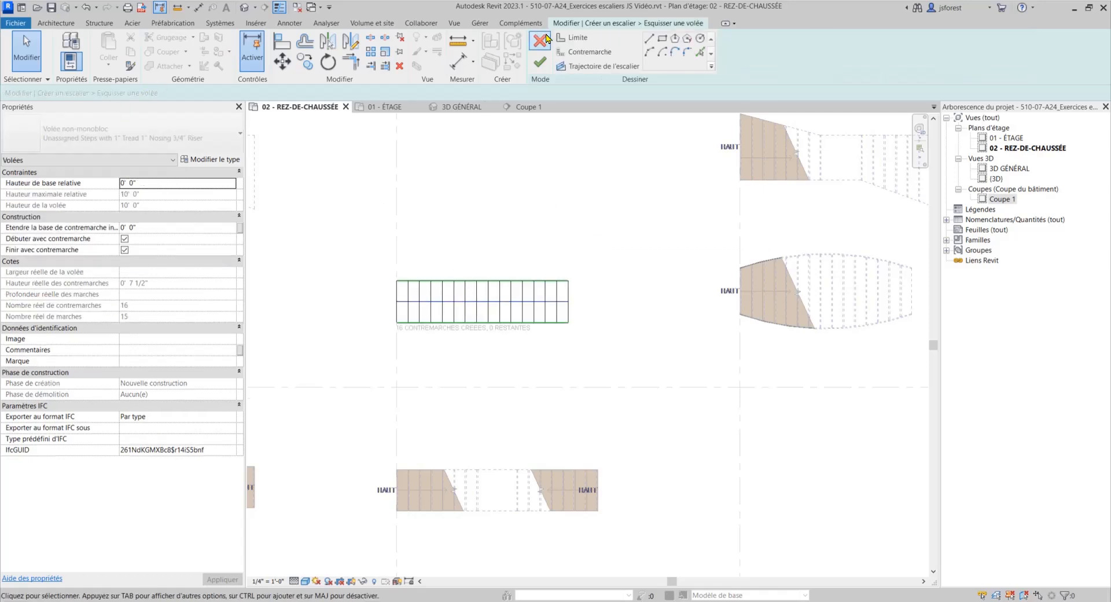
left_click(547, 39)
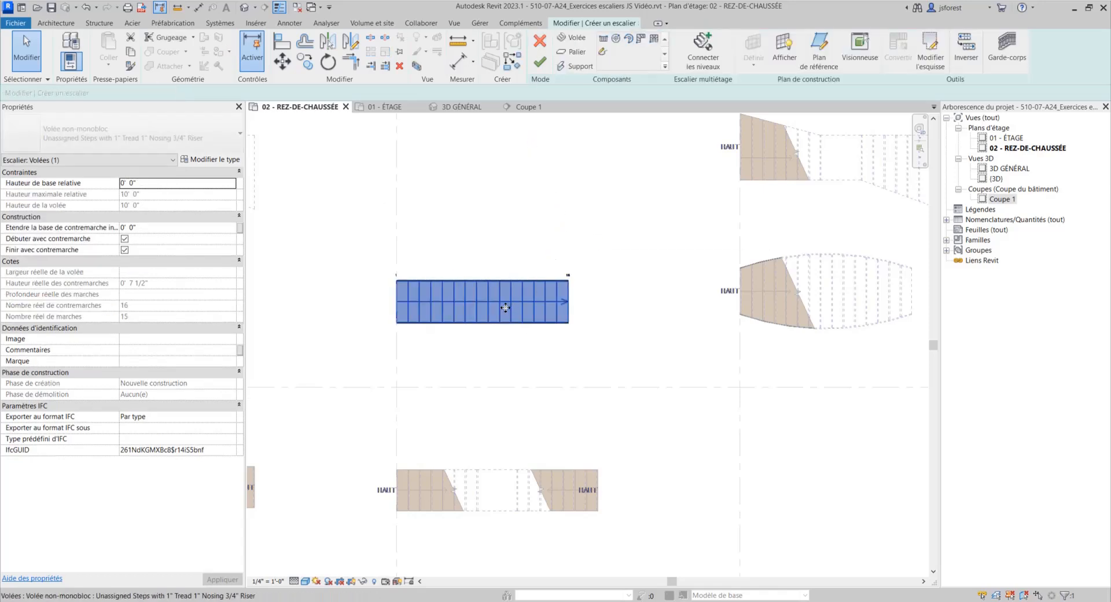
Select the converted straight flight and open its sketch for editing.
left_click(434, 256)
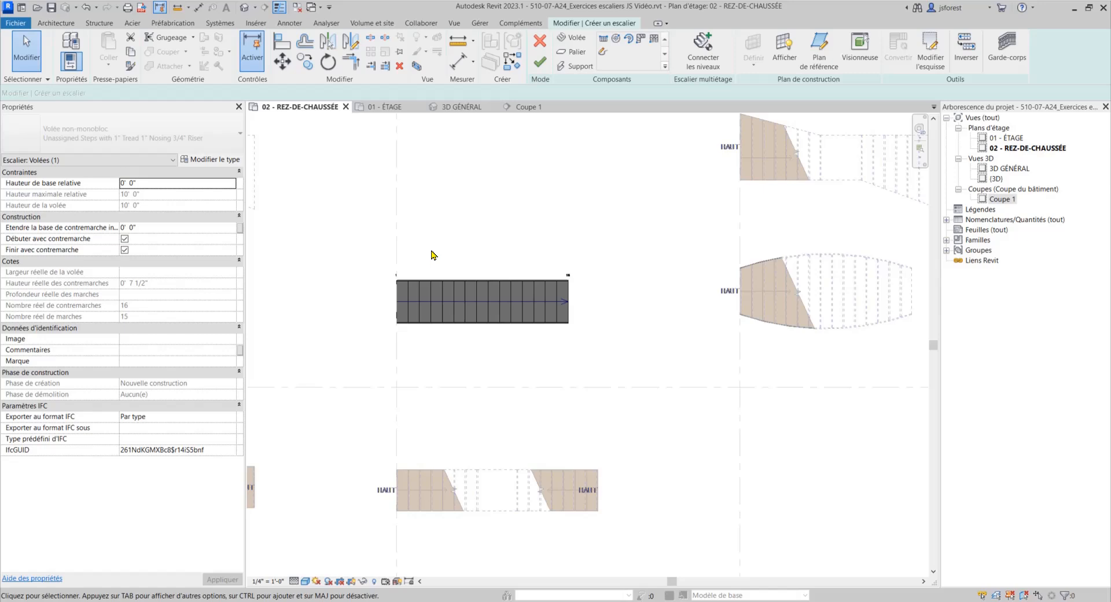
left_click(462, 301)
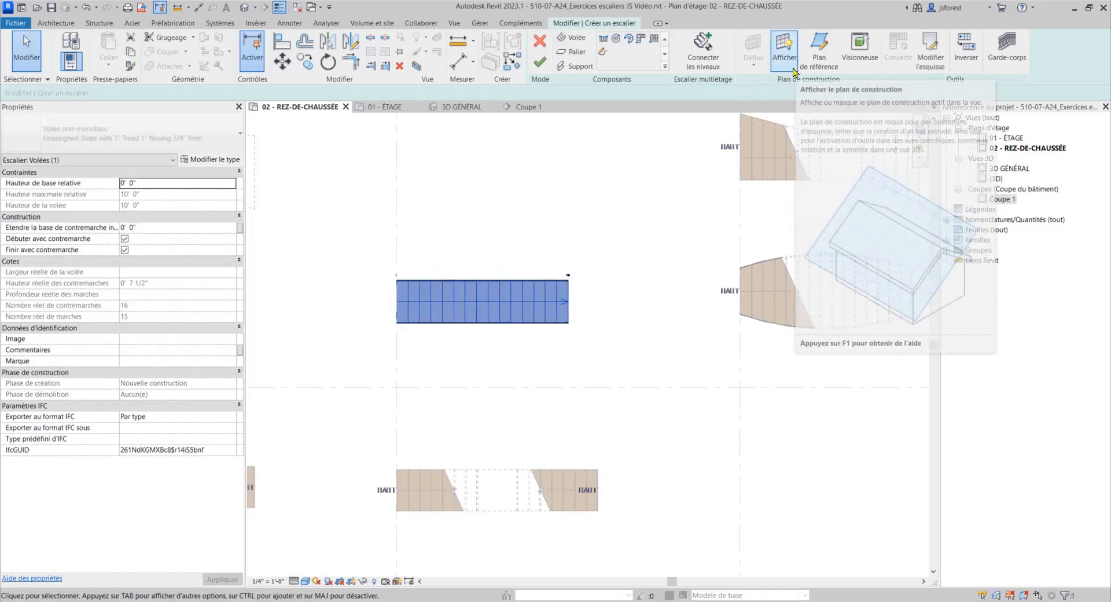
left_click(933, 49)
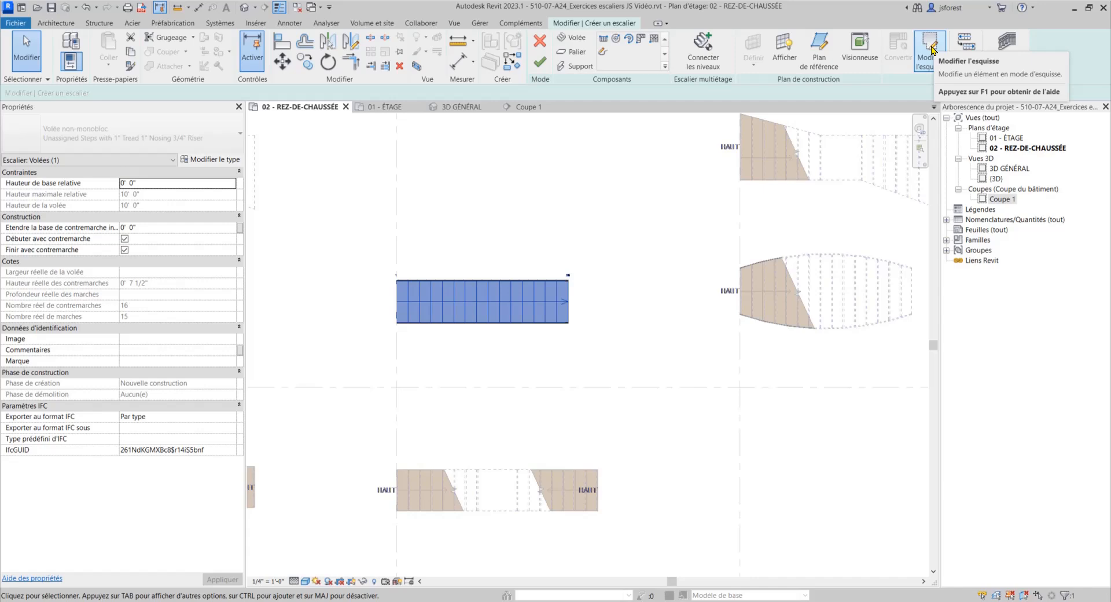
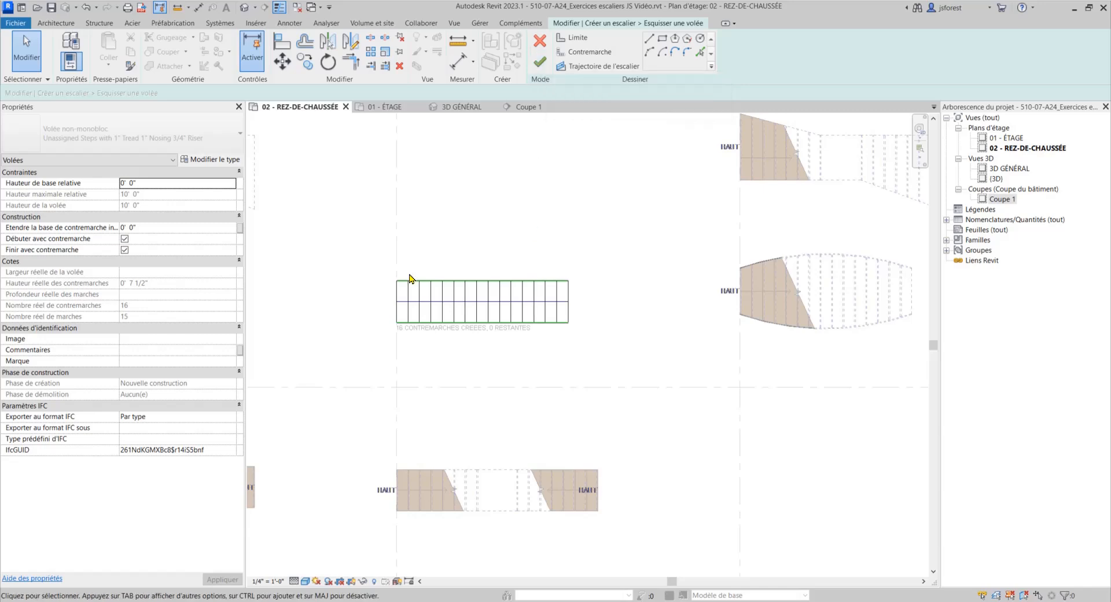
Draw an outward-bulging arc boundary above the flight, from its upper-left corner to its upper-right corner.
left_click(650, 53)
scroll(401, 280, "up", 5)
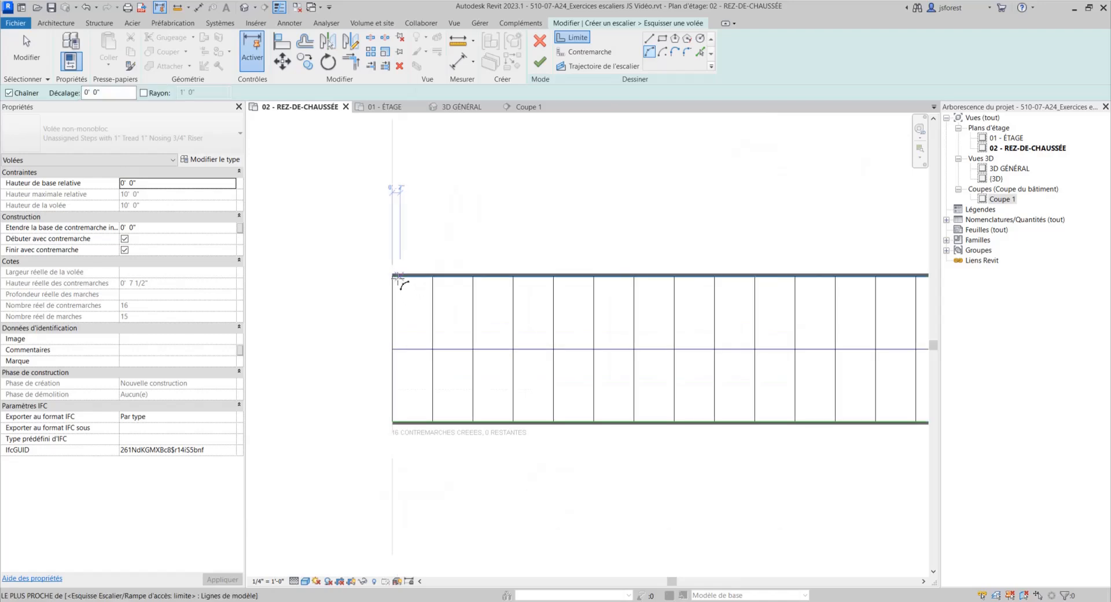
left_click(395, 275)
scroll(396, 274, "down", 3)
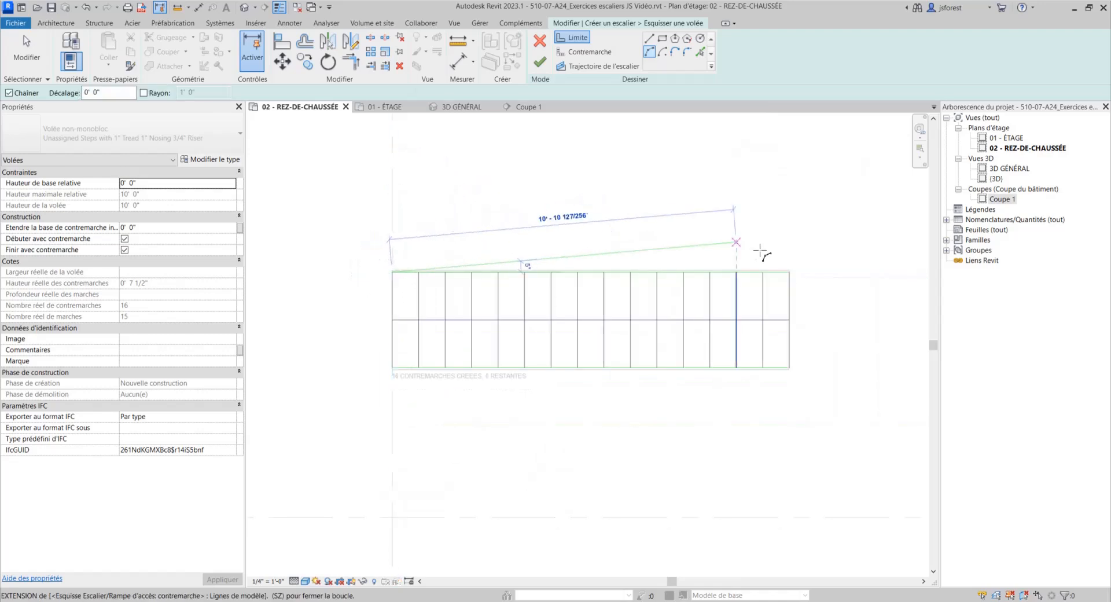
scroll(762, 253, "up", 3)
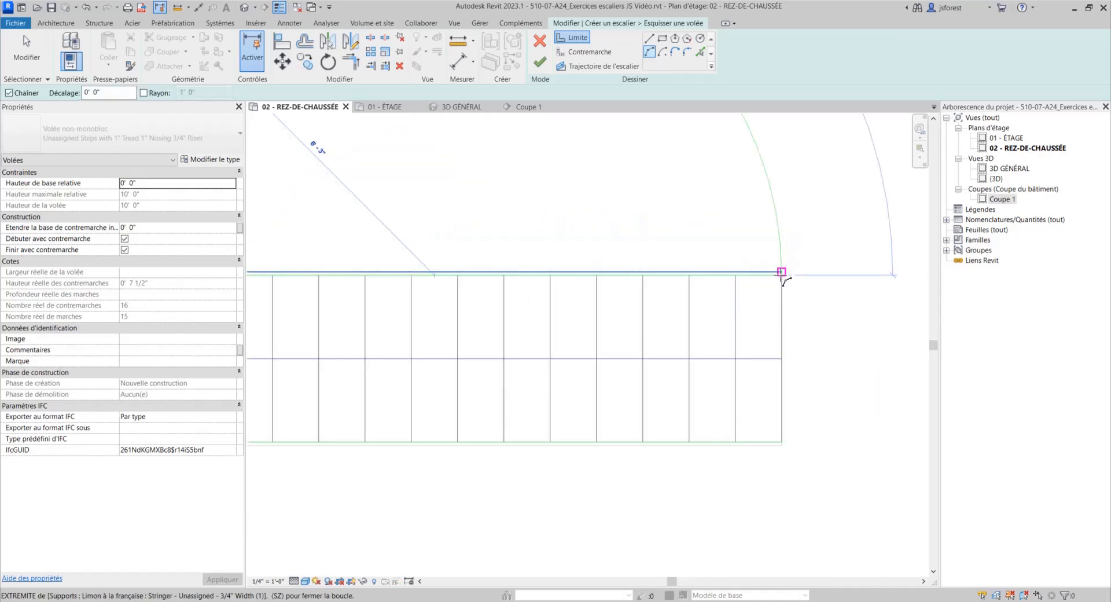
left_click(781, 272)
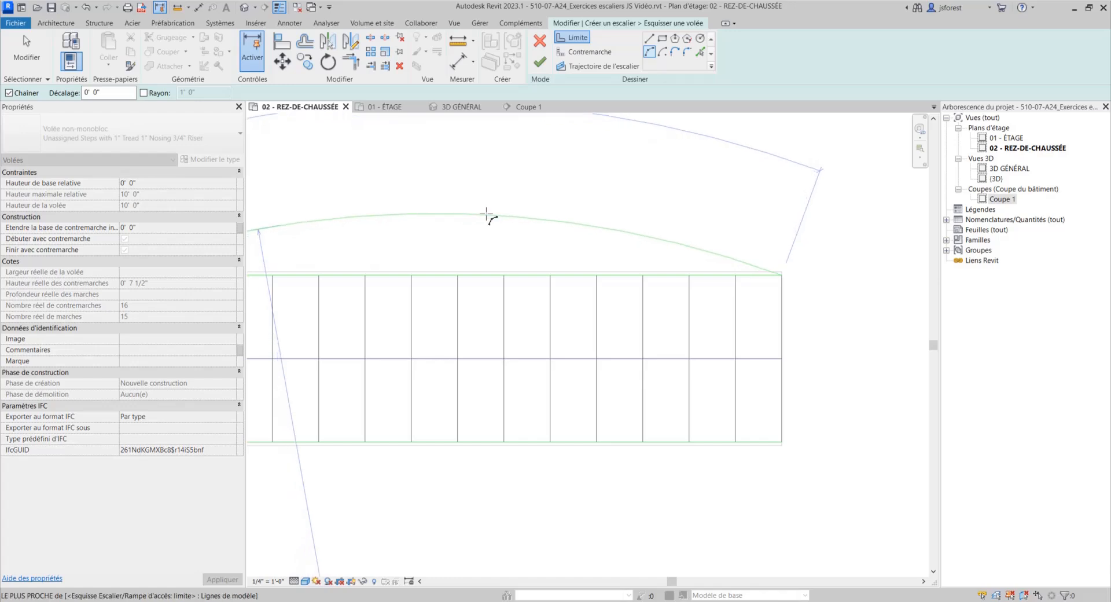
scroll(564, 218, "down", 3)
left_click(570, 217)
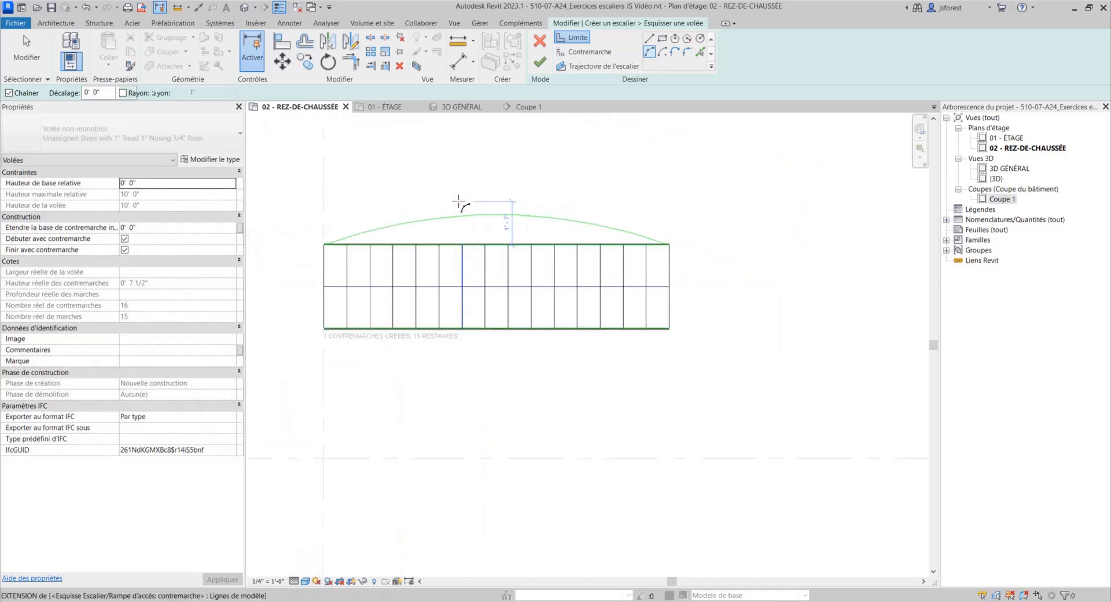
Draw a matching outward-bulging arc boundary below the flight, between its lower-left and lower-right corners.
scroll(324, 329, "up", 5)
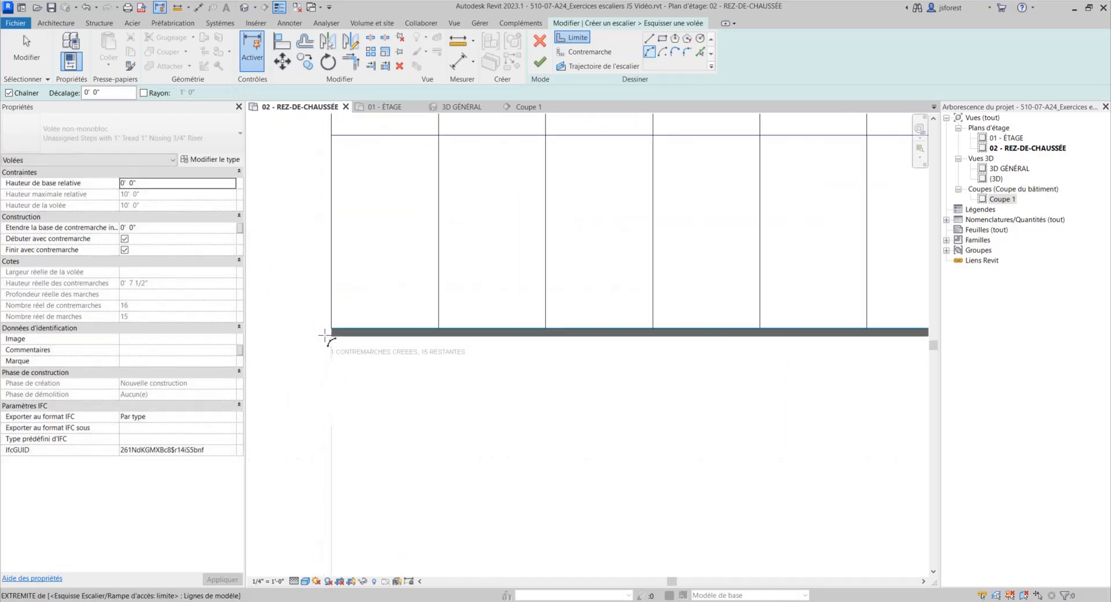
left_click(325, 333)
scroll(303, 358, "up", 3)
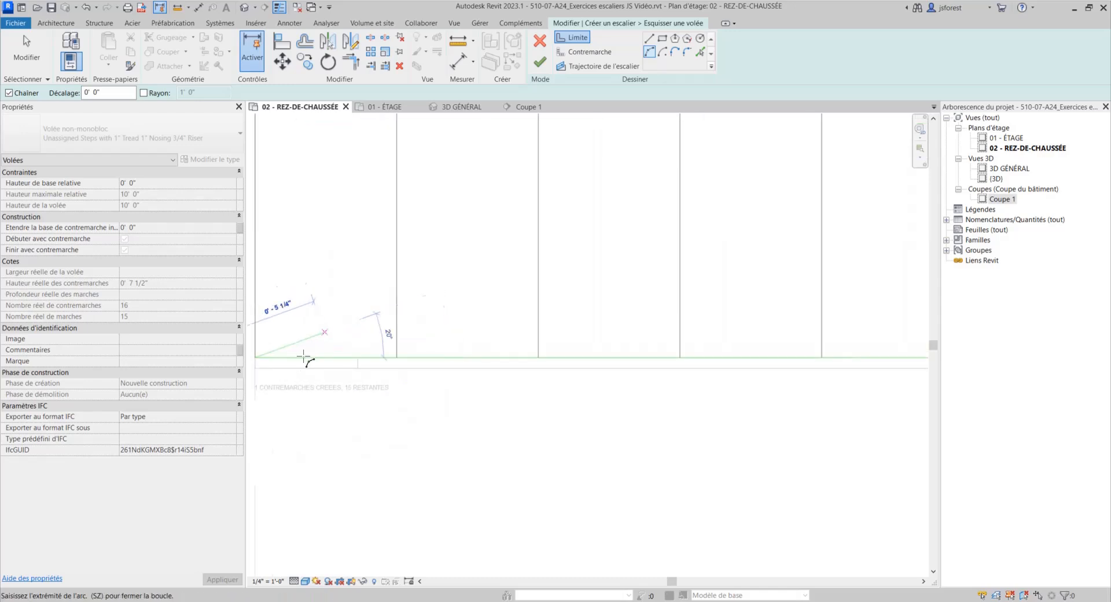
scroll(304, 359, "up", 2)
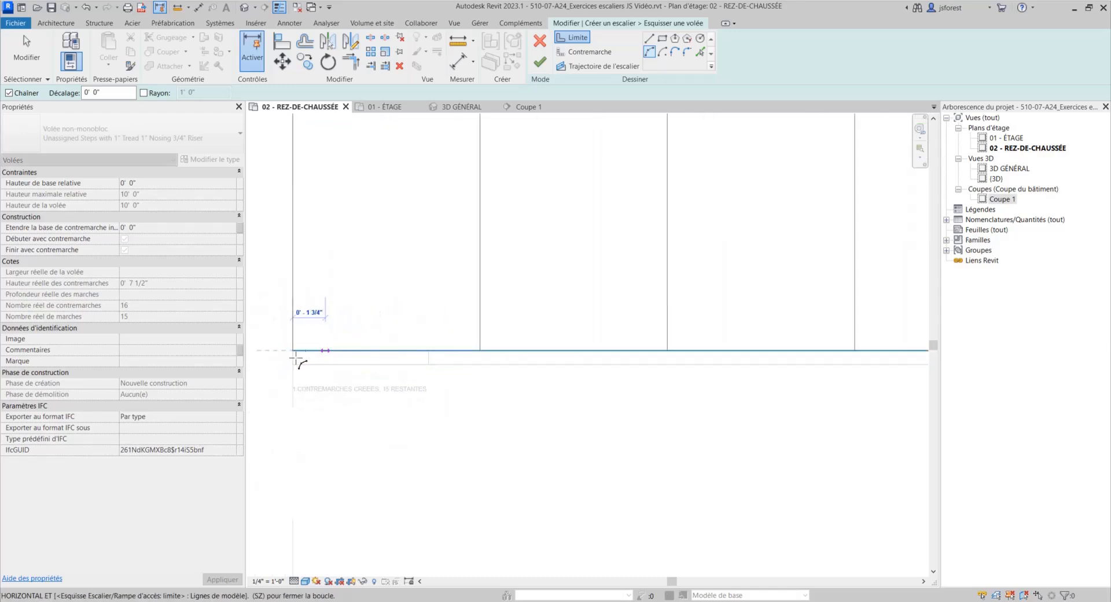
scroll(296, 373, "down", 5)
middle_click_drag(673, 412, 305, 400)
middle_click_drag(657, 363, 615, 368)
scroll(652, 363, "up", 2)
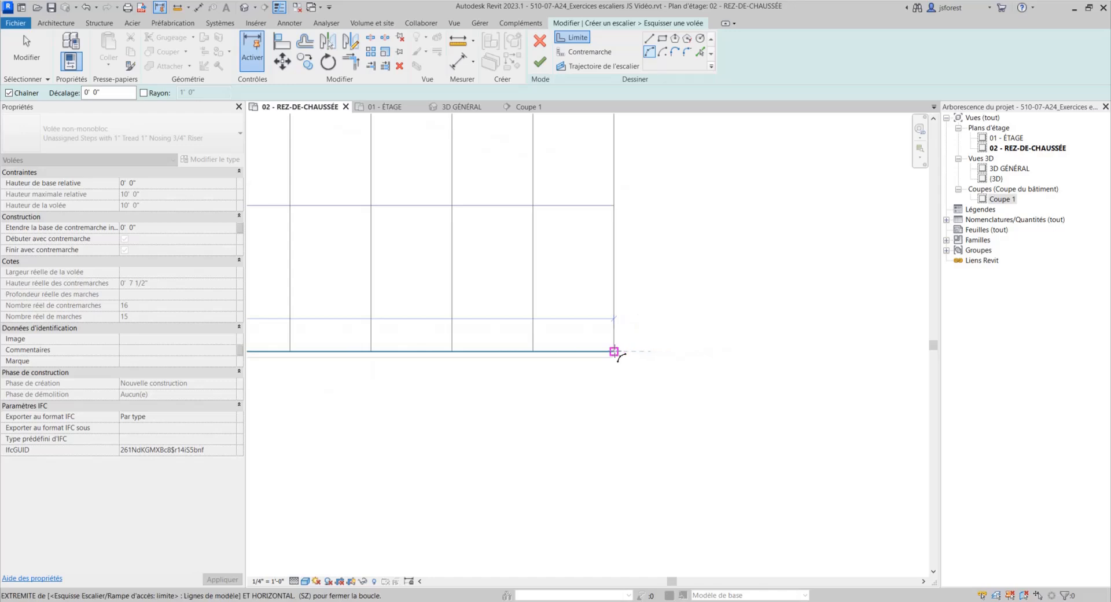
scroll(624, 370, "down", 2)
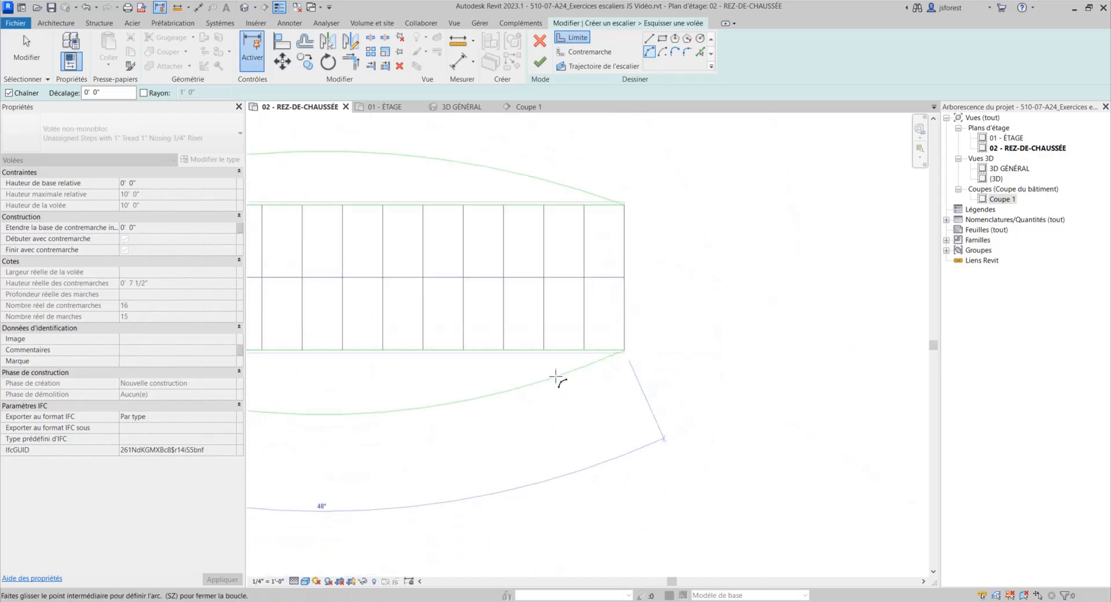
left_click(561, 374)
scroll(680, 311, "down", 2)
scroll(405, 243, "up", 1)
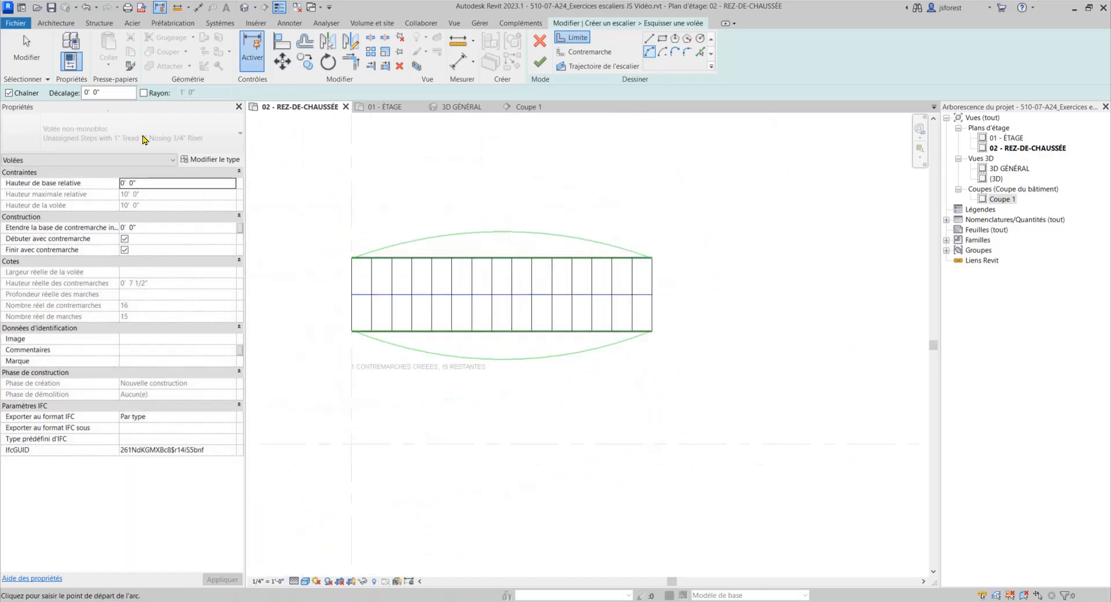
key("Escape")
key("Escape")
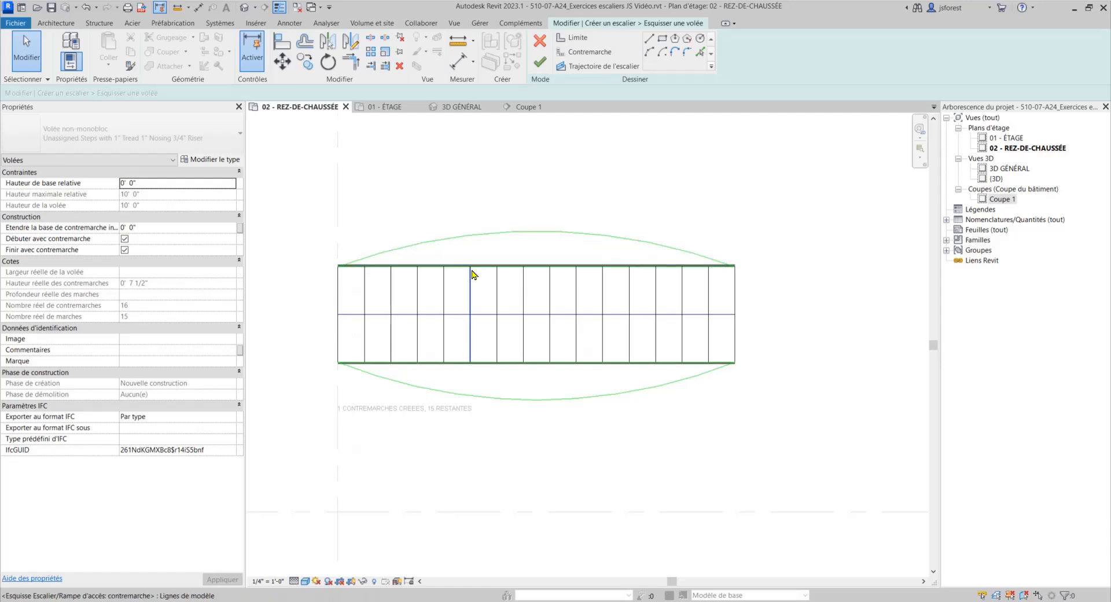
Delete the two original straight boundary lines along the upper and lower edges of the flight sketch.
scroll(510, 272, "up", 2)
left_click(512, 265)
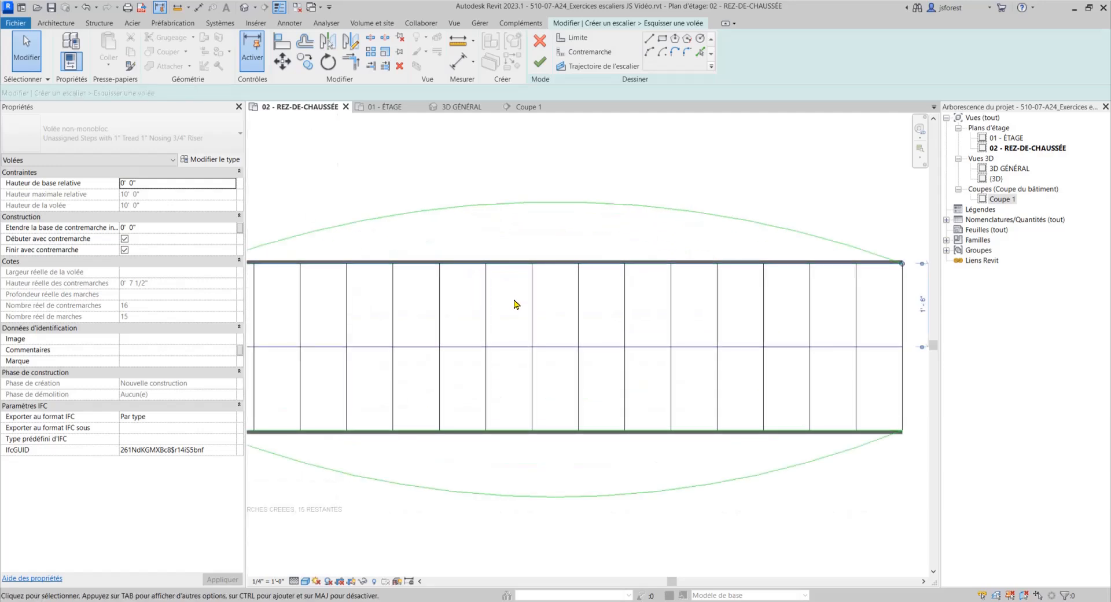
key("Delete")
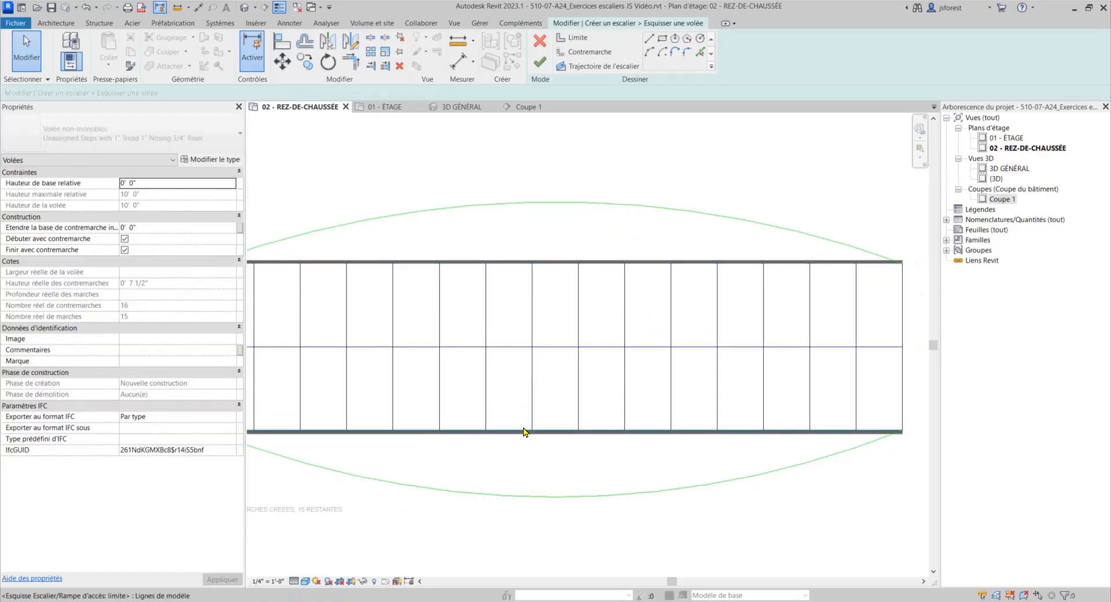
scroll(511, 311, "down", 3)
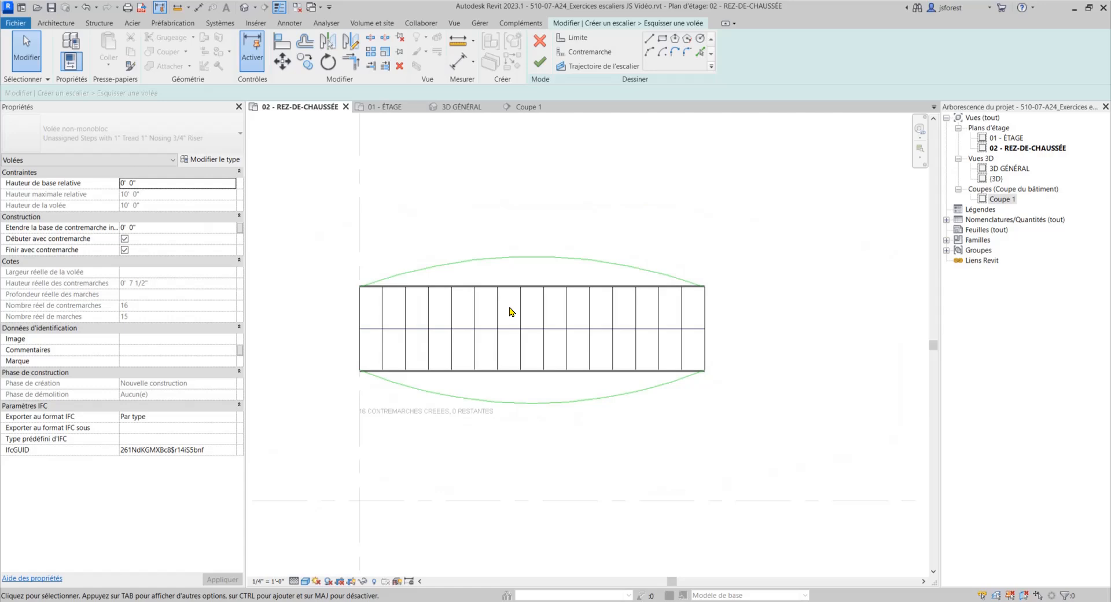
scroll(521, 303, "down", 2)
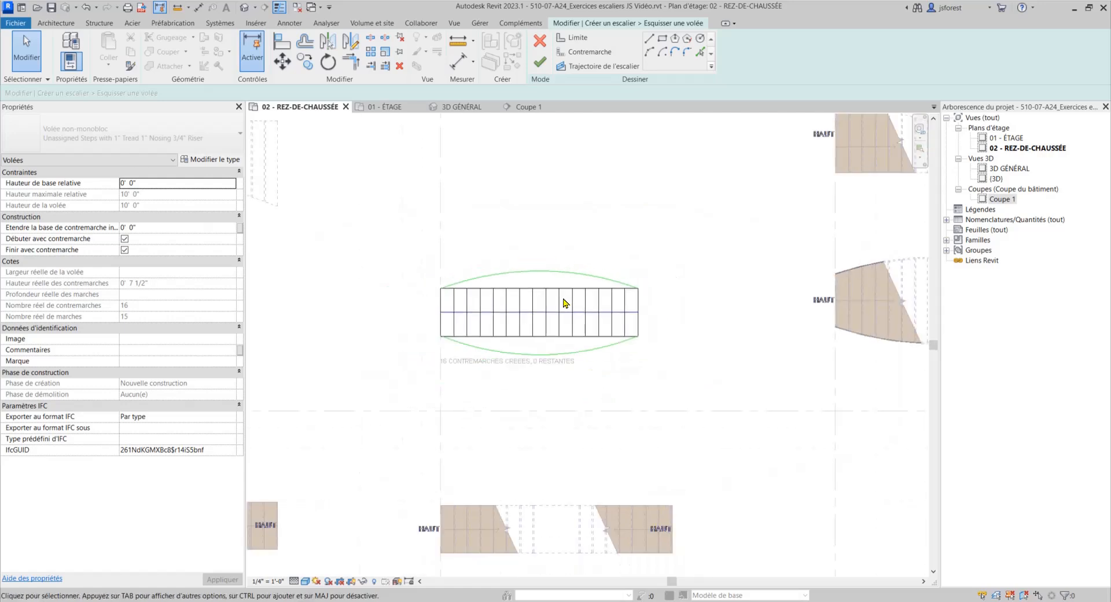
Flatten the lower boundary arc to a radius of about 23'-10" and finish the flight sketch.
scroll(553, 347, "up", 3)
left_click(541, 351)
mouse_move(526, 350)
left_mouse_down()
mouse_move(526, 339)
mouse_move(534, 352)
left_mouse_up()
scroll(582, 306, "down", 1)
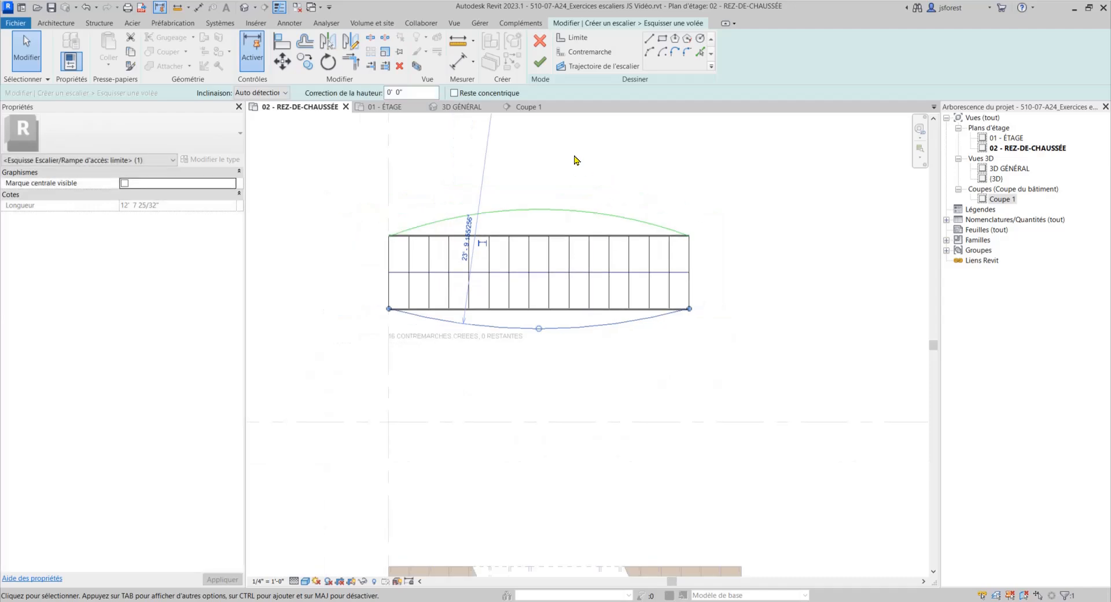
left_click(540, 62)
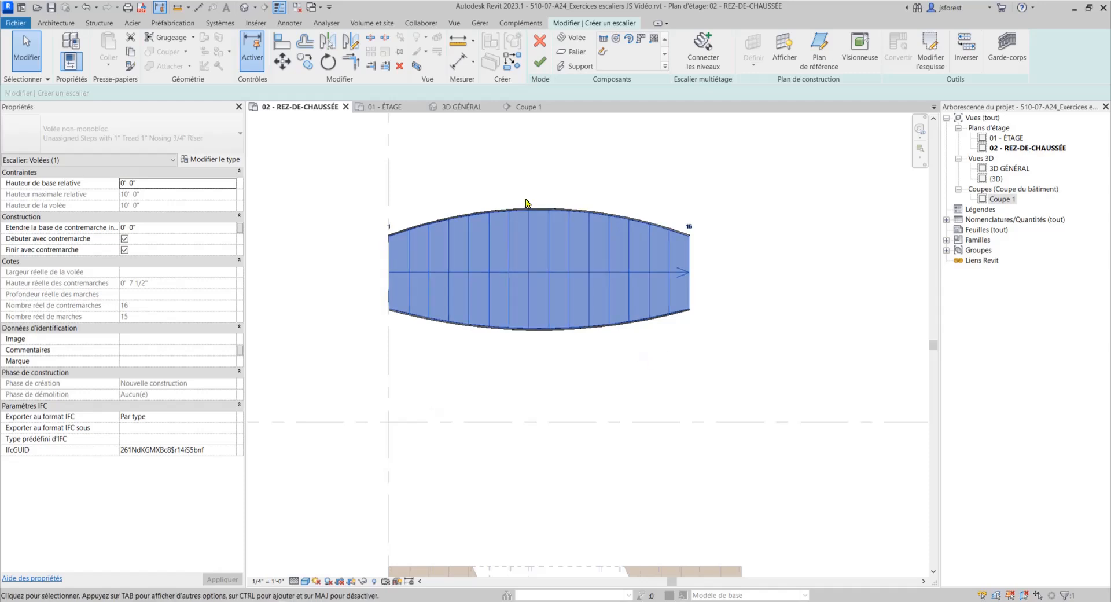
Finish the stair edit so the curved-sided stair is placed in the ground-floor plan.
middle_click_drag(539, 205, 575, 241)
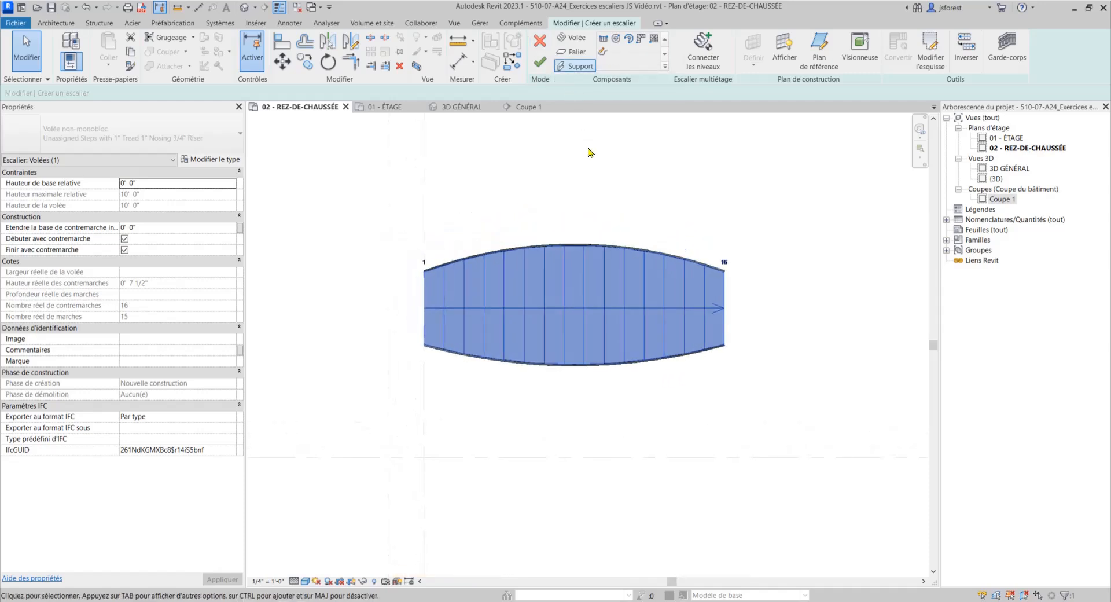
scroll(585, 136, "down", 1)
left_click(540, 62)
scroll(608, 437, "down", 3)
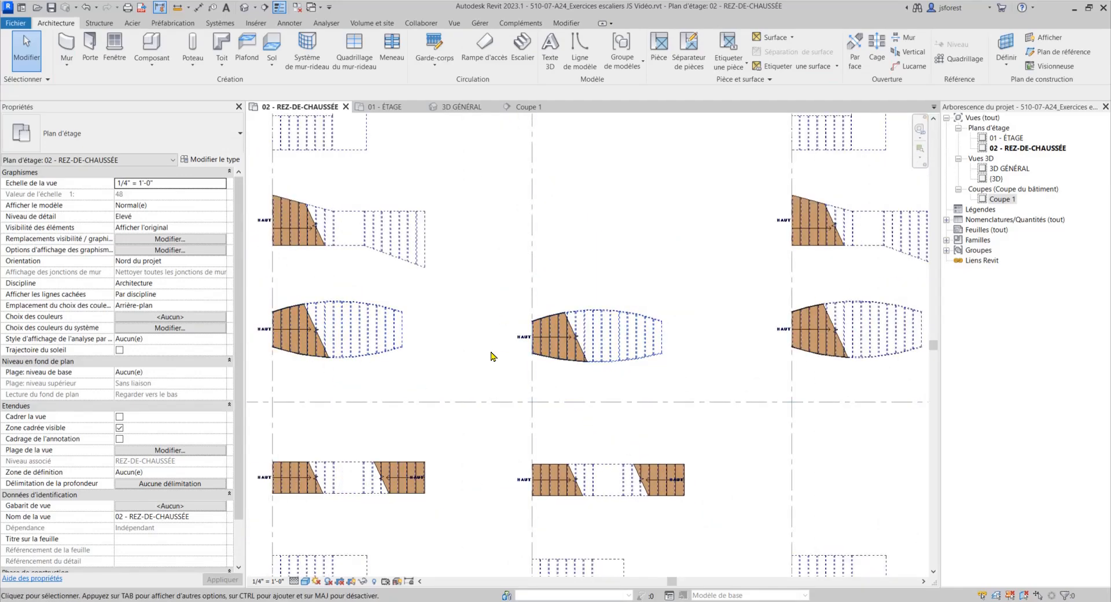
Examine the curved-sided stair in the 3D GÉNÉRAL view and back in the 02 - REZ-DE-CHAUSSÉE plan.
left_click(460, 107)
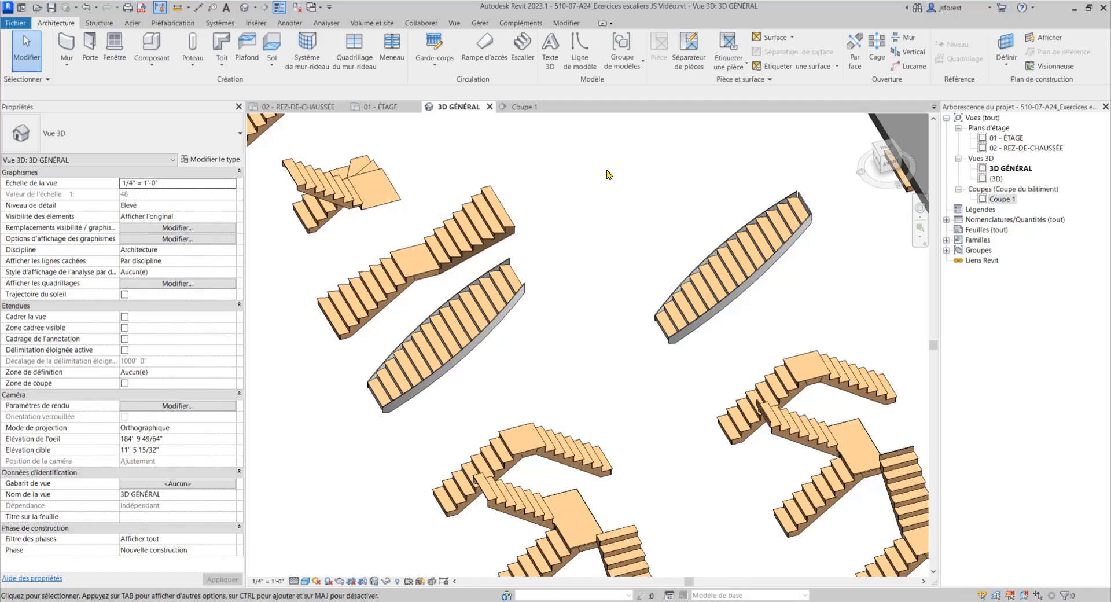
left_click(297, 107)
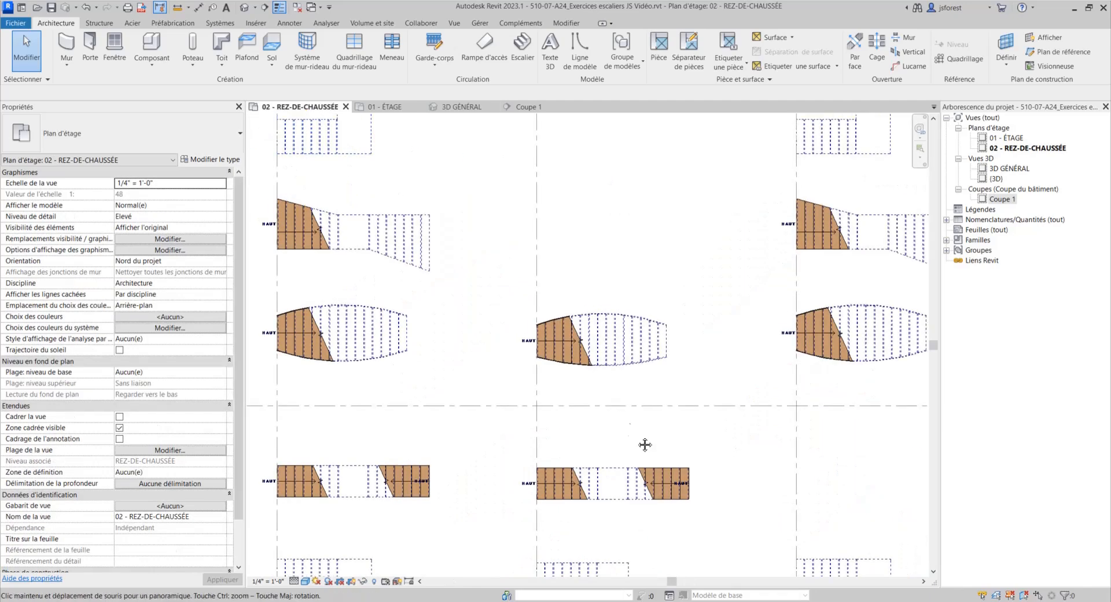
middle_click_drag(646, 444, 651, 456)
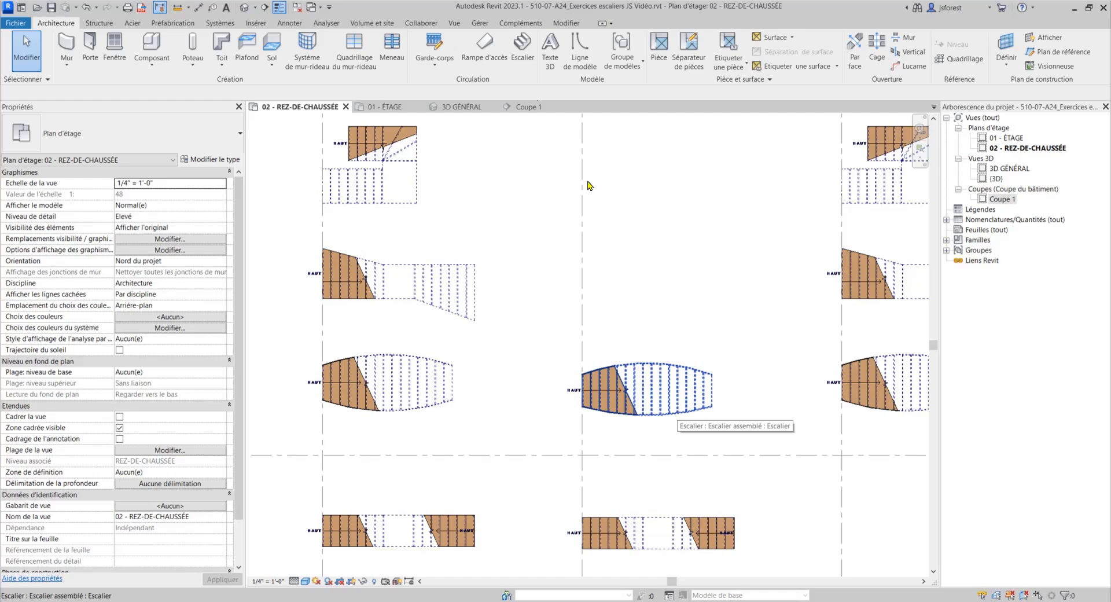
middle_click_drag(637, 393, 649, 412)
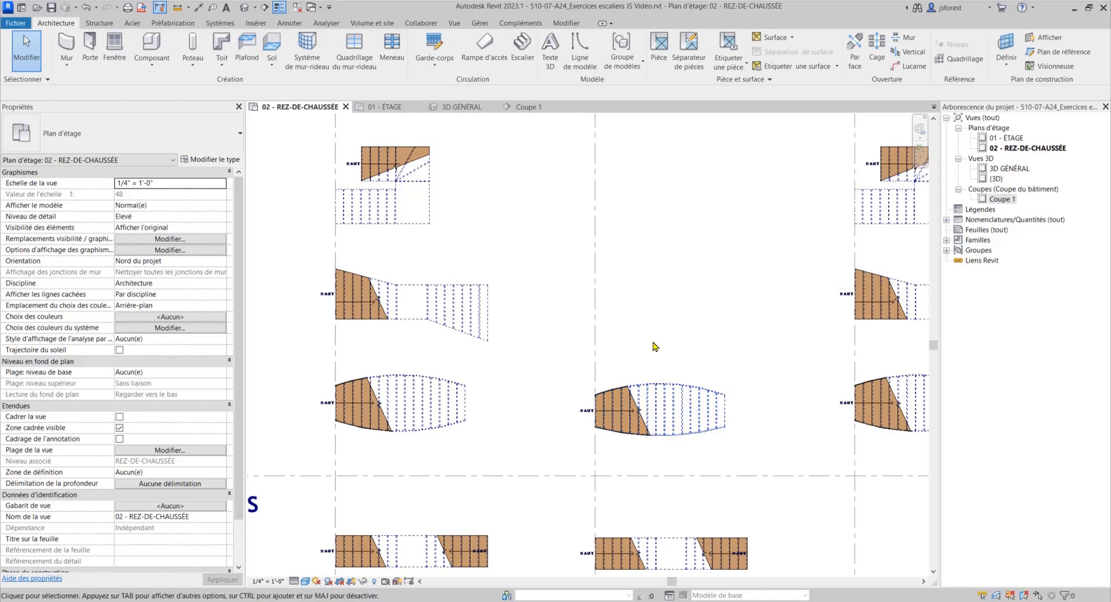
middle_click_drag(660, 345, 672, 348)
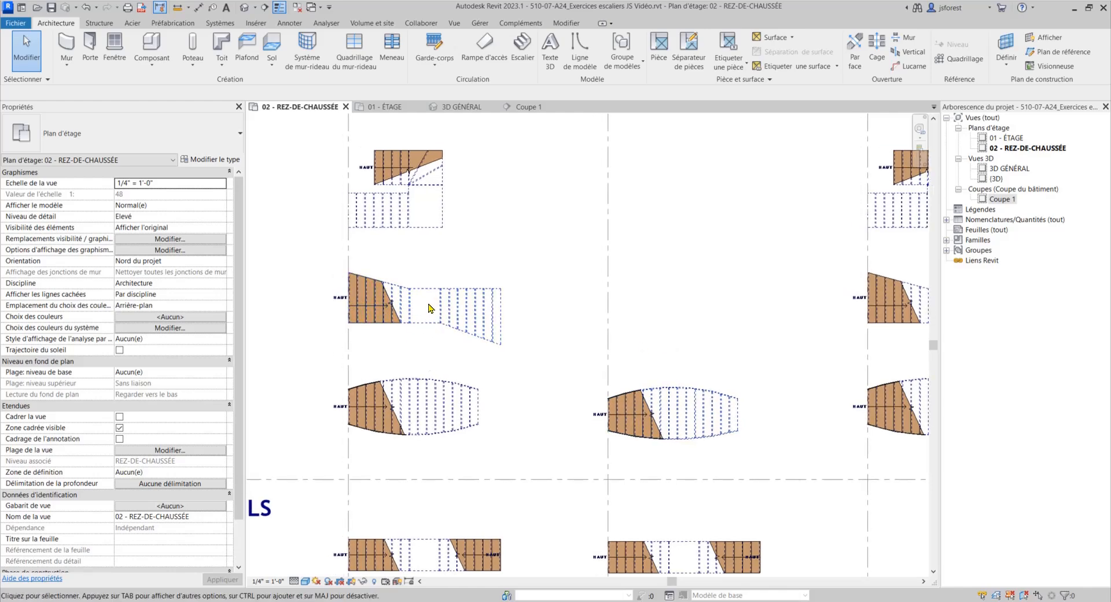
Start a new stair in the ground-floor plan with the Residential - Open 2 Sides type.
middle_click_drag(476, 317, 460, 351)
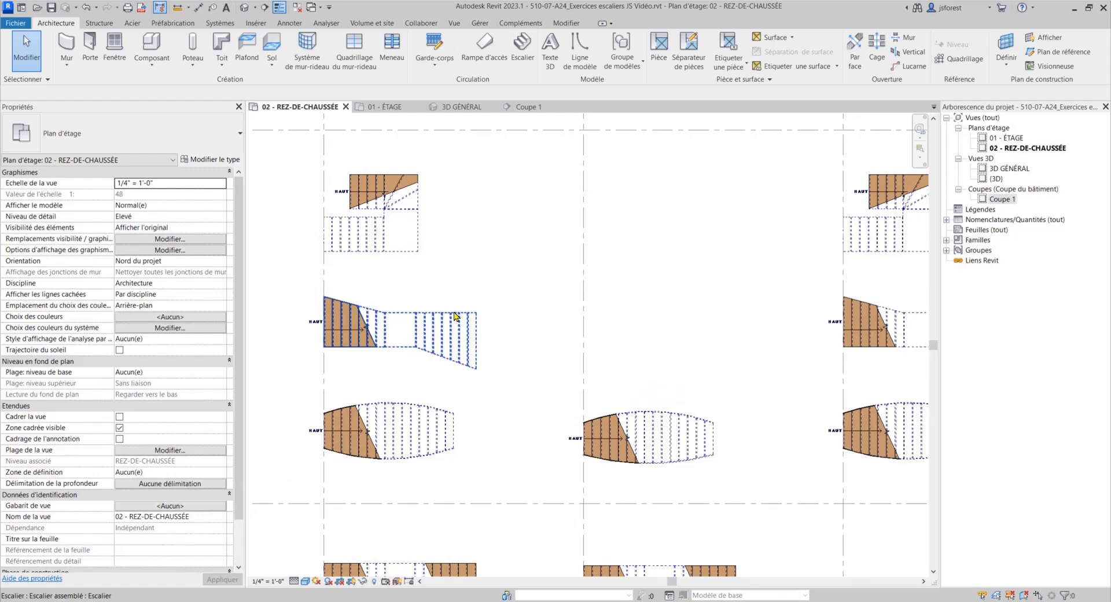
left_click(523, 45)
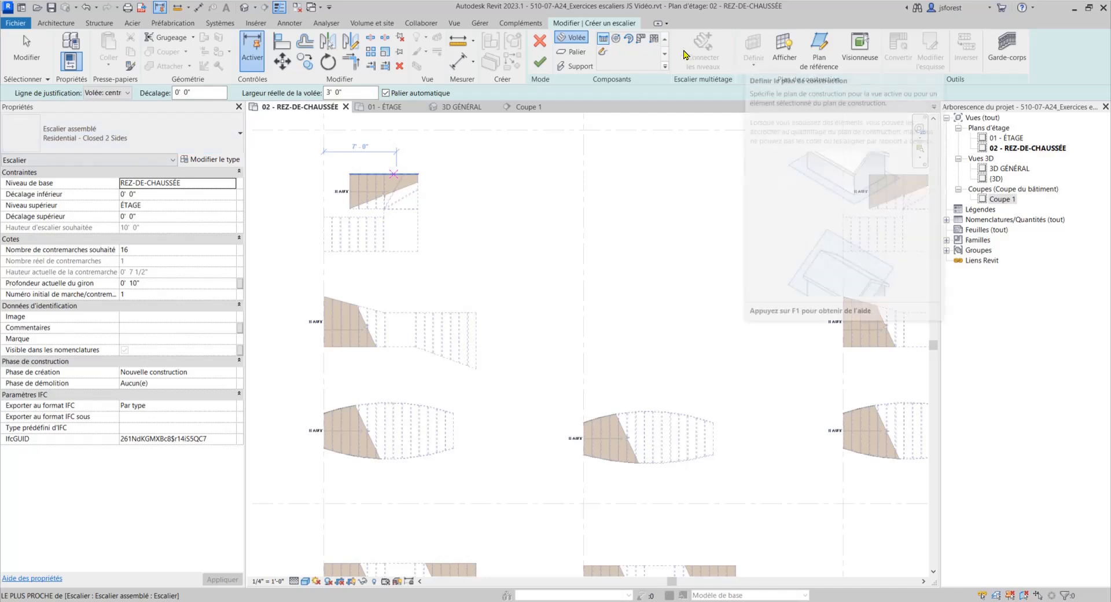
left_click(154, 144)
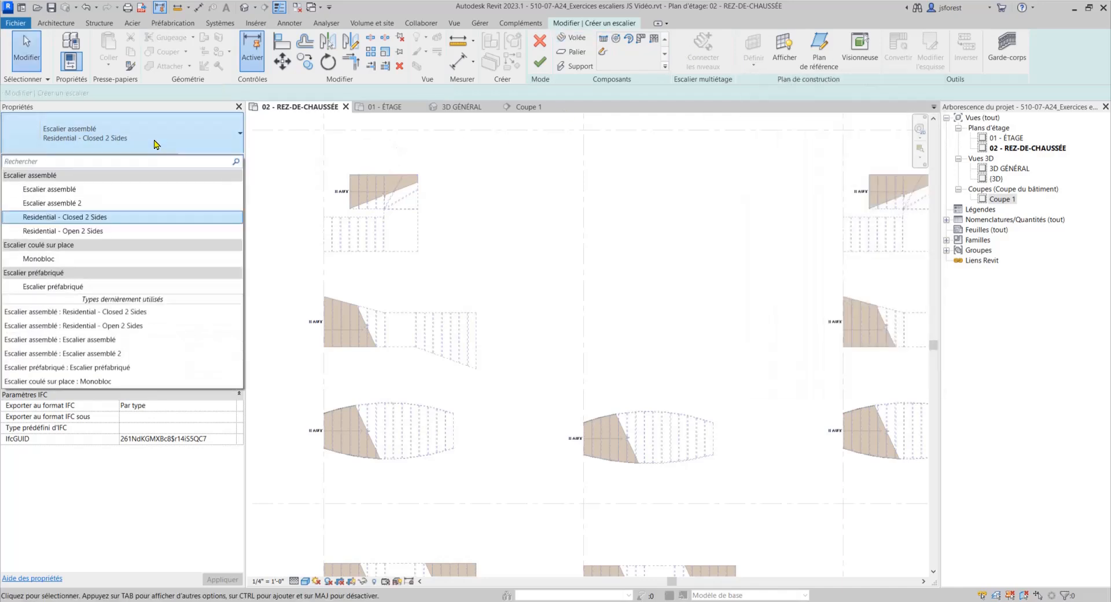
left_click(82, 231)
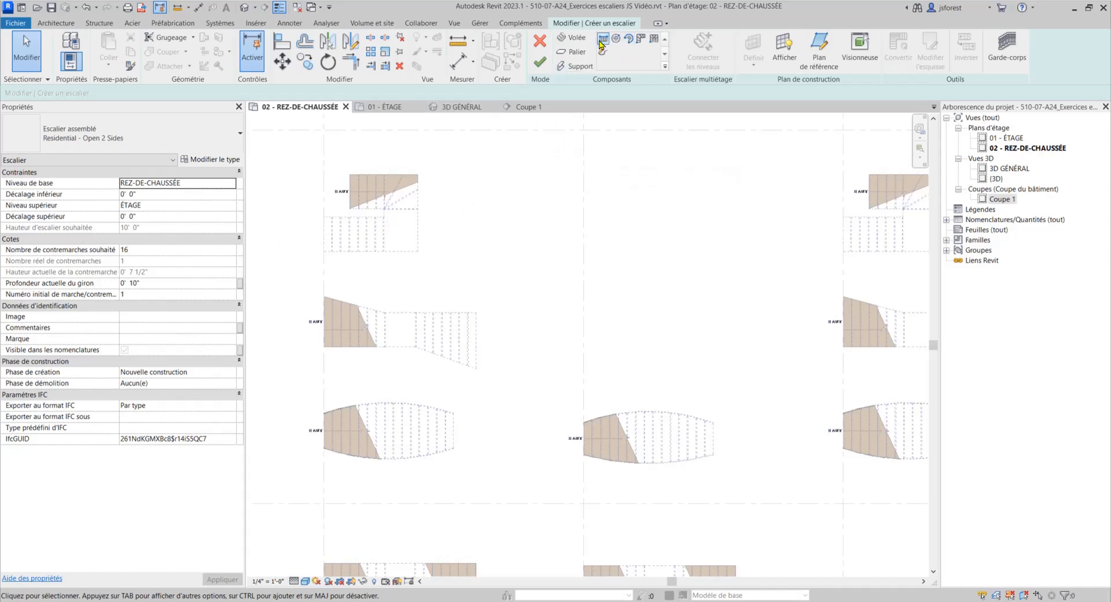
Draw two aligned straight runs of 8 risers, each 5'-10" long, from the grid line above the curved-sided stair, with a 3'-0" automatic landing between them.
left_click(602, 40)
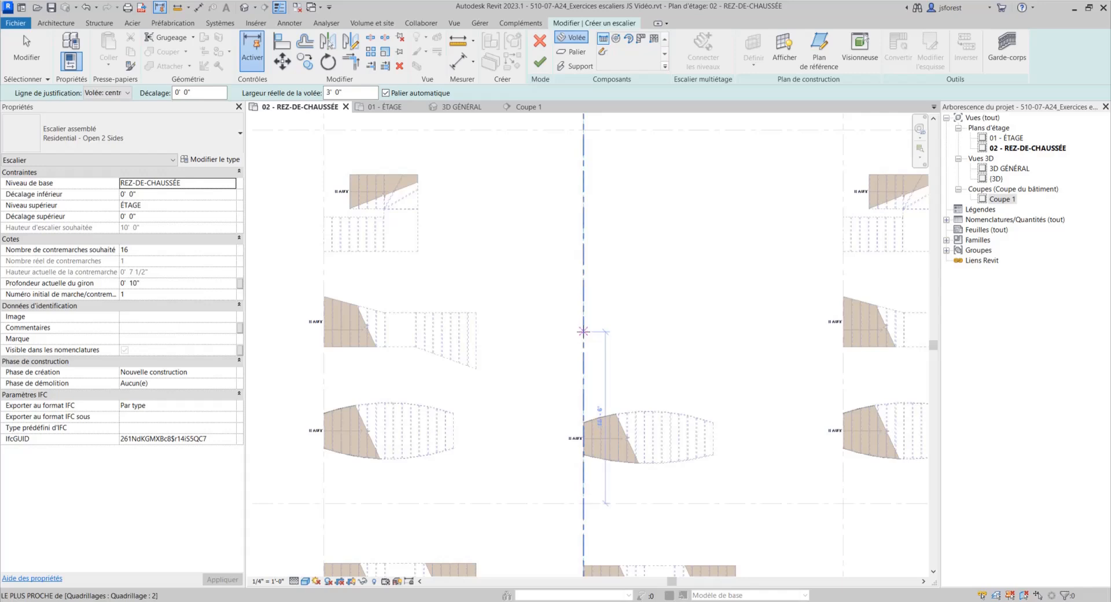
left_click(583, 331)
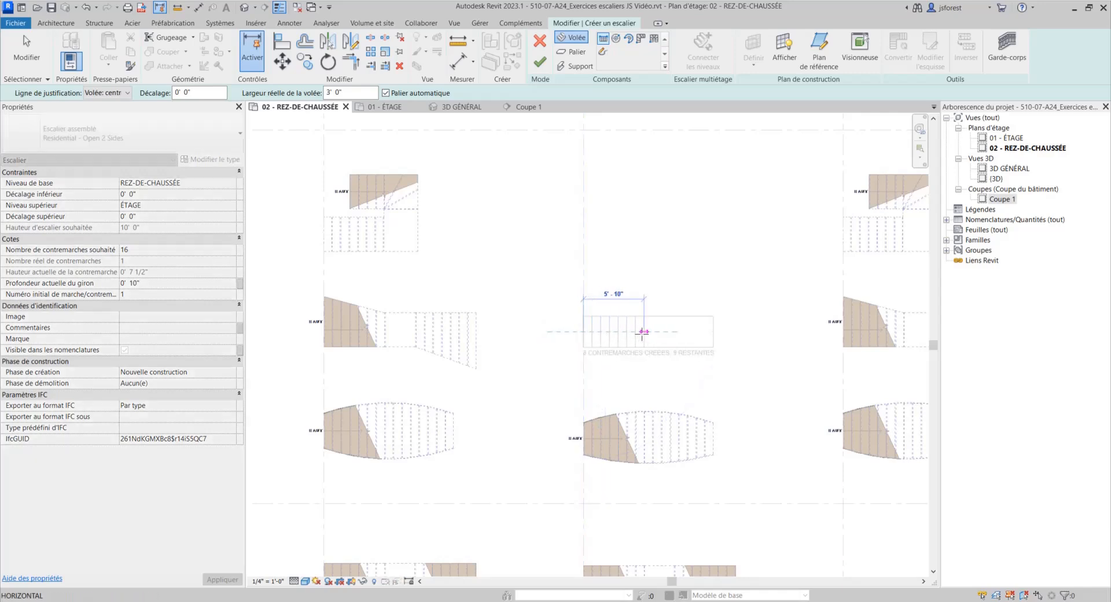
left_click(644, 332)
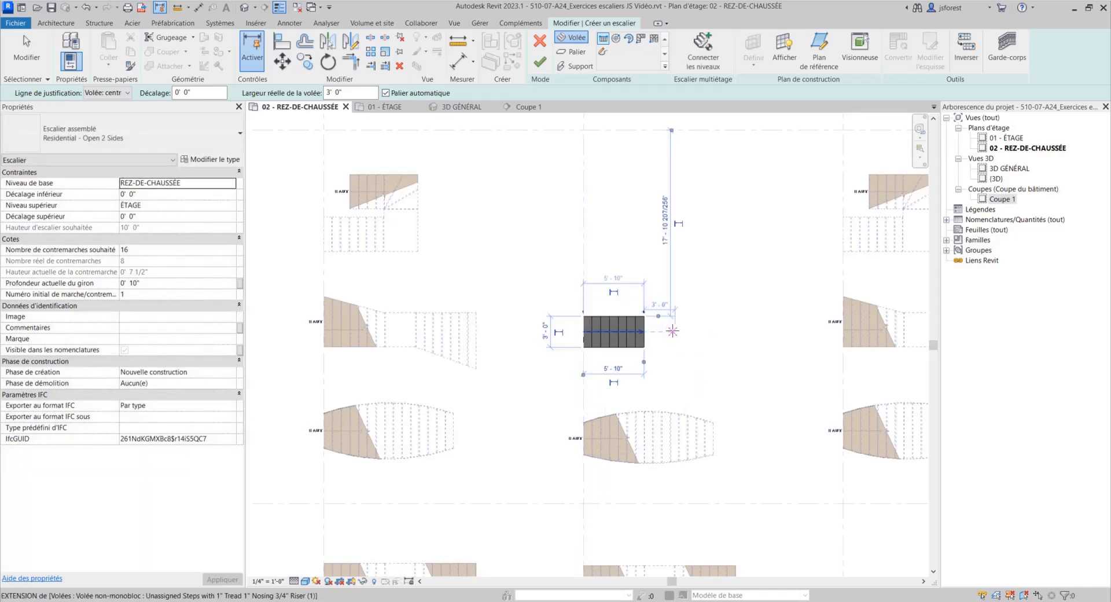
left_click(674, 332)
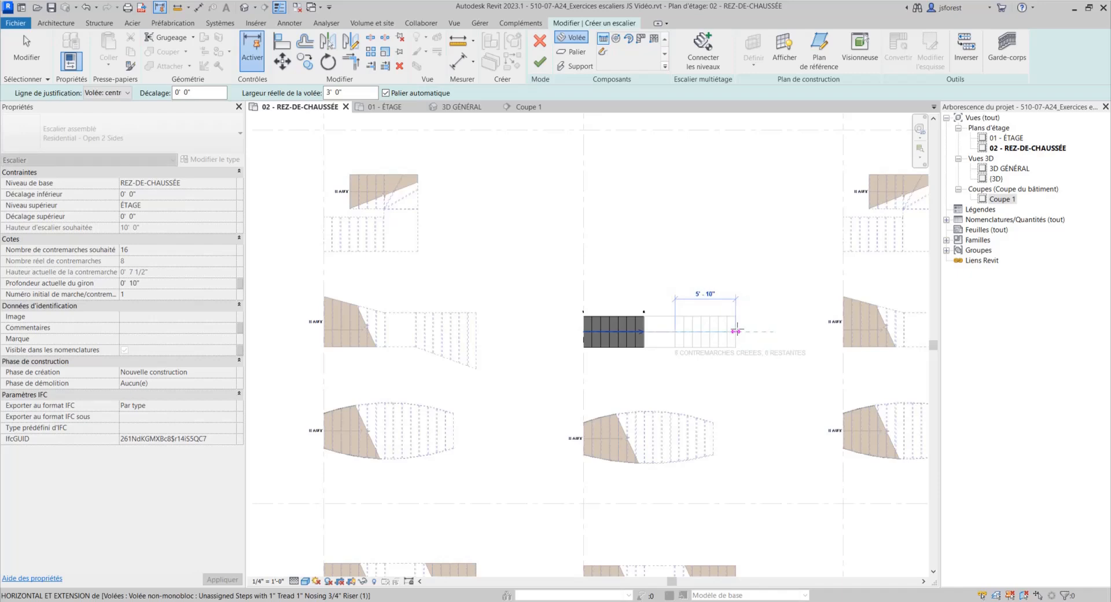
left_click(736, 331)
key("Escape")
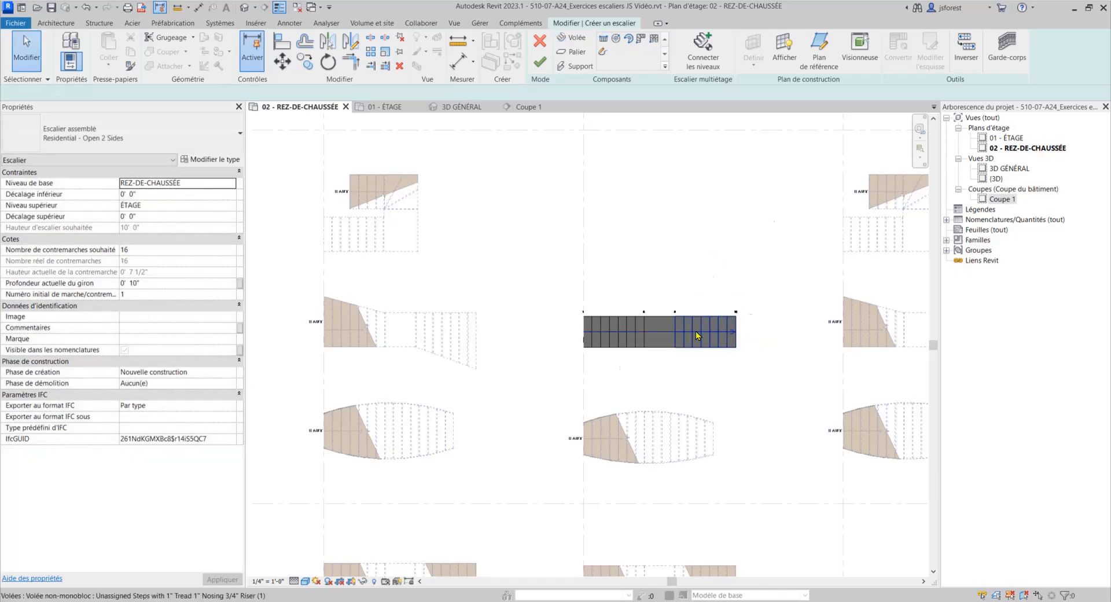
Convert the upper run beyond the landing to a custom sketch-based run and open its sketch for editing.
left_click(695, 331)
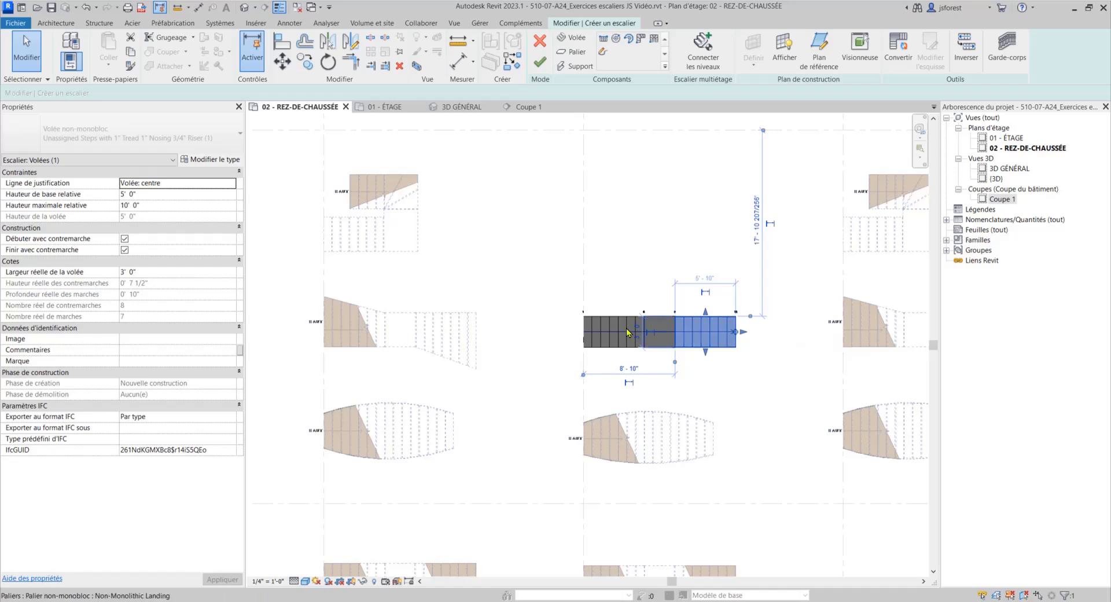
left_click(889, 55)
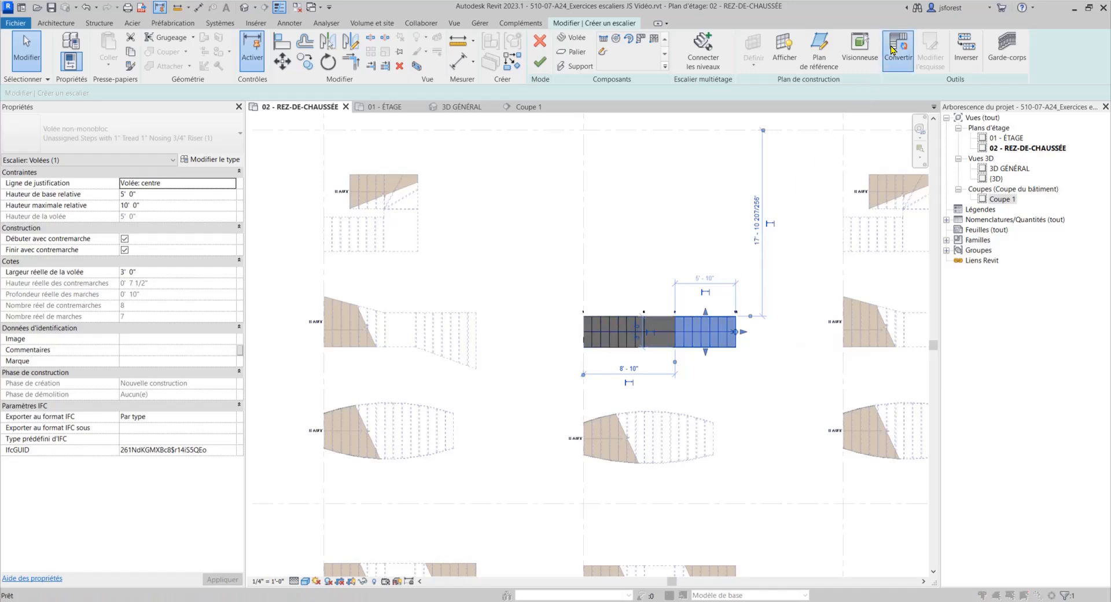
left_click(627, 337)
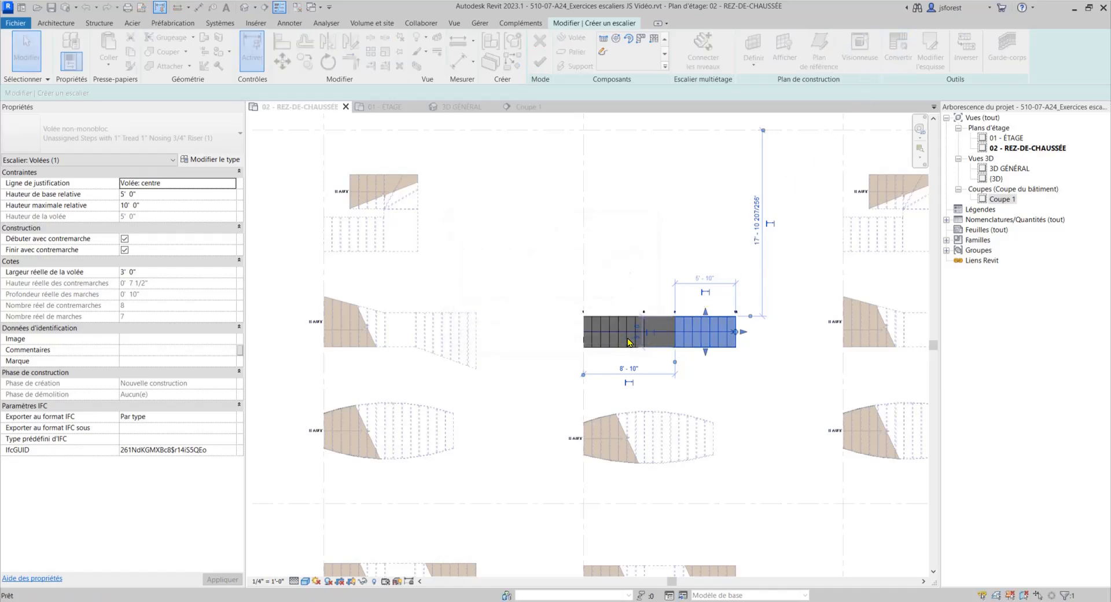
scroll(735, 346, "up", 2)
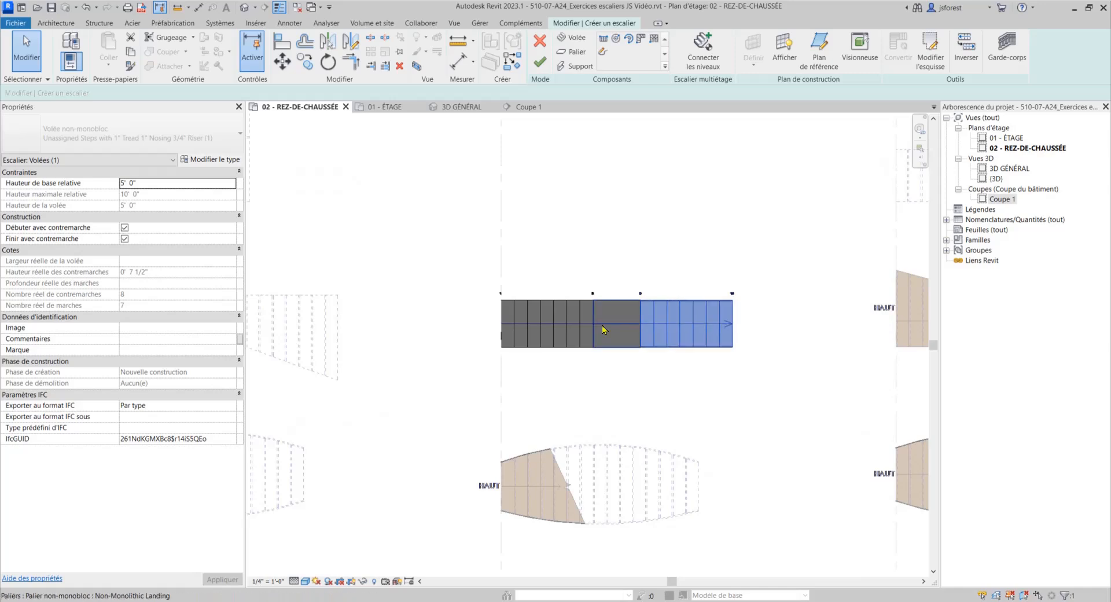
double_click(670, 316)
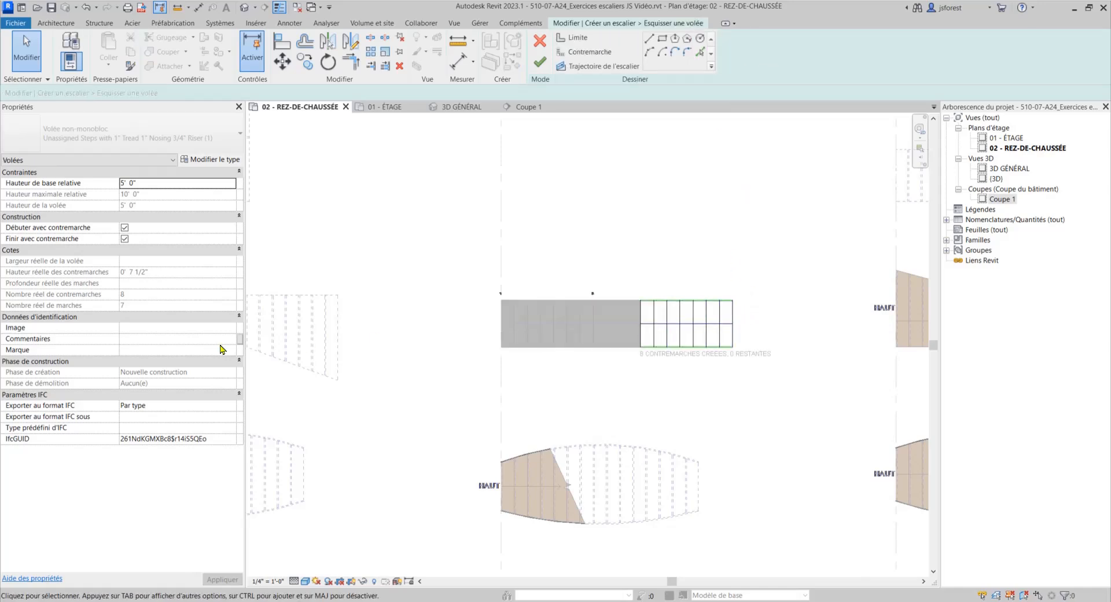
Slant the run's lower boundary outward at its far end, about 6'-0 1/2" long at 15°, and finish the run sketch.
left_click(719, 346)
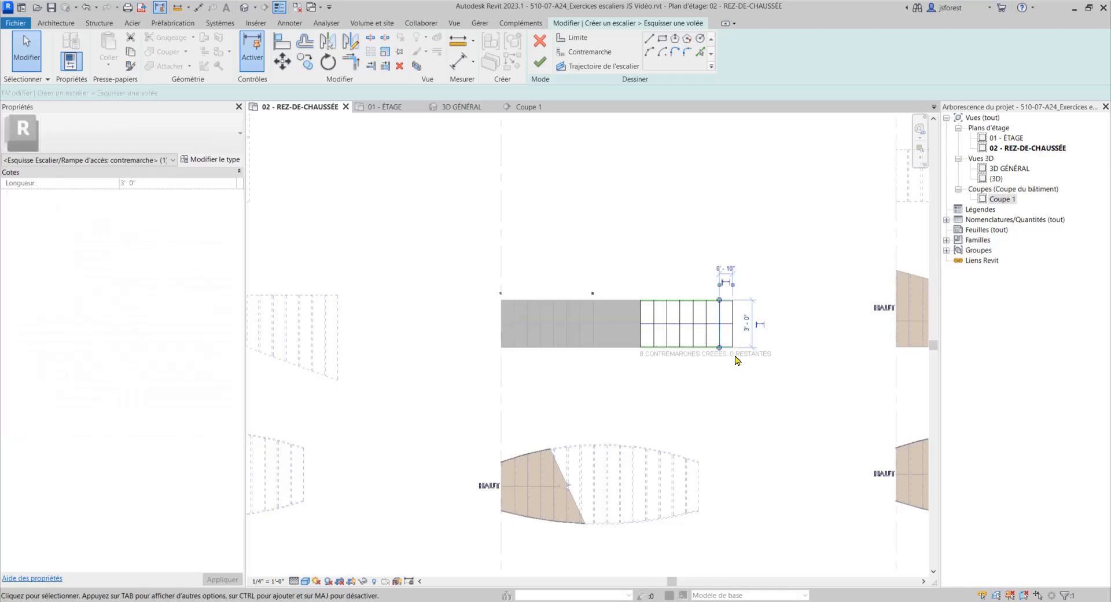
scroll(723, 355, "up", 3)
left_click(724, 345)
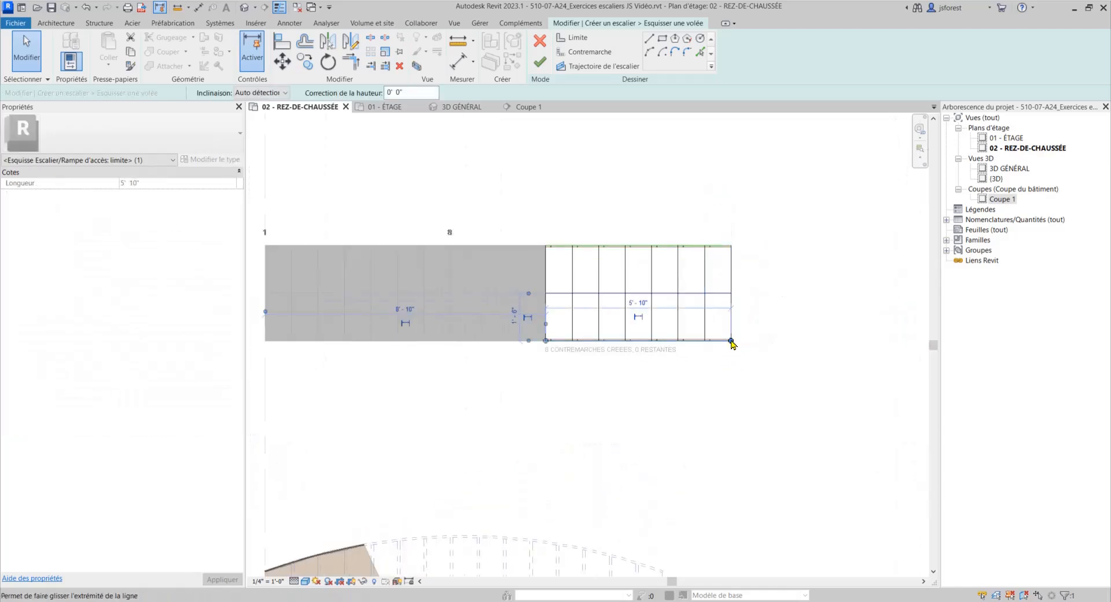
left_click_drag(729, 342, 732, 388)
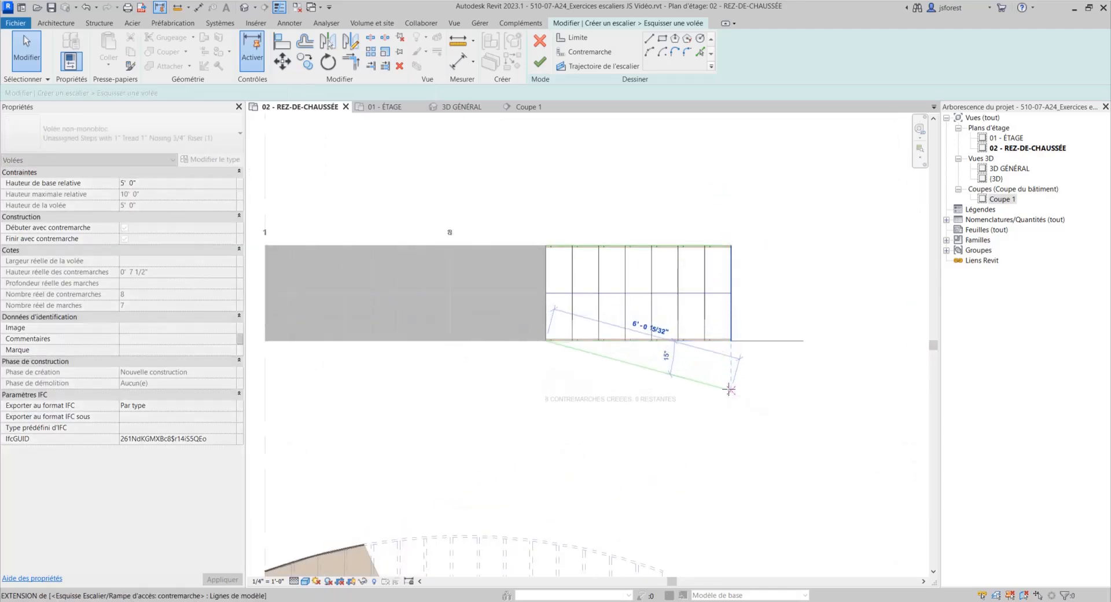
scroll(739, 346, "down", 3)
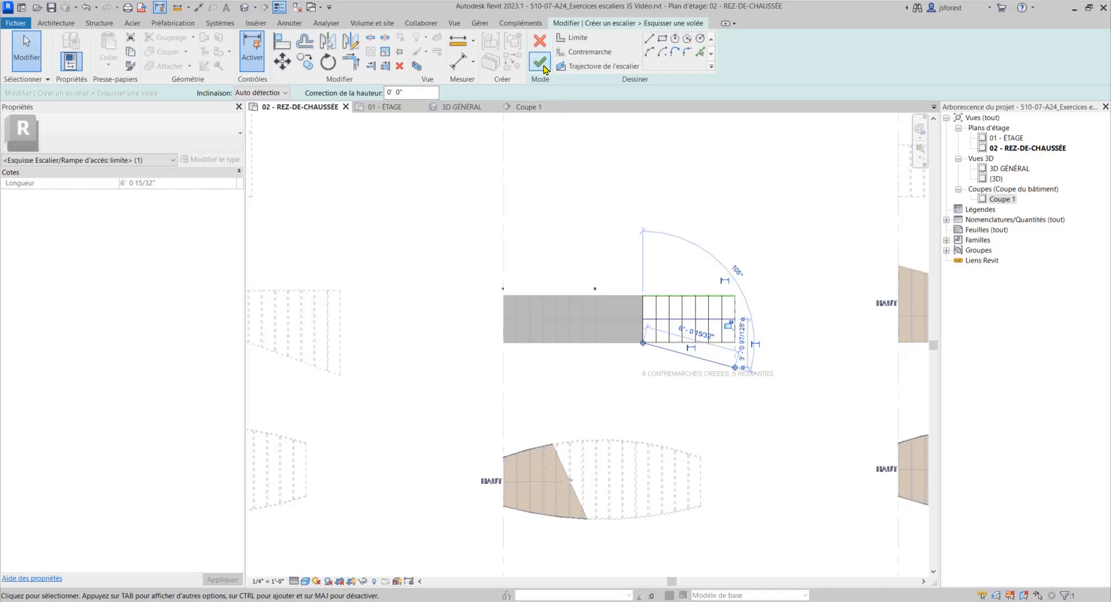
left_click(543, 67)
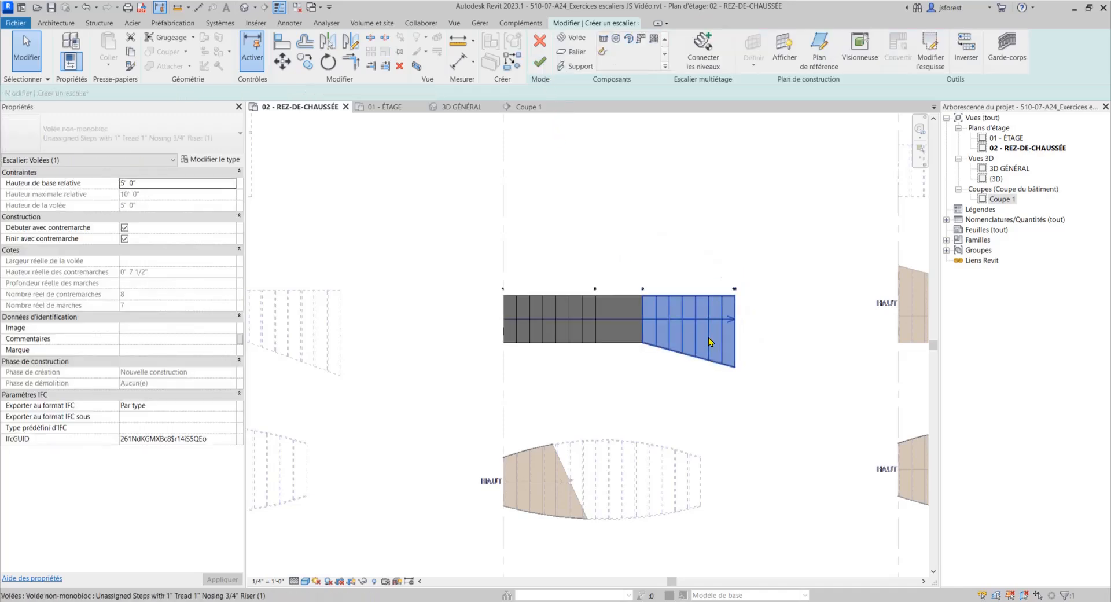
Convert the first run at the grid line to a custom sketch-based run and open its sketch for editing.
middle_click_drag(663, 324, 684, 350)
left_click(567, 333)
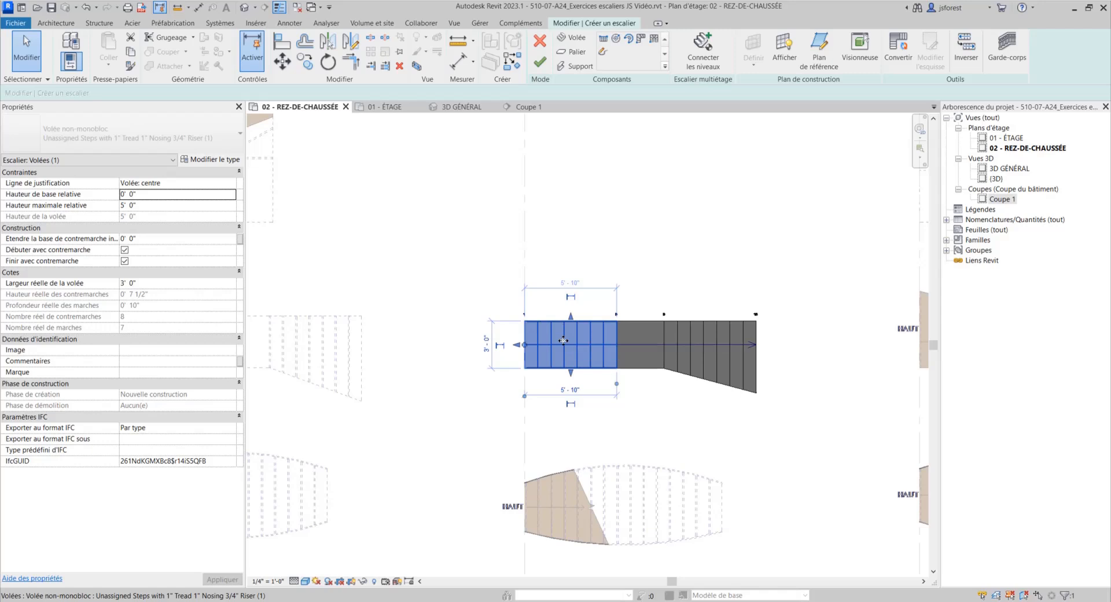
left_click(896, 49)
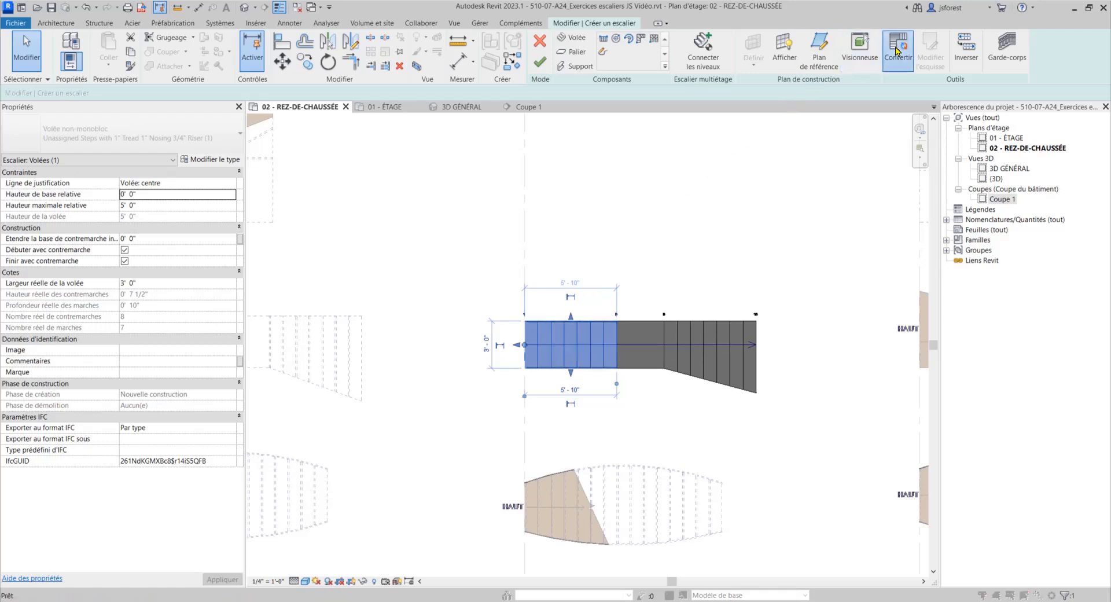
left_click(627, 335)
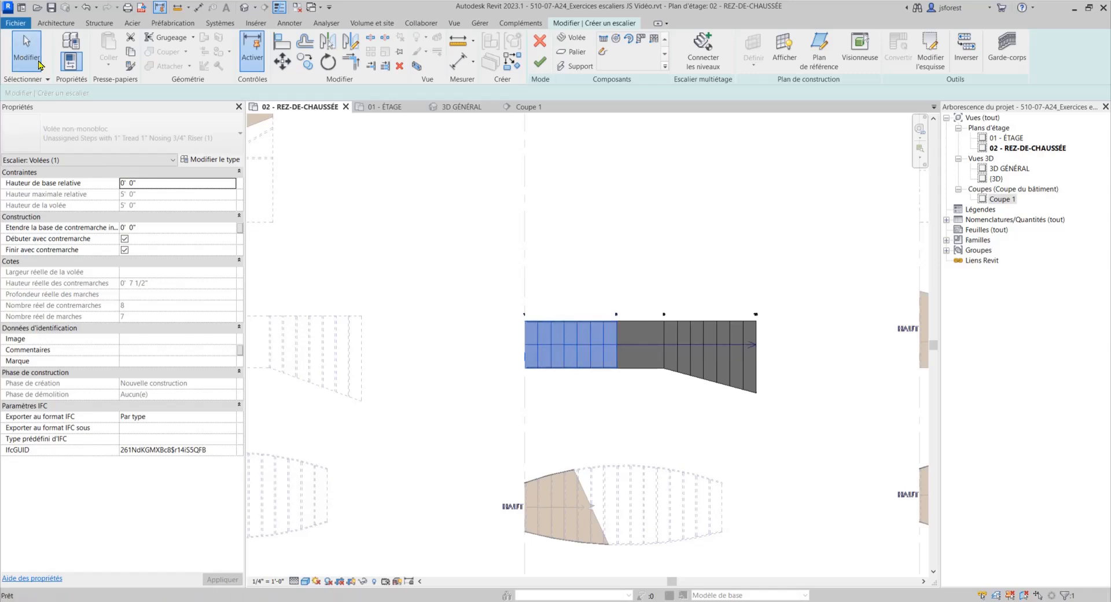
key("Escape")
left_click(570, 353)
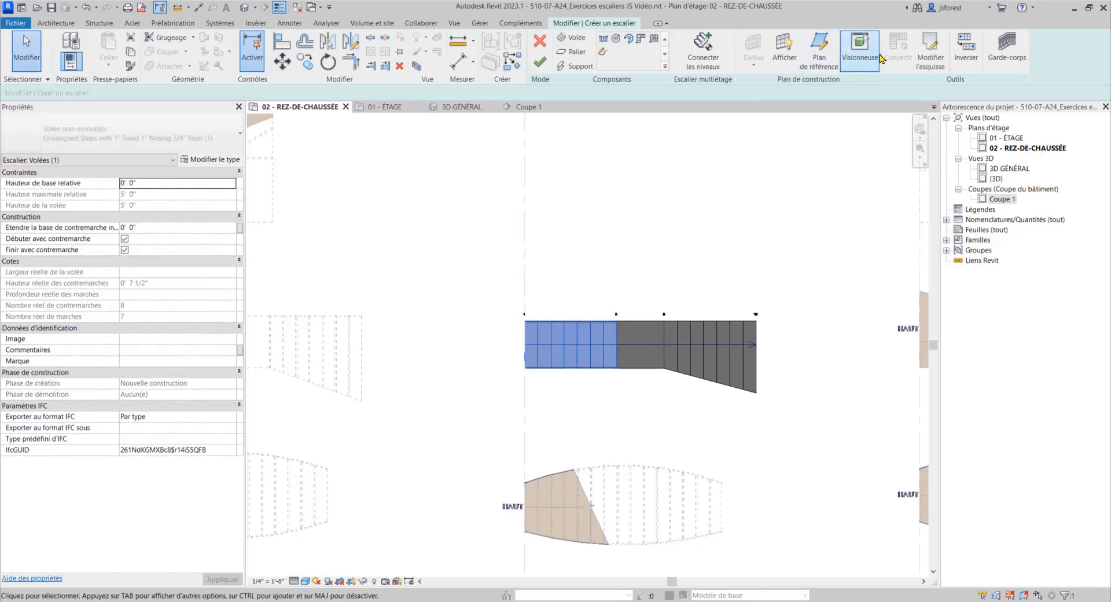
left_click(907, 65)
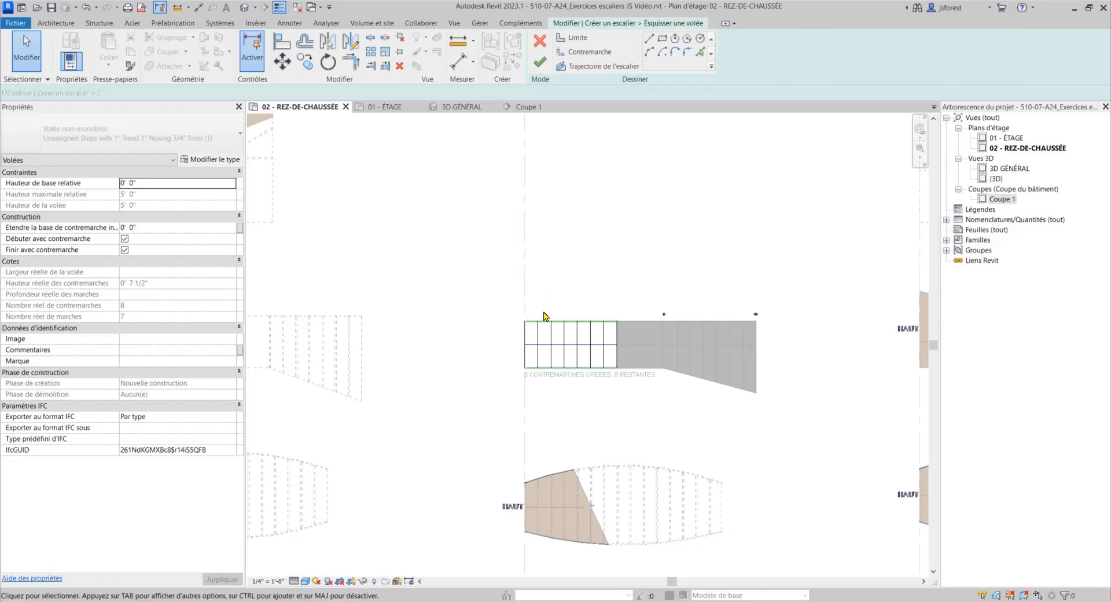
Slant the first run's upper boundary outward along the grid line to about 6'-1 5/8" long, and finish the sketch and the stair.
scroll(528, 335, "up", 4)
left_click(528, 334)
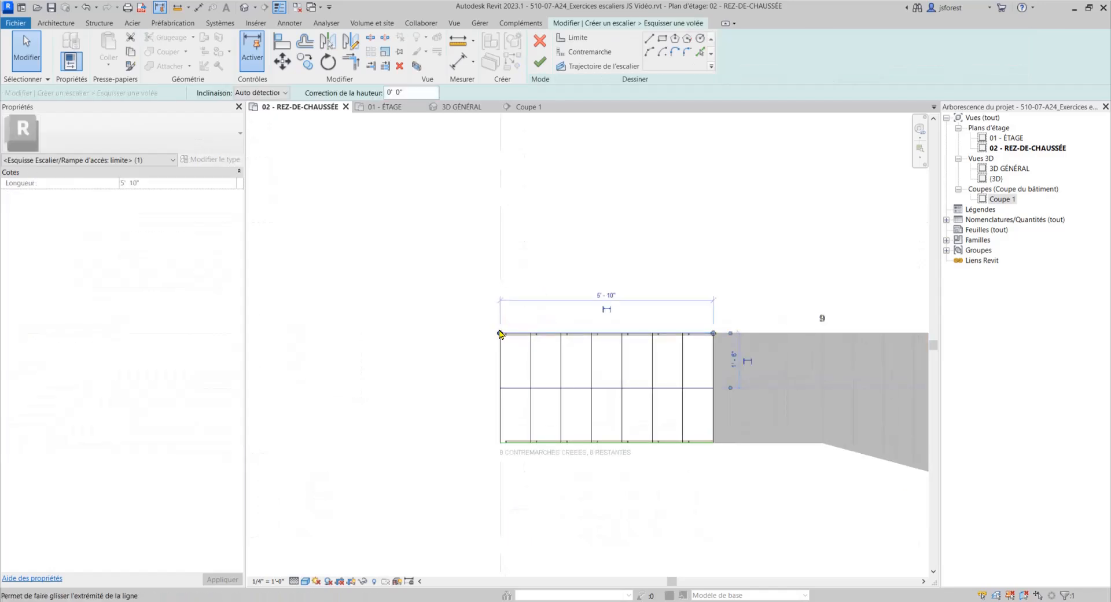
left_click_drag(500, 333, 499, 263)
scroll(490, 283, "down", 3)
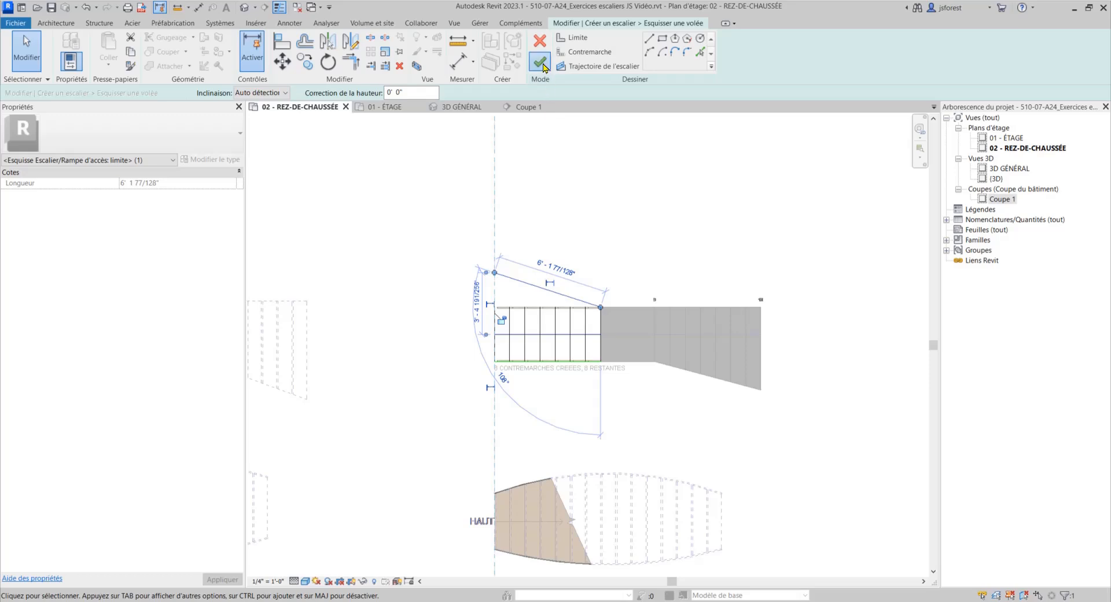
scroll(573, 308, "down", 1)
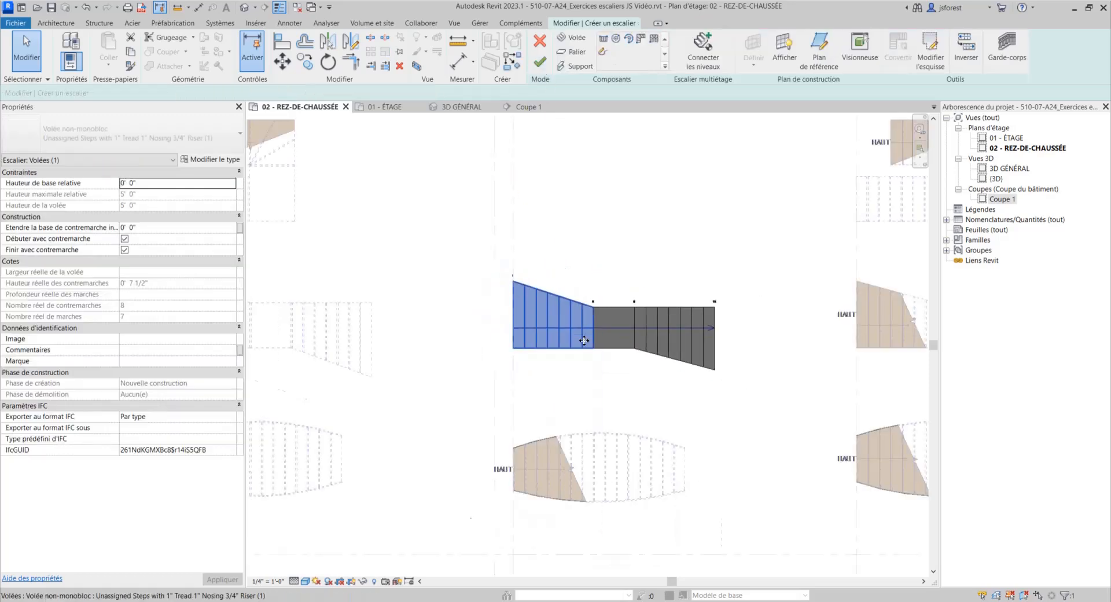
left_click(540, 61)
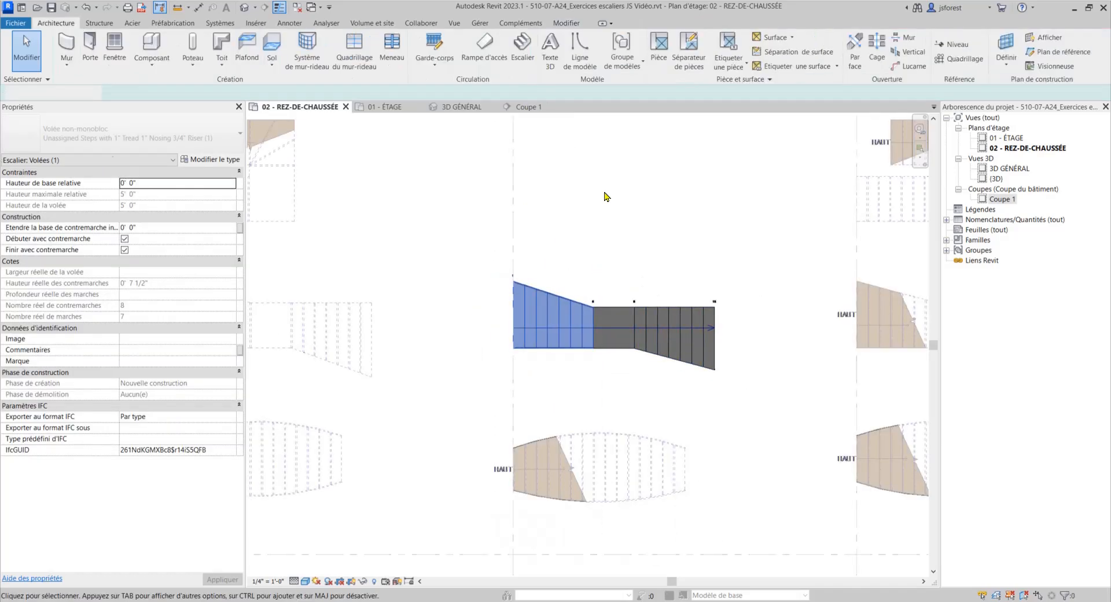
Examine the new flared stair in the 3D GÉNÉRAL view and the model winder stair in the 02 - REZ-DE-CHAUSSÉE plan.
scroll(611, 305, "down", 2)
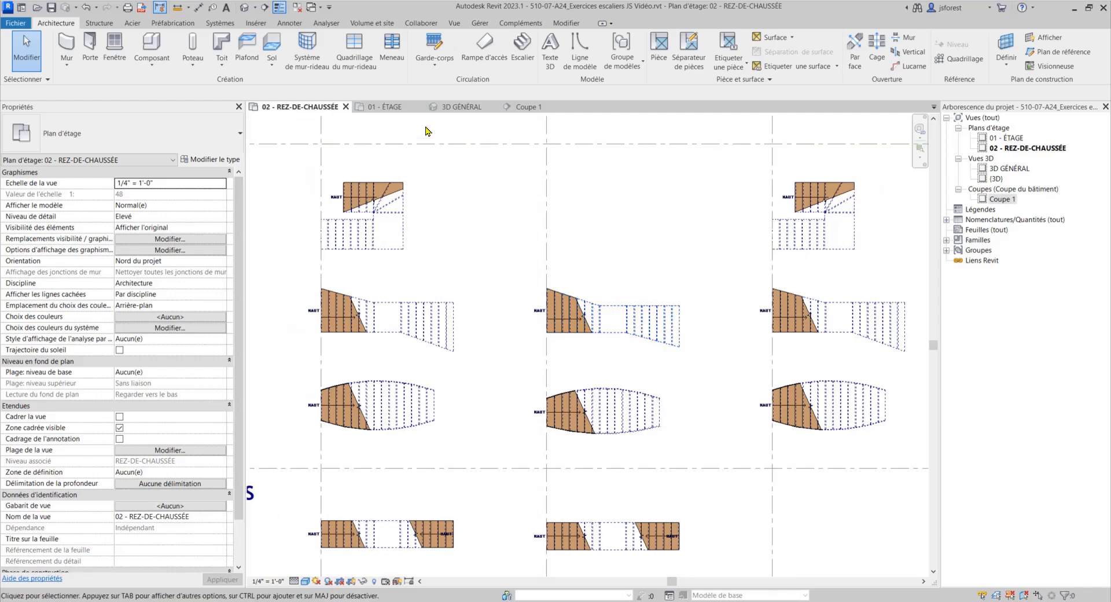
left_click(443, 107)
middle_click_drag(600, 319, 546, 408)
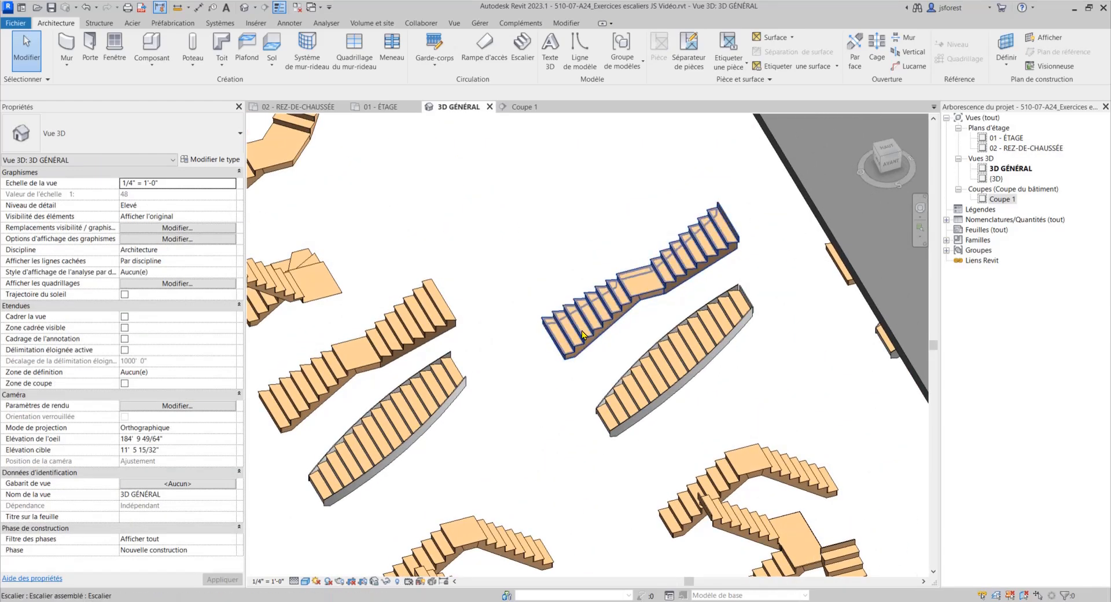
middle_click_drag(589, 322, 620, 288, "shift")
scroll(620, 287, "down", 2)
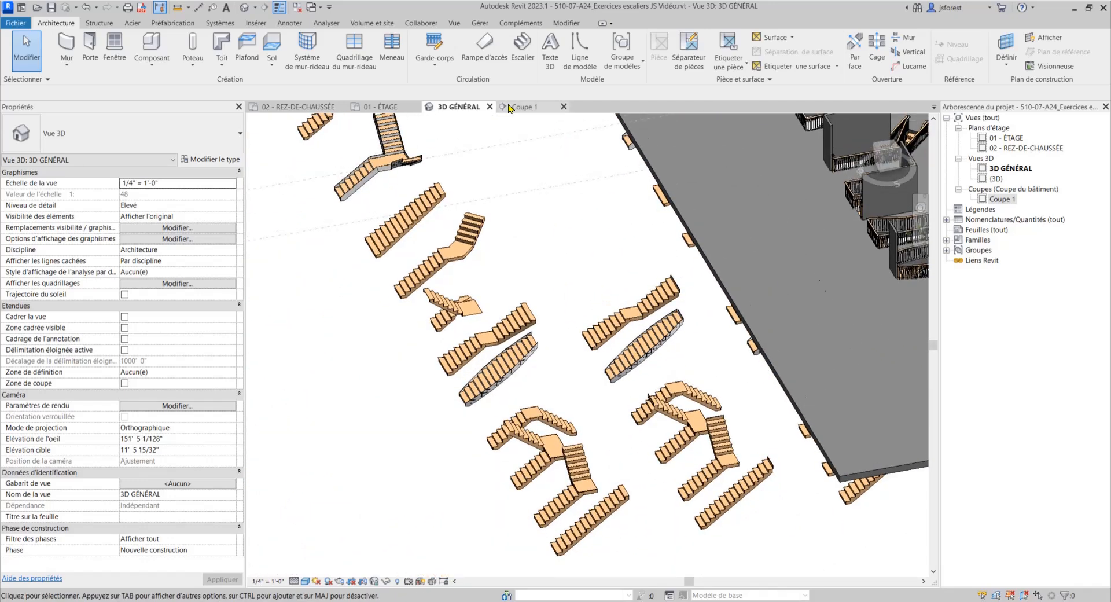
left_click(287, 107)
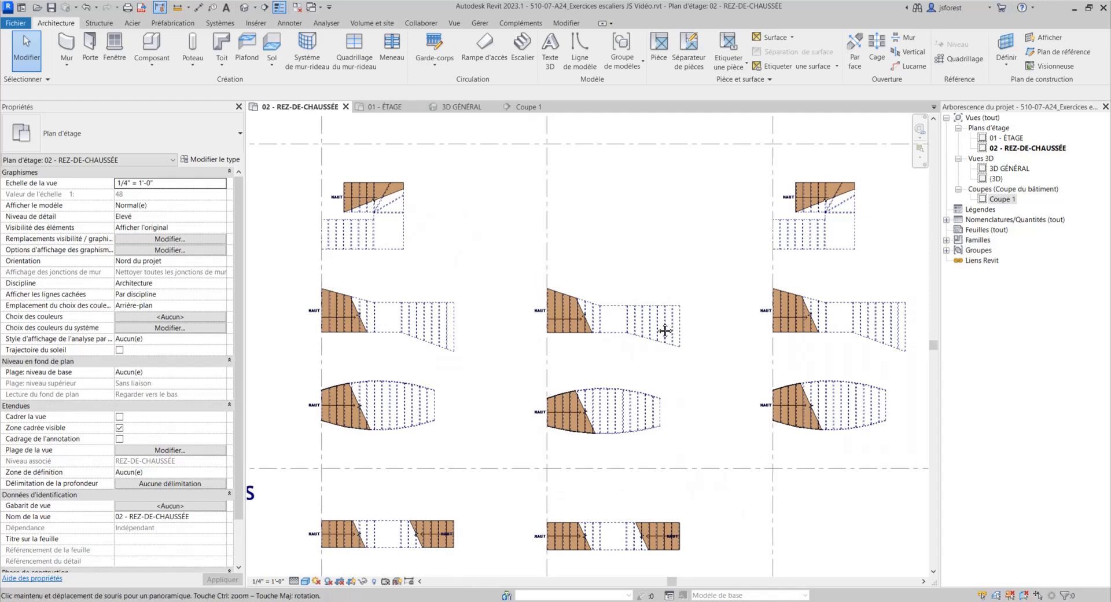
middle_click_drag(665, 324, 698, 382)
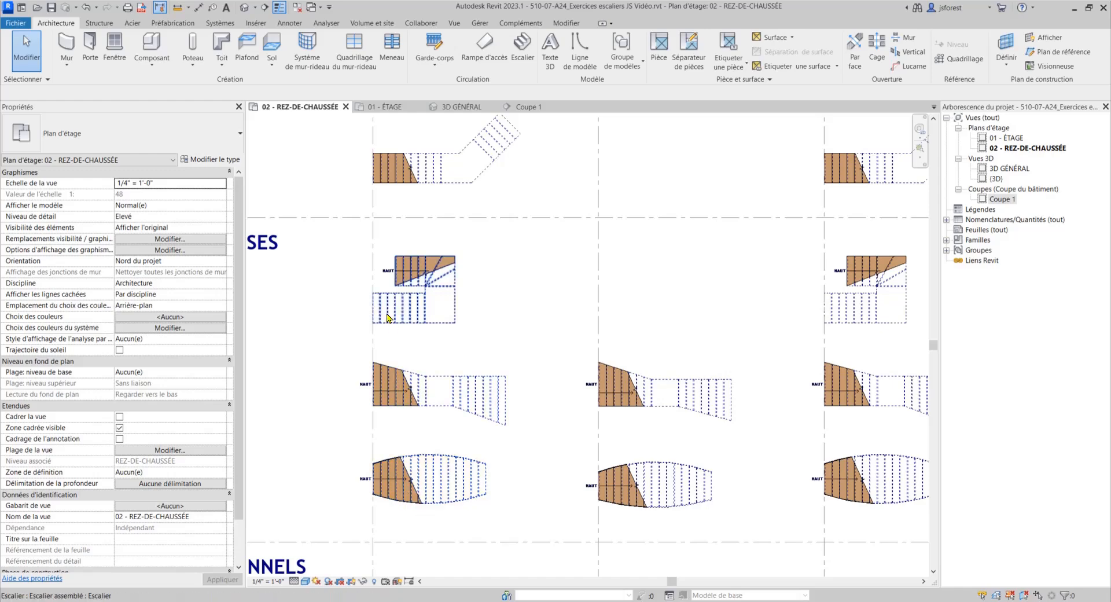
scroll(418, 301, "up", 2)
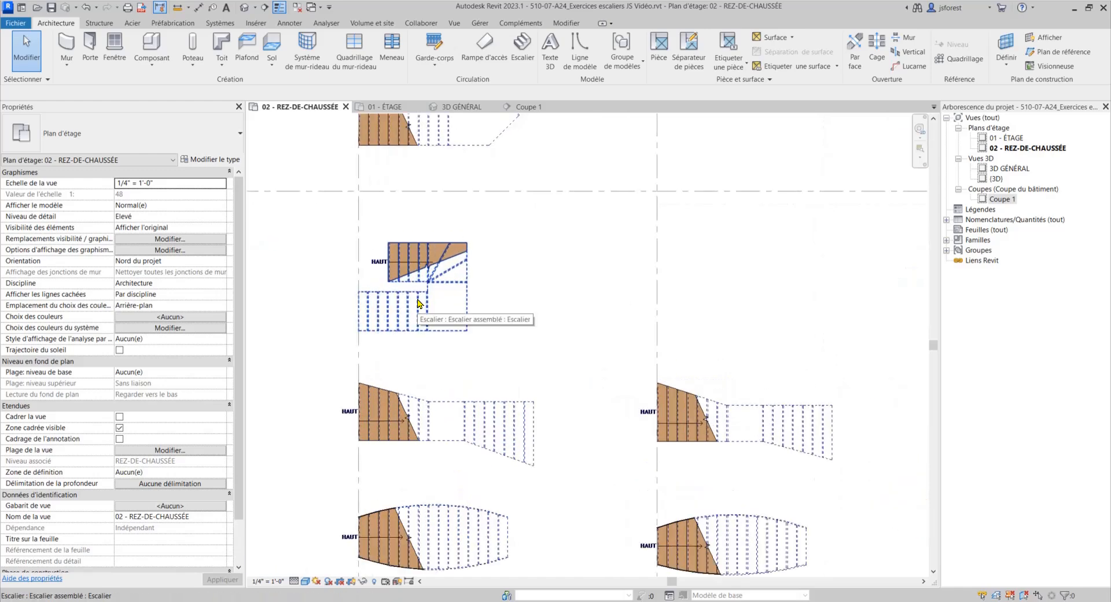
scroll(418, 301, "up", 1)
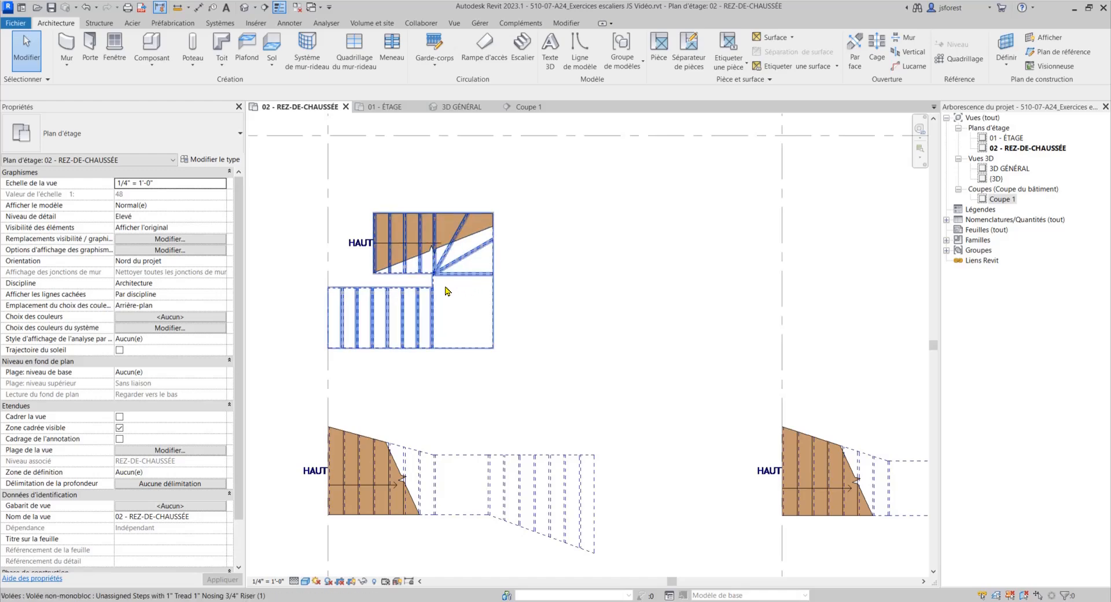
Place a U-shaped winder stair starting on the second vertical grid line and opening toward it, 4'-0" below the horizontal grid line.
scroll(474, 290, "down", 2)
middle_click_drag(577, 345, 555, 321)
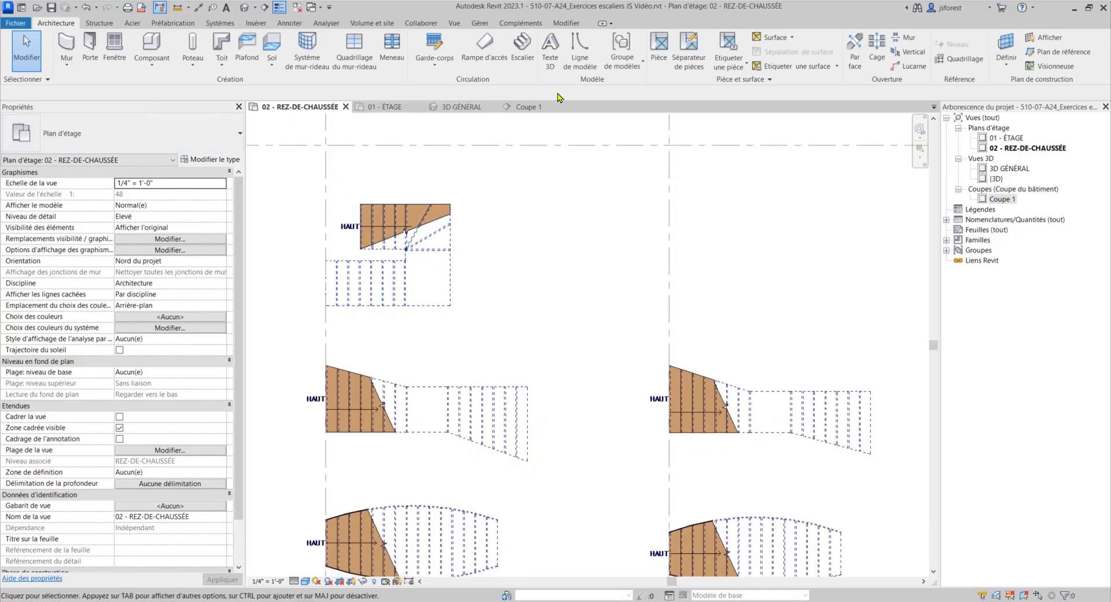
left_click(523, 48)
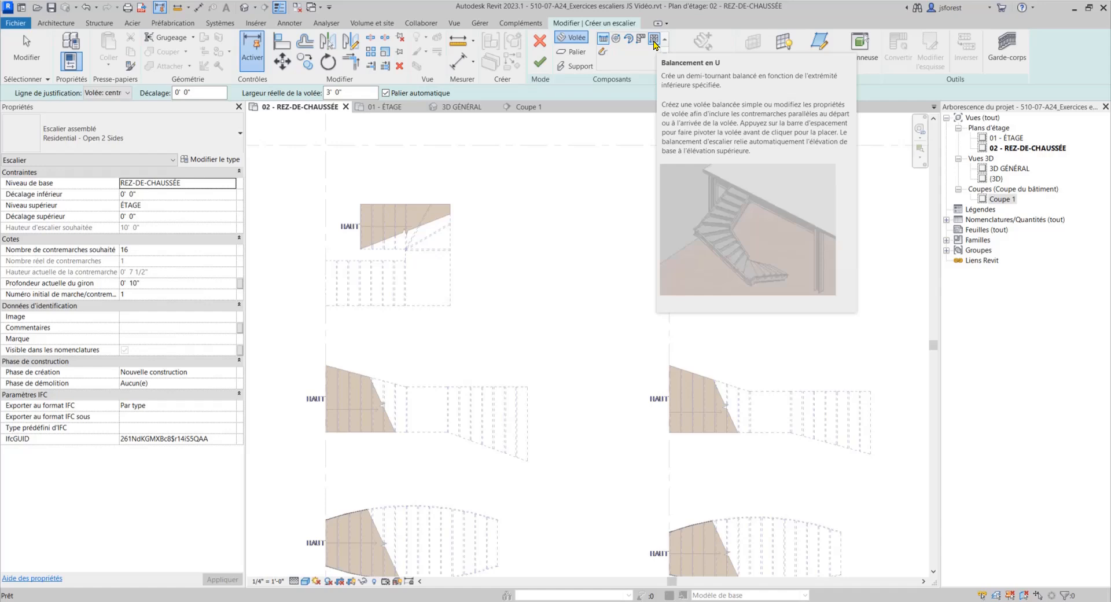
left_click(655, 41)
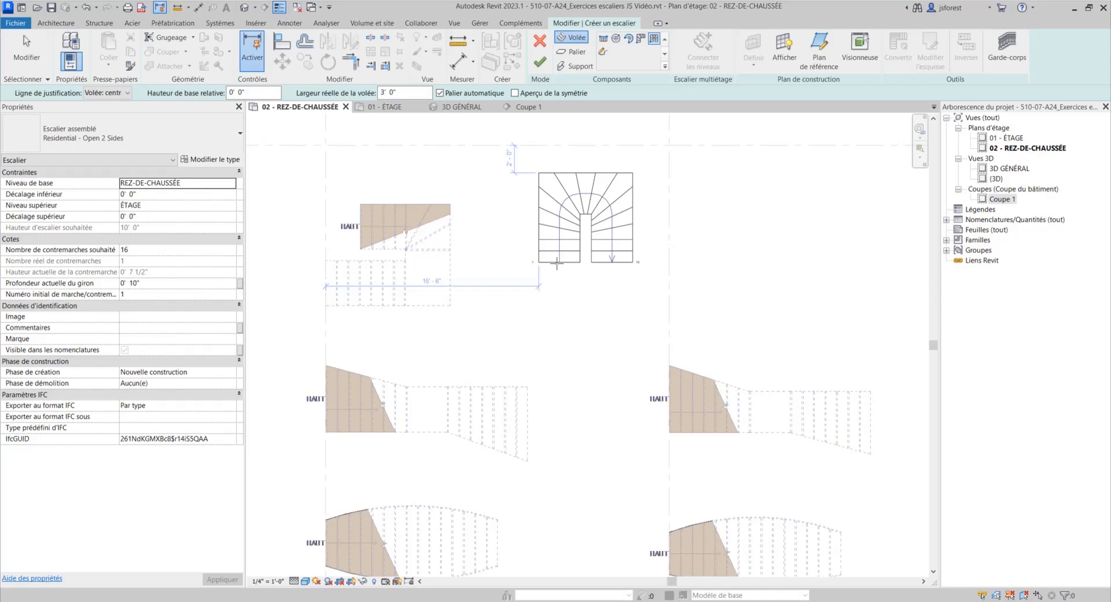
key("space")
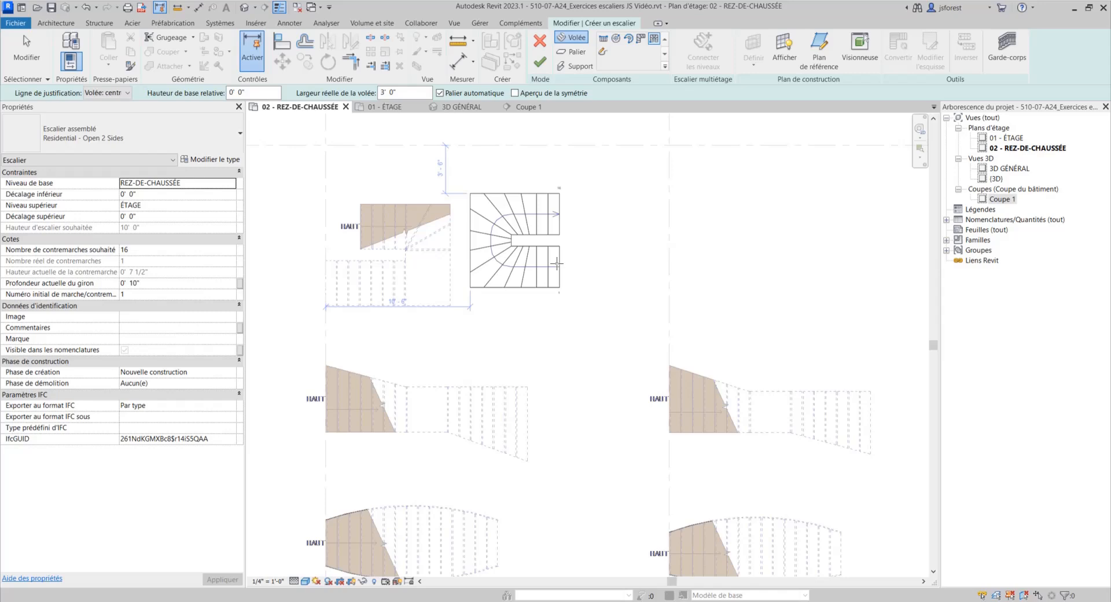
key("space")
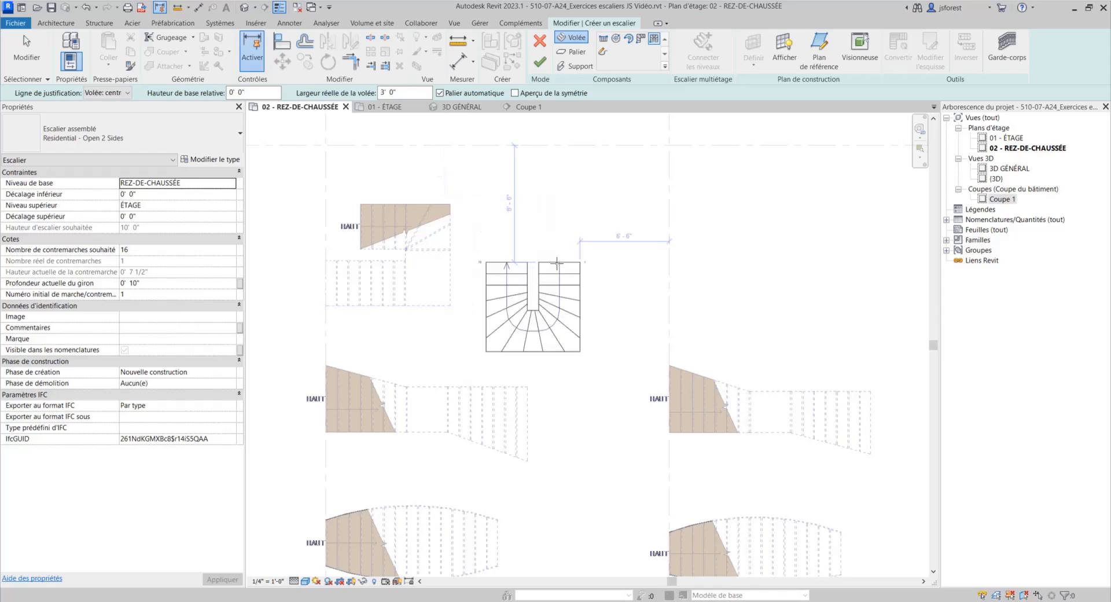
key("space")
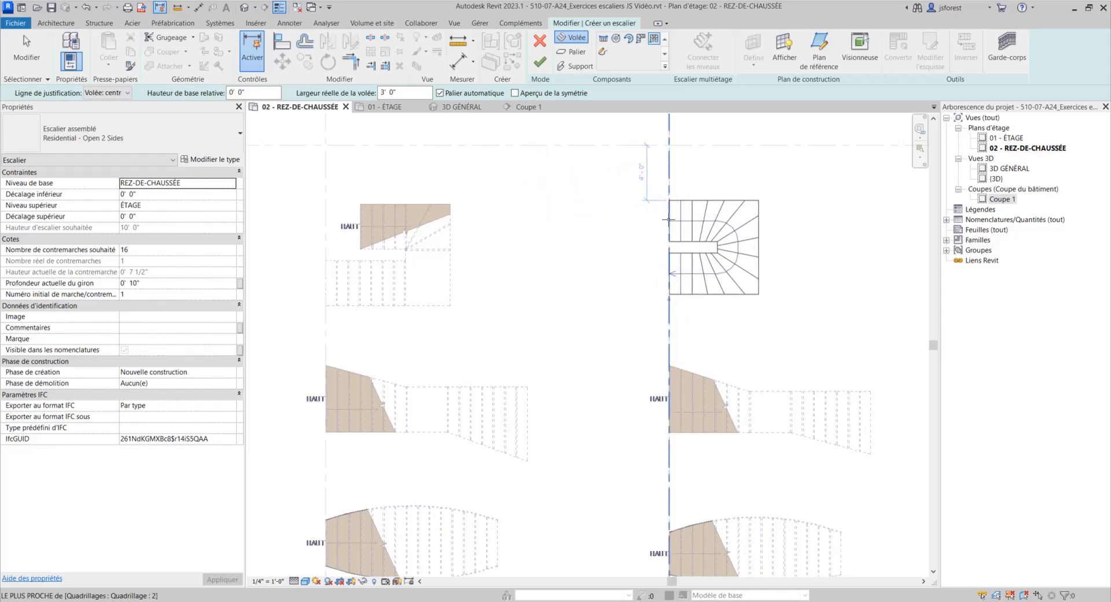
left_click(668, 219)
key("Escape")
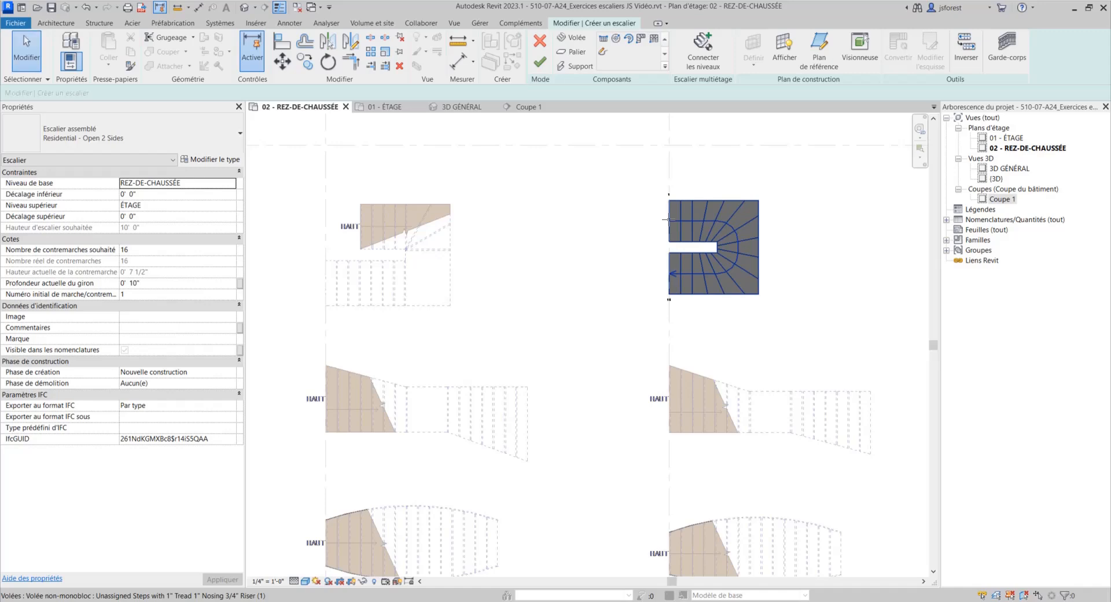
Set the U-shaped winder run's number of parallel treads at the start to 3.
middle_click_drag(798, 259, 716, 264)
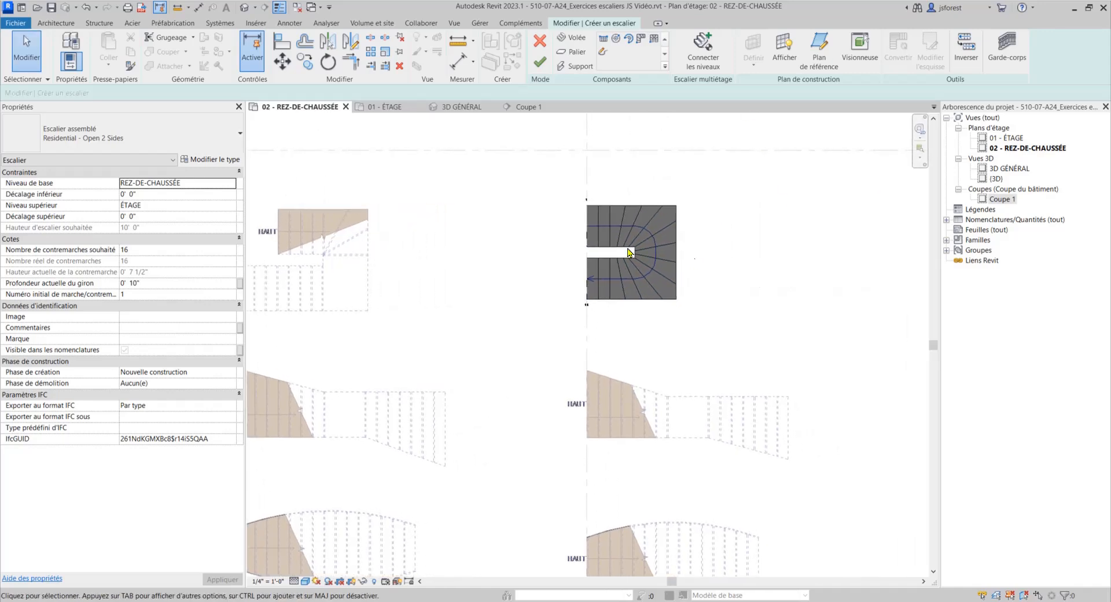
middle_click_drag(647, 255, 752, 233)
scroll(748, 223, "up", 1)
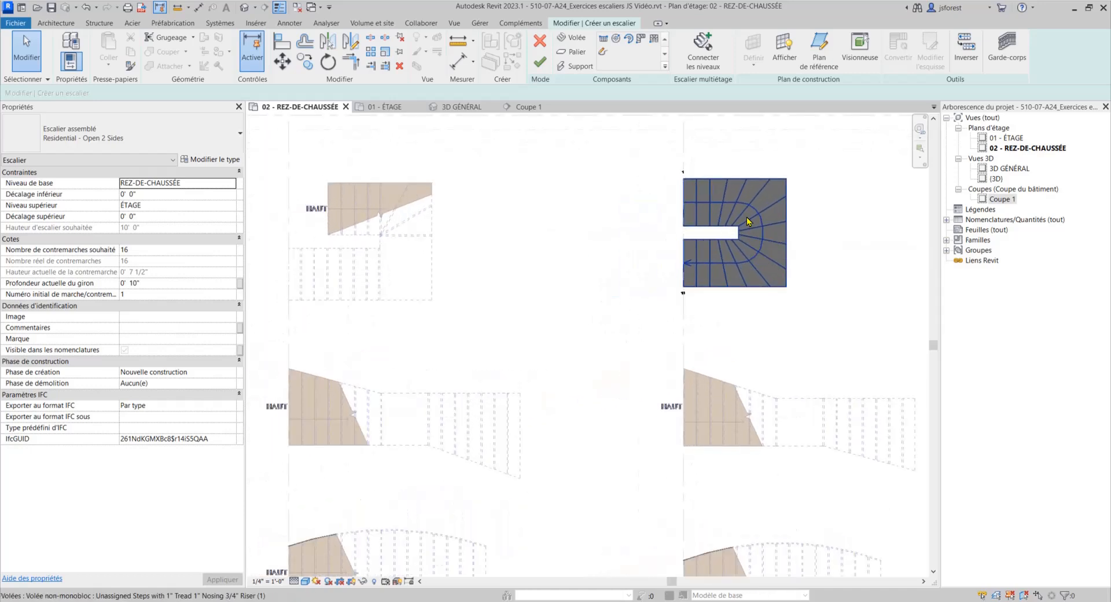
left_click(750, 226)
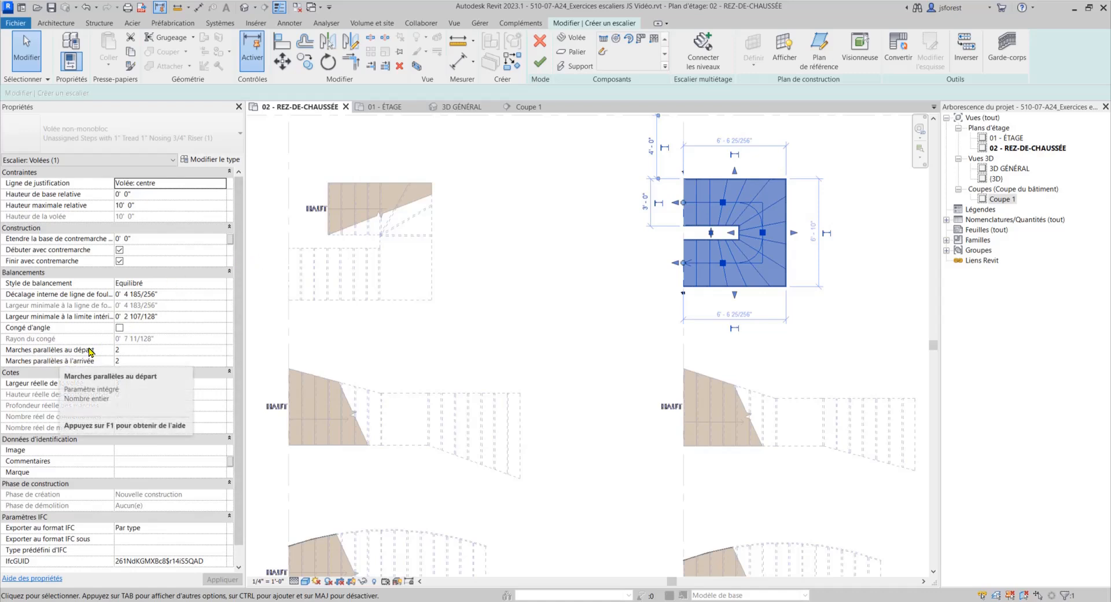
left_click(214, 351)
left_click(222, 348)
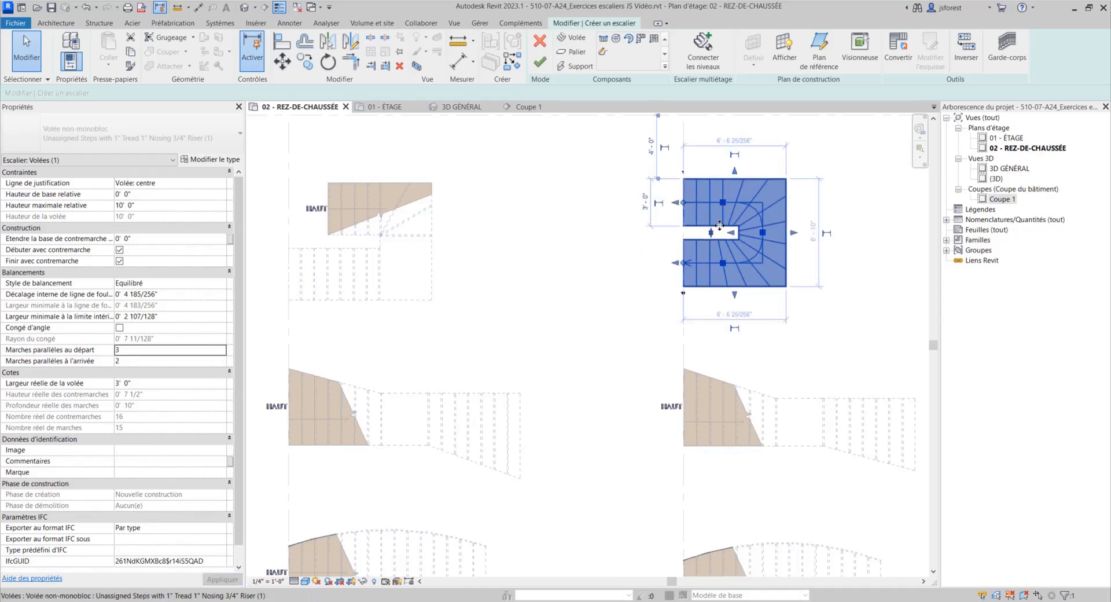
Try to raise the winder run's parallel treads at the start to 4.
left_click(215, 351)
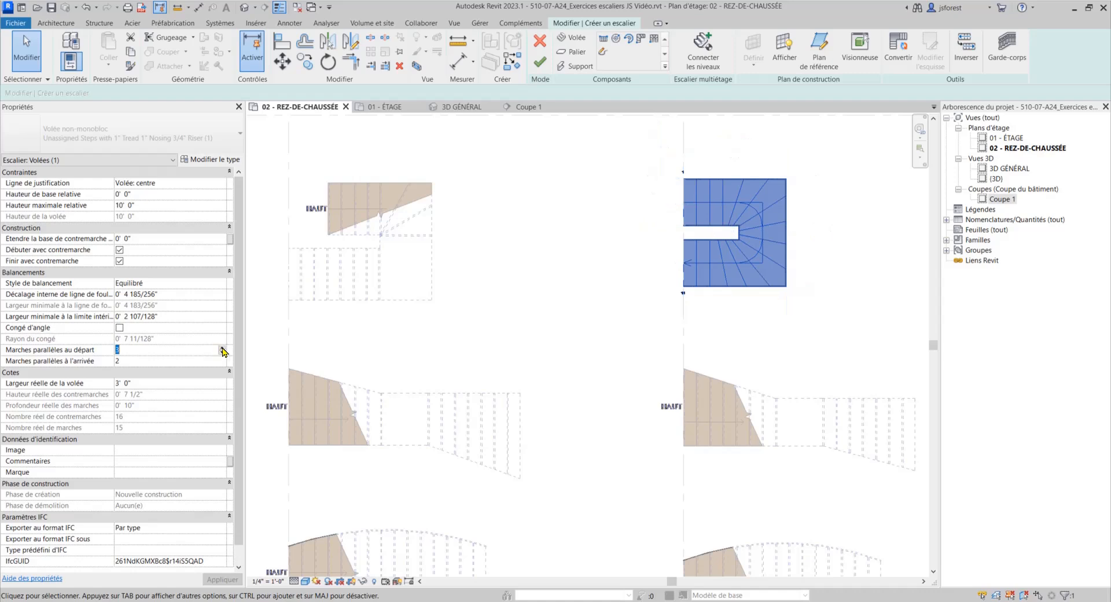
left_click(224, 350)
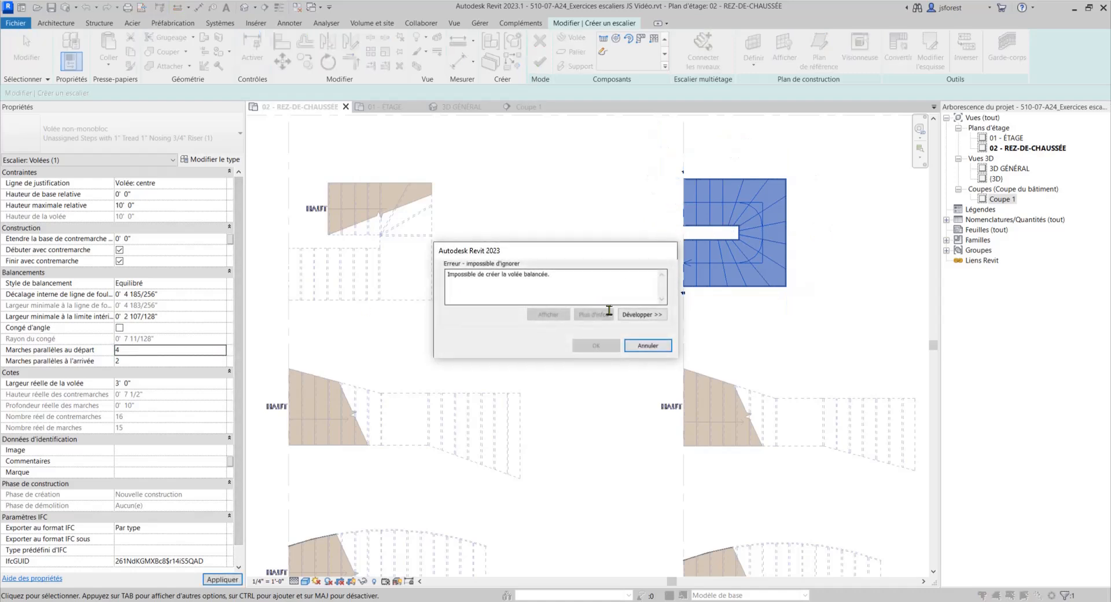
left_click(648, 345)
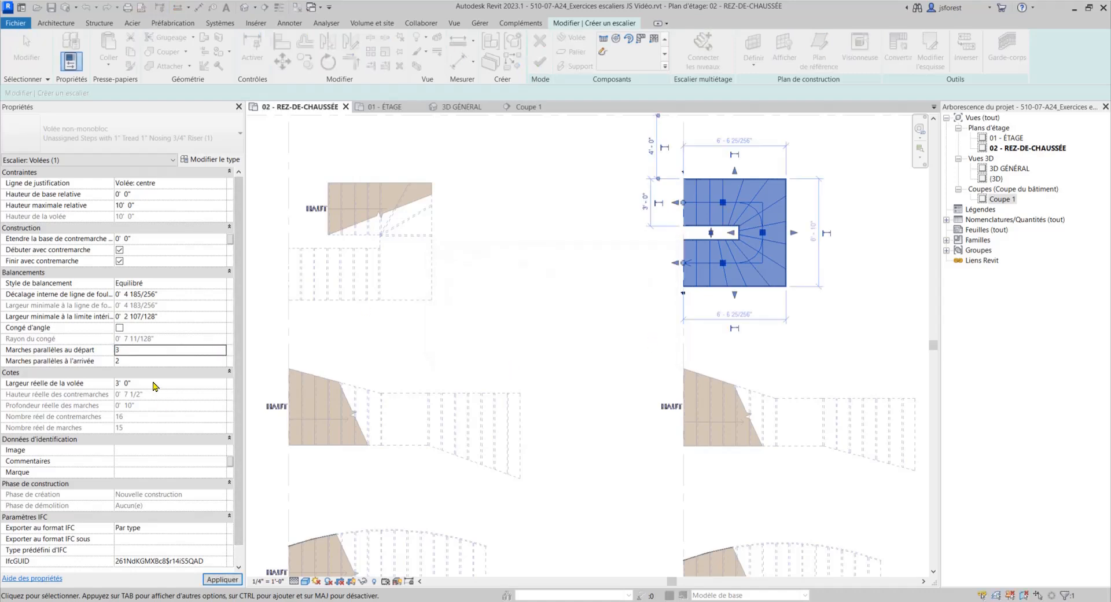
Set the winder run's number of parallel treads at the arrival to 3.
left_click(215, 361)
left_click(224, 359)
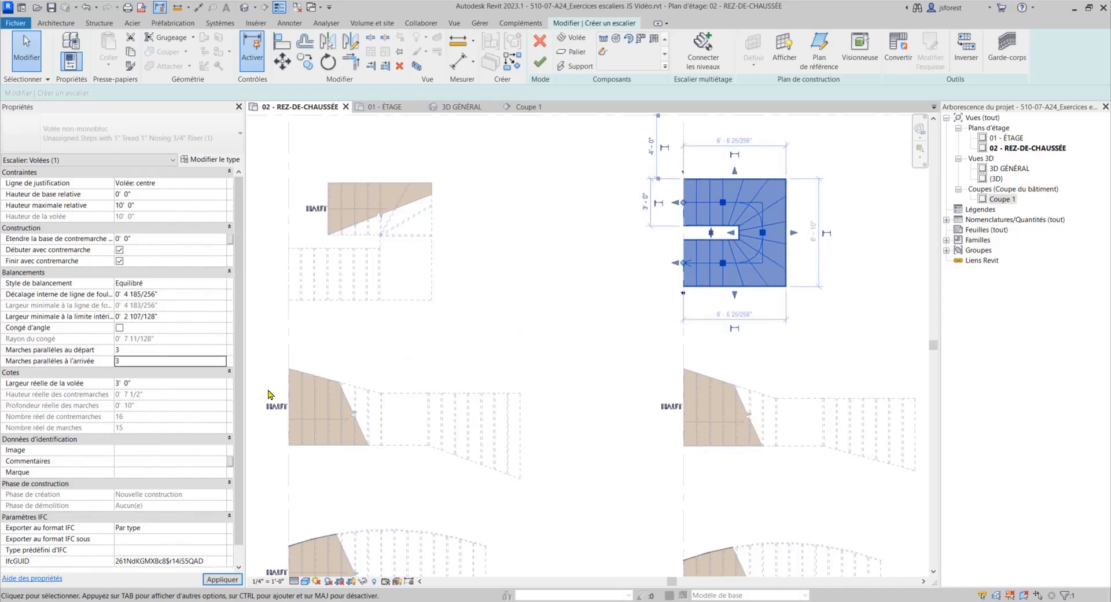
Try to raise the winder run's parallel treads at the arrival to 4.
left_click(211, 361)
left_click(224, 359)
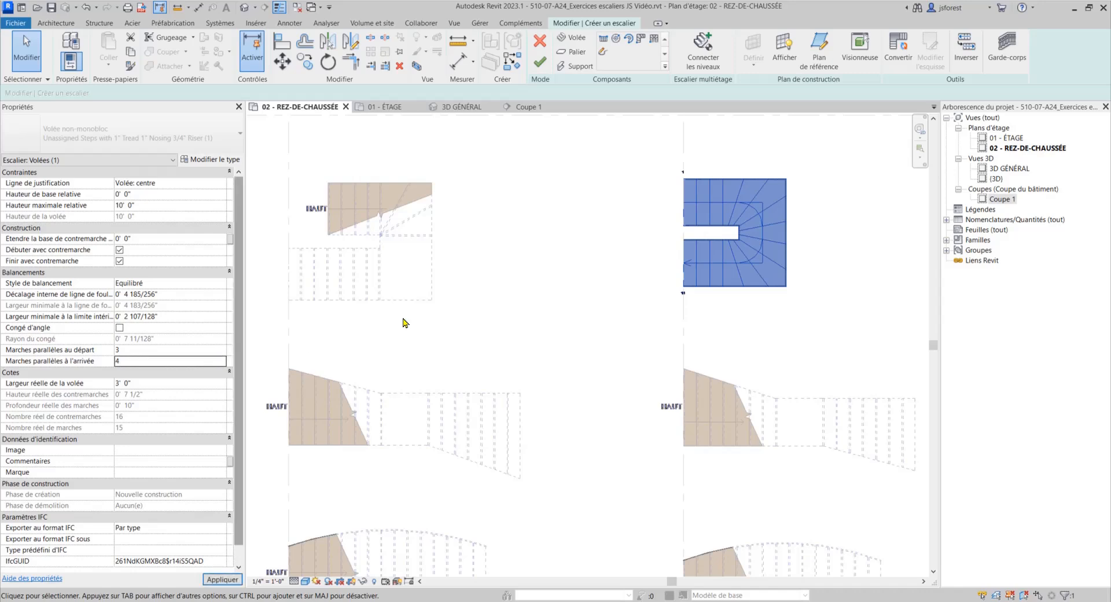
left_click(652, 345)
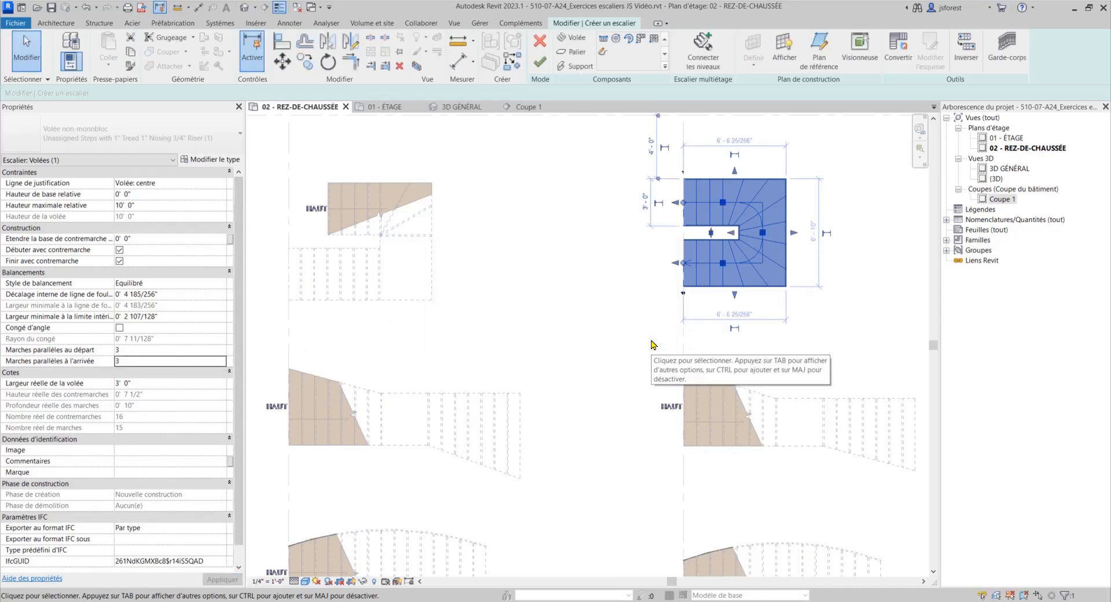
Convert the U-shaped winder run to a custom sketch-based run and open its sketch for editing.
middle_click_drag(859, 329, 759, 349)
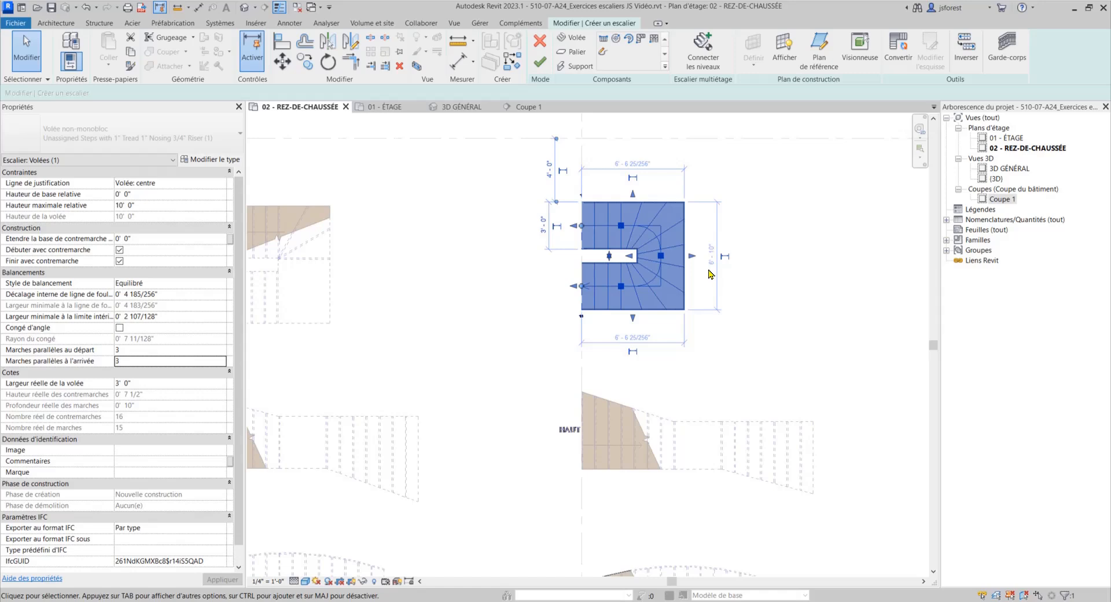
scroll(695, 269, "up", 2)
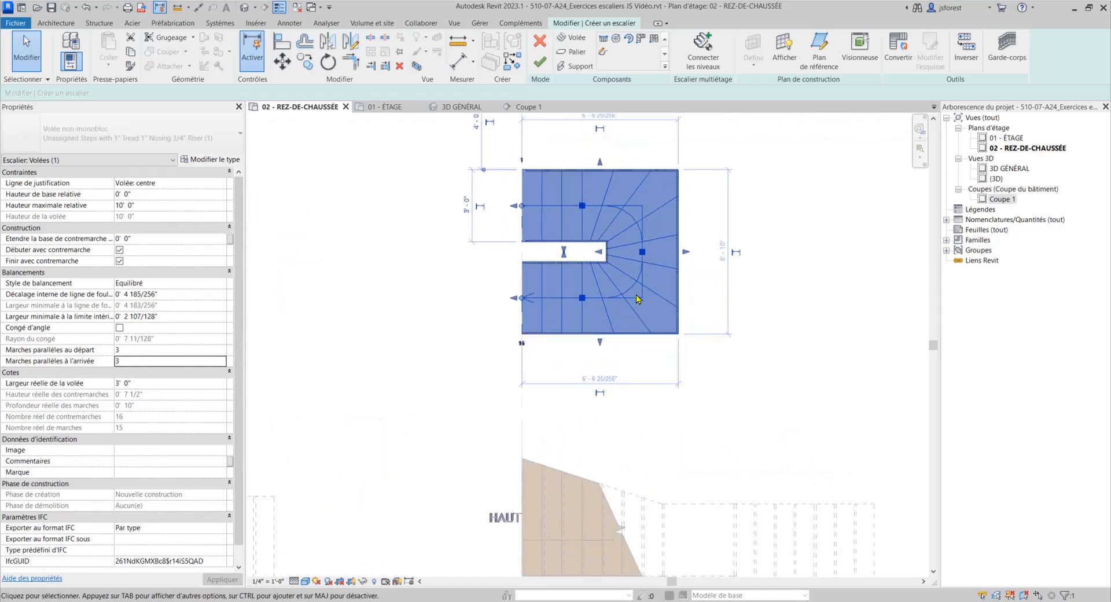
key("Escape")
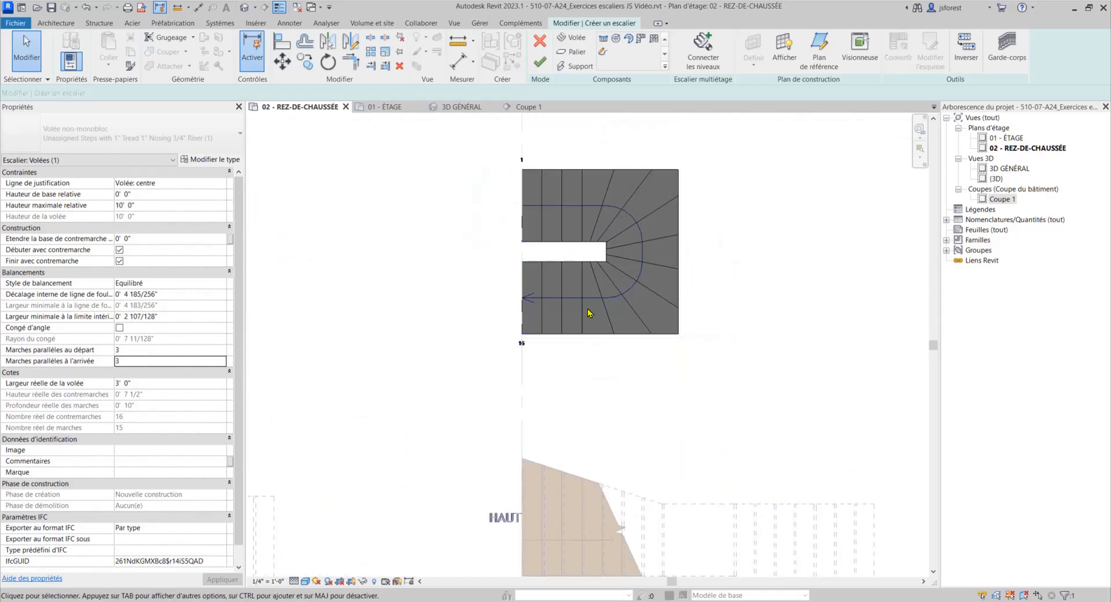
left_click(610, 266)
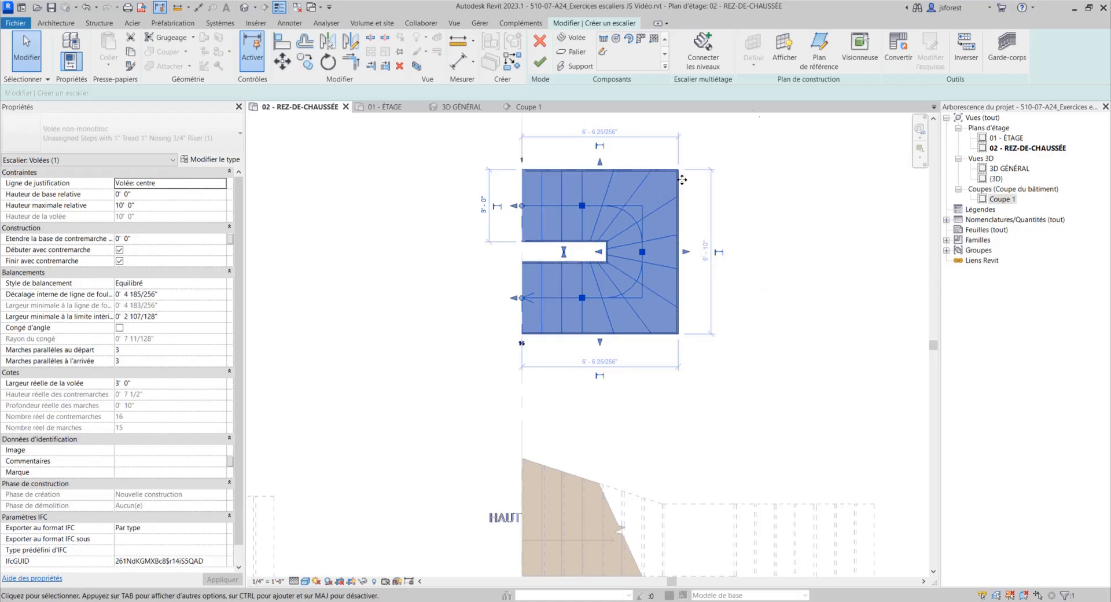
left_click(901, 49)
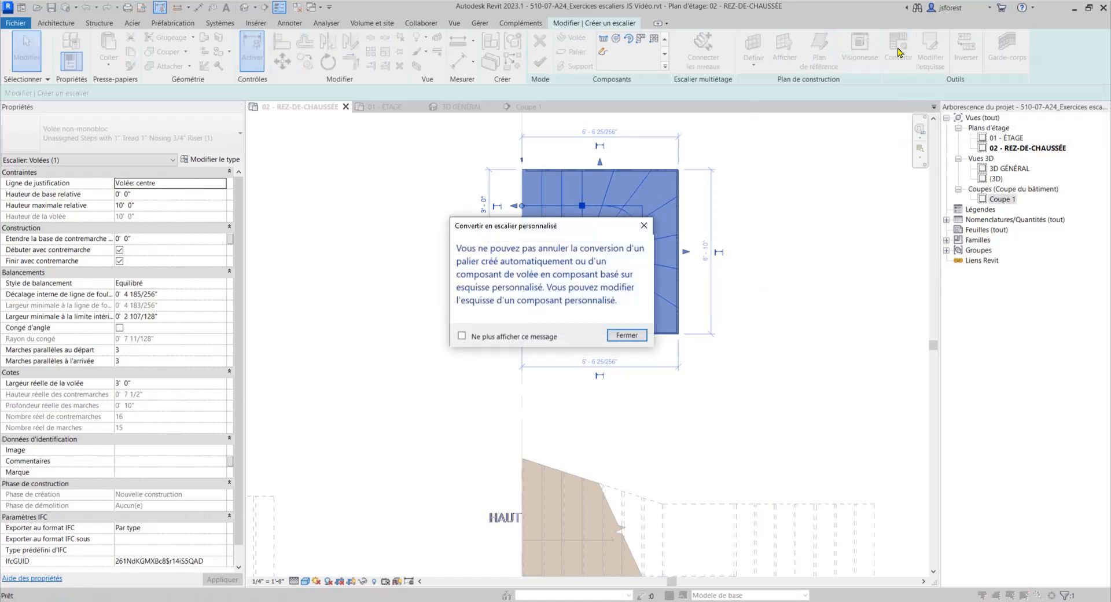
left_click(627, 336)
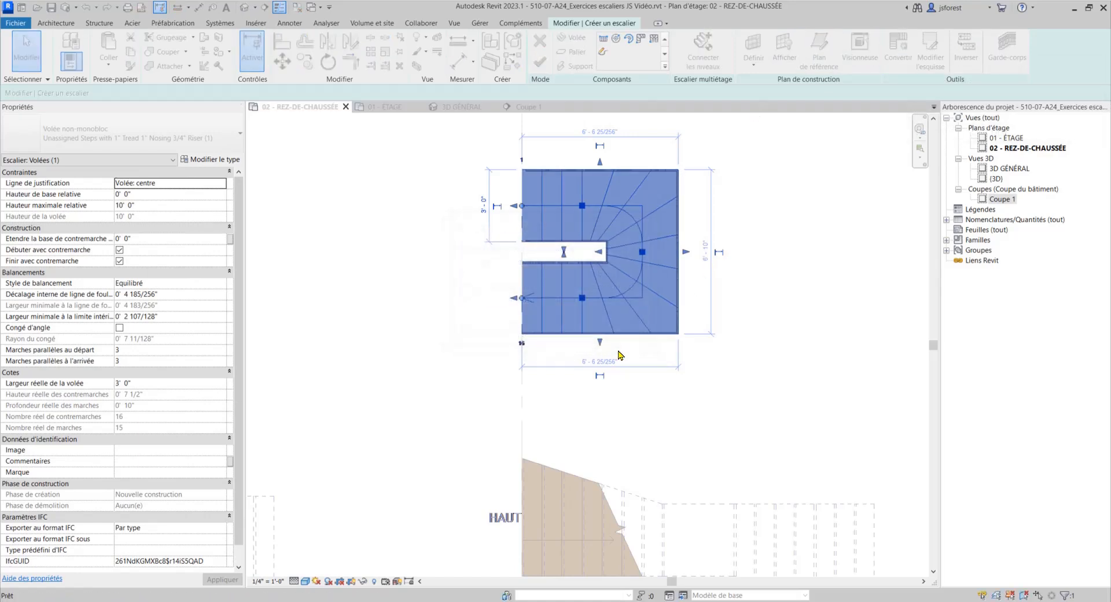
left_click(619, 355)
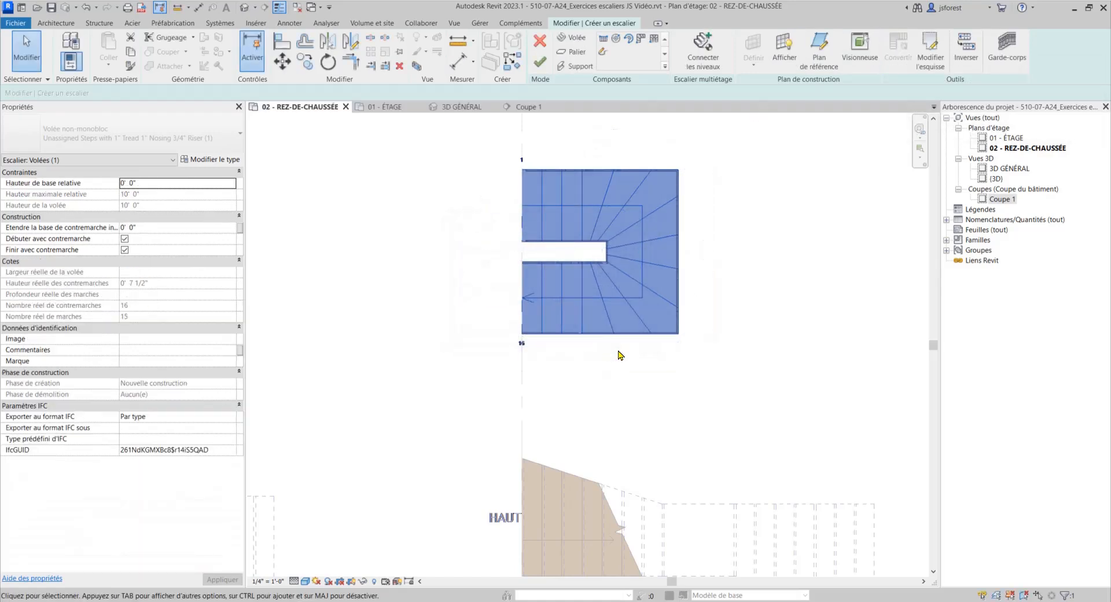
double_click(621, 290)
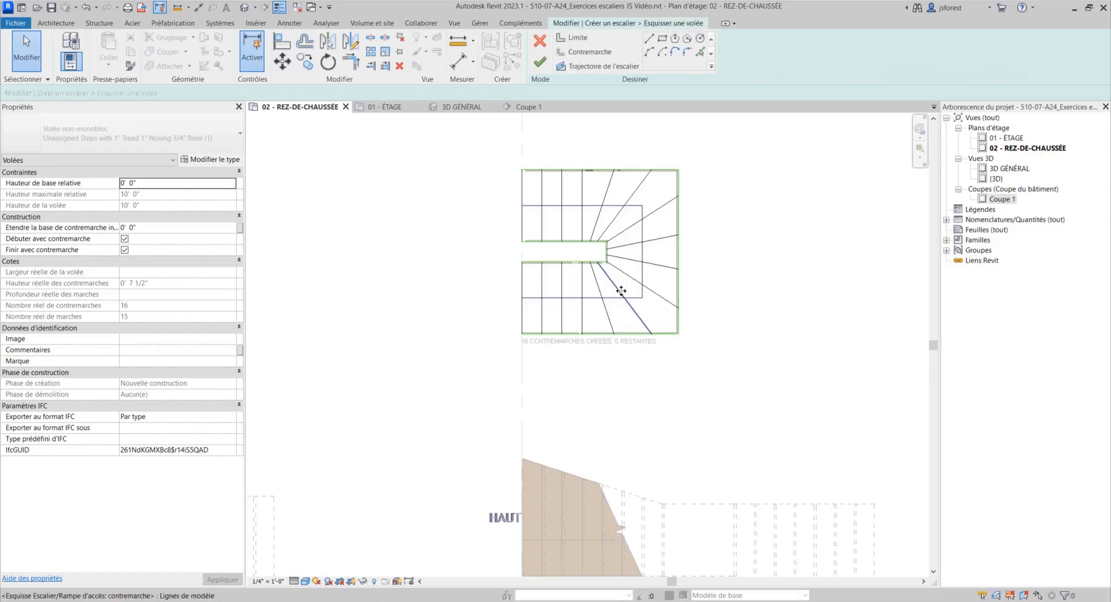
Delete the eight angled winder risers from the run sketch, keeping the straight parallel risers.
middle_click_drag(674, 295, 589, 338)
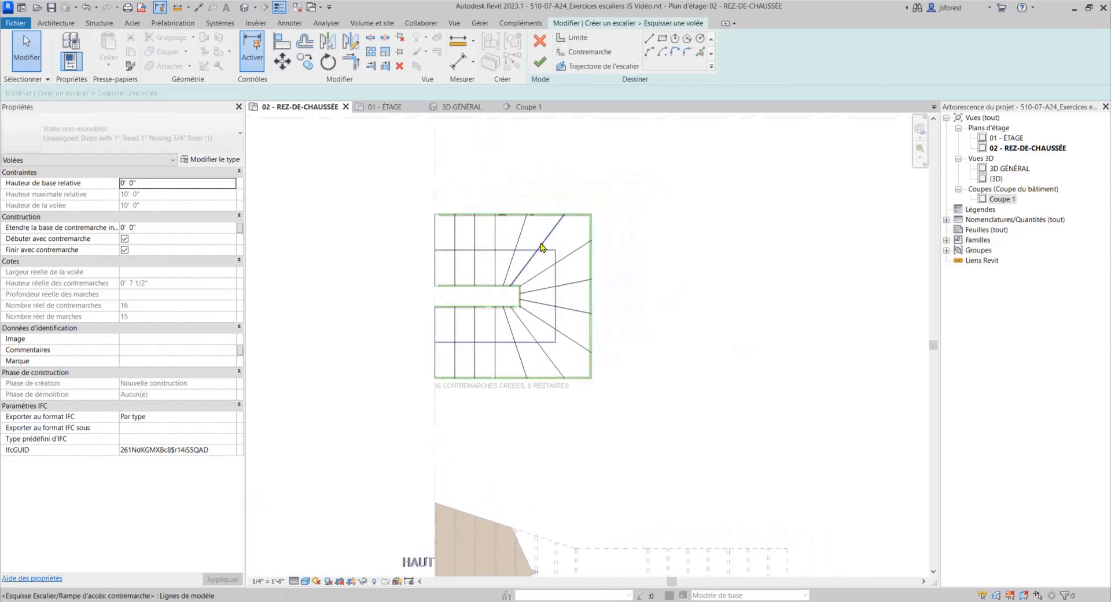
scroll(542, 247, "up", 3)
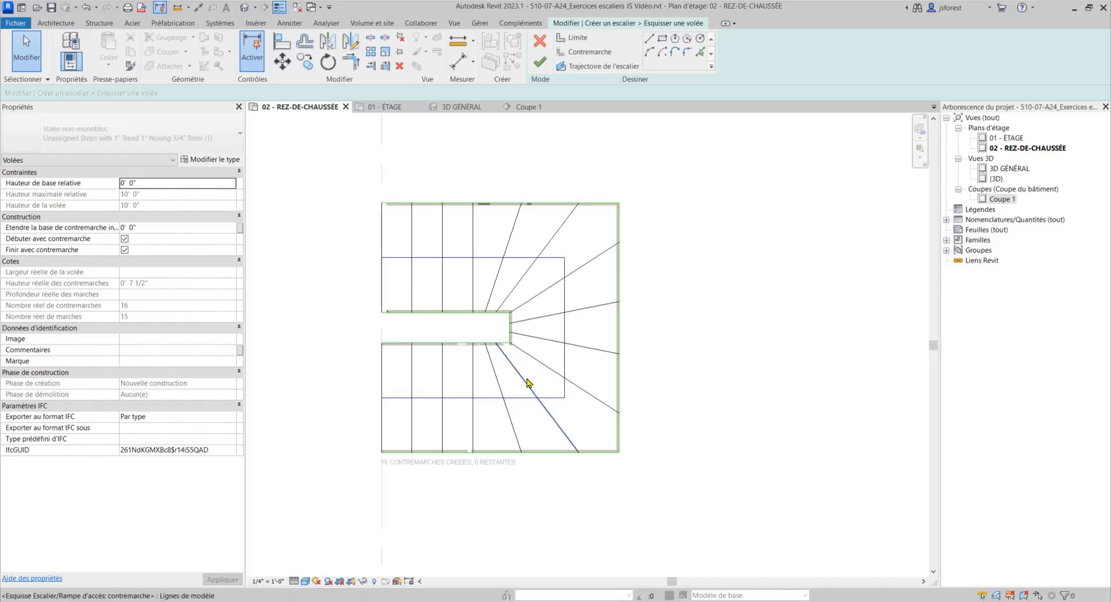
left_click(497, 283)
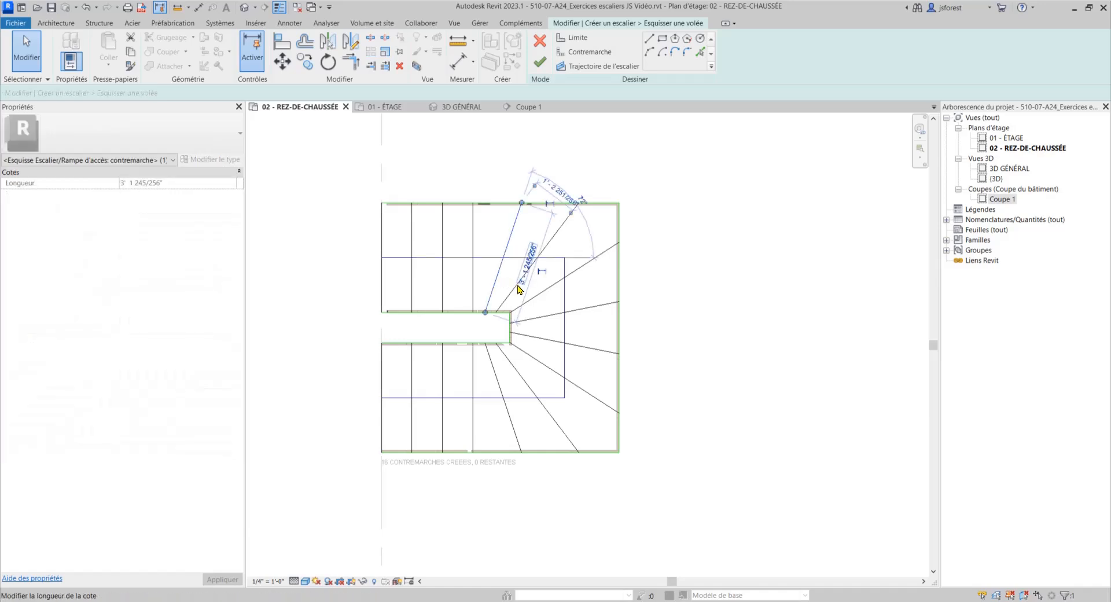
left_click(533, 294, "ctrl")
left_click(548, 316, "ctrl")
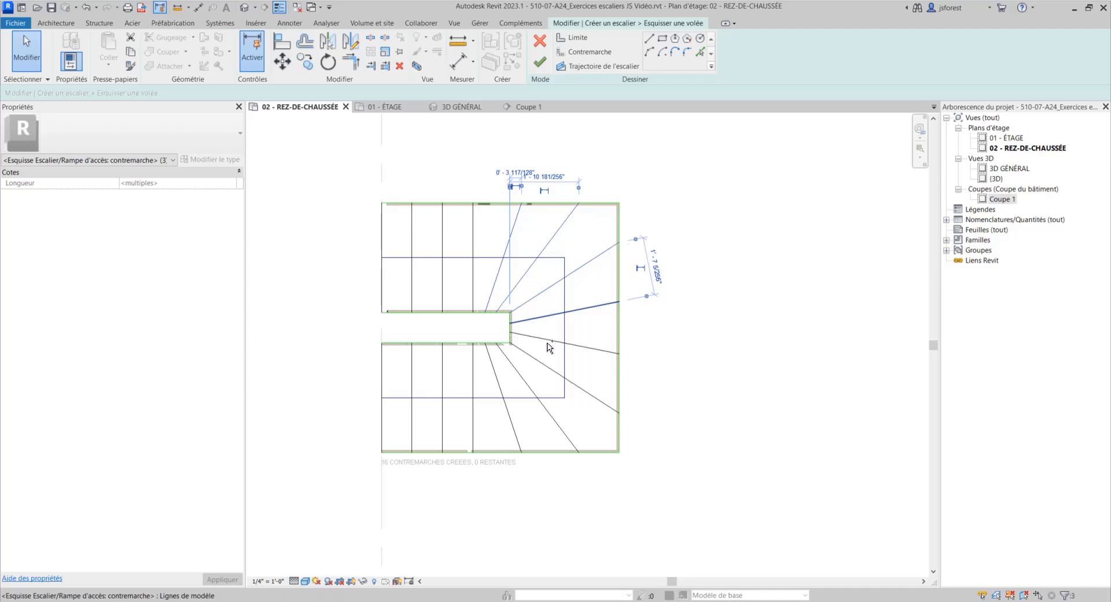
left_click(548, 341, "ctrl")
left_click(548, 367, "ctrl")
left_click(527, 384, "ctrl")
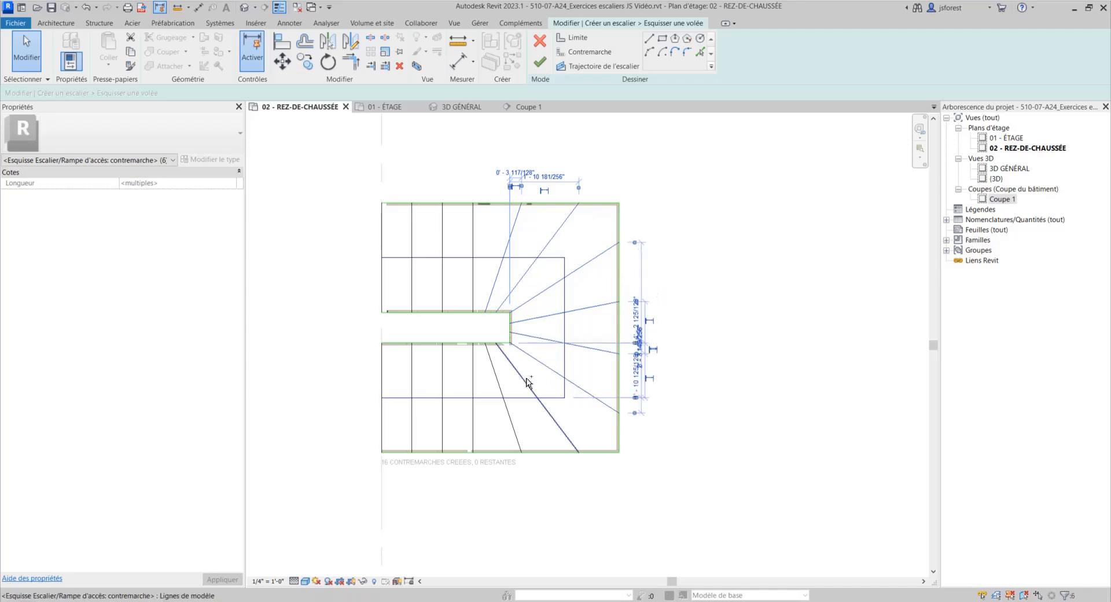
left_click(499, 385, "ctrl")
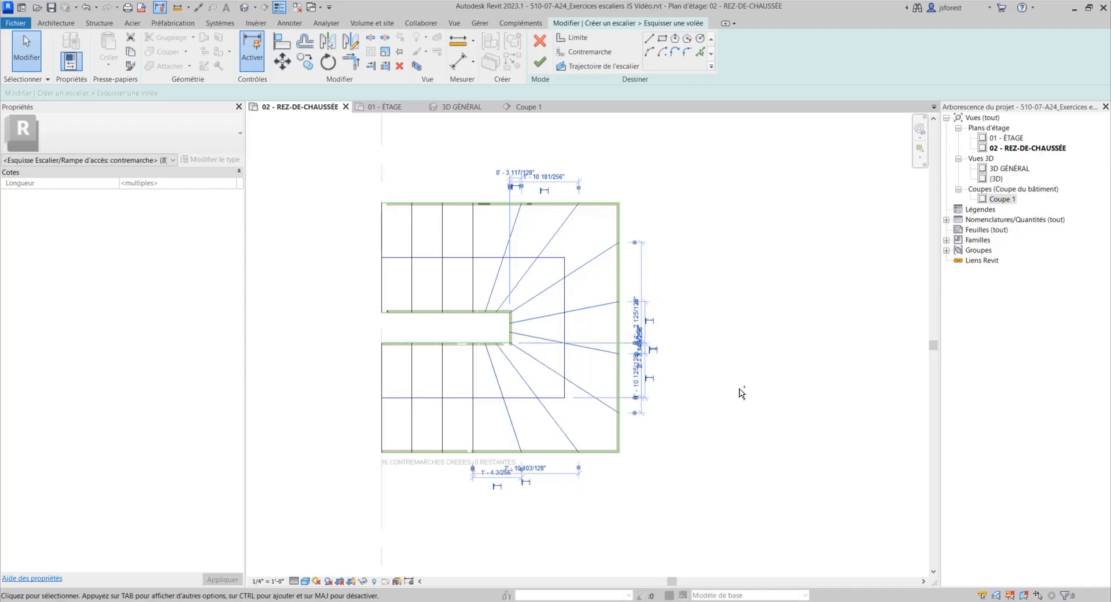
key("Delete")
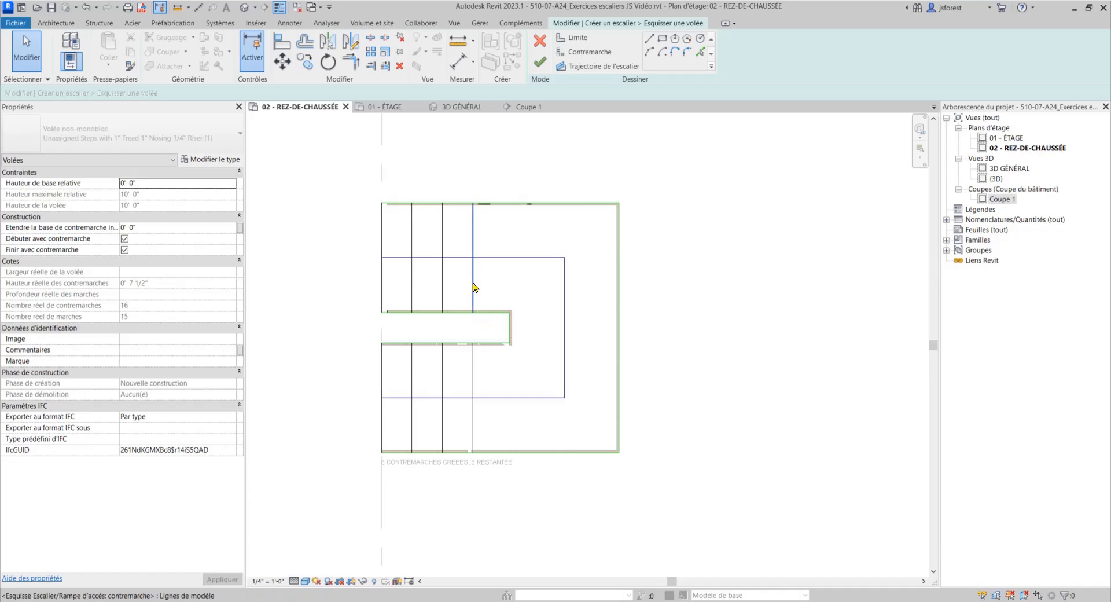
Copy the last straight riser of both flights one 10" tread further toward the turn, with multiple copies enabled.
left_click(474, 288)
left_click(473, 385, "ctrl")
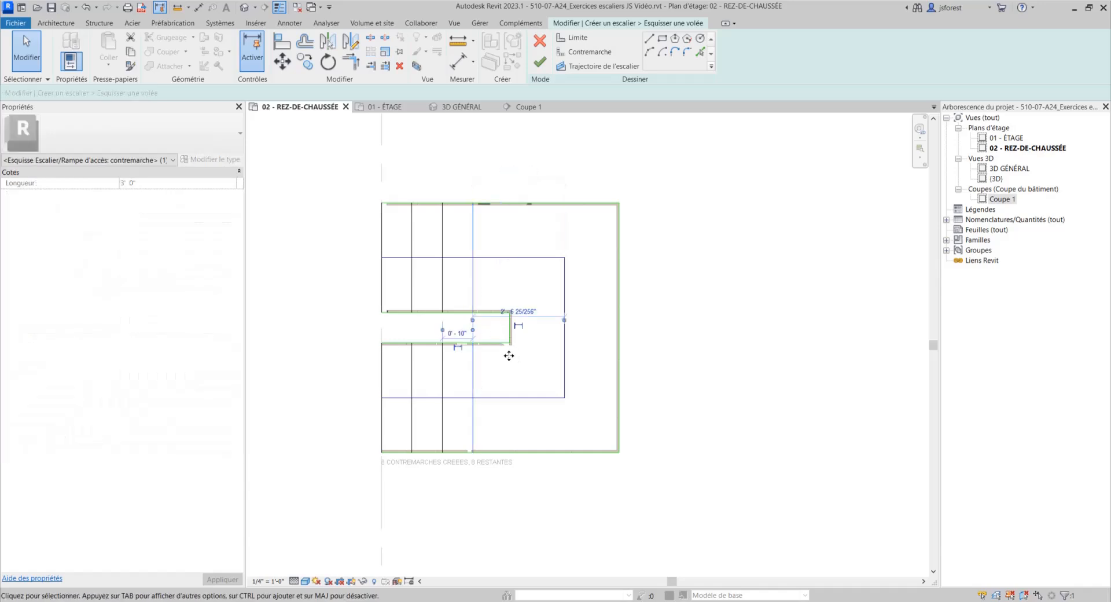
left_click(305, 61)
left_click(441, 276)
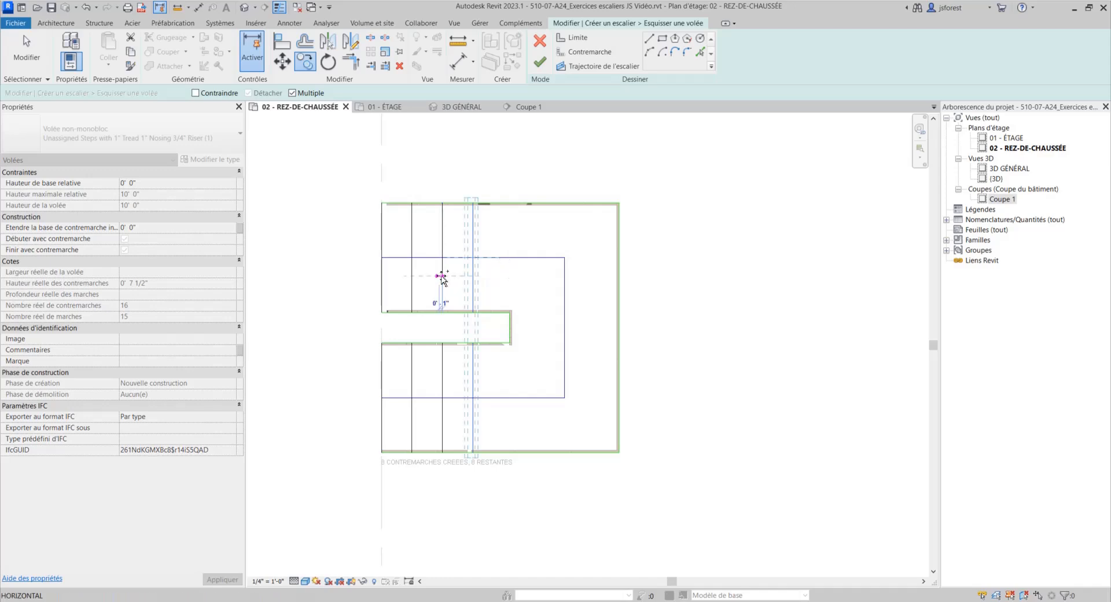
left_click(475, 276)
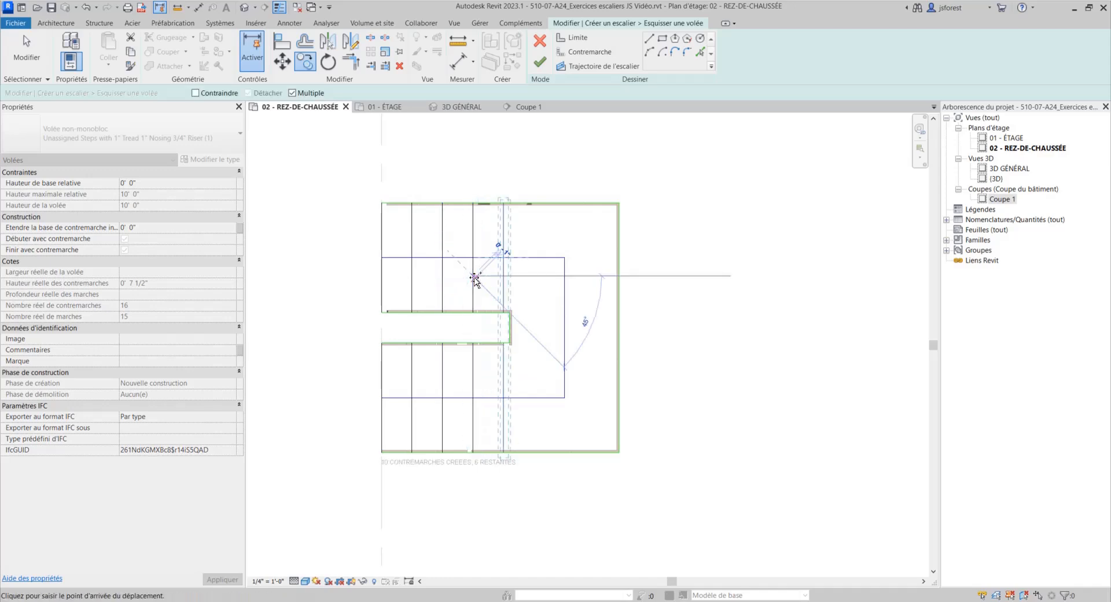
Move all ten straight risers of both flights toward the turn so the last risers align with the inner boundary's end corner.
key("Escape")
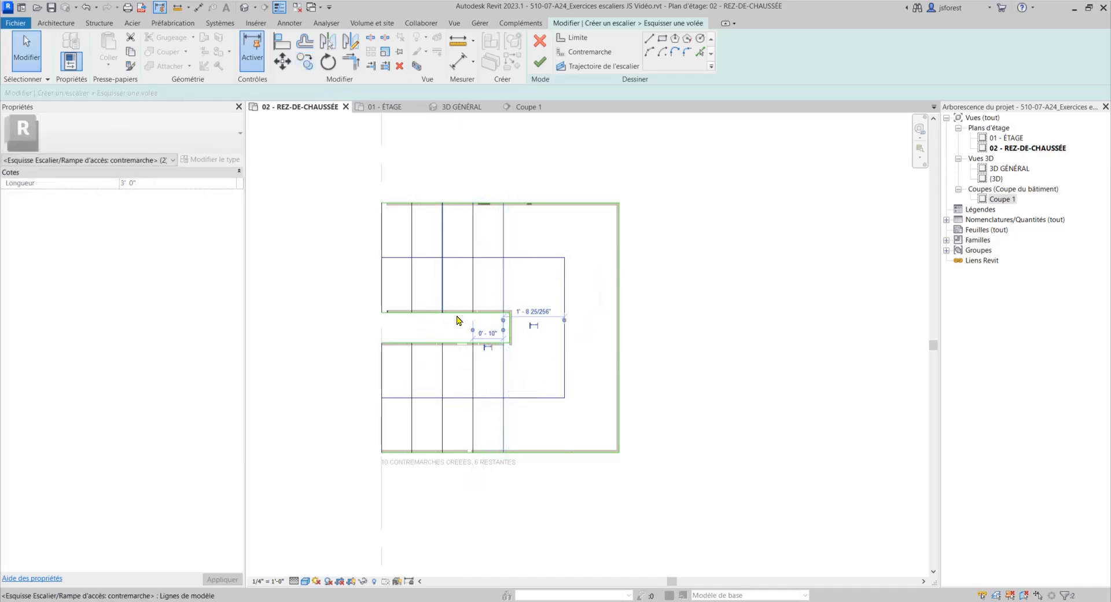
key("Escape")
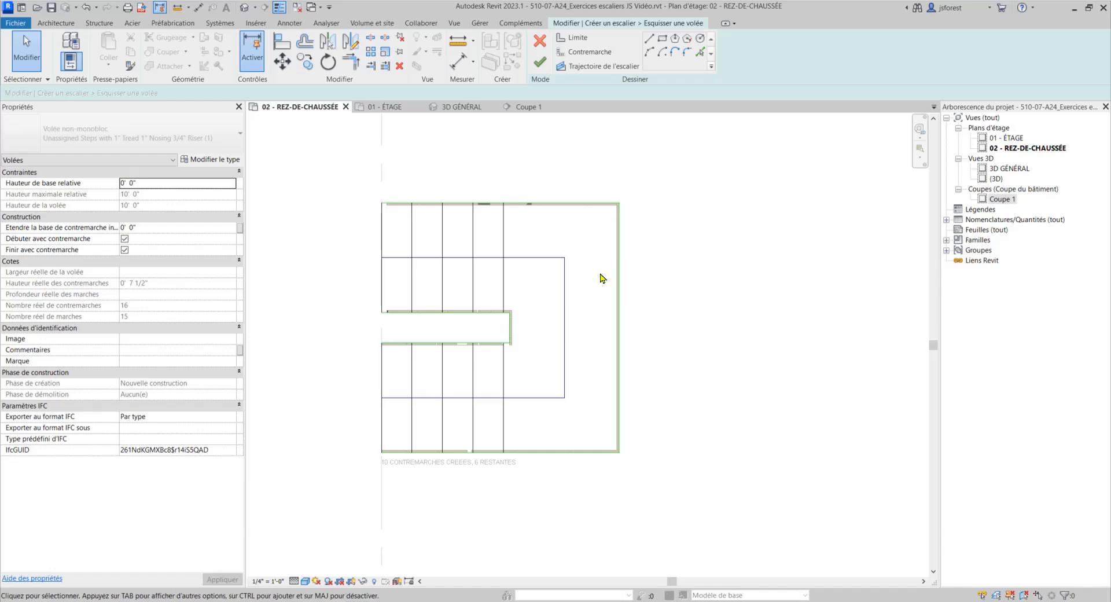
scroll(513, 346, "up", 5)
scroll(495, 350, "up", 3)
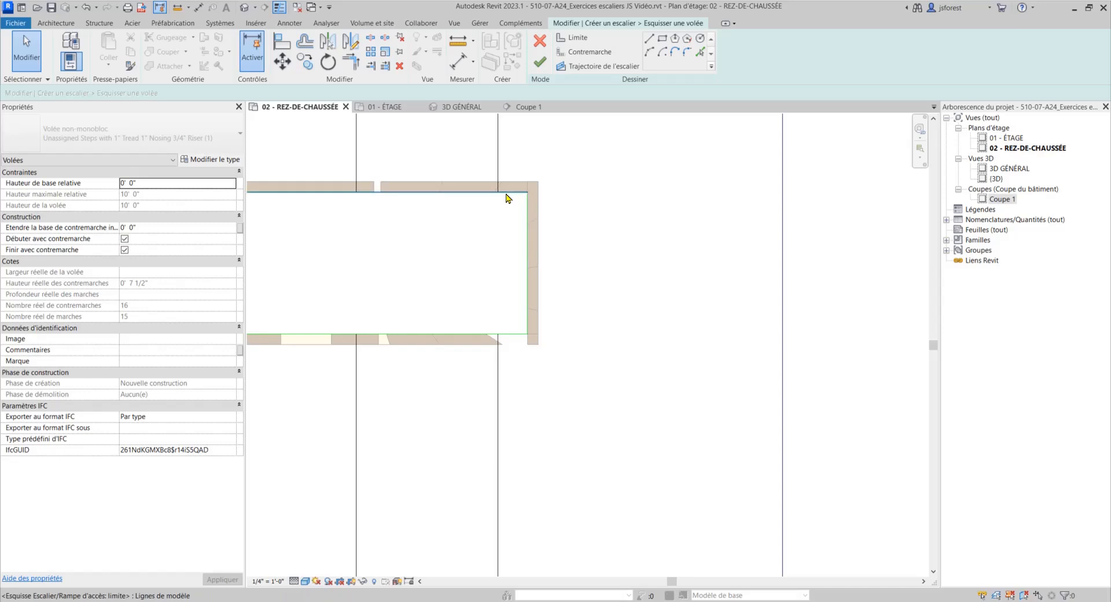
scroll(560, 294, "down", 4)
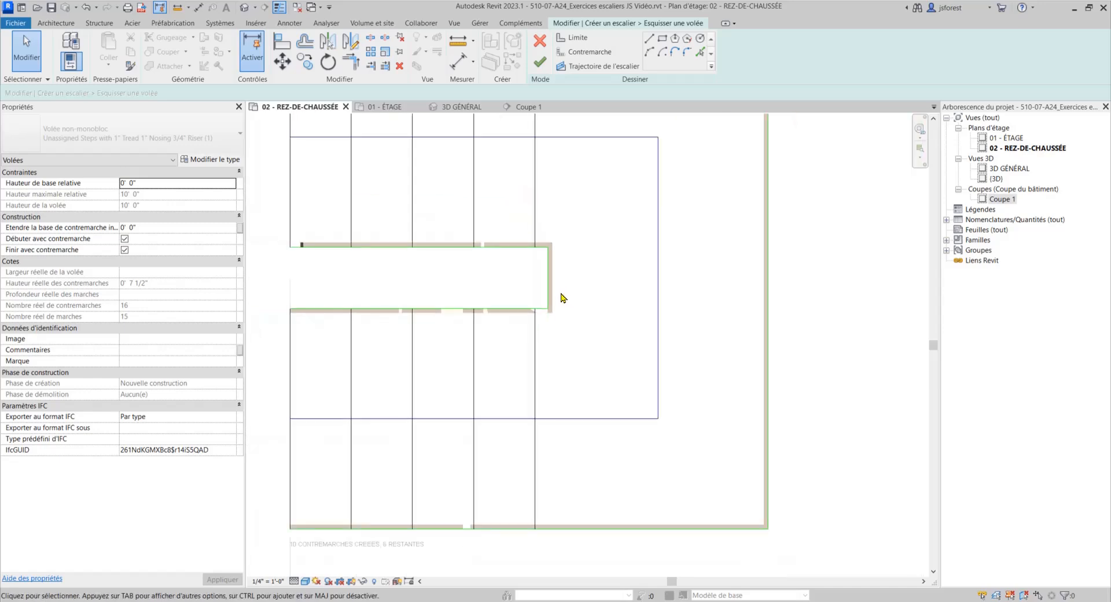
left_click_drag(560, 191, 333, 213)
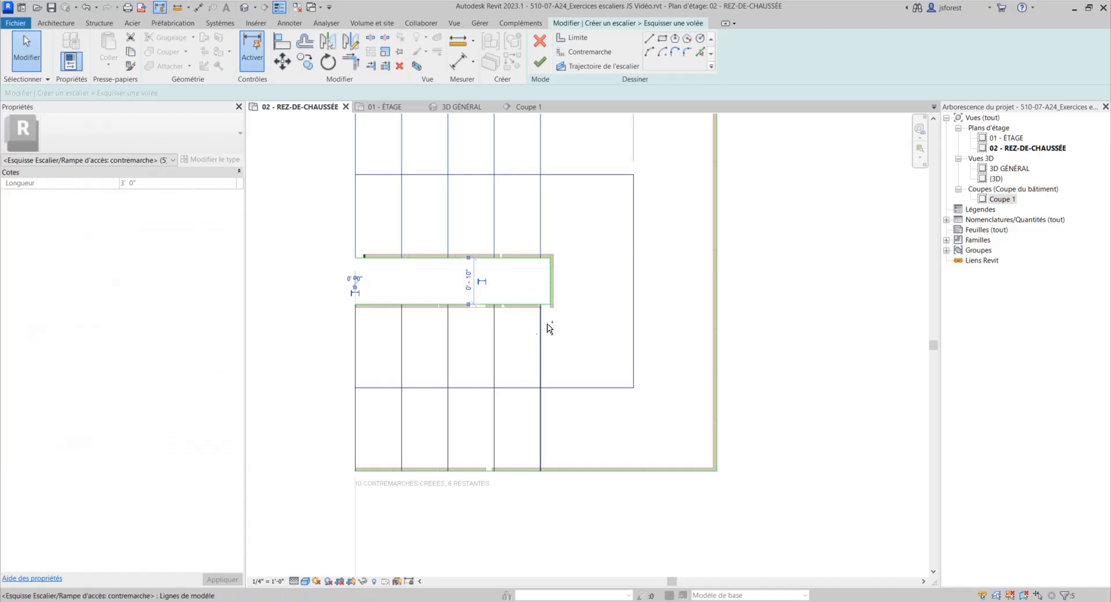
left_click_drag(454, 334, 318, 351, "ctrl")
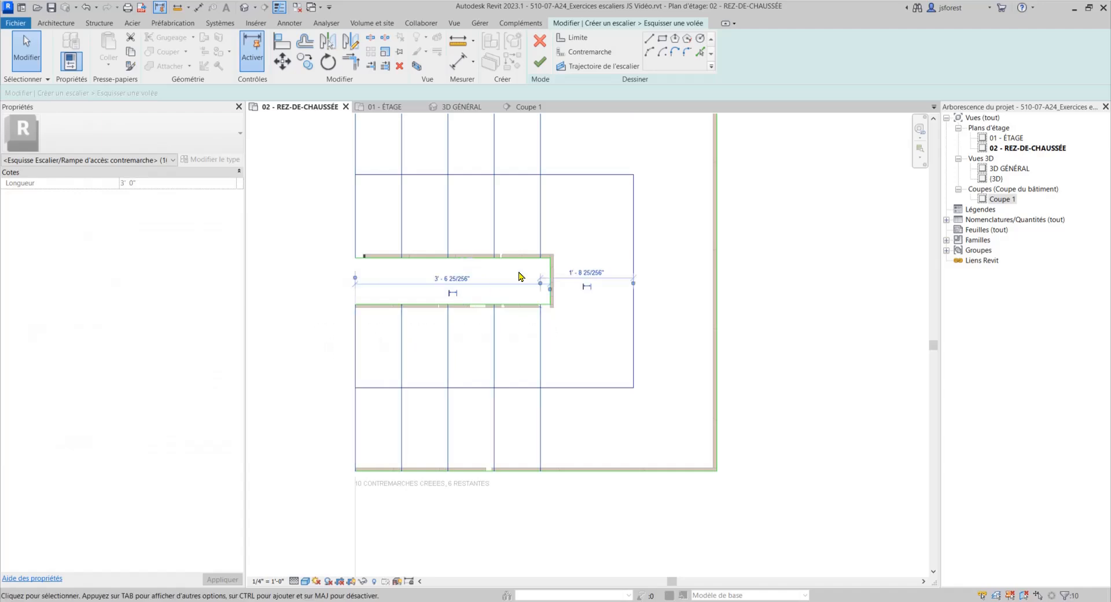
scroll(577, 248, "up", 1)
scroll(576, 248, "up", 3)
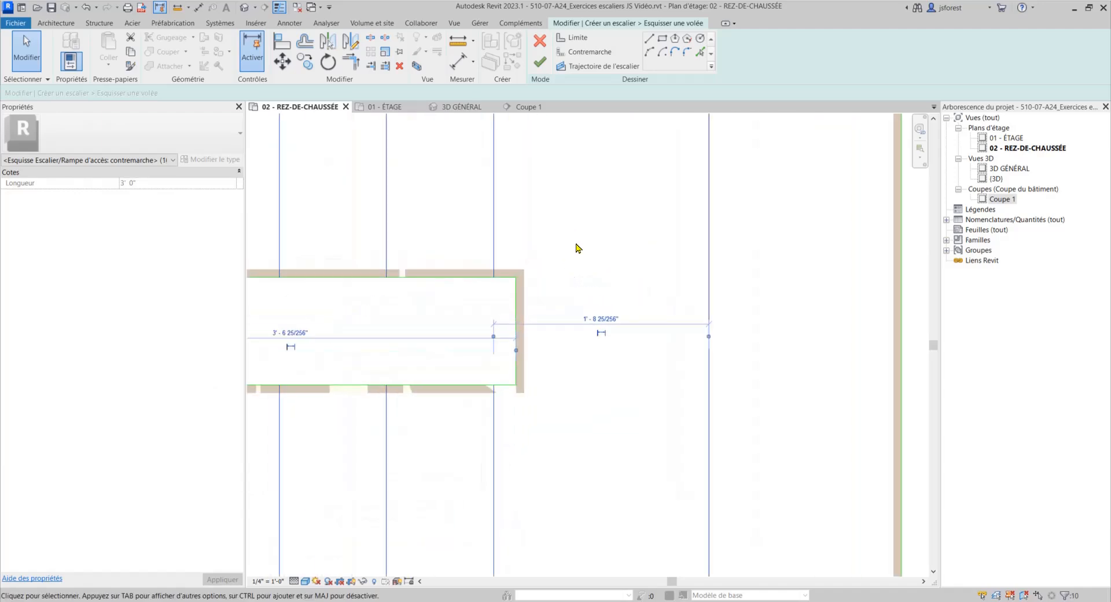
left_click(283, 61)
scroll(498, 287, "up", 3)
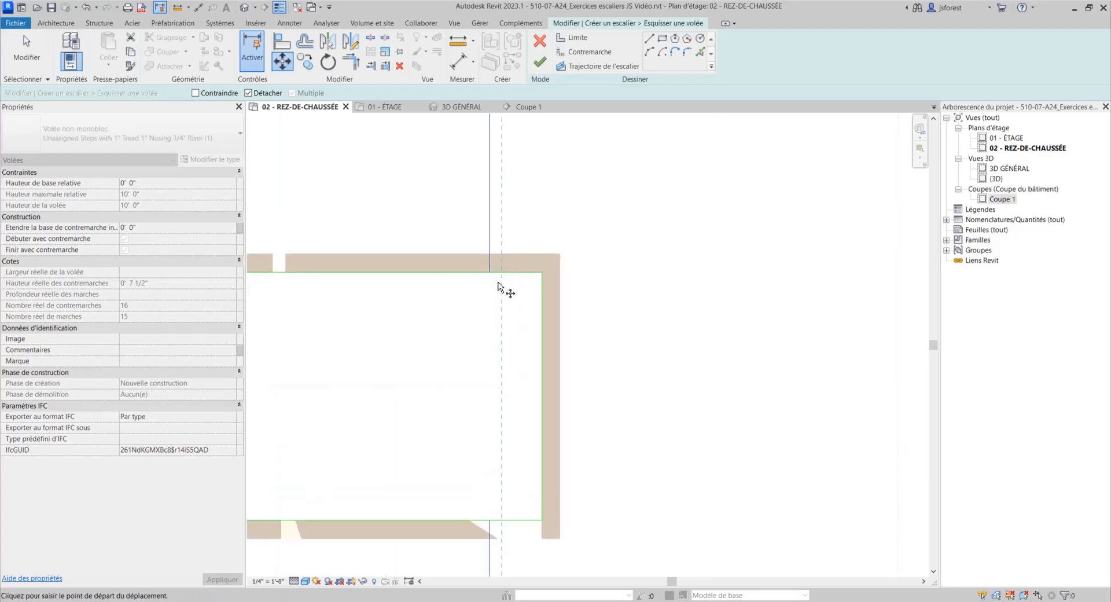
scroll(498, 286, "up", 2)
left_click(488, 268)
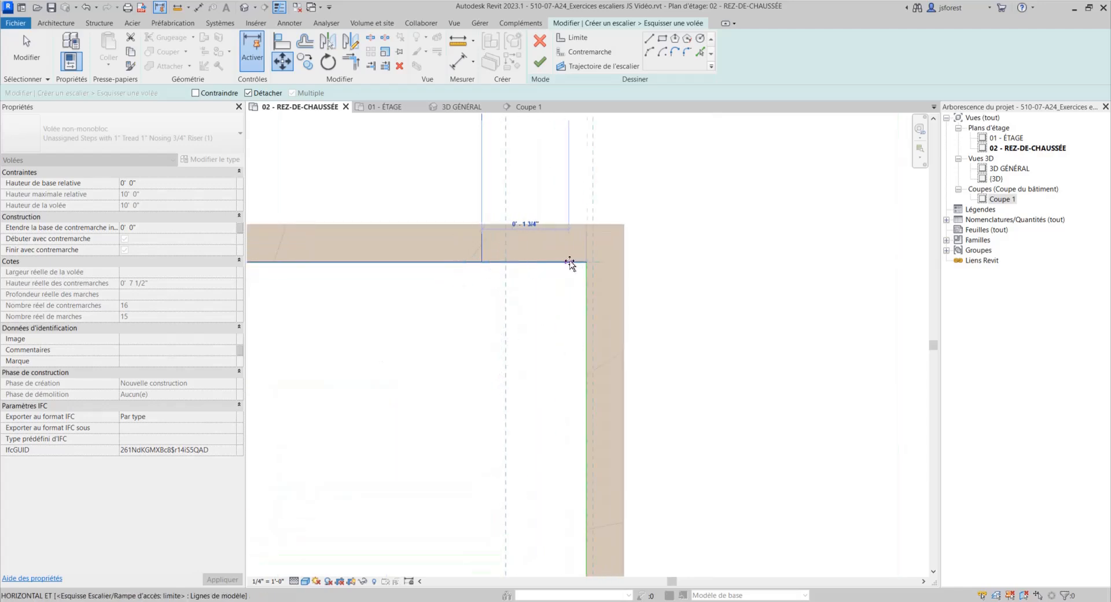
left_click(585, 263)
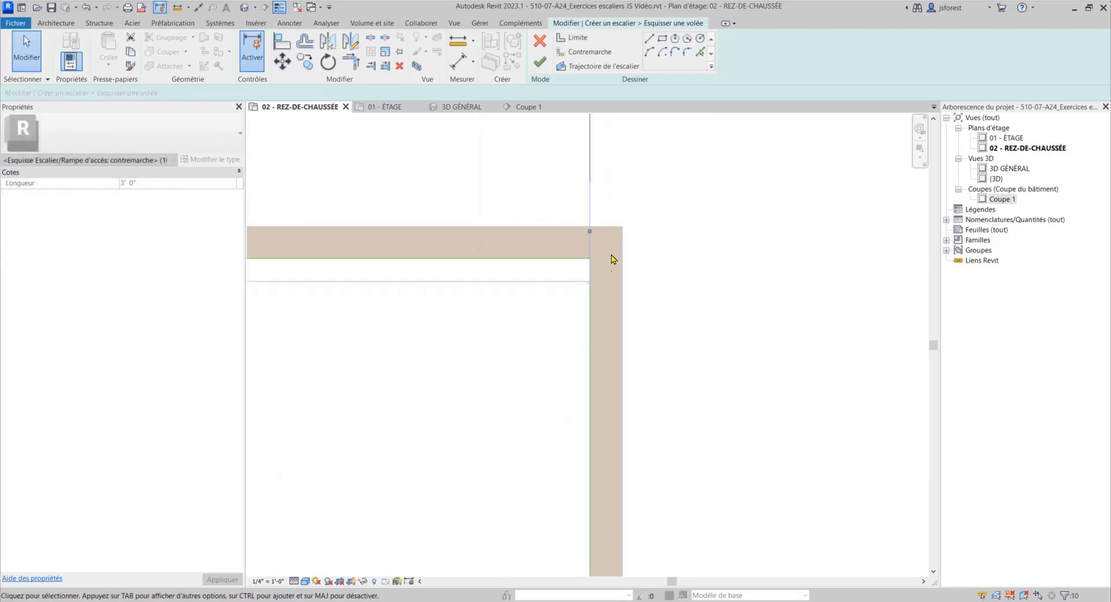
Shorten the upper flight's outer boundary and stair path so both end at its outermost riser.
scroll(613, 259, "down", 5)
middle_click_drag(446, 236, 438, 395)
scroll(401, 178, "up", 5)
scroll(403, 275, "up", 1)
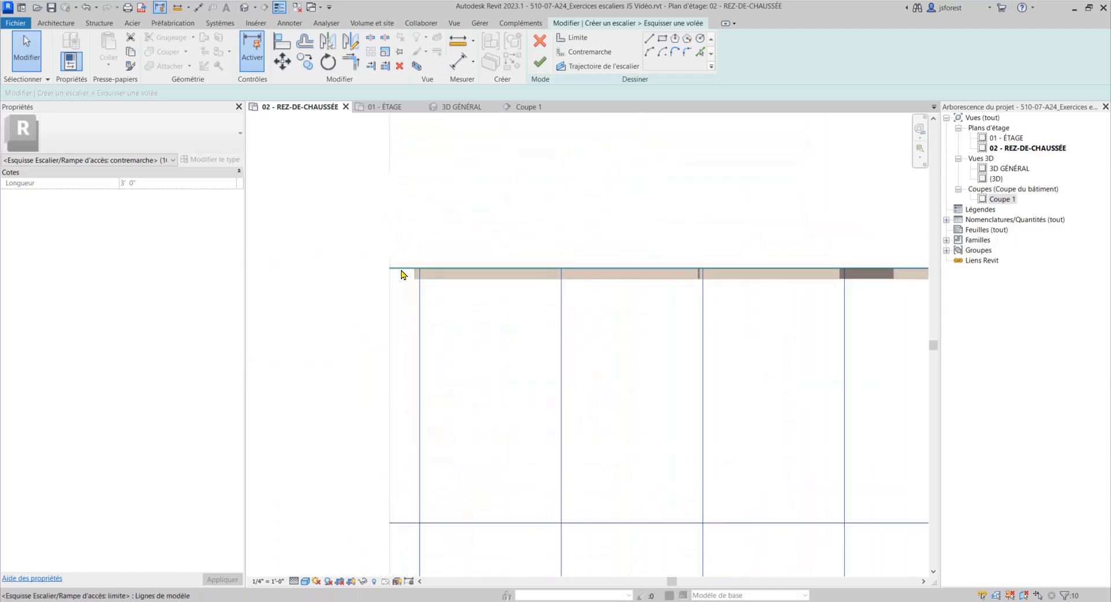
left_click(404, 275)
left_click_drag(389, 269, 419, 268)
scroll(424, 241, "down", 2)
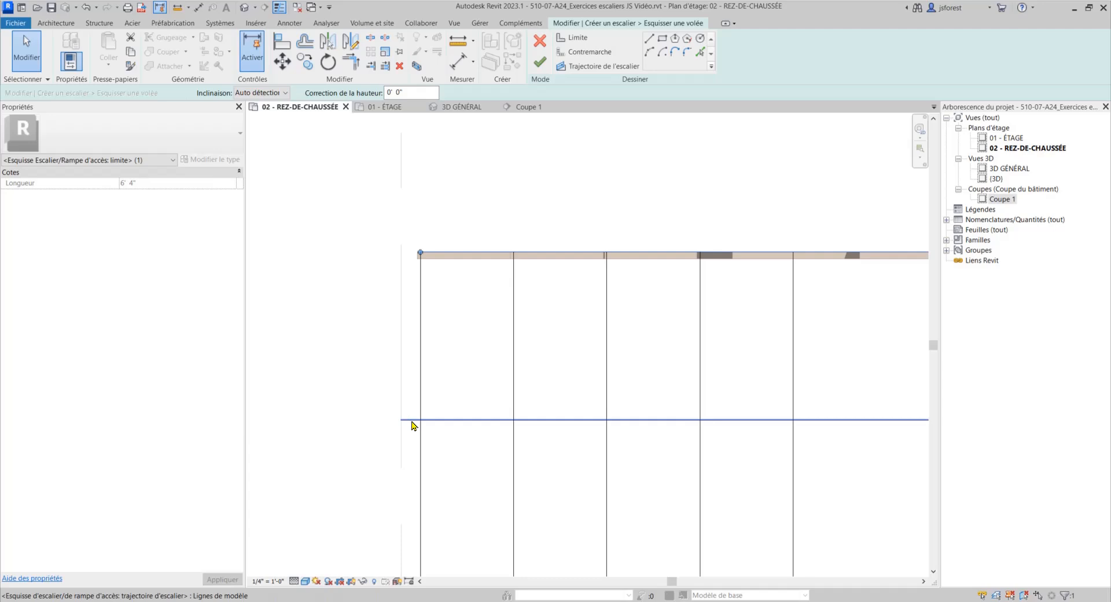
left_click(411, 422)
left_click_drag(413, 417, 420, 419)
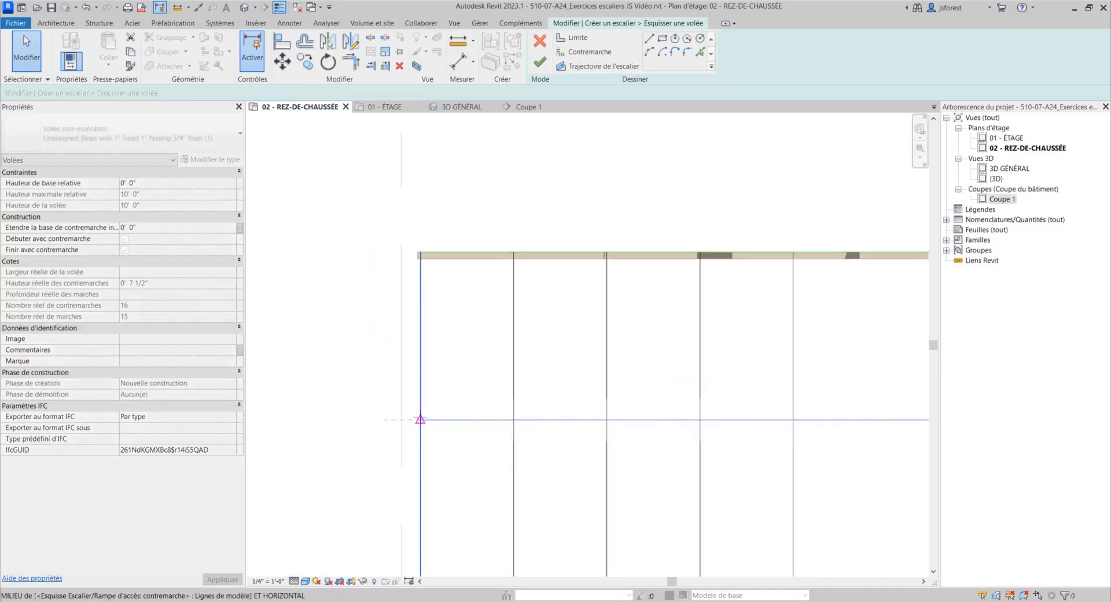
Shorten the inner boundary lines of both flights so they end at the outermost risers.
scroll(424, 269, "down", 2)
scroll(429, 485, "up", 1)
scroll(412, 427, "up", 1)
left_click(409, 445)
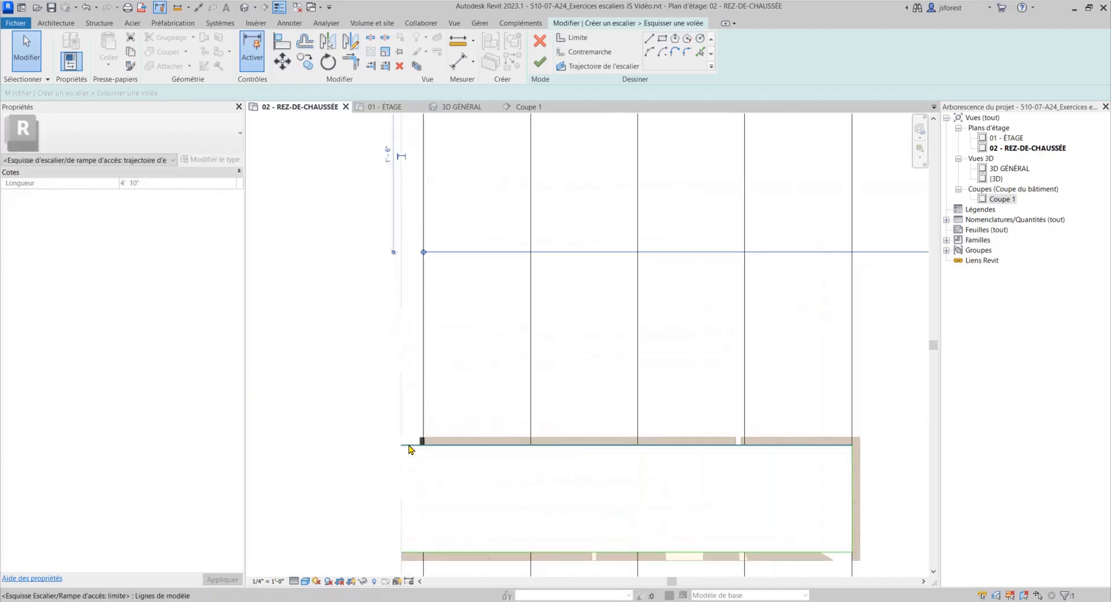
left_click_drag(416, 443, 422, 442)
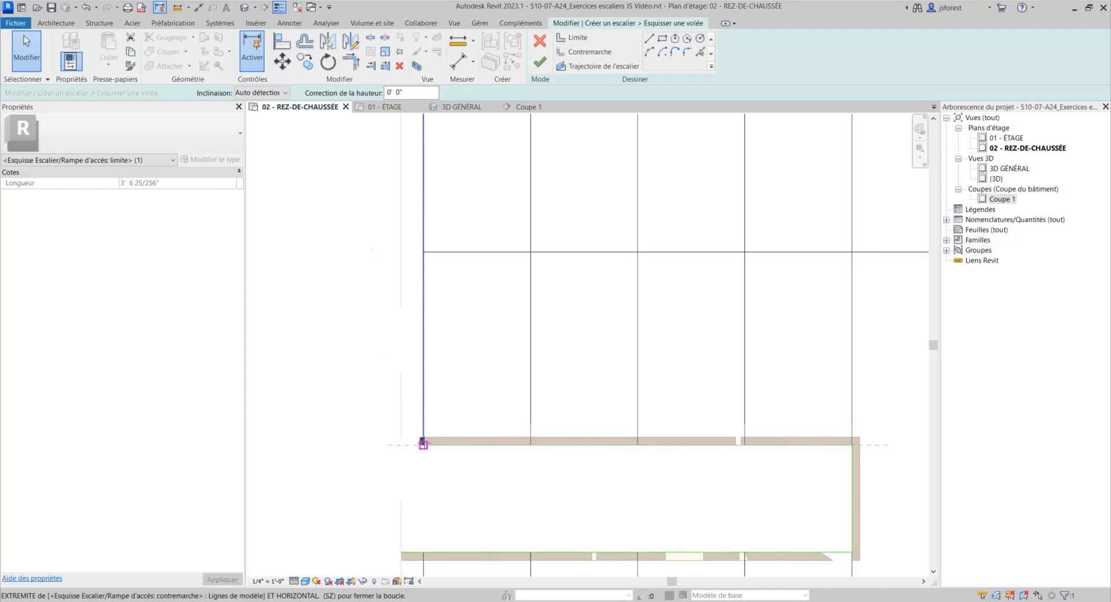
scroll(436, 325, "down", 3)
scroll(440, 369, "up", 2)
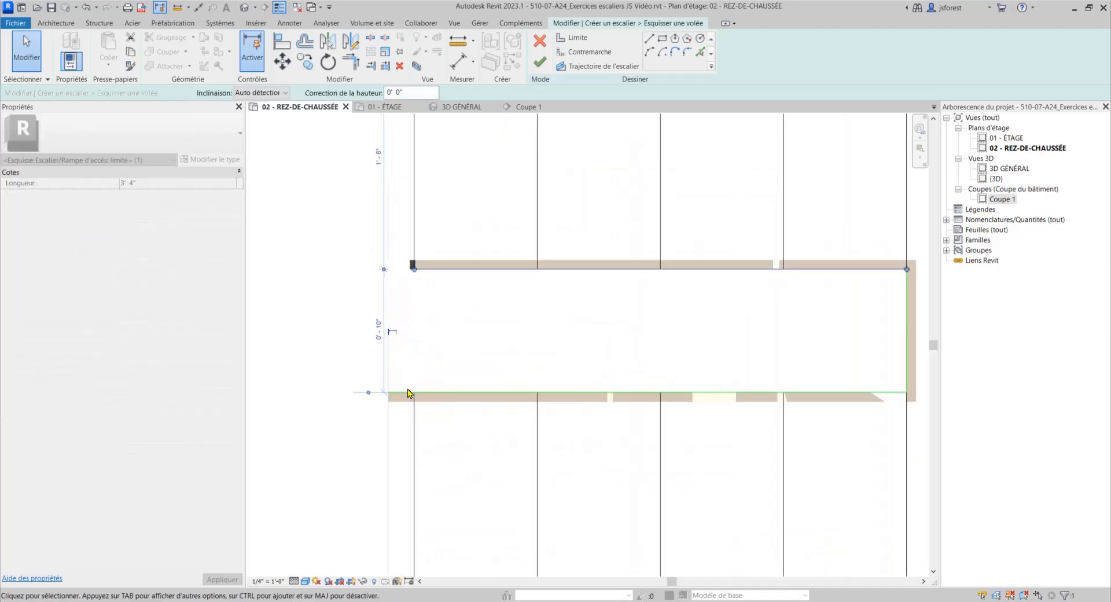
left_click(402, 392)
left_click_drag(389, 395, 414, 393)
Shorten the lower flight's stair path and outer boundary so both end at its outermost riser.
scroll(434, 322, "down", 2)
scroll(434, 321, "up", 2)
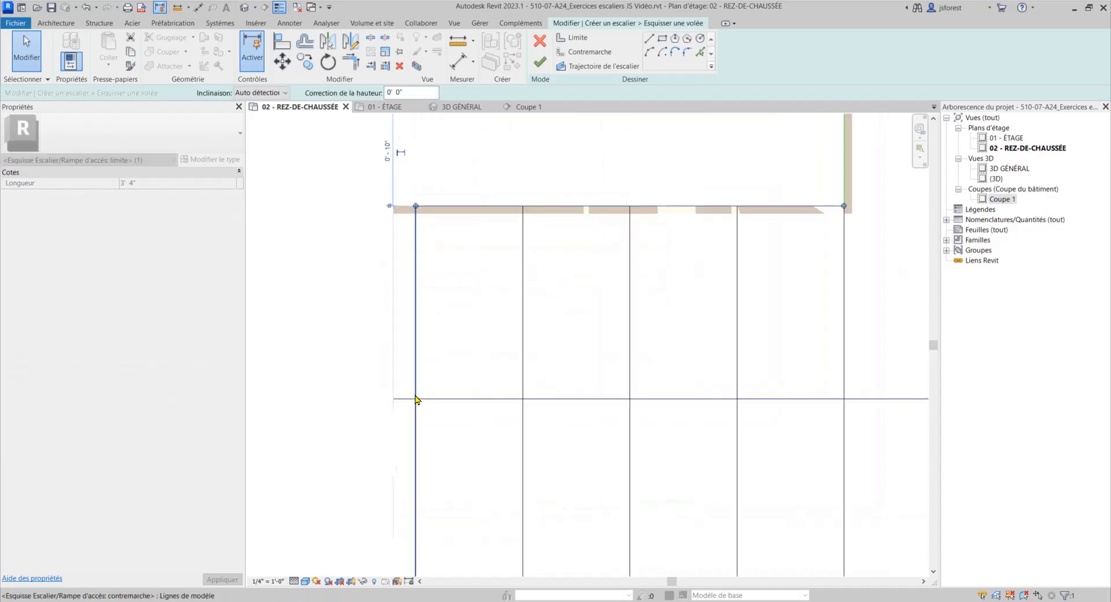
left_click(401, 400)
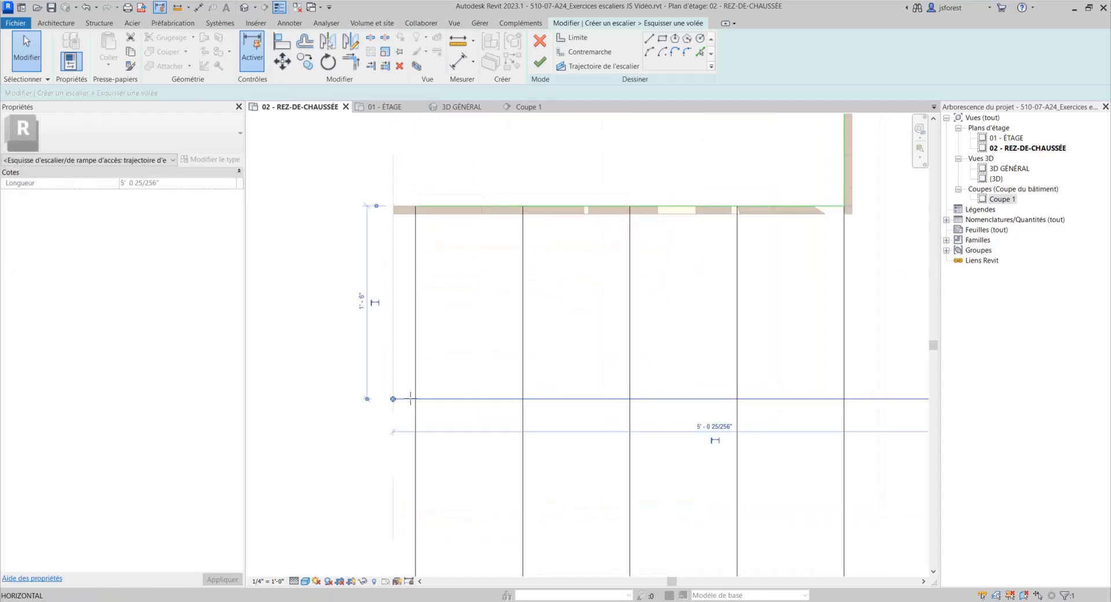
left_click_drag(411, 399, 416, 399)
middle_click_drag(454, 538, 459, 368)
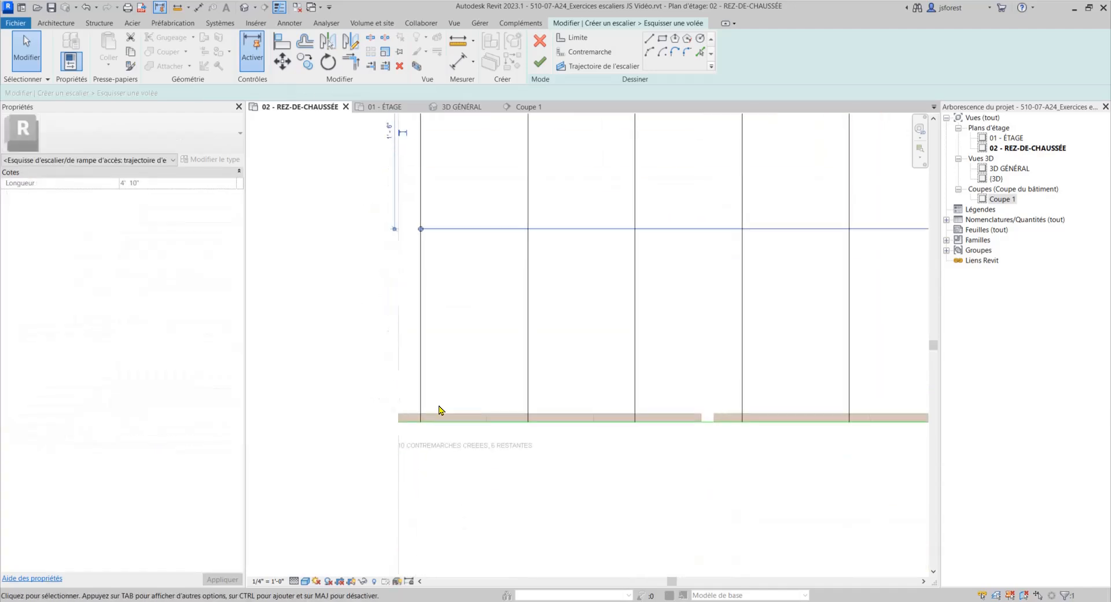
left_click(413, 424)
left_click_drag(398, 422, 420, 424)
scroll(415, 385, "down", 3)
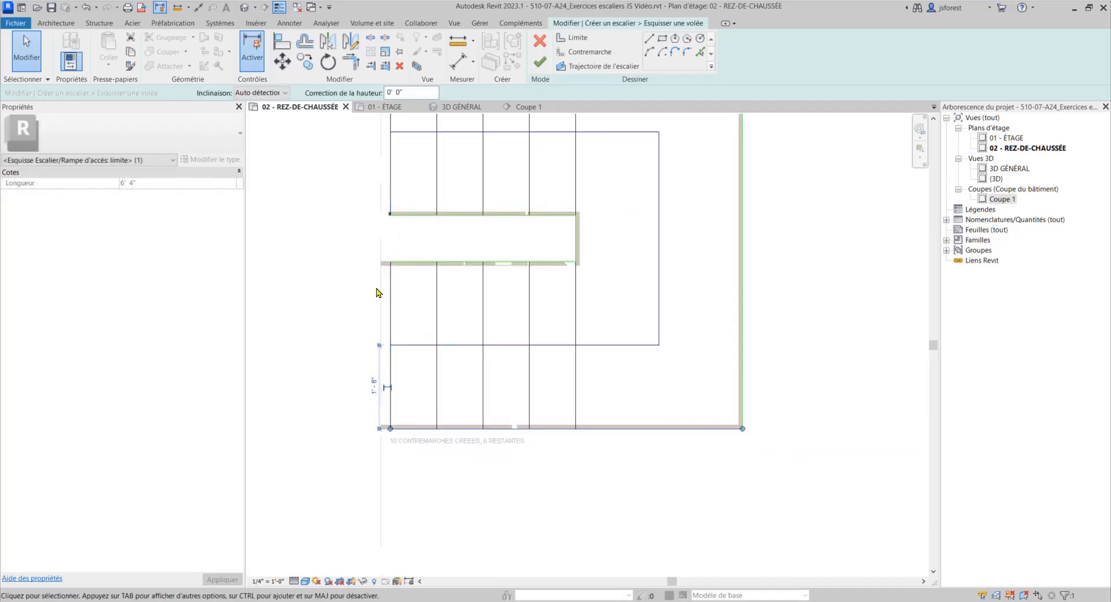
mouse_move(430, 362)
middle_mouse_down()
mouse_move(484, 397)
mouse_move(452, 488)
middle_mouse_up()
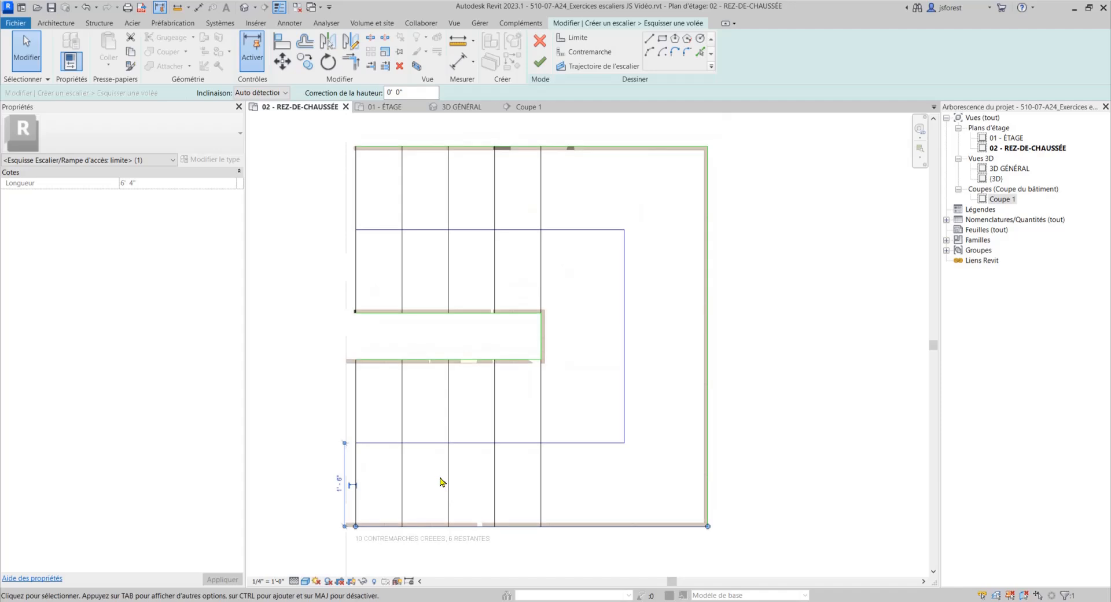
Draw a horizontal 3' riser line from the inner boundary's upper corner across to the far outer boundary.
scroll(547, 384, "up", 3)
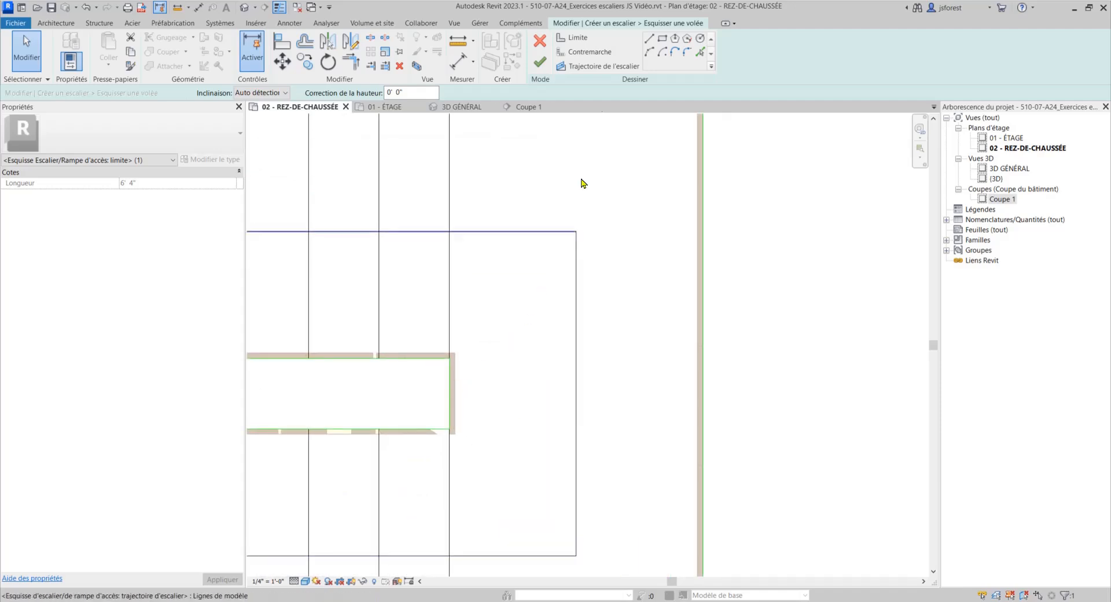
left_click(577, 41)
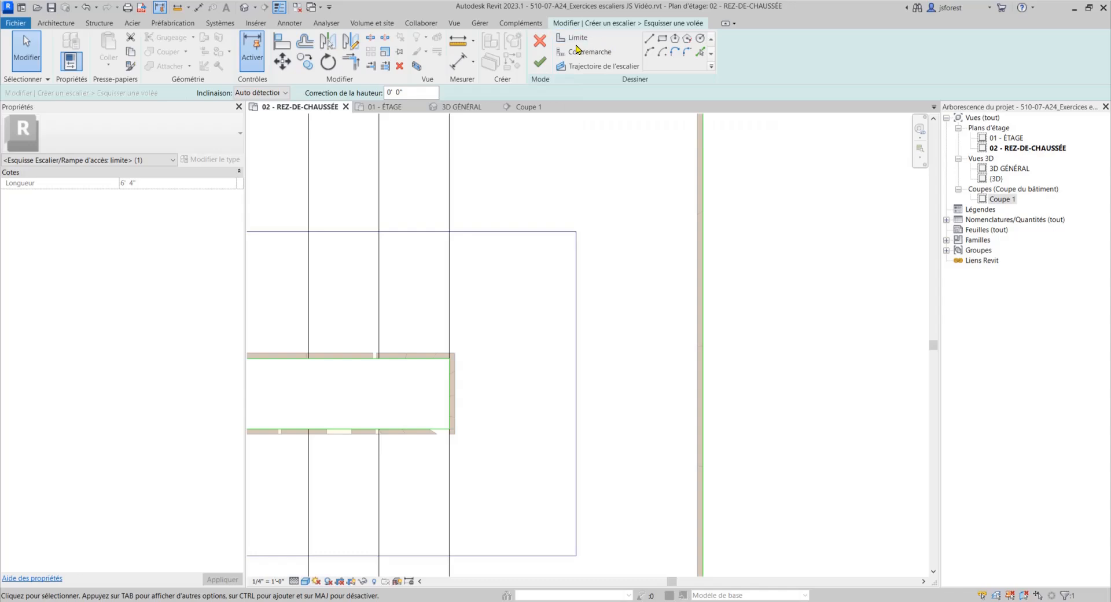
left_click(603, 66)
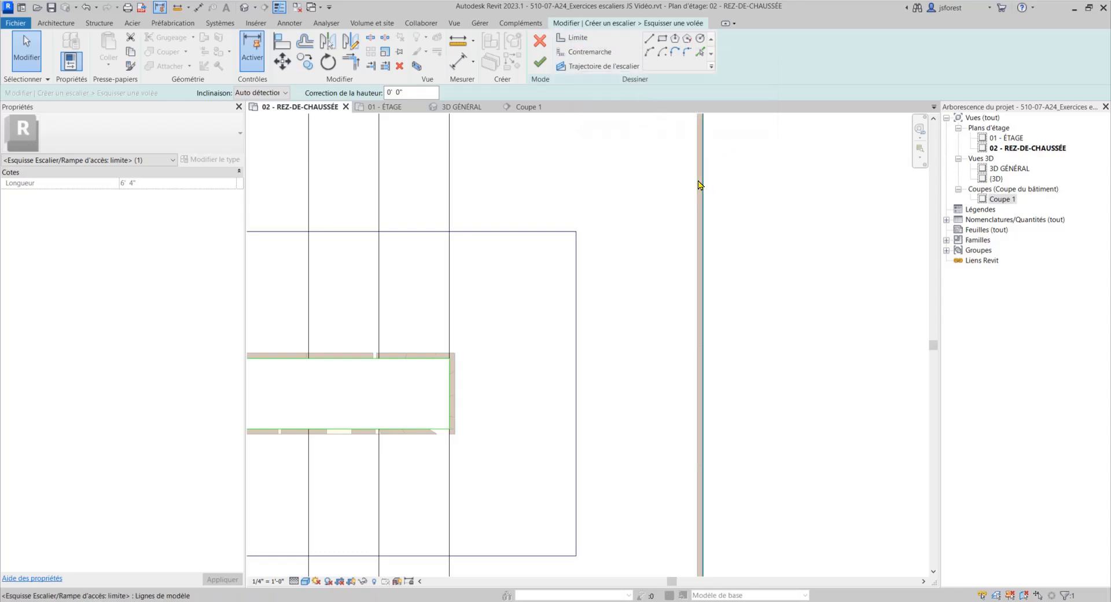
scroll(715, 289, "down", 2)
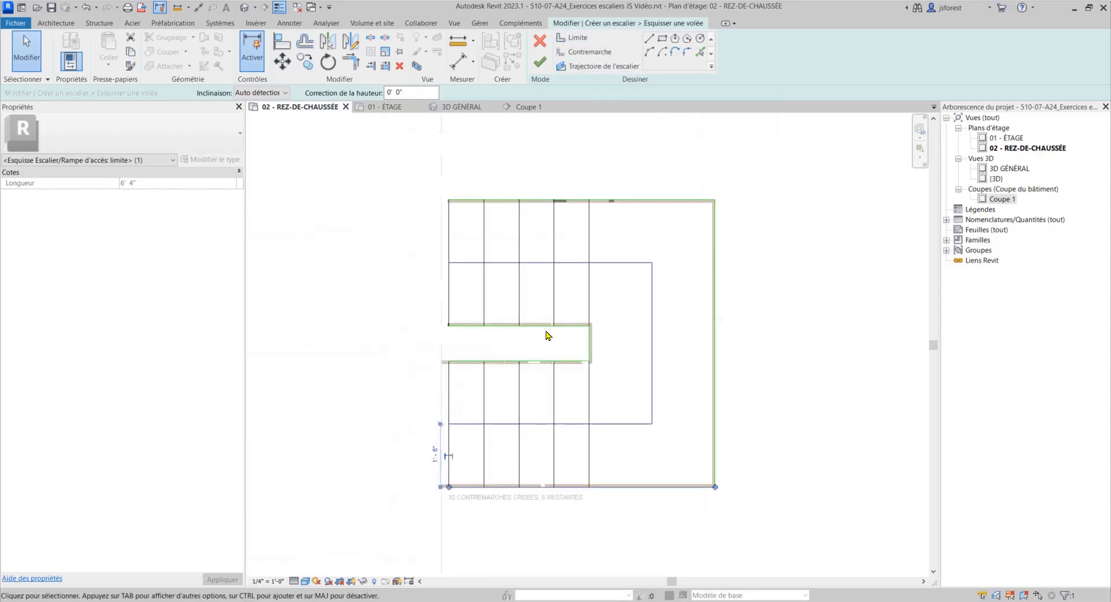
scroll(595, 376, "up", 2)
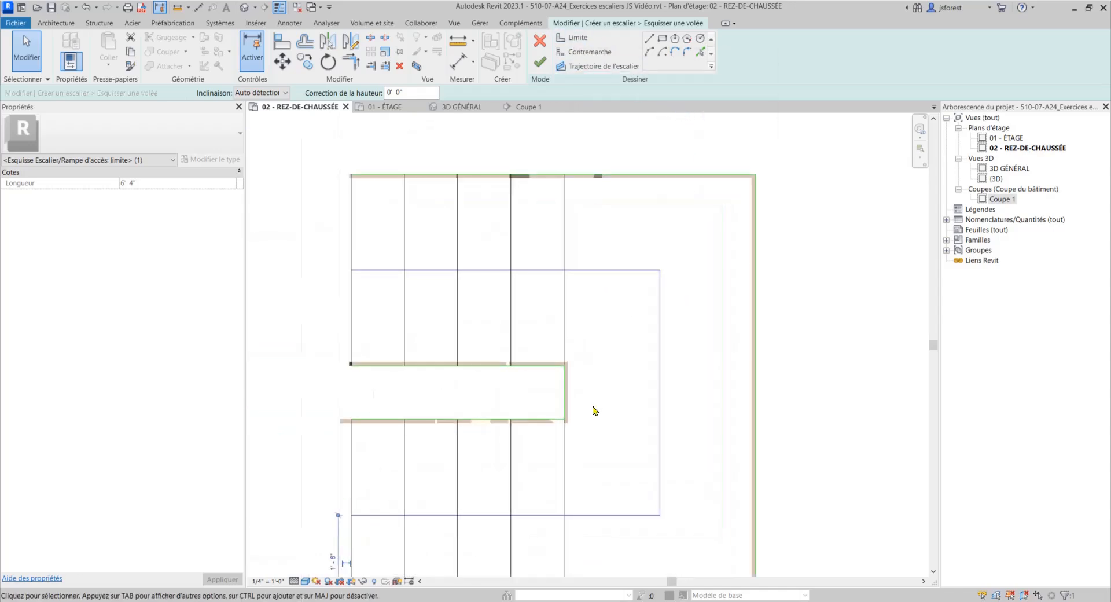
left_click(590, 68)
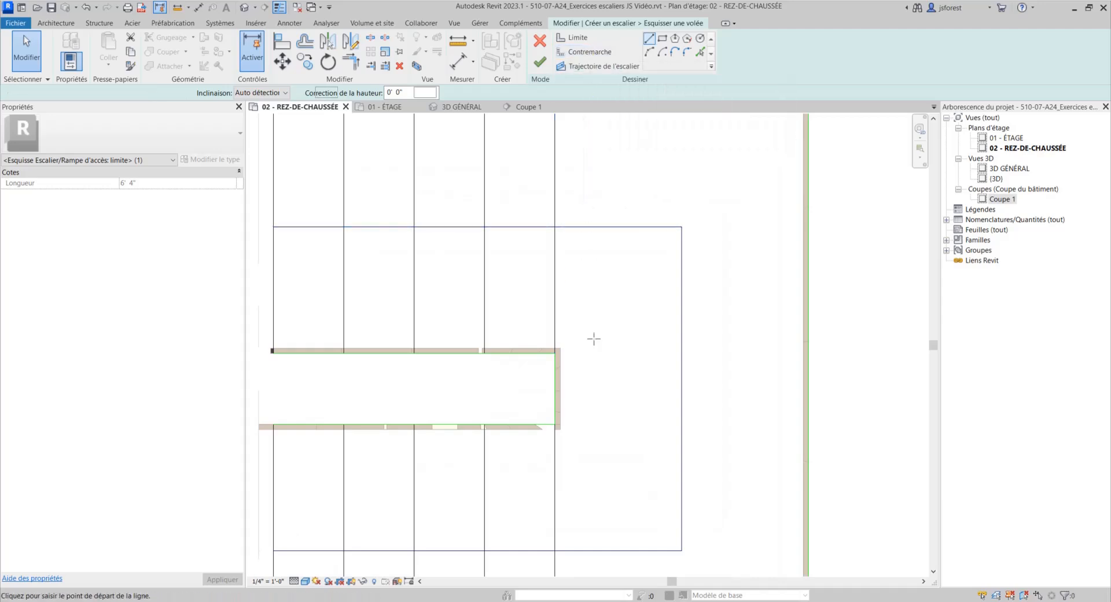
left_click(555, 353)
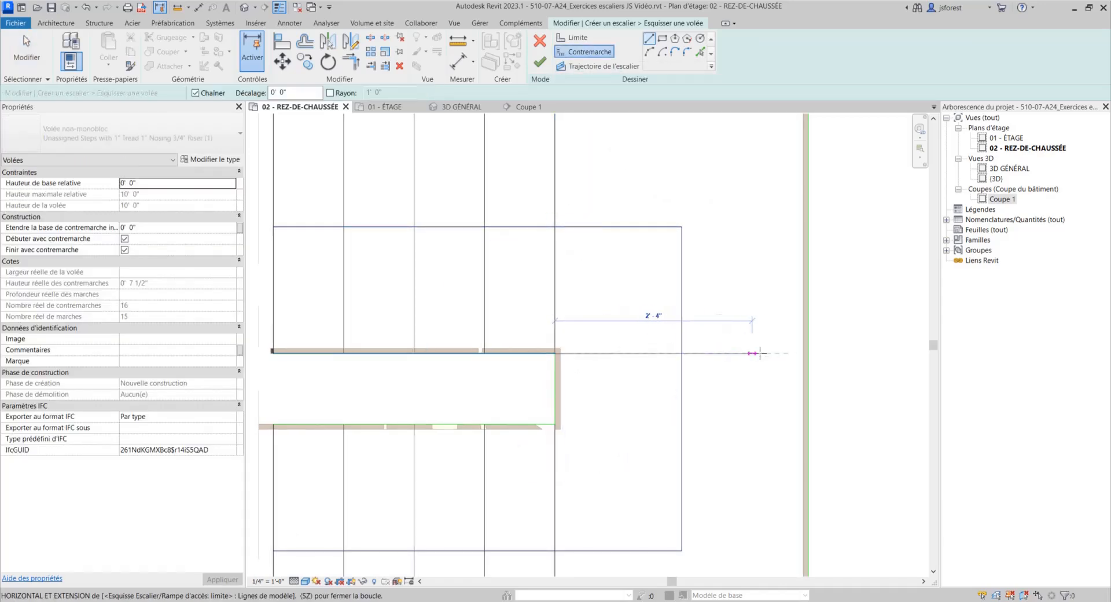
left_click(809, 353)
Rotate a copy of the horizontal 3' riser by 30° upward about the inner boundary's upper corner.
middle_click_drag(744, 367, 746, 434)
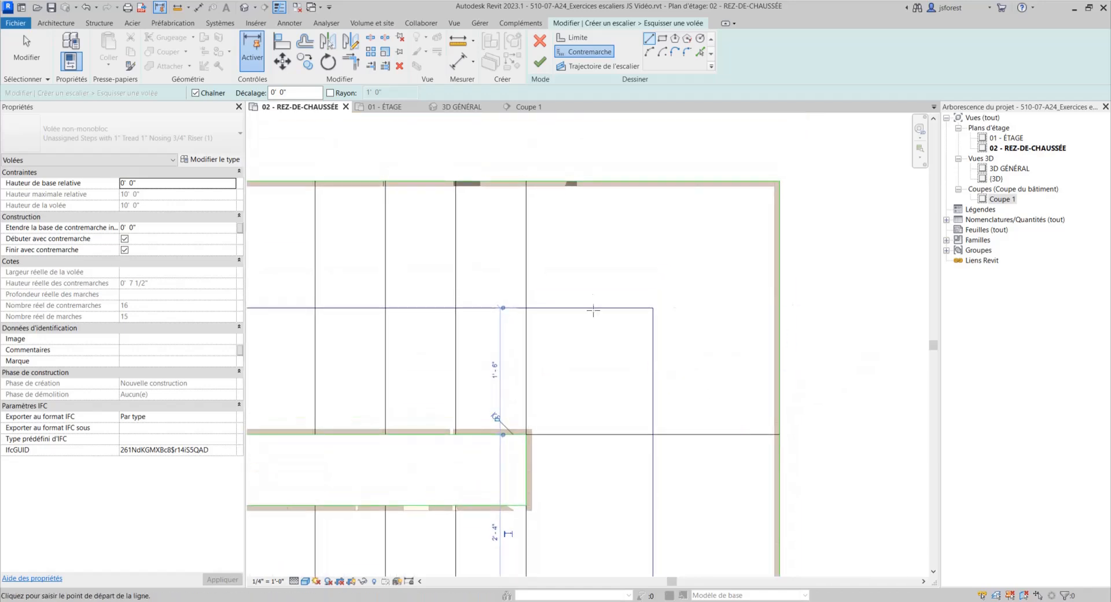
middle_click_drag(605, 283, 622, 216)
scroll(621, 209, "down", 1)
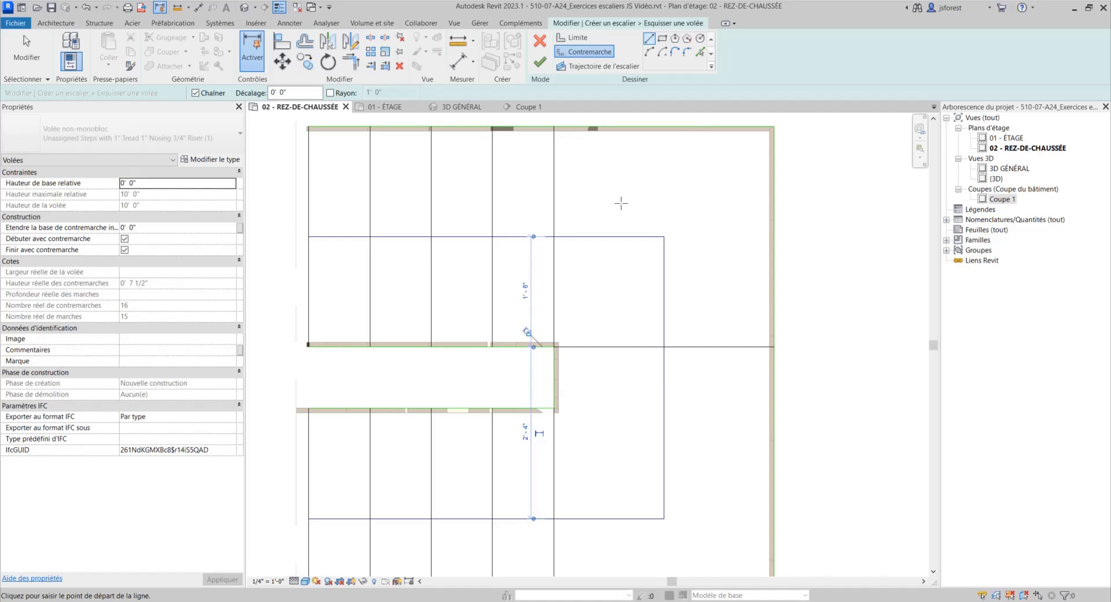
scroll(577, 234, "down", 1)
middle_click_drag(626, 332, 583, 365)
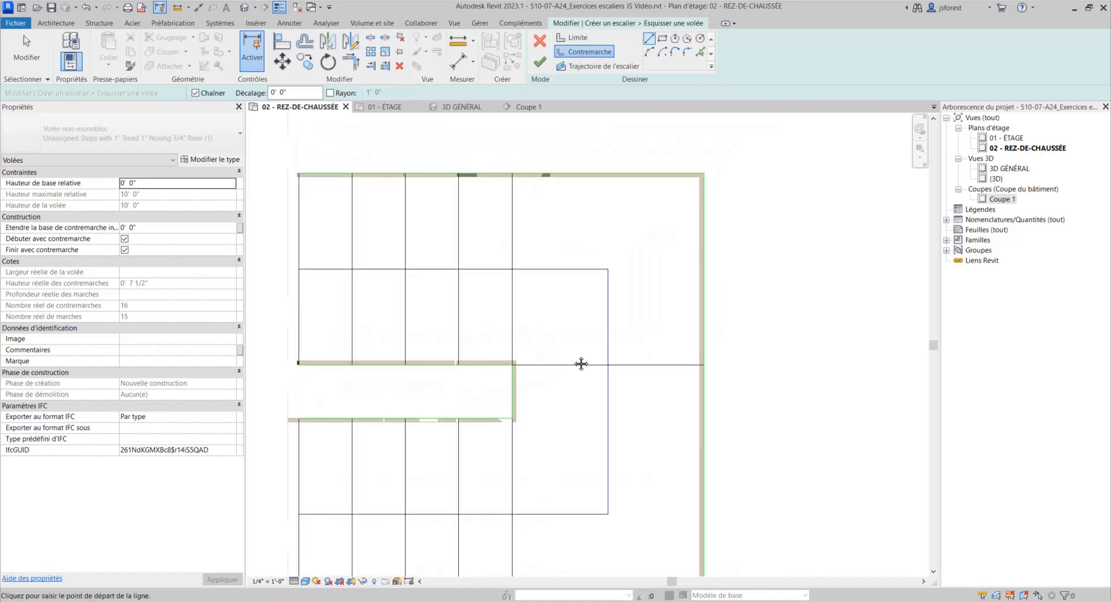
scroll(572, 356, "up", 2)
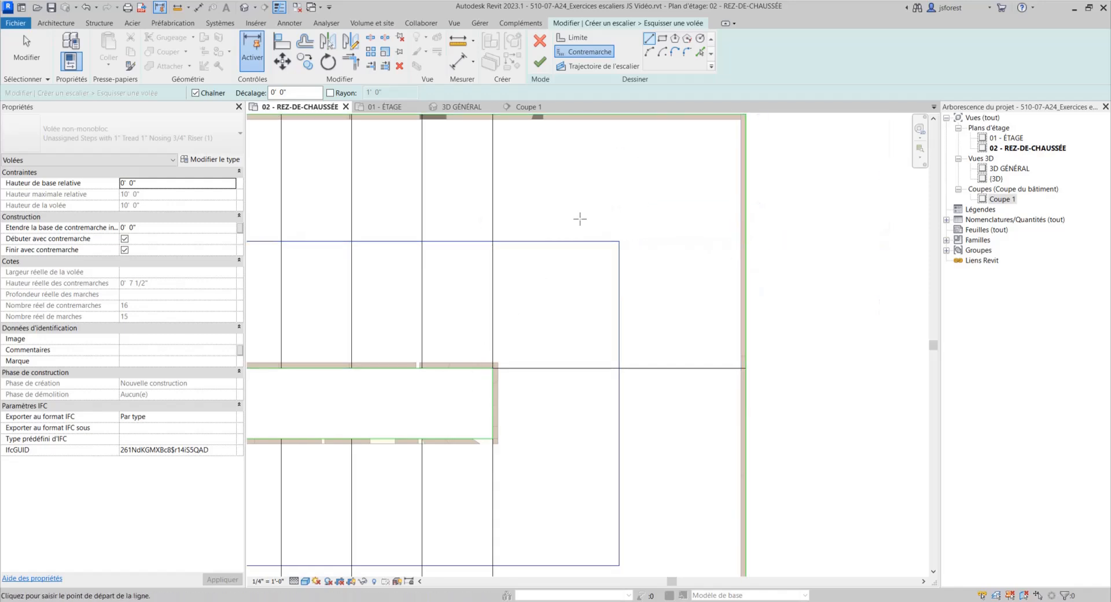
left_click(26, 51)
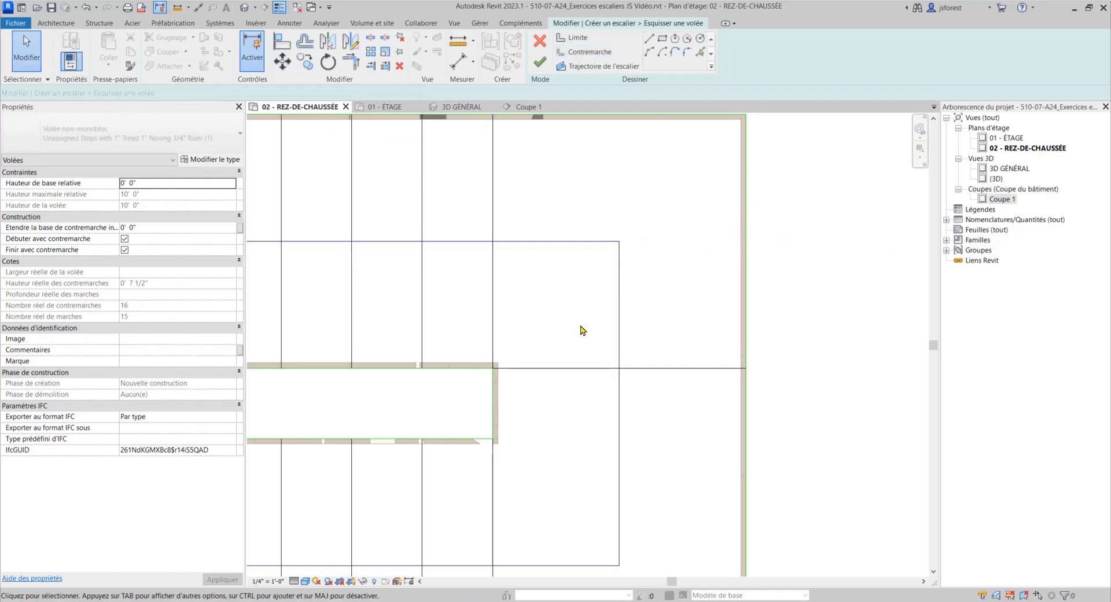
left_click(581, 369)
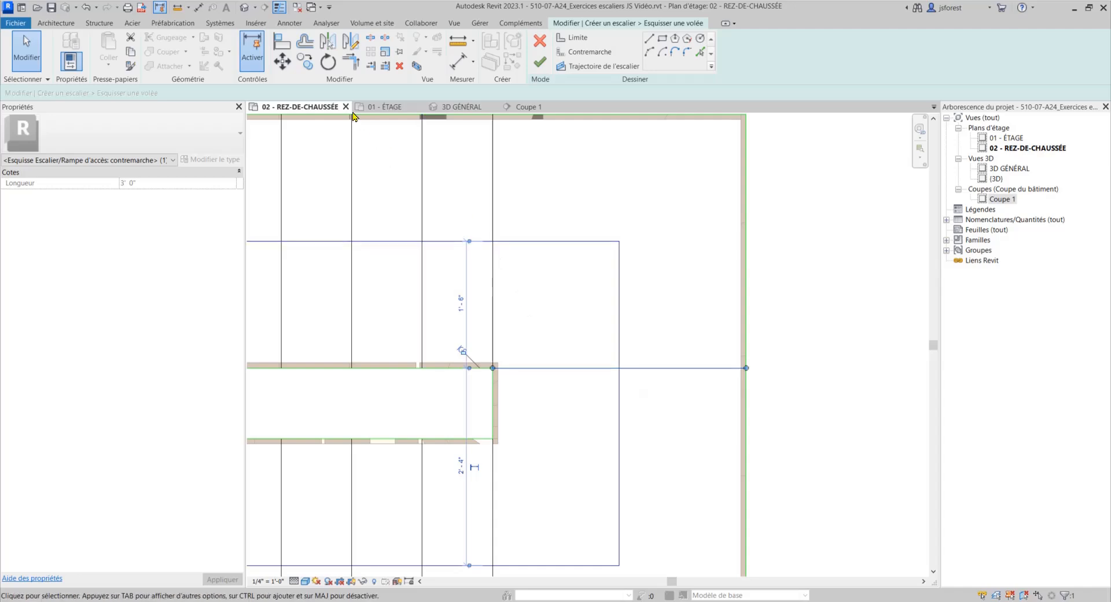
left_click(328, 62)
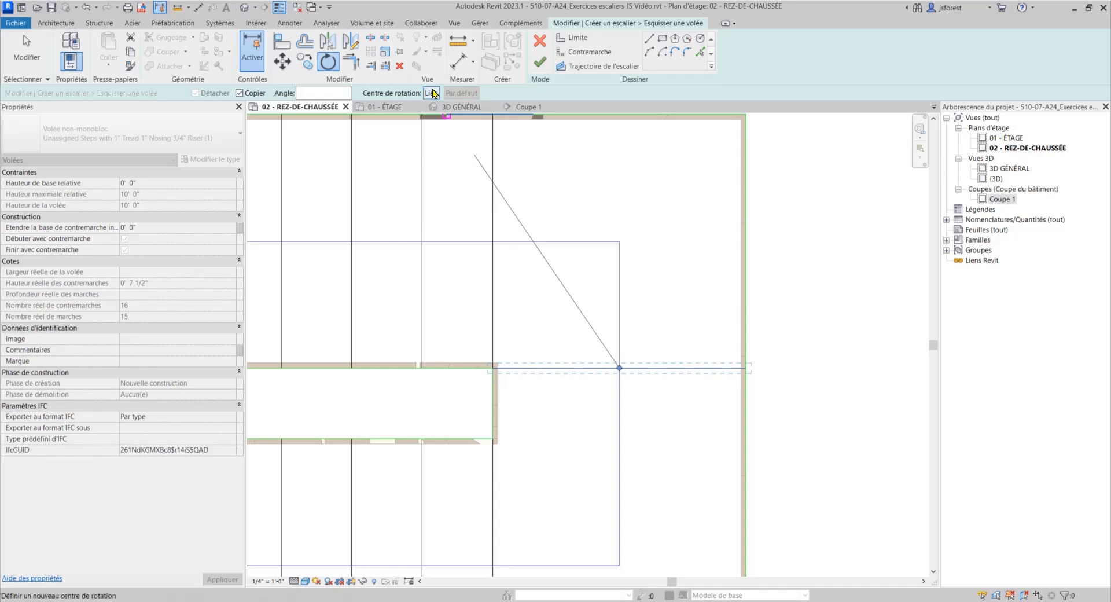
left_click(433, 95)
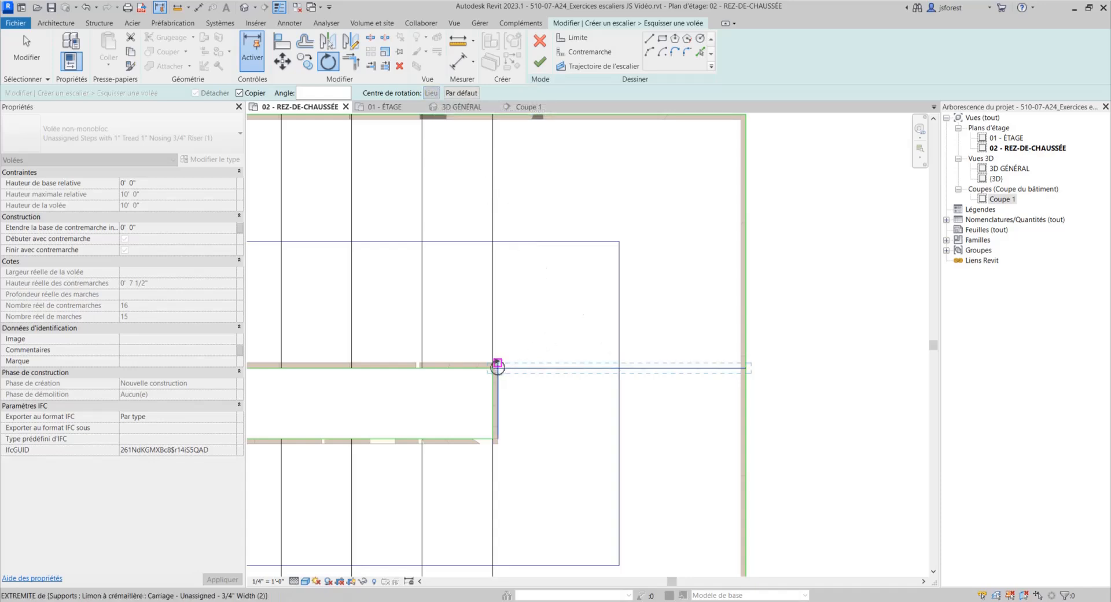
scroll(505, 366, "up", 3)
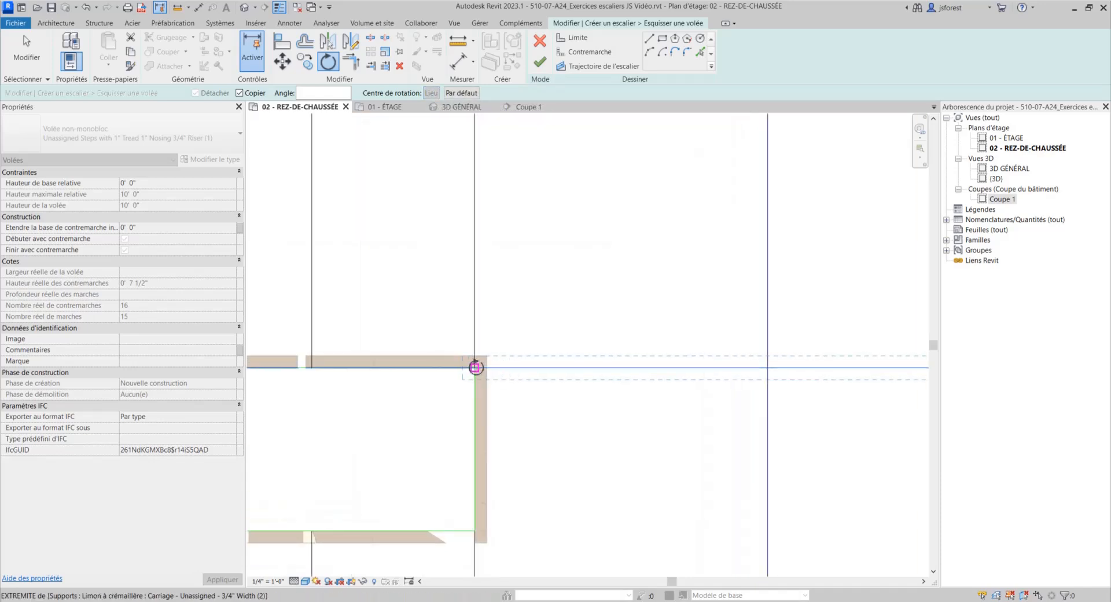
left_click(475, 367)
scroll(527, 370, "down", 3)
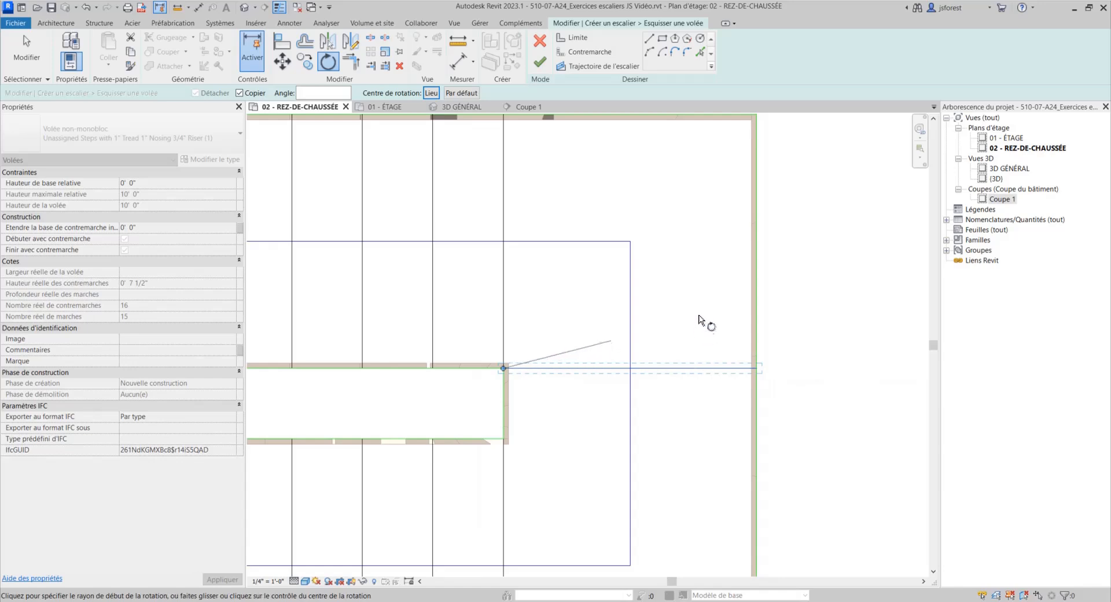
left_click(717, 368)
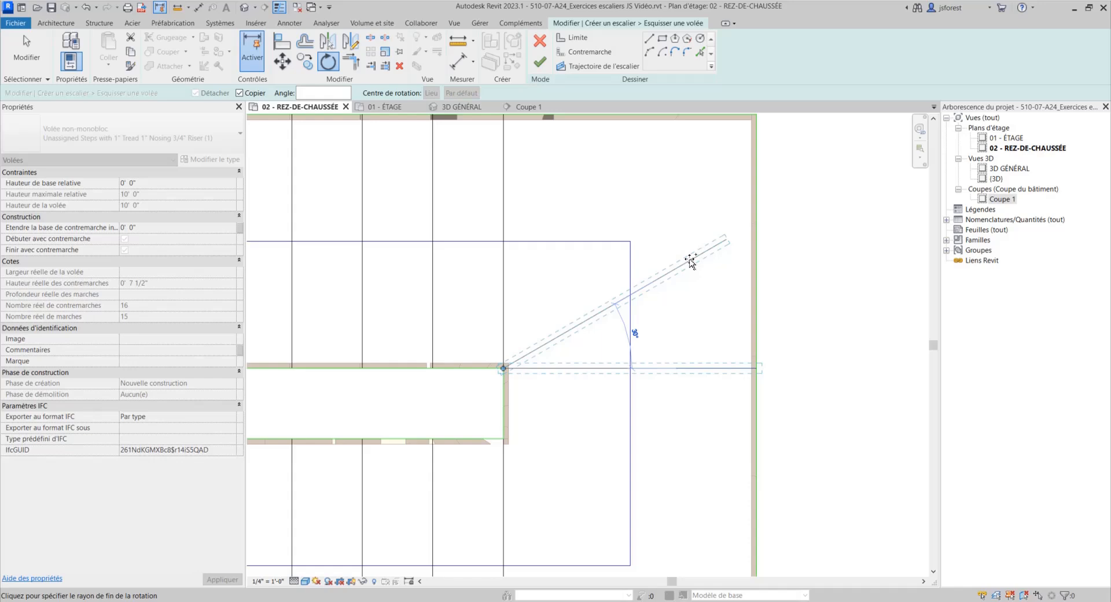
left_click(691, 261)
middle_click_drag(652, 347, 623, 401)
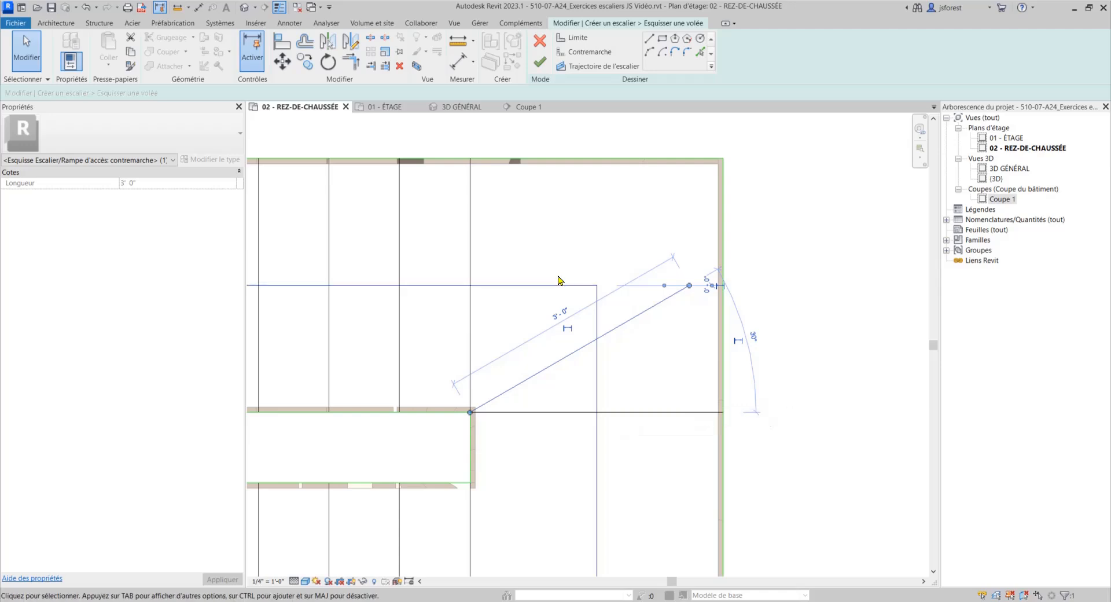
Rotate a copy of the angled riser a further 30° about the same inner boundary corner.
left_click(324, 65)
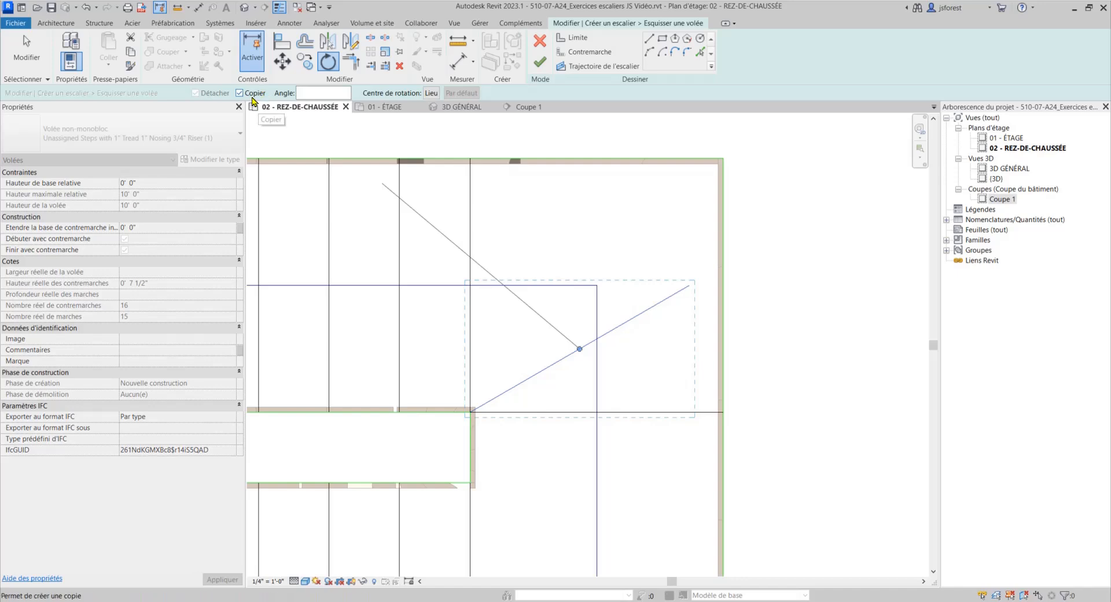
left_click(431, 94)
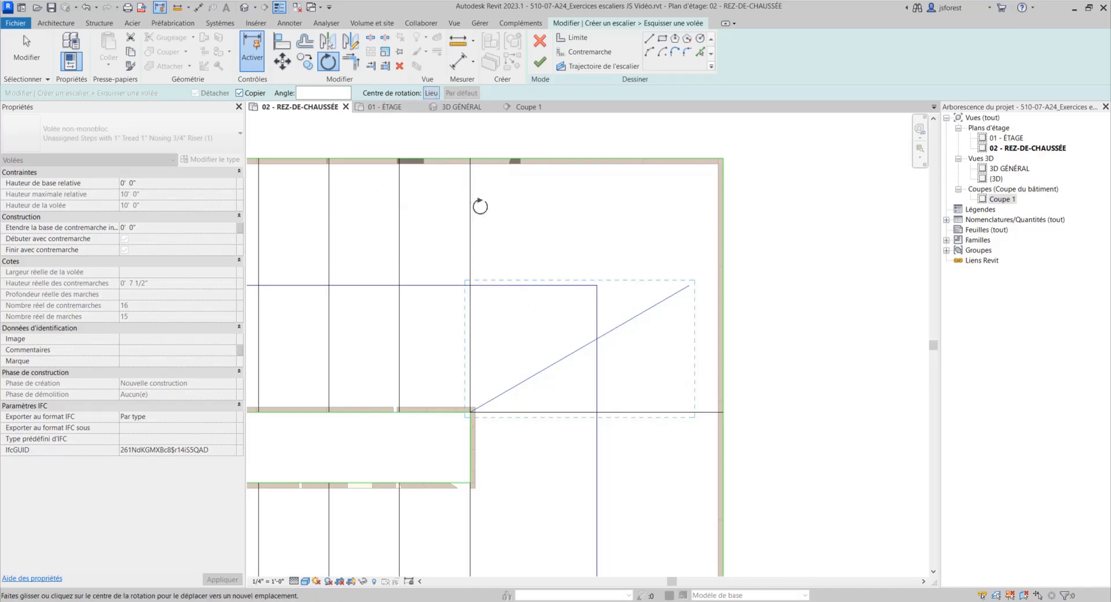
scroll(472, 410, "up", 2)
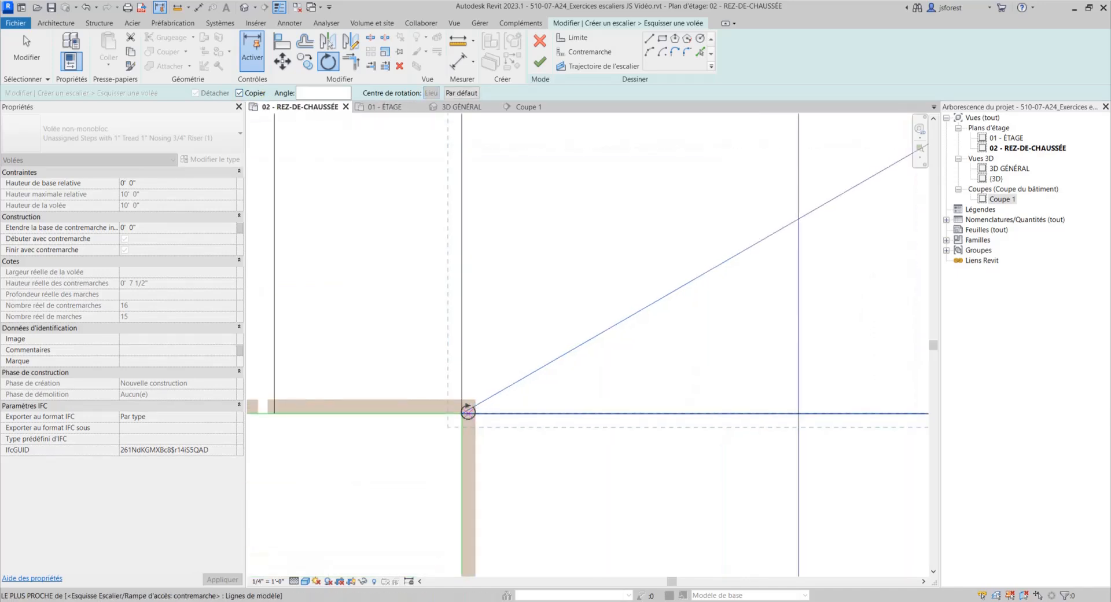
left_click(474, 412)
scroll(492, 403, "down", 2)
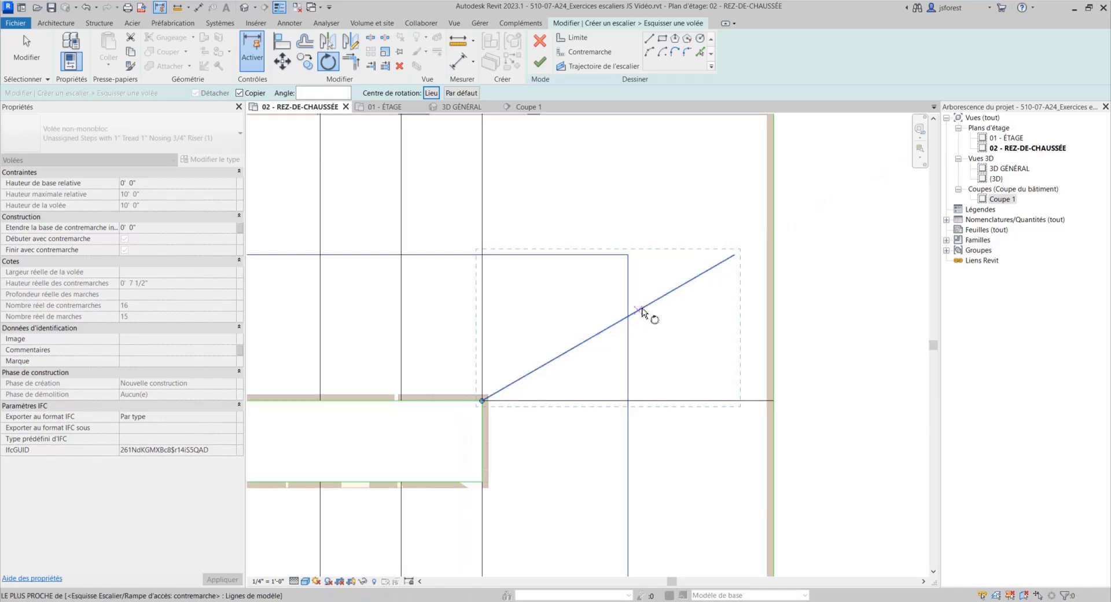
left_click(647, 309)
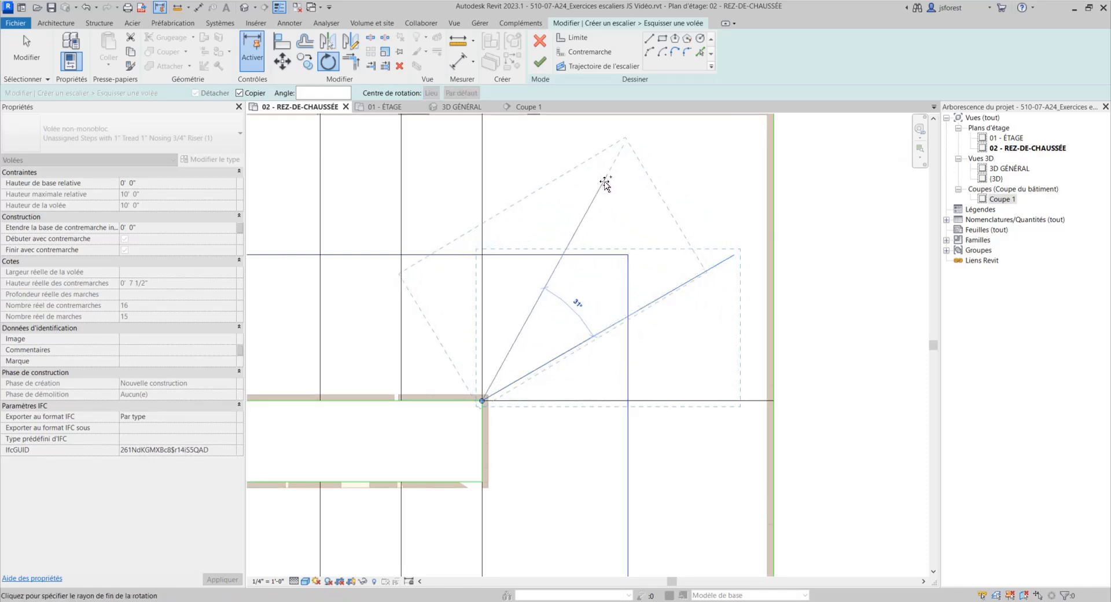
left_click(605, 185)
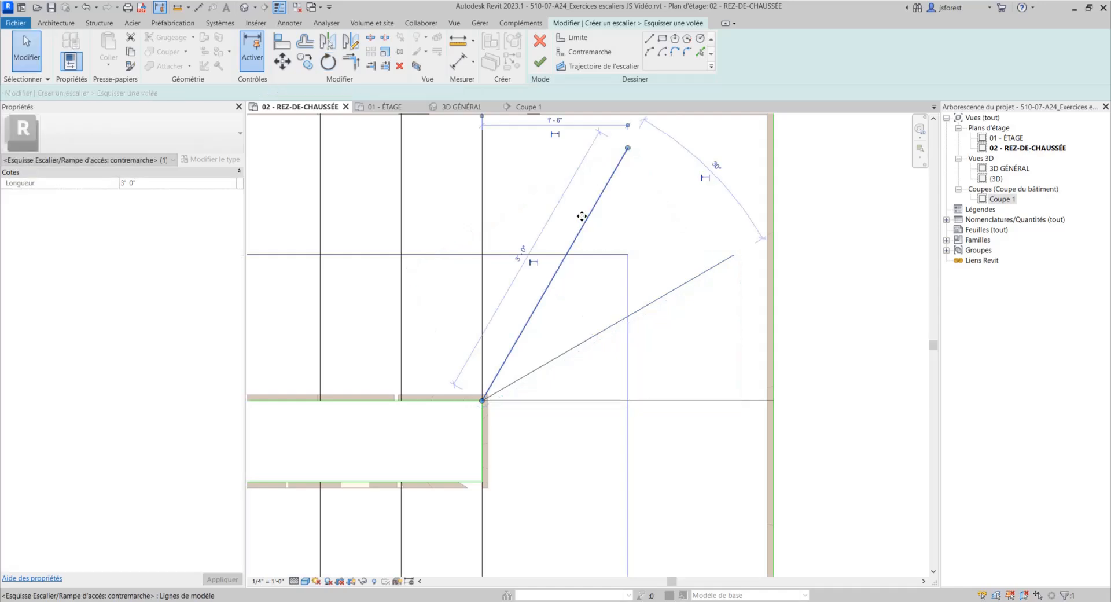
scroll(489, 367, "up", 3)
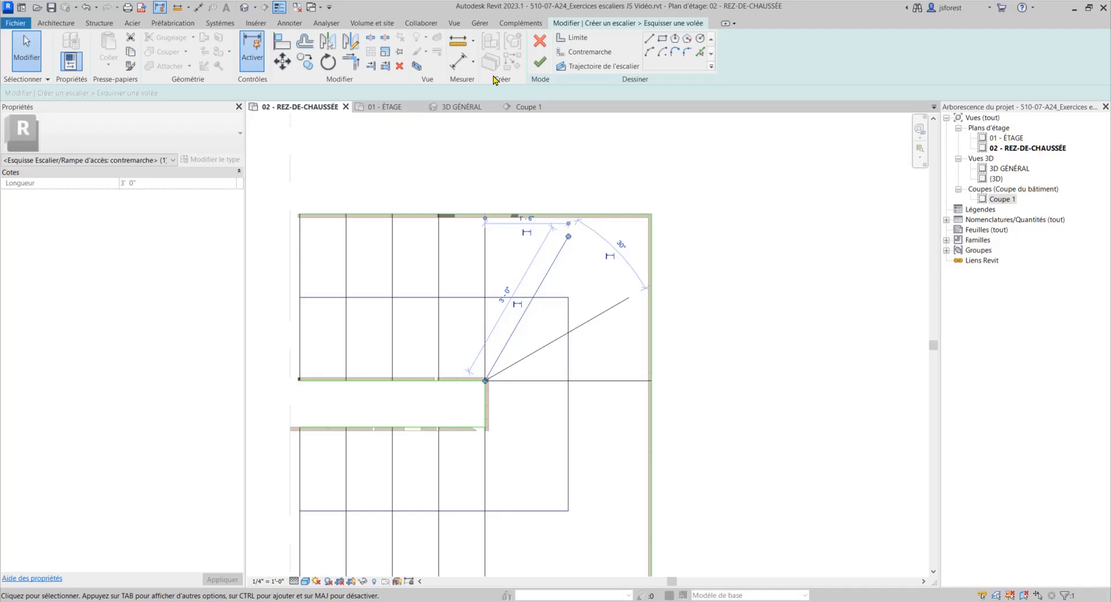
left_click(587, 140)
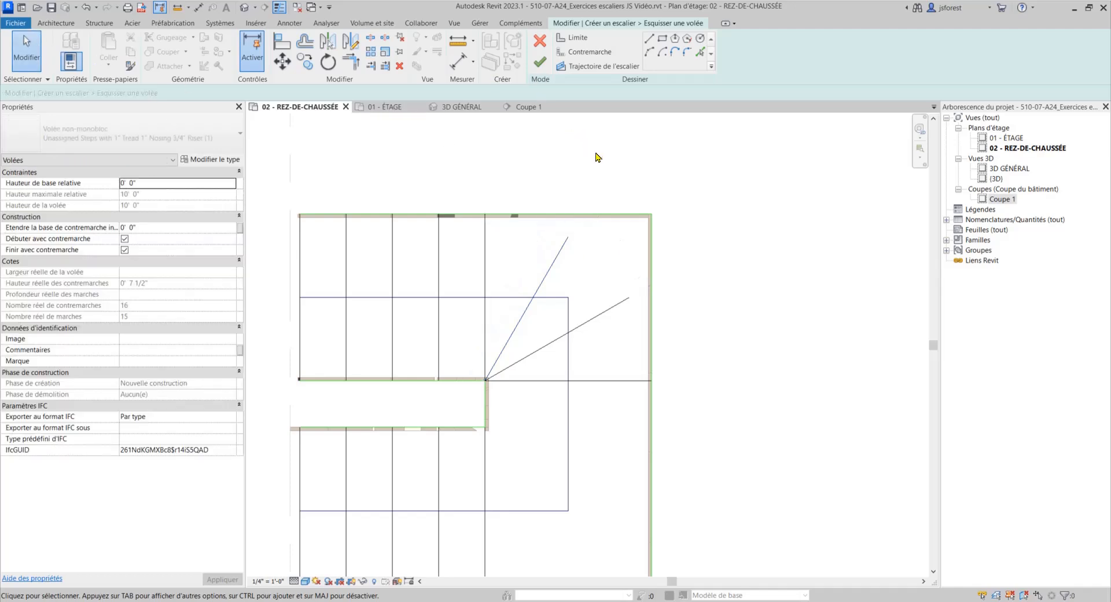
Try to stretch the steeper angled riser's outer end past the upper outer boundary to 3' 7", and undo the stretch.
scroll(602, 168, "up", 2)
middle_click_drag(606, 273, 582, 324)
left_click(516, 324)
left_click_drag(518, 318, 543, 274)
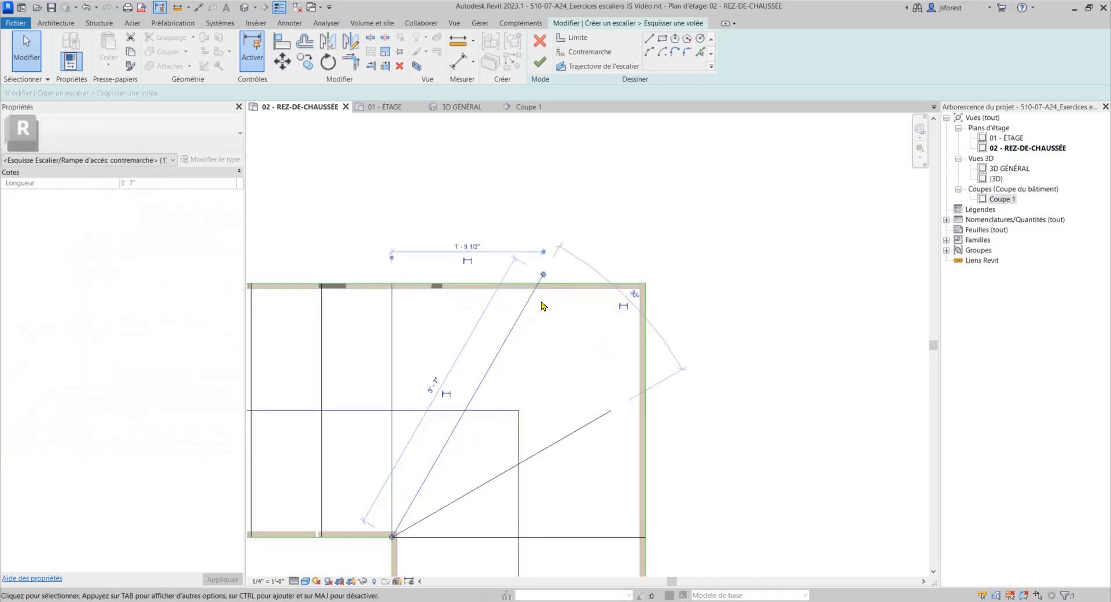
key("ctrl+z")
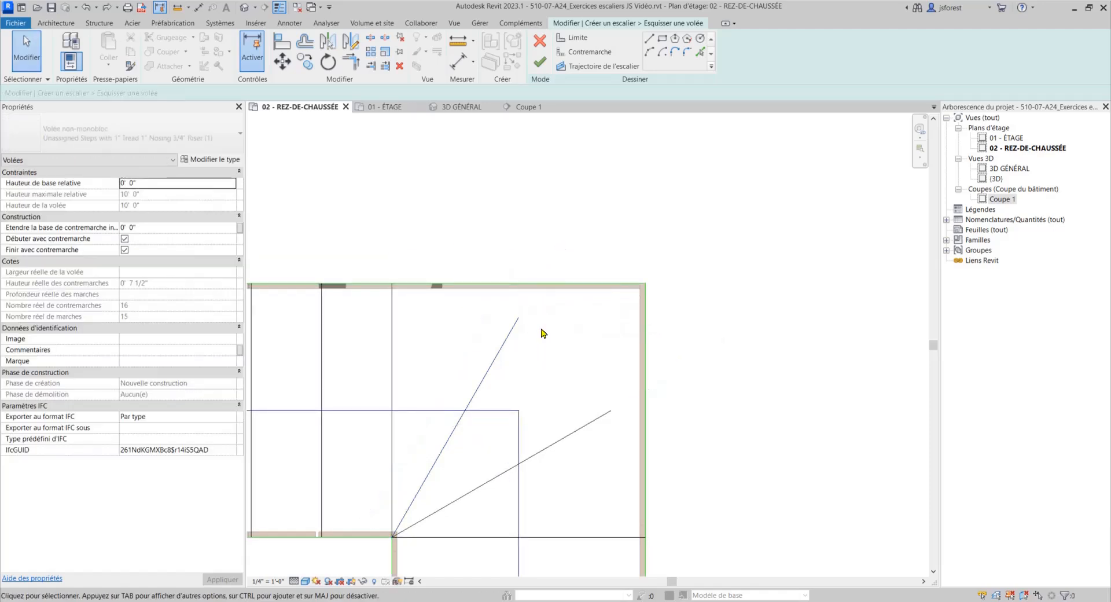
Extend the steeper angled riser to the upper outer boundary and the shallower one to the far outer boundary.
scroll(543, 332, "up", 1)
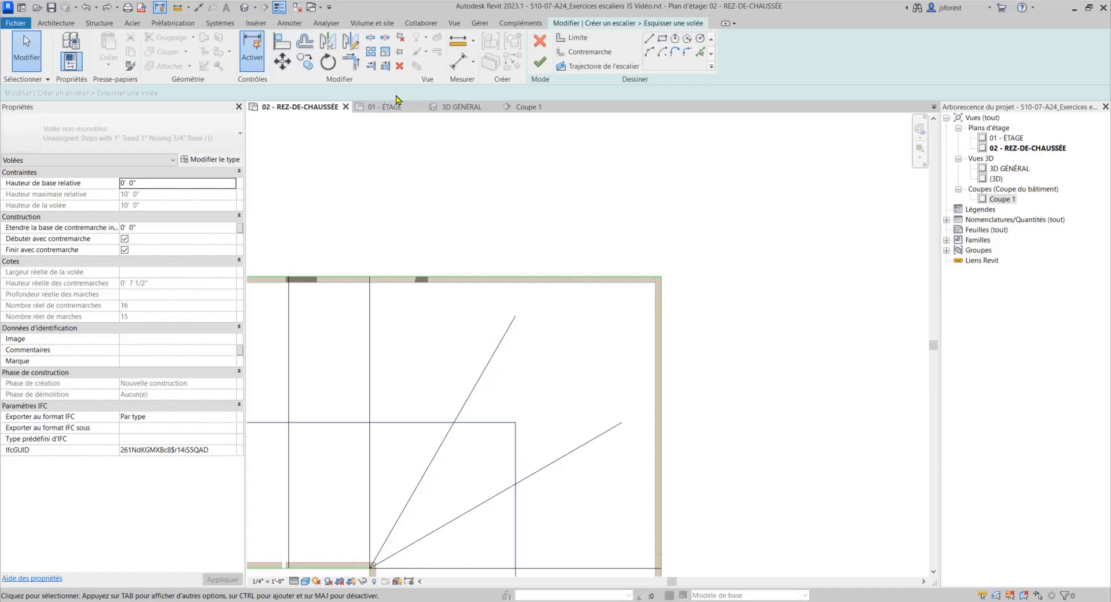
left_click(371, 65)
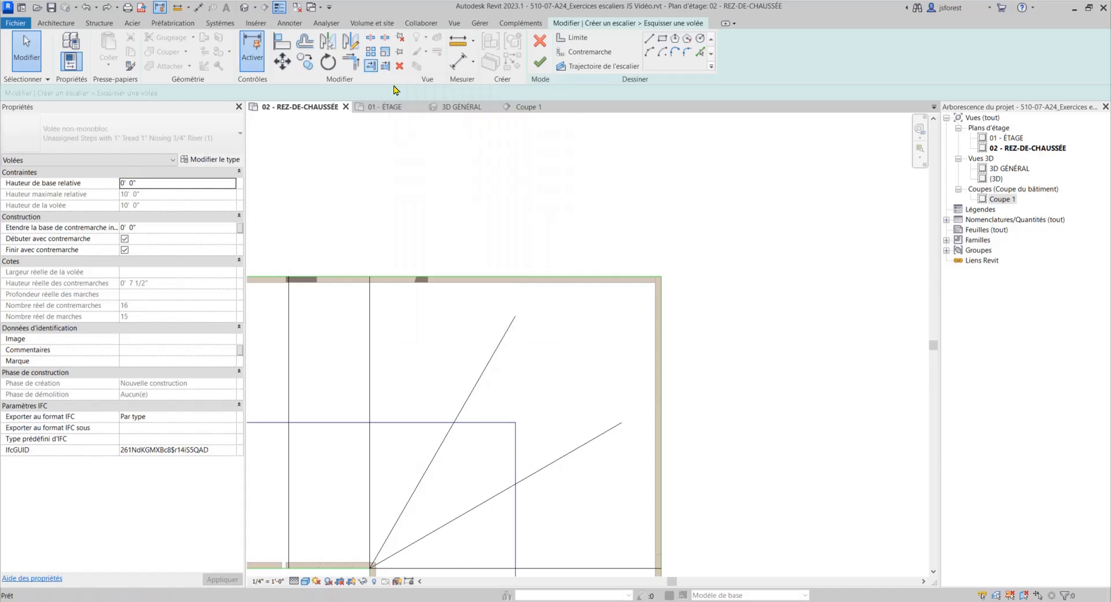
left_click(565, 268)
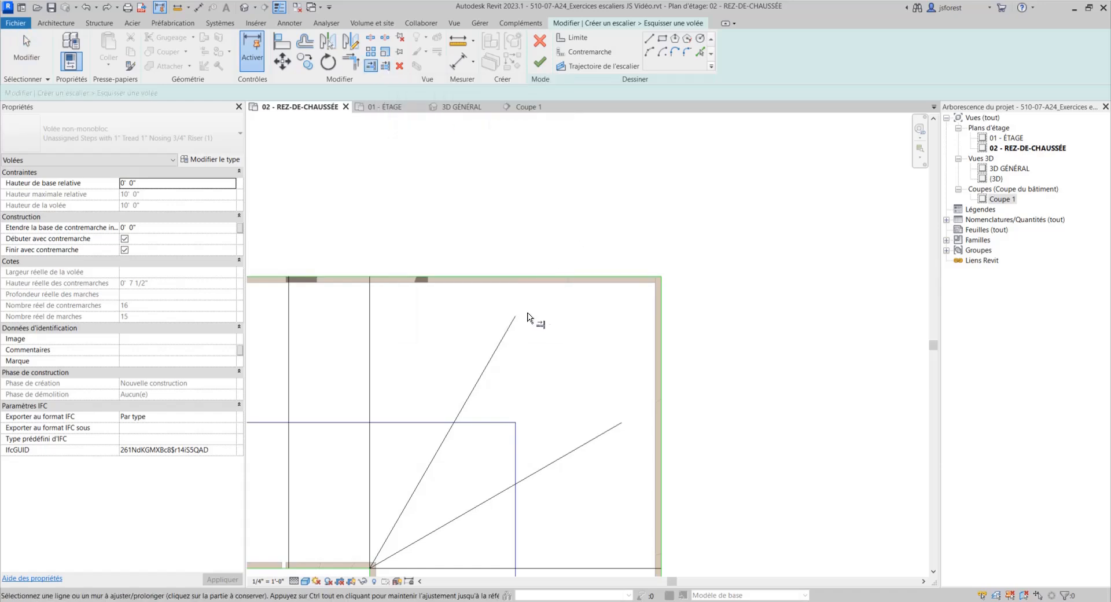
left_click(509, 330)
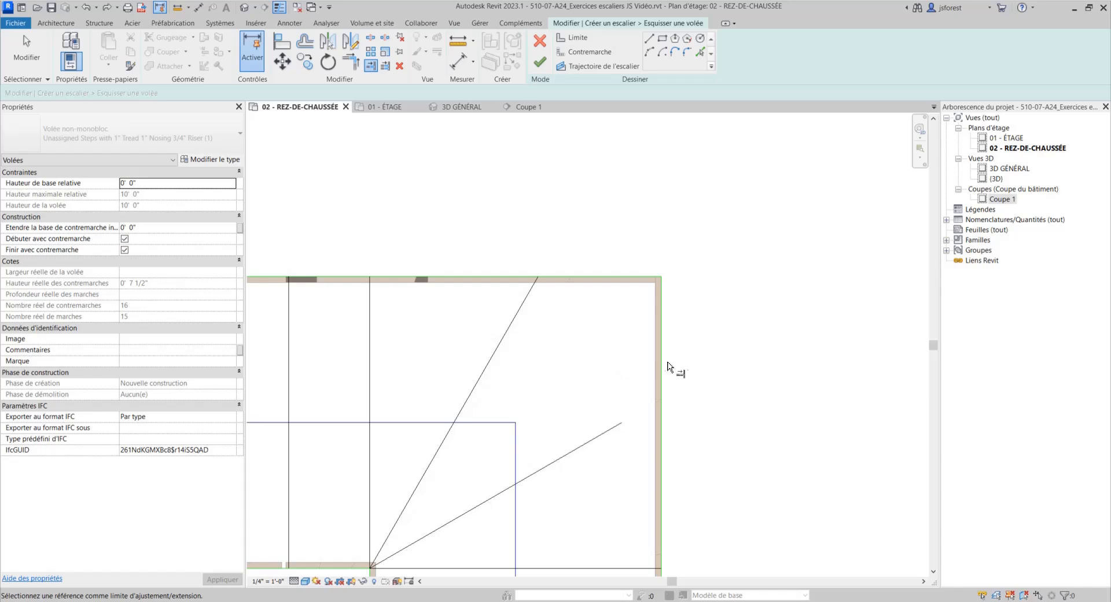
left_click(667, 364)
left_click(615, 427)
scroll(603, 116, "down", 2)
middle_click_drag(658, 293, 677, 278)
scroll(669, 271, "down", 1)
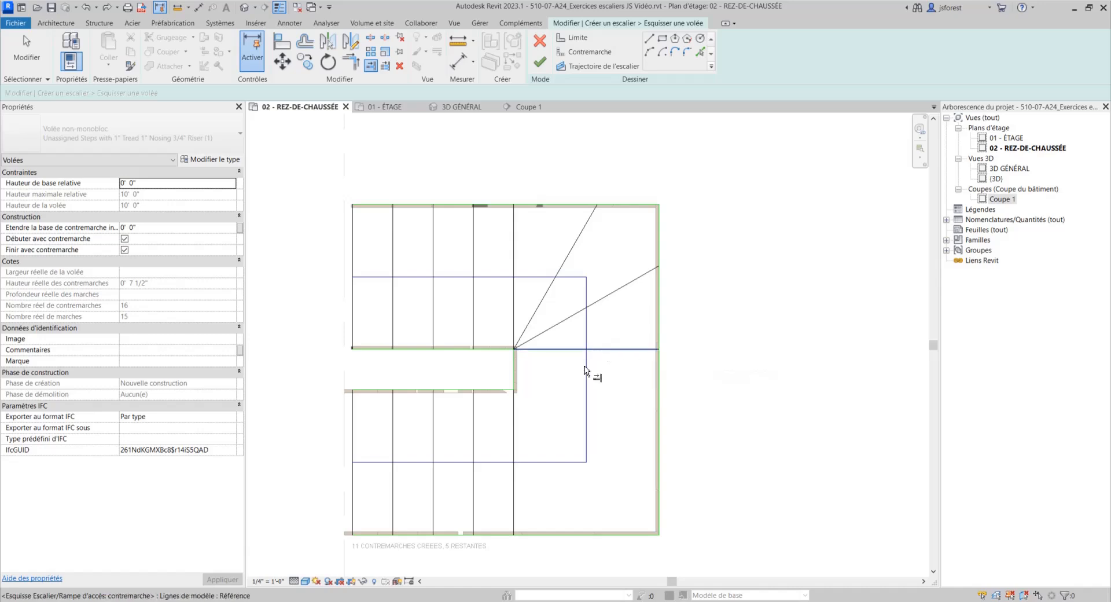
middle_click_drag(587, 393, 579, 355)
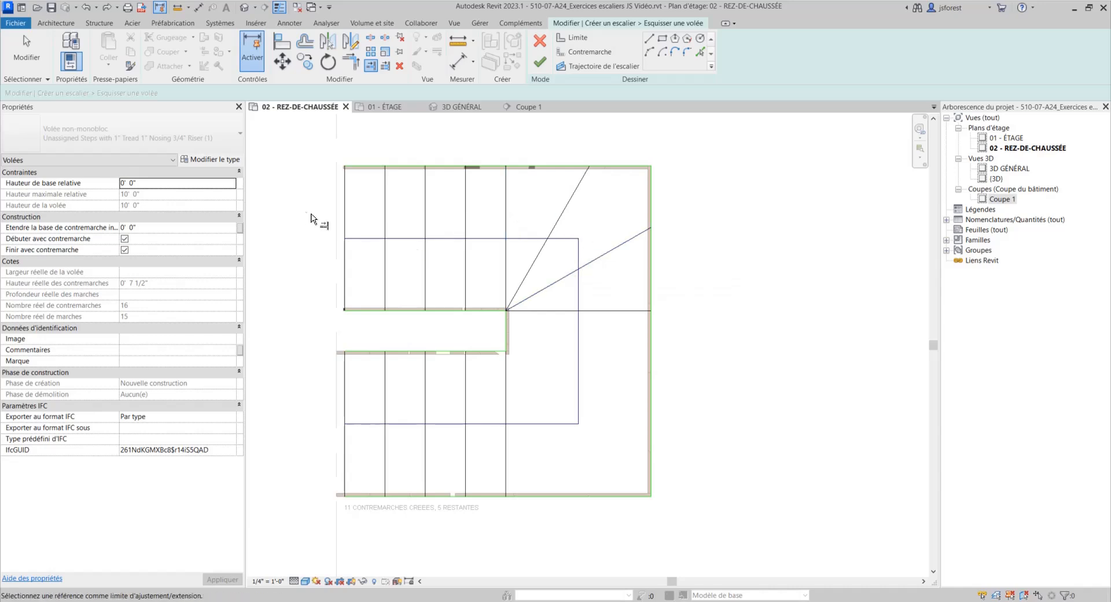
middle_click_drag(376, 246, 450, 235)
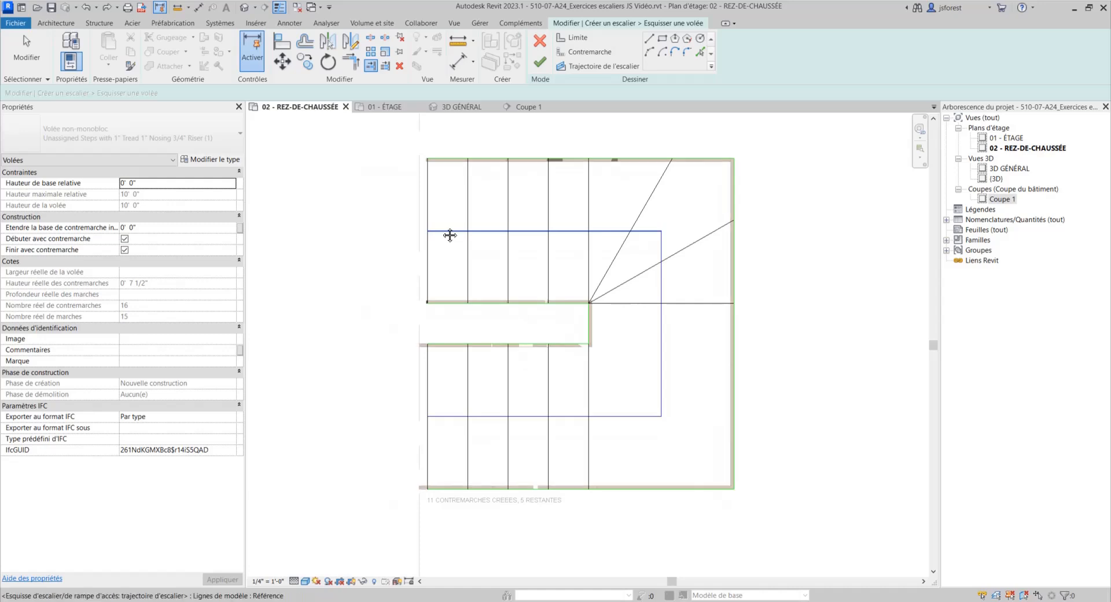
left_click(34, 51)
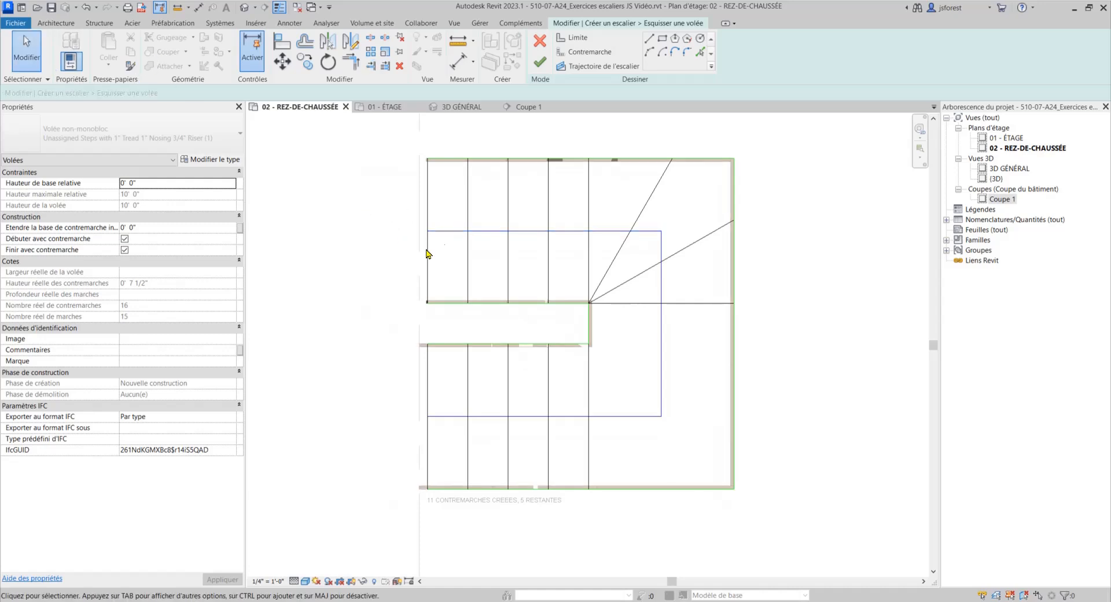
Copy the upper flight's end riser outward twice at 10" spacing to add two risers.
middle_click_drag(434, 223, 441, 250)
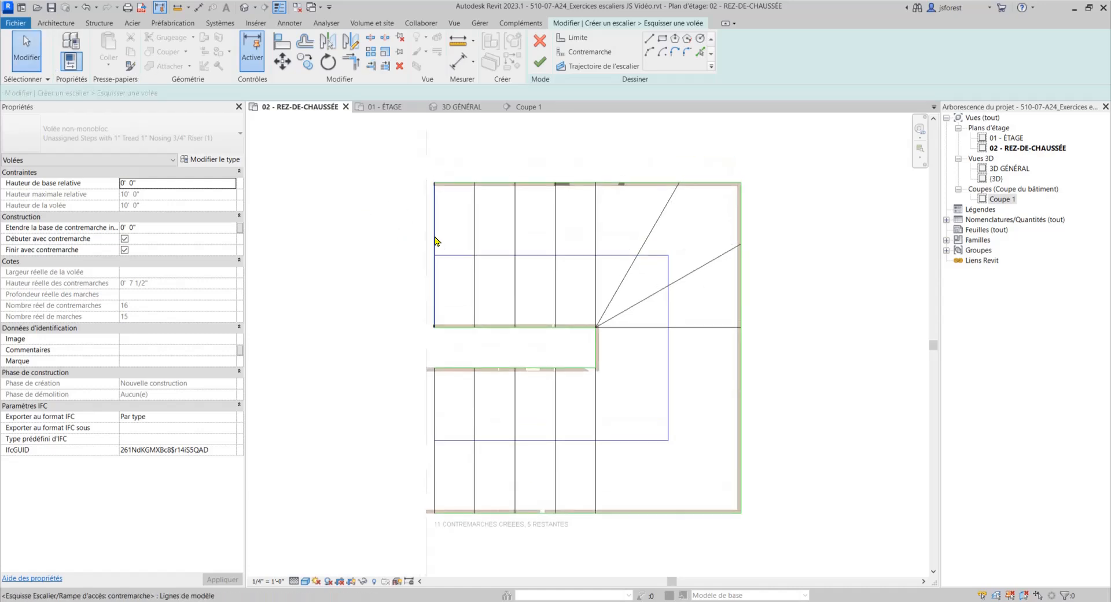
left_click(435, 239)
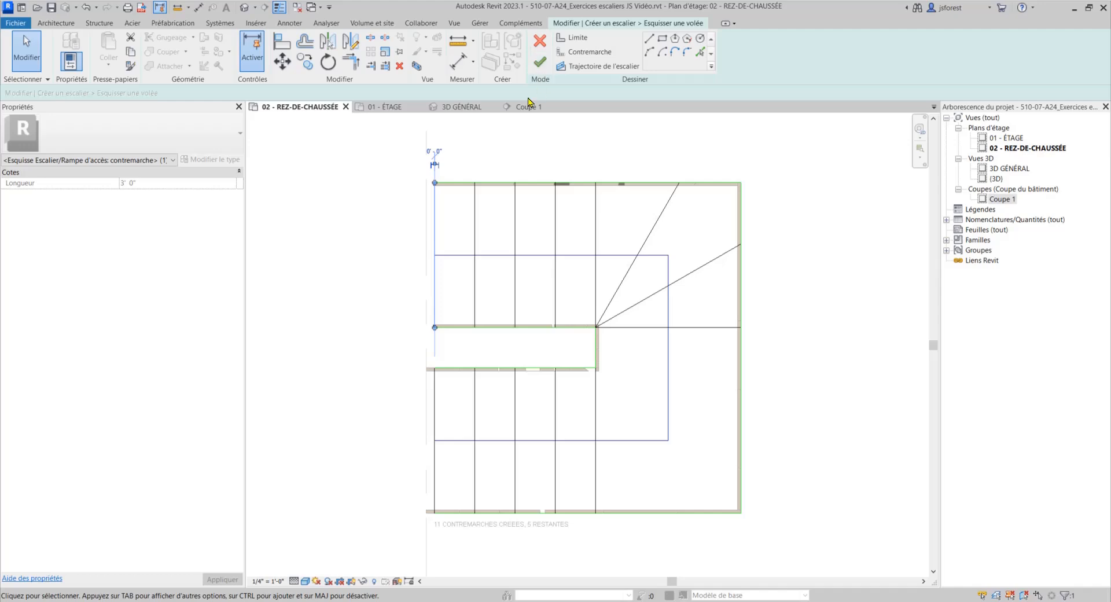
left_click(511, 143)
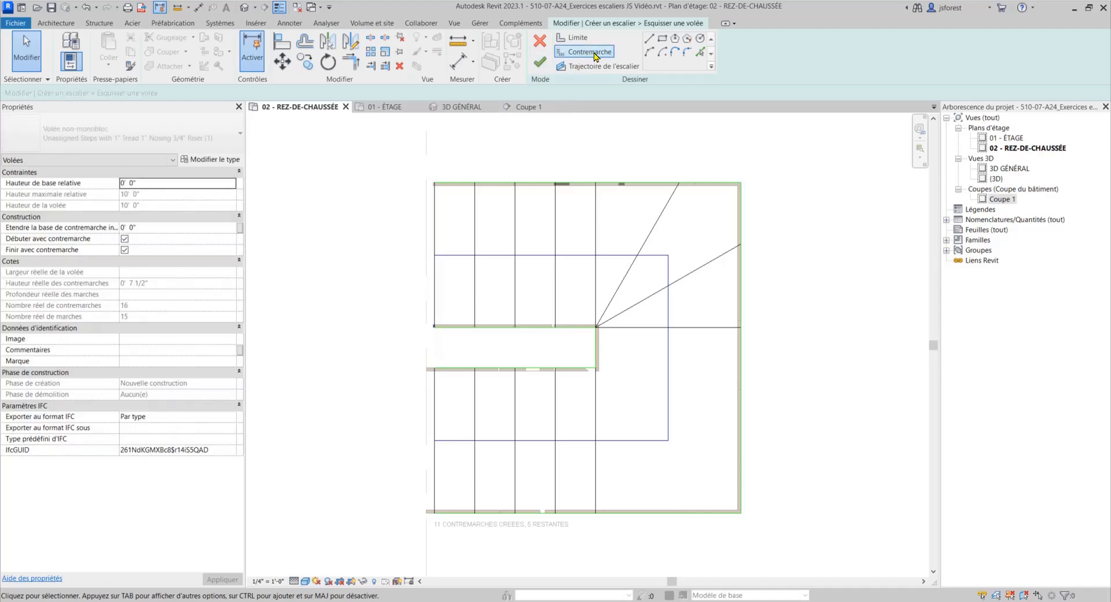
left_click(434, 217)
left_click(305, 61)
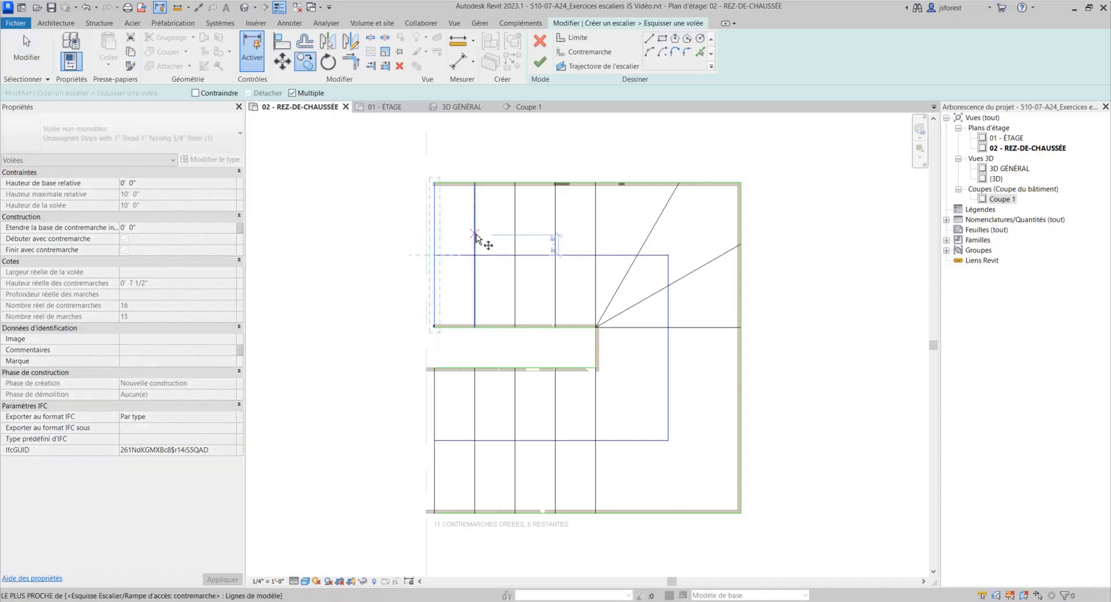
left_click(475, 243)
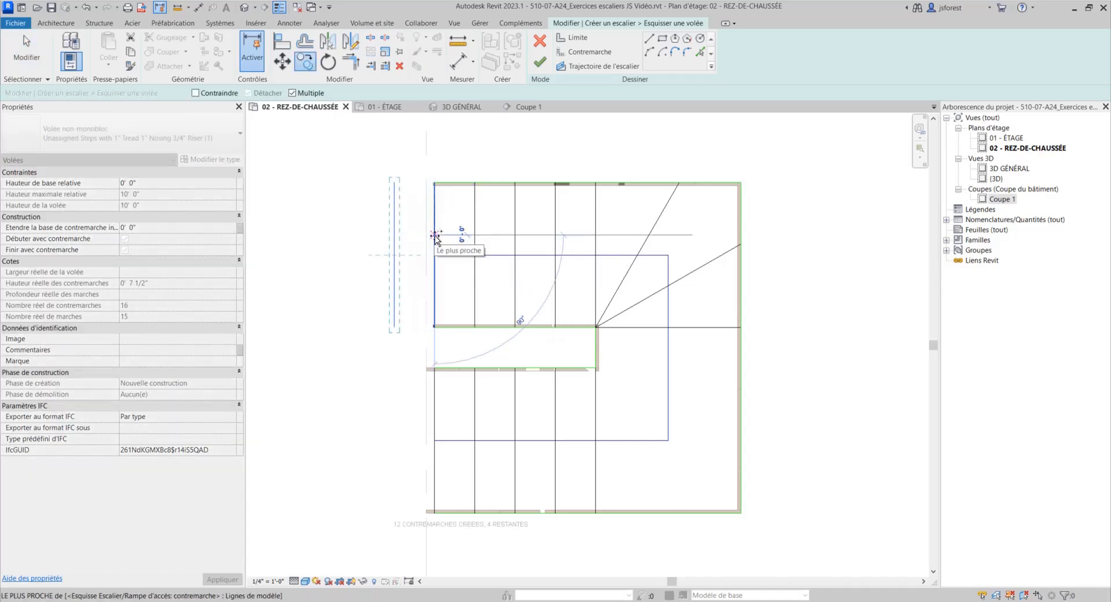
left_click(435, 237)
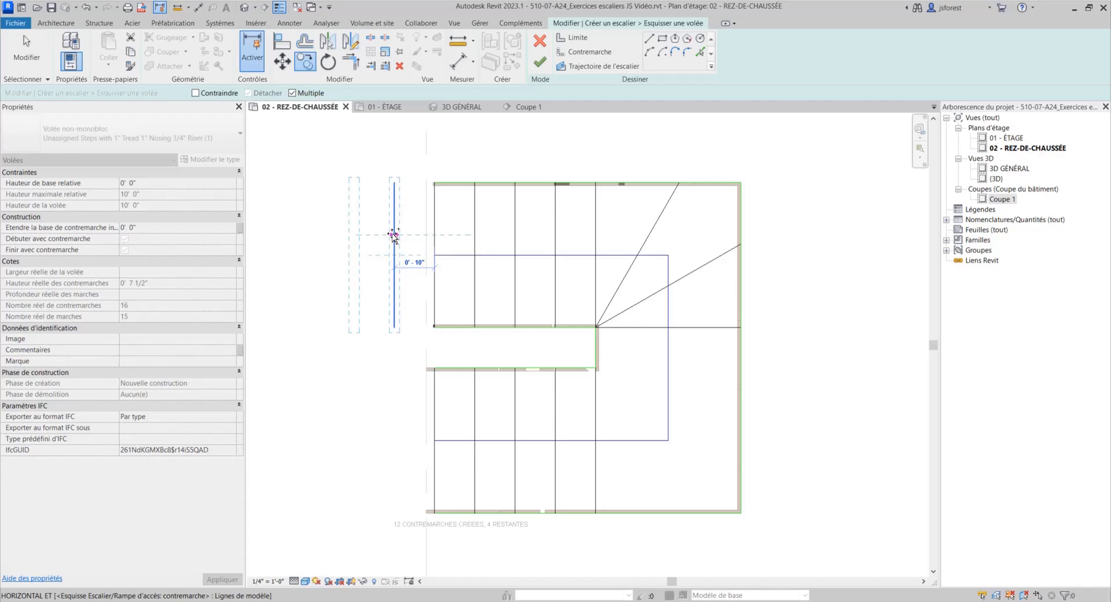
left_click(393, 234)
left_click(393, 235)
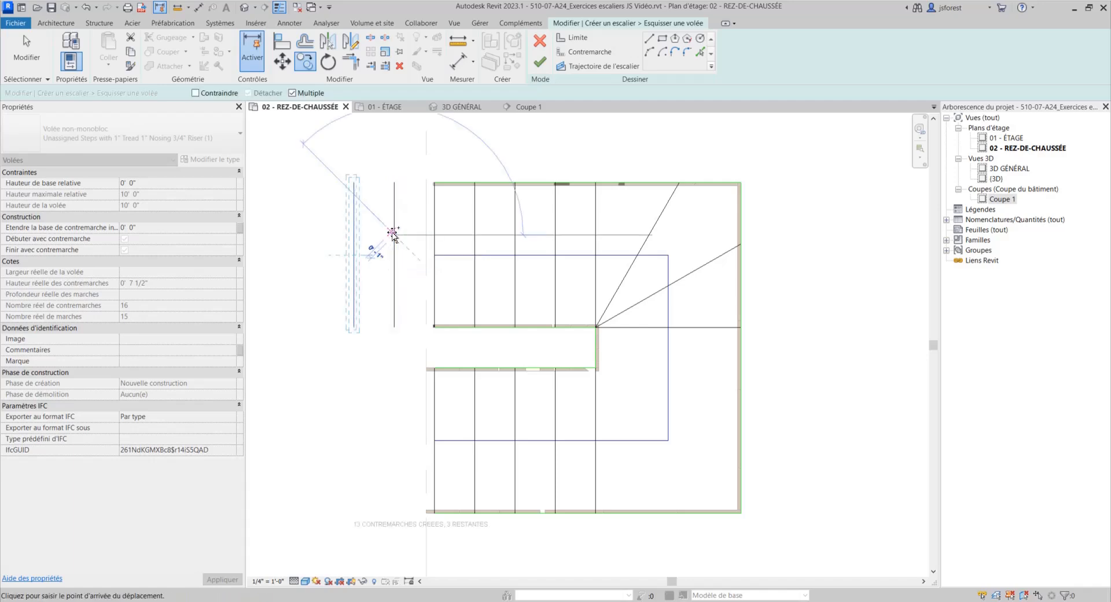
key("Escape")
Copy the lower flight's end riser outward by one 10" tread to add one riser.
middle_click_drag(456, 438, 474, 375)
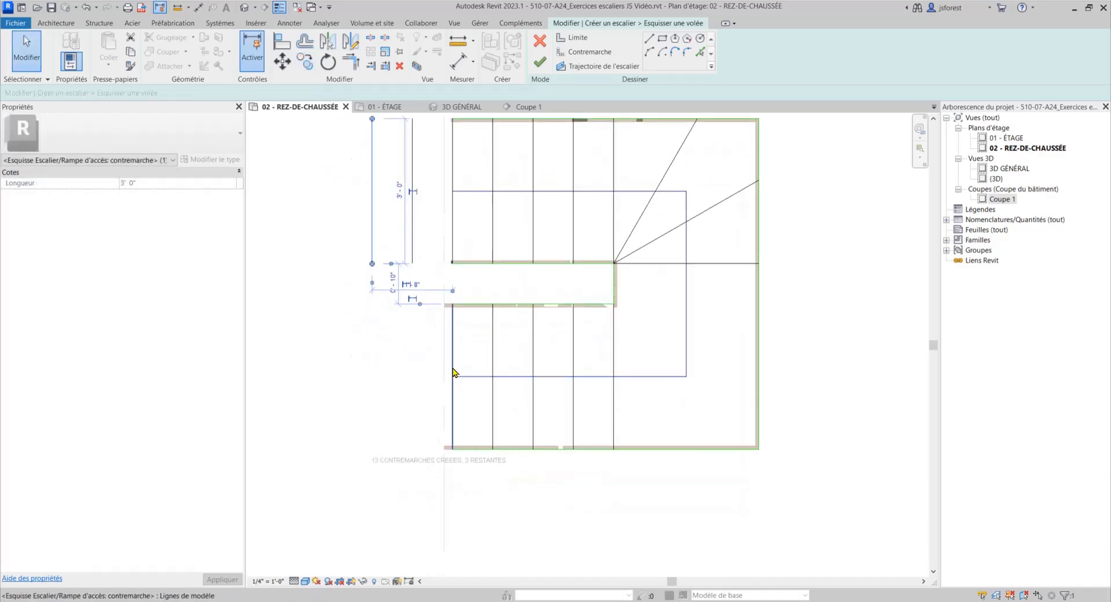
left_click(453, 372)
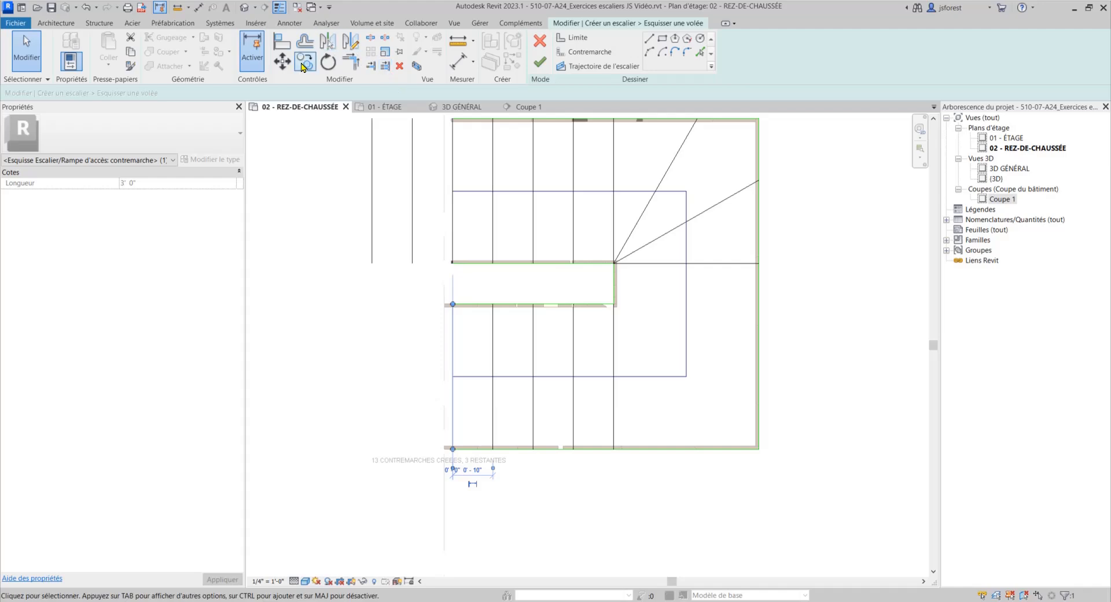
left_click(447, 317)
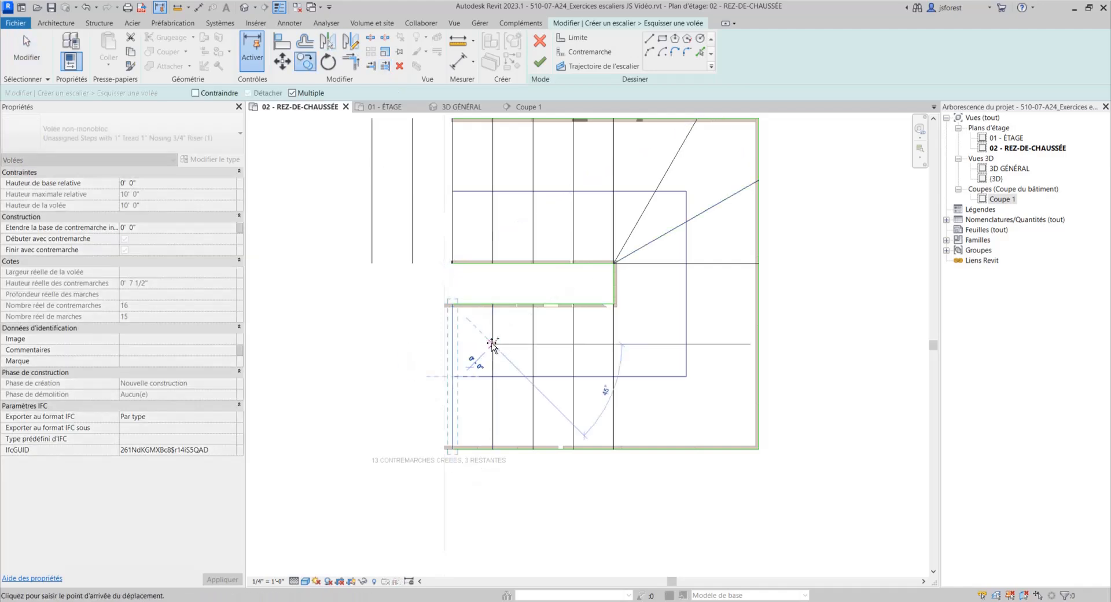
left_click(453, 343)
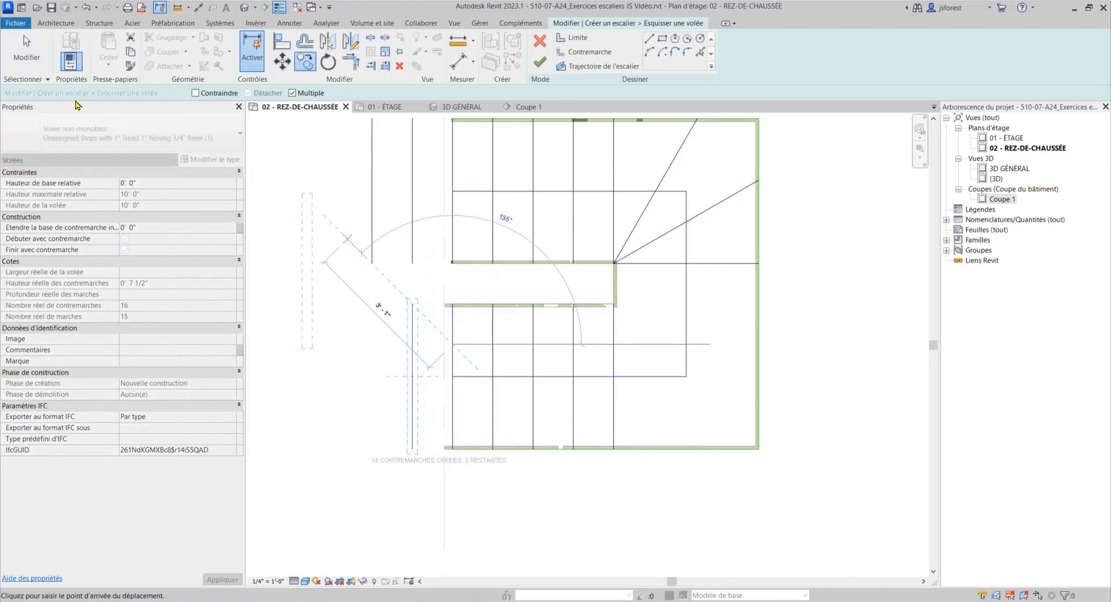
left_click(27, 53)
Extend the upper flight's outer boundary to the outermost new riser.
middle_click_drag(417, 366, 436, 469)
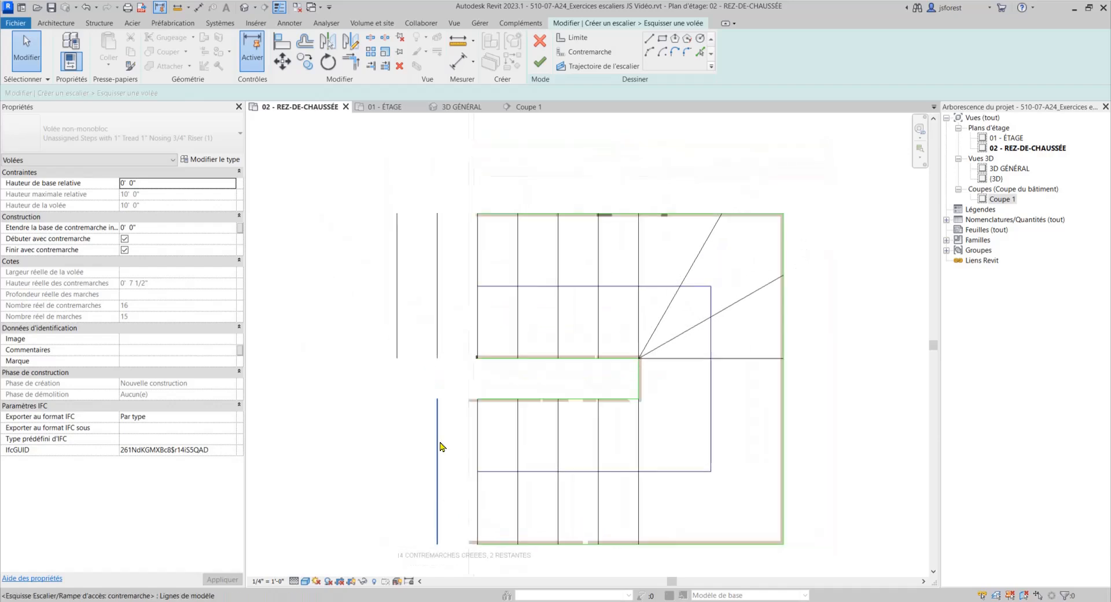
scroll(412, 224, "up", 1)
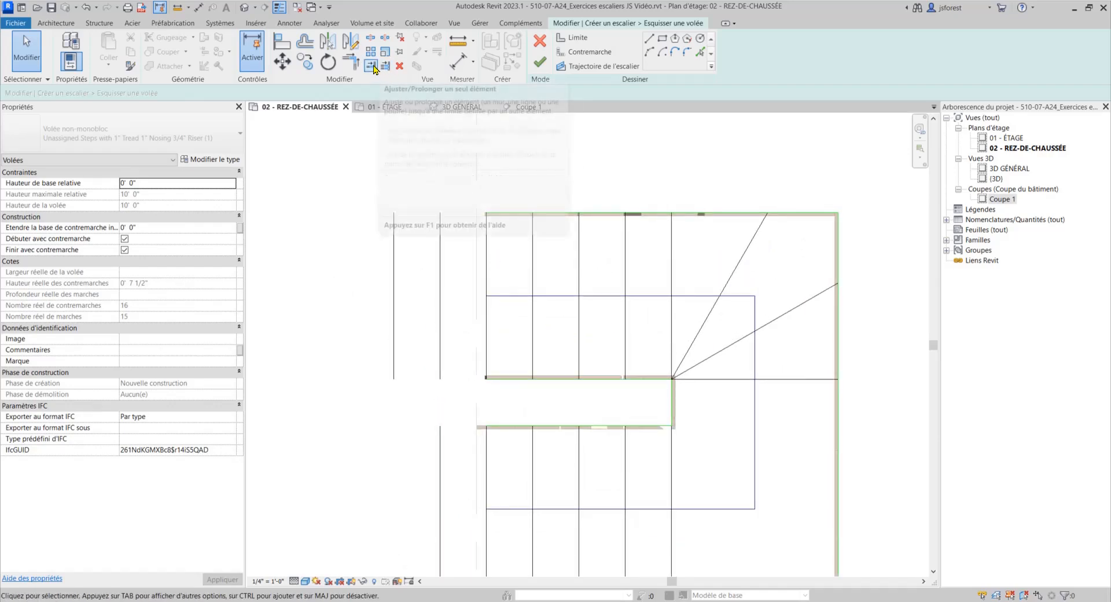
left_click(385, 67)
left_click(393, 289)
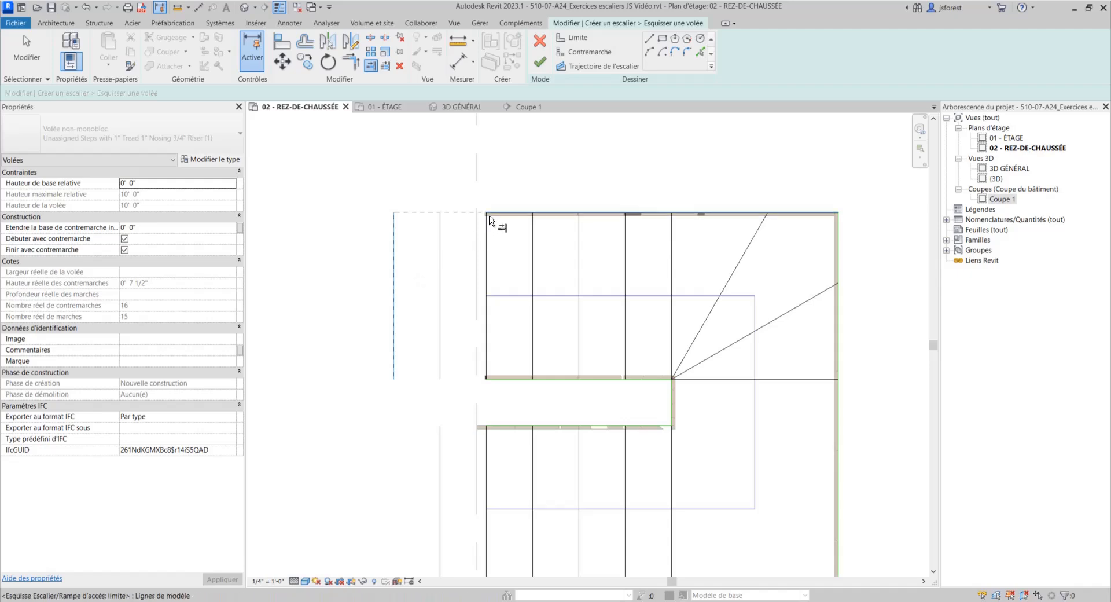
left_click(500, 214)
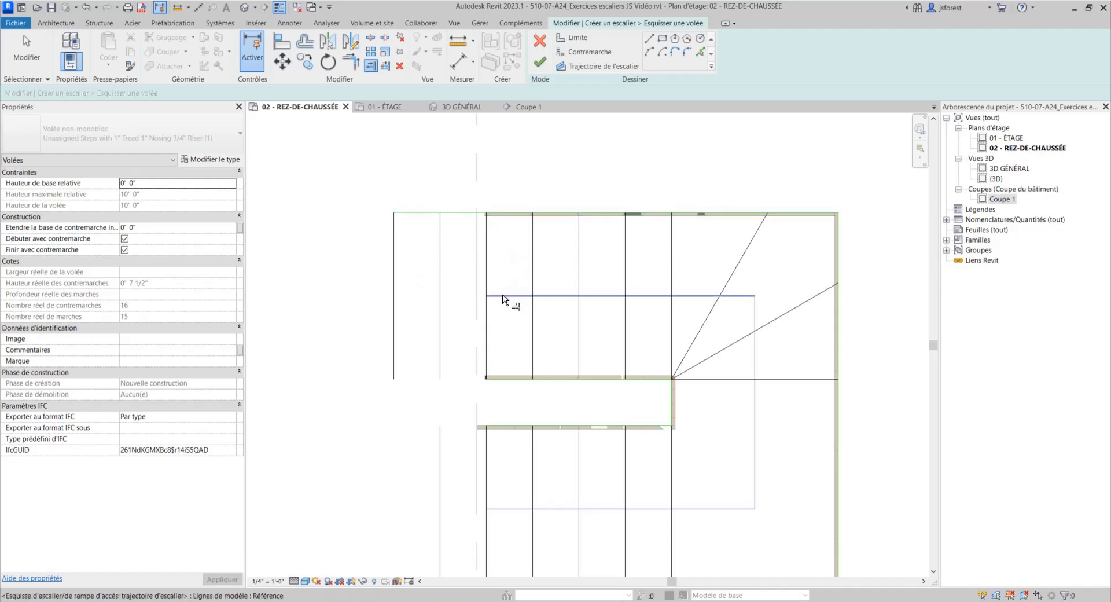
left_click(500, 296)
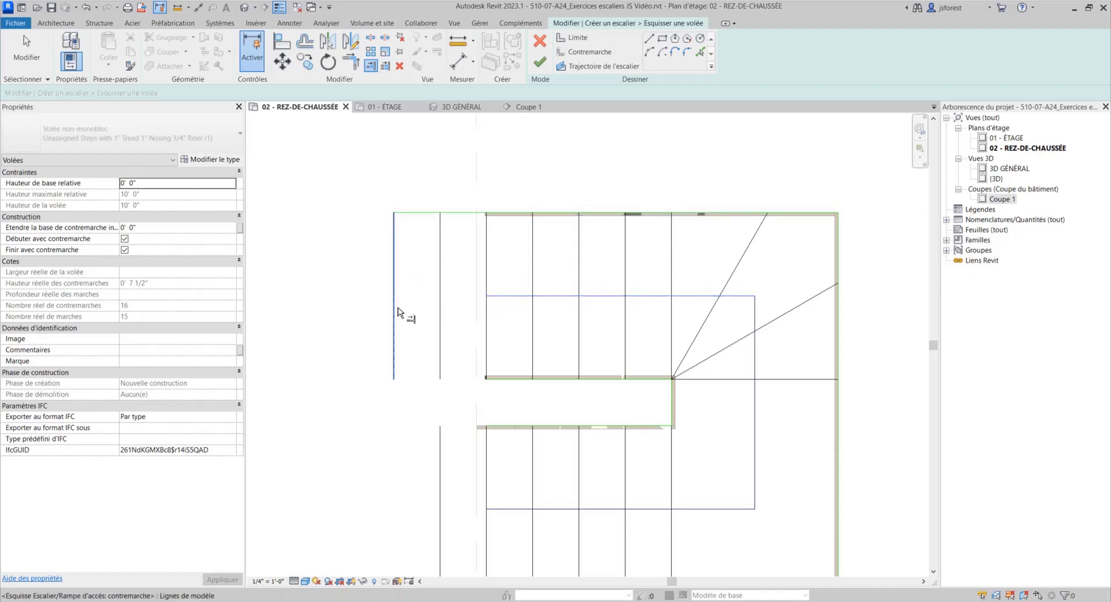
left_click(395, 307)
key("ctrl+z")
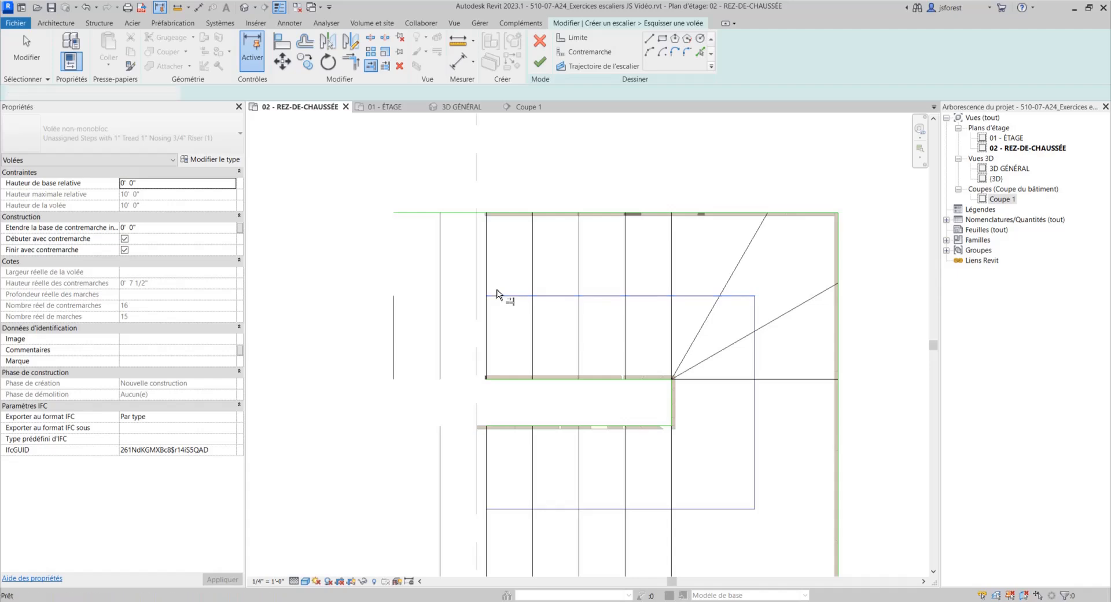
Extend the upper flight's stair path and inner boundary to the outermost new riser.
left_click(393, 295)
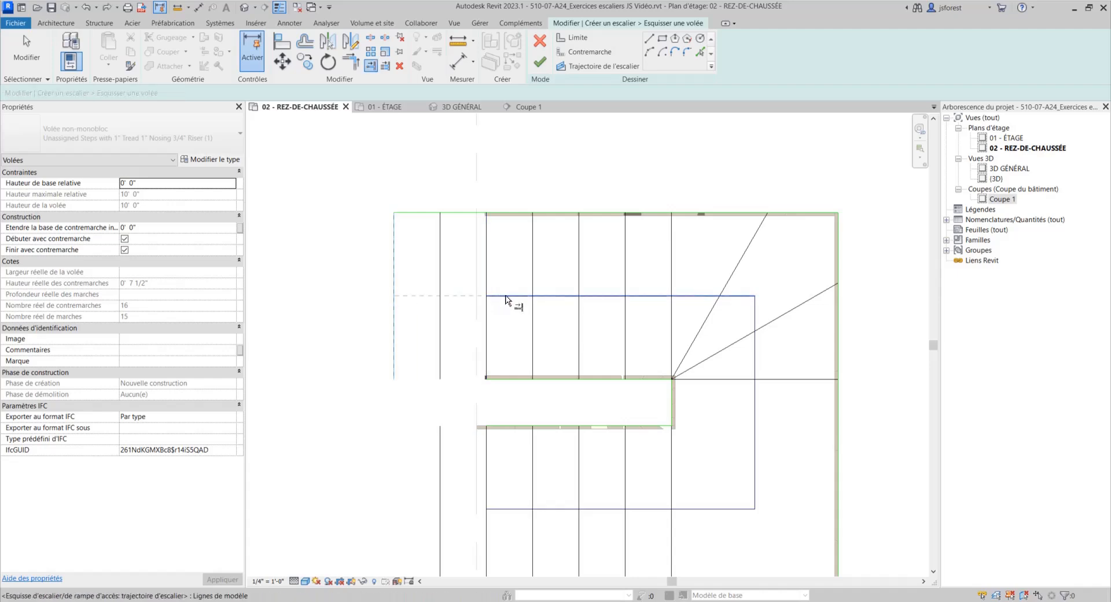
left_click(504, 296)
left_click(395, 352)
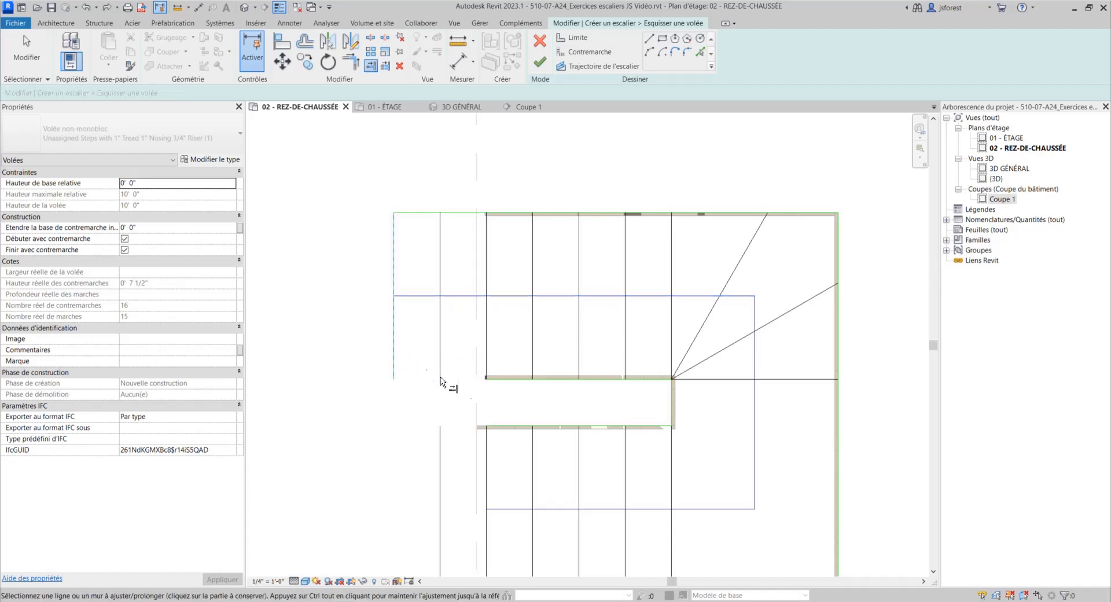
left_click(499, 384)
Extend the lower flight's inner boundary, stair path and outer boundary to its new end riser.
middle_click_drag(497, 408, 489, 291)
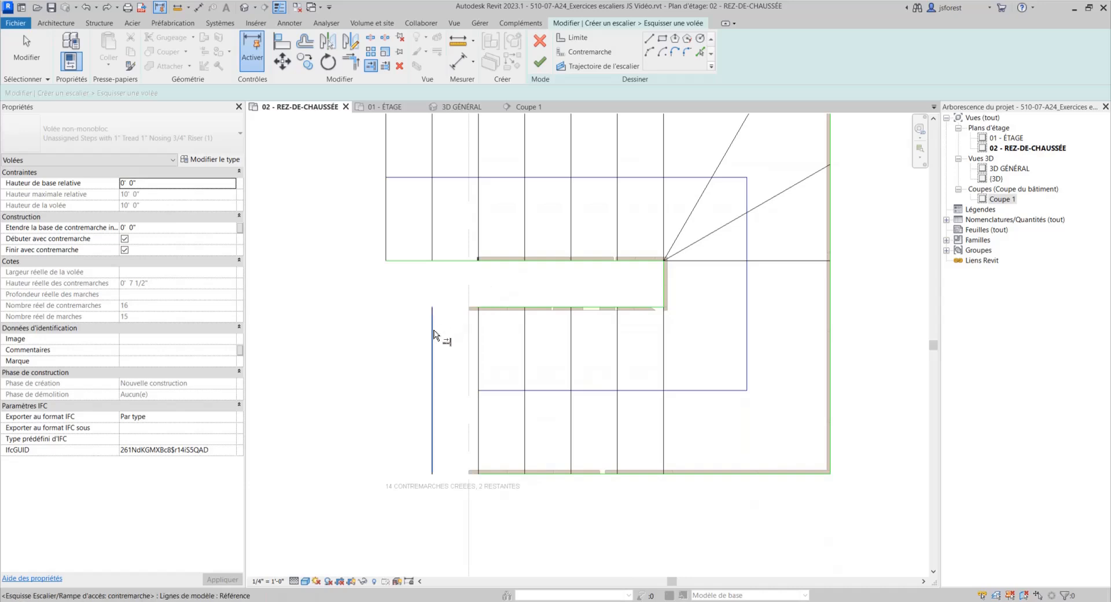
left_click(432, 333)
left_click(492, 311)
left_click(435, 373)
left_click(499, 391)
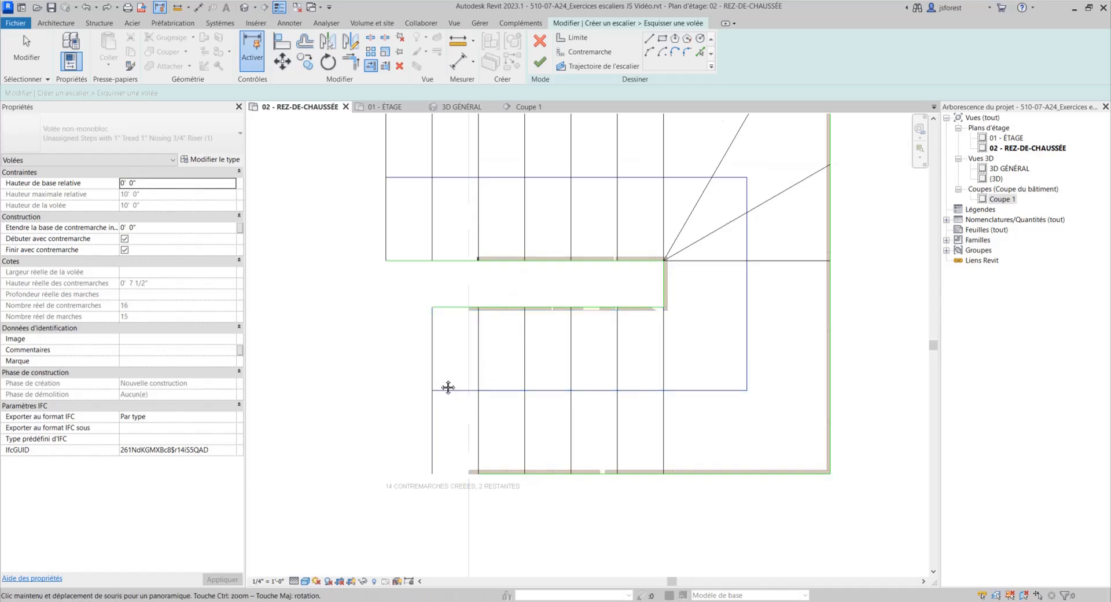
middle_click_drag(448, 387, 437, 311)
left_click(424, 323)
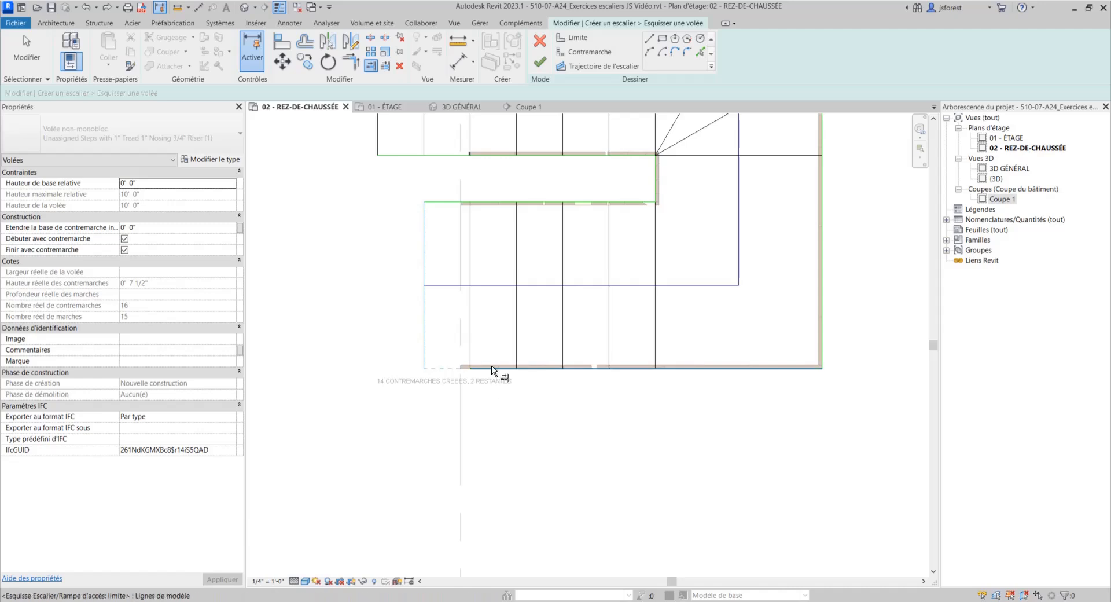
left_click(441, 382)
Finish the run sketch and the stair, and save the project.
scroll(408, 405, "down", 3)
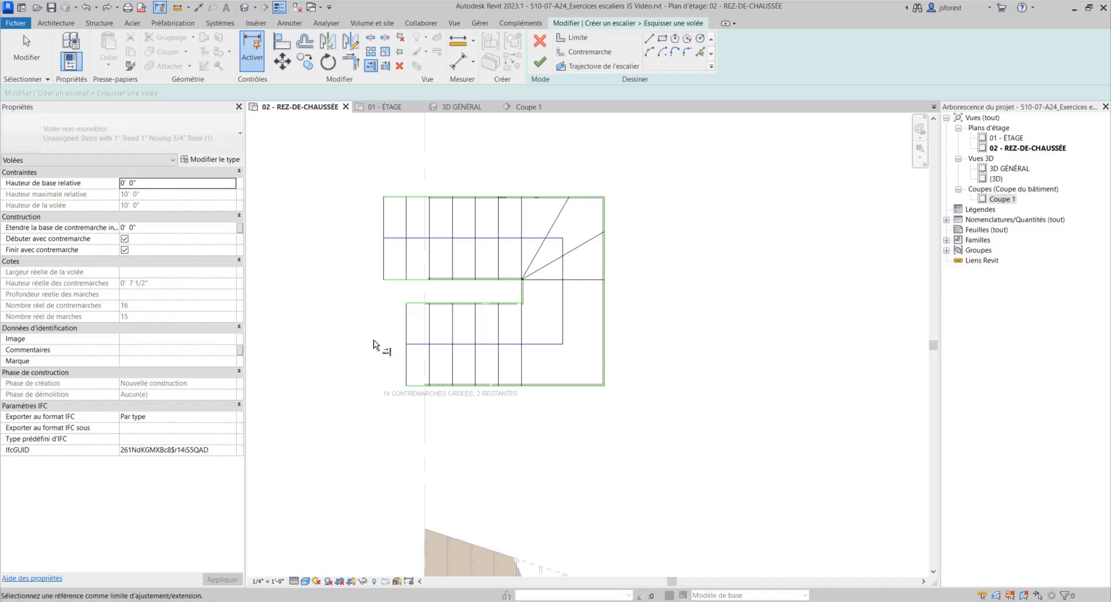
scroll(501, 310, "down", 2)
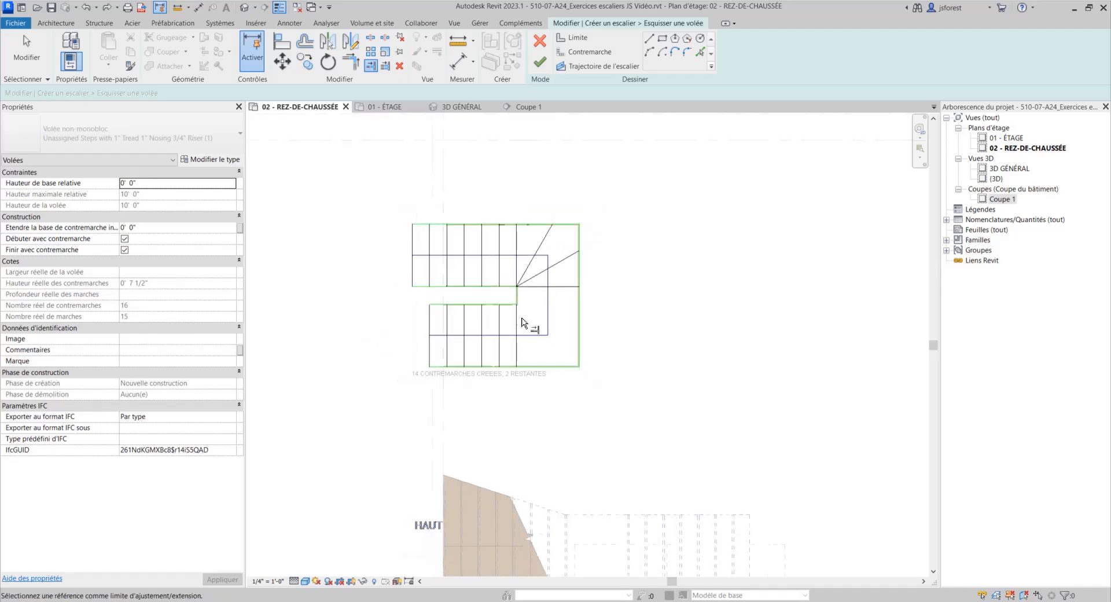
left_click(542, 63)
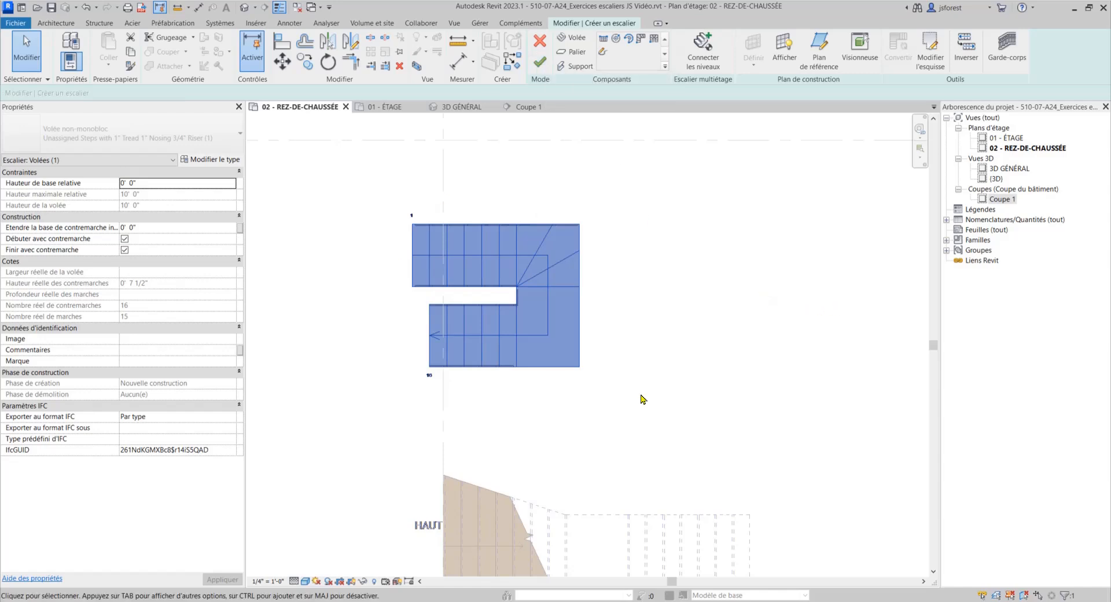
left_click(540, 62)
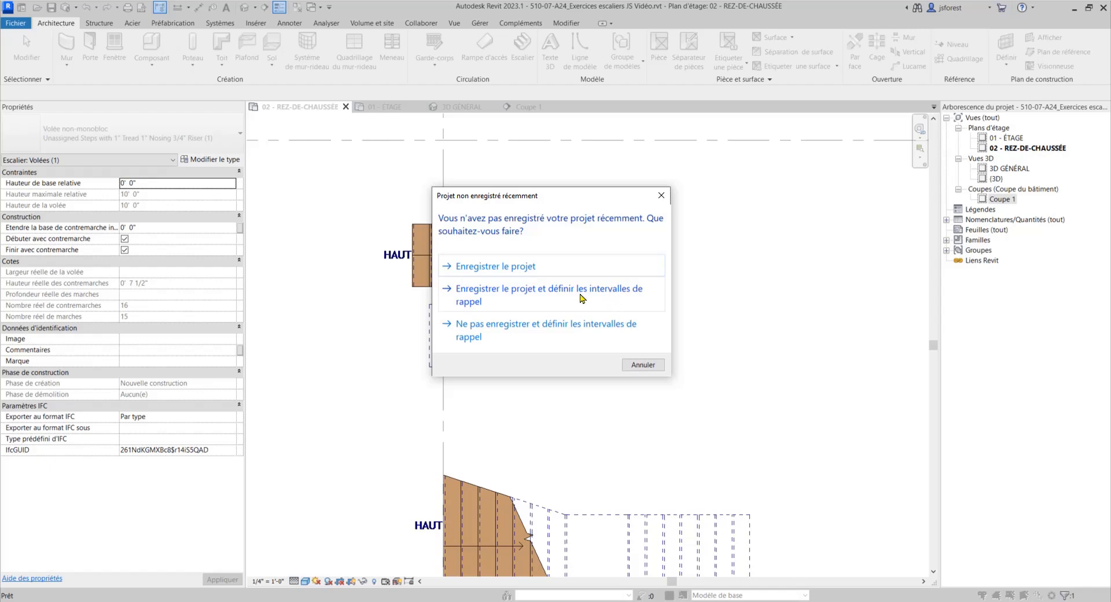
left_click(482, 272)
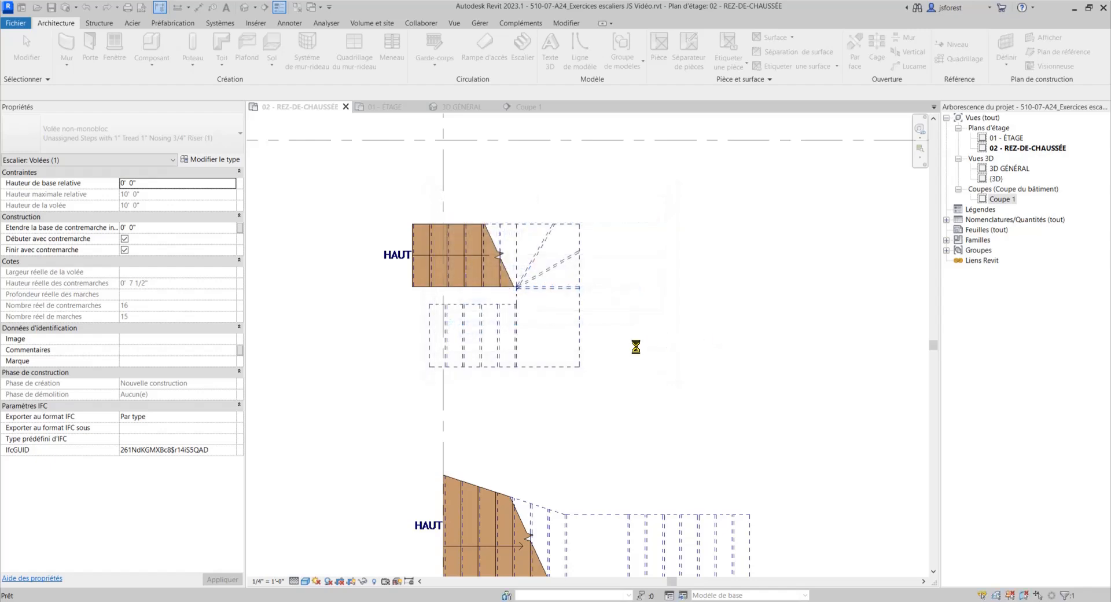
Examine the U-shaped winder stair beside the original exercise stairs in the 3D GÉNÉRAL view, and return to the 02 - REZ-DE-CHAUSSÉE plan.
scroll(636, 346, "down", 2)
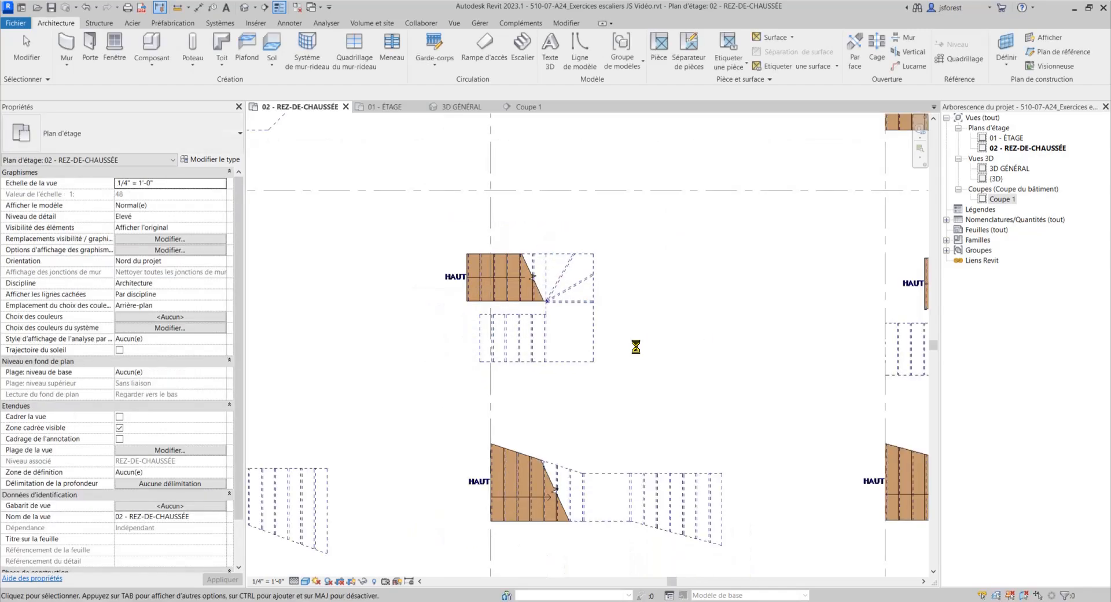
left_click(537, 300)
middle_click_drag(533, 397, 550, 386)
left_click(542, 381)
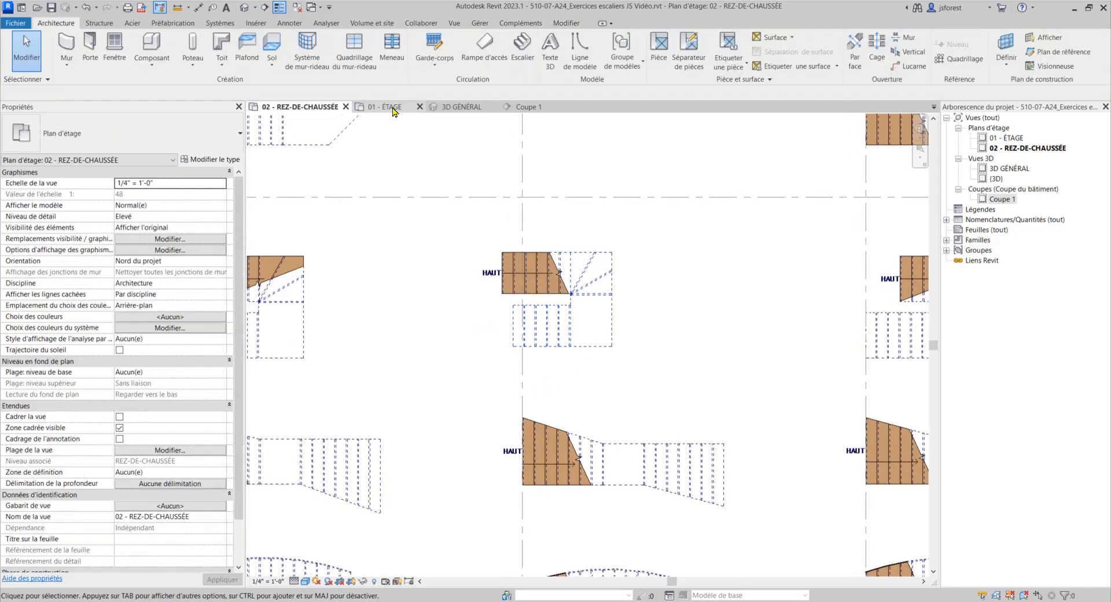
left_click(454, 107)
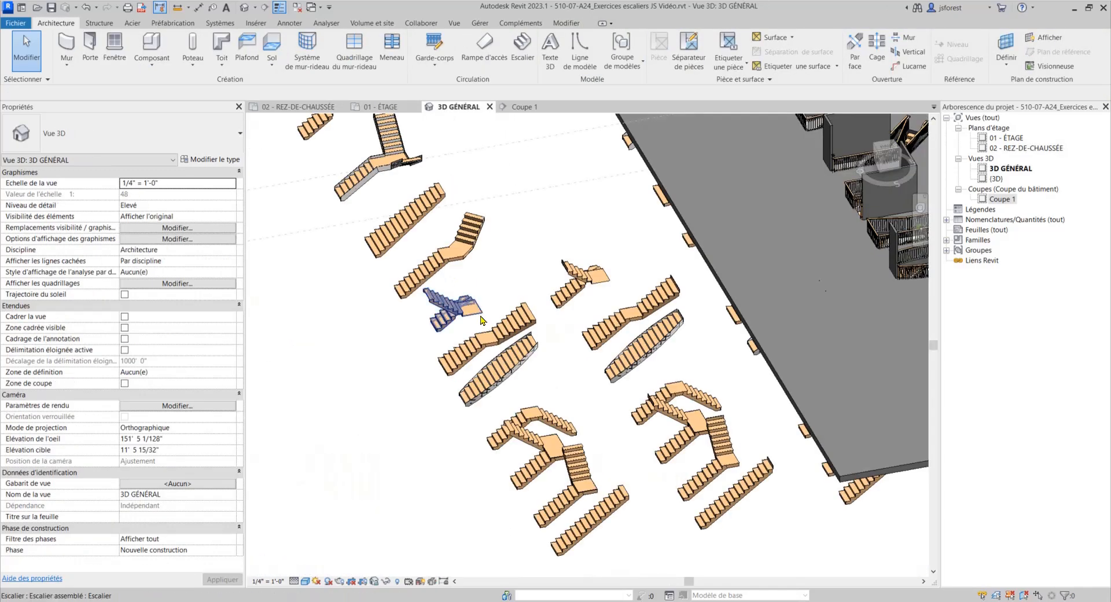
middle_click_drag(484, 322, 546, 302, "shift")
scroll(429, 324, "up", 5)
scroll(547, 301, "down", 3)
middle_click_drag(331, 419, 503, 366, "shift")
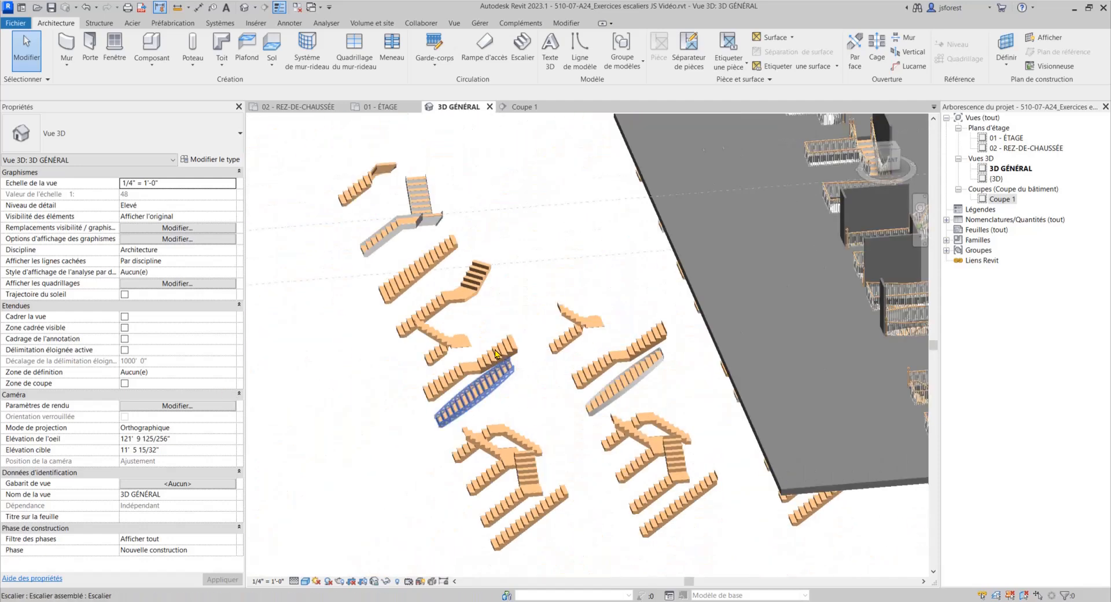
middle_click_drag(590, 322, 608, 364, "shift")
scroll(613, 359, "up", 3)
middle_click_drag(570, 283, 572, 362, "shift")
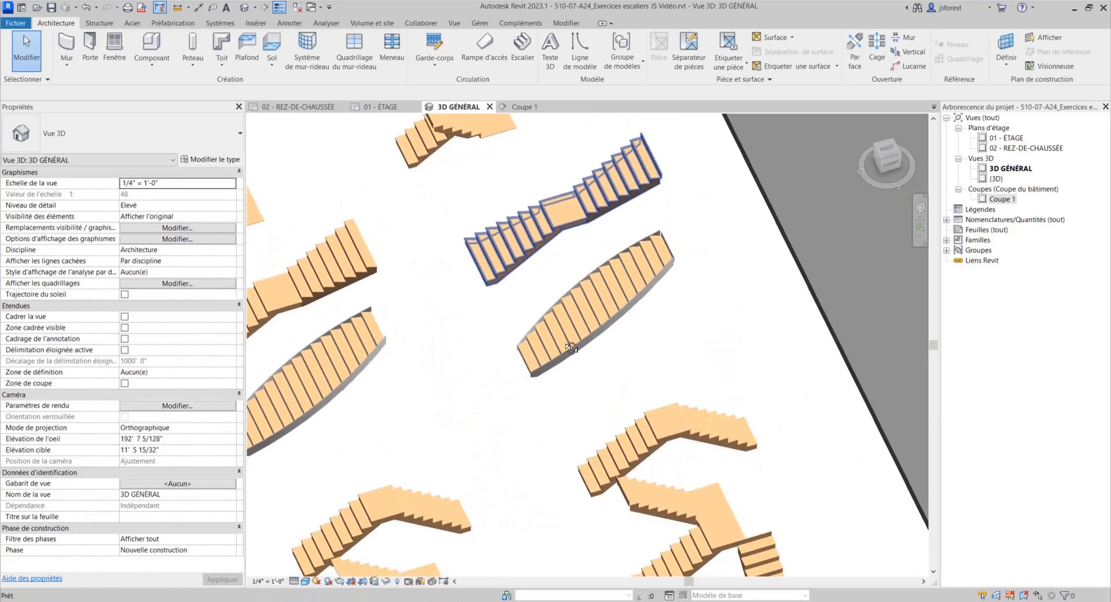
scroll(632, 371, "down", 3)
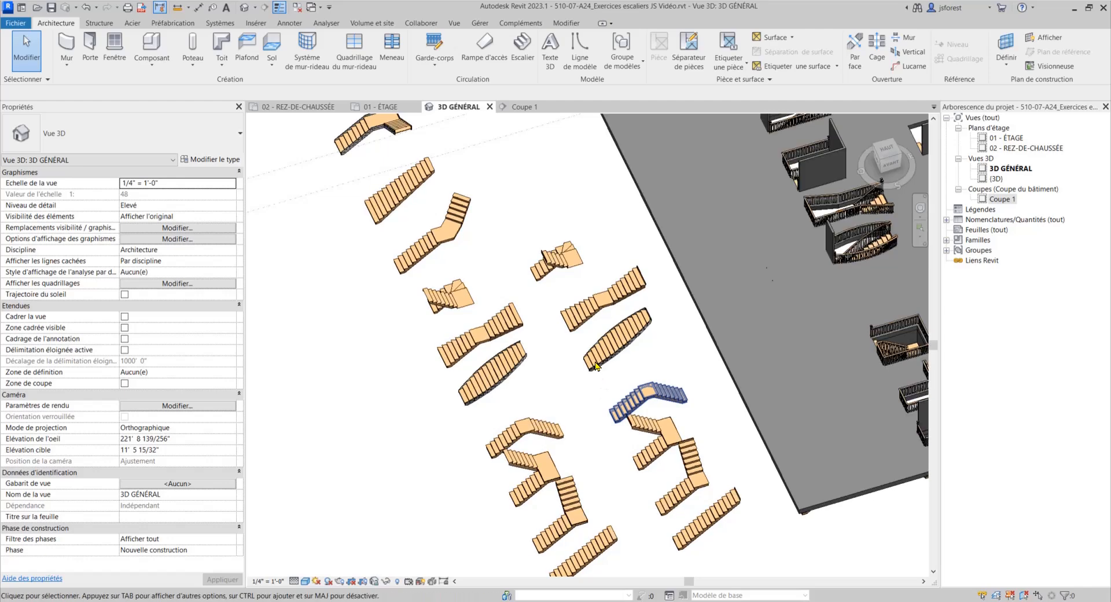
middle_click_drag(580, 276, 544, 278, "shift")
scroll(580, 274, "up", 2)
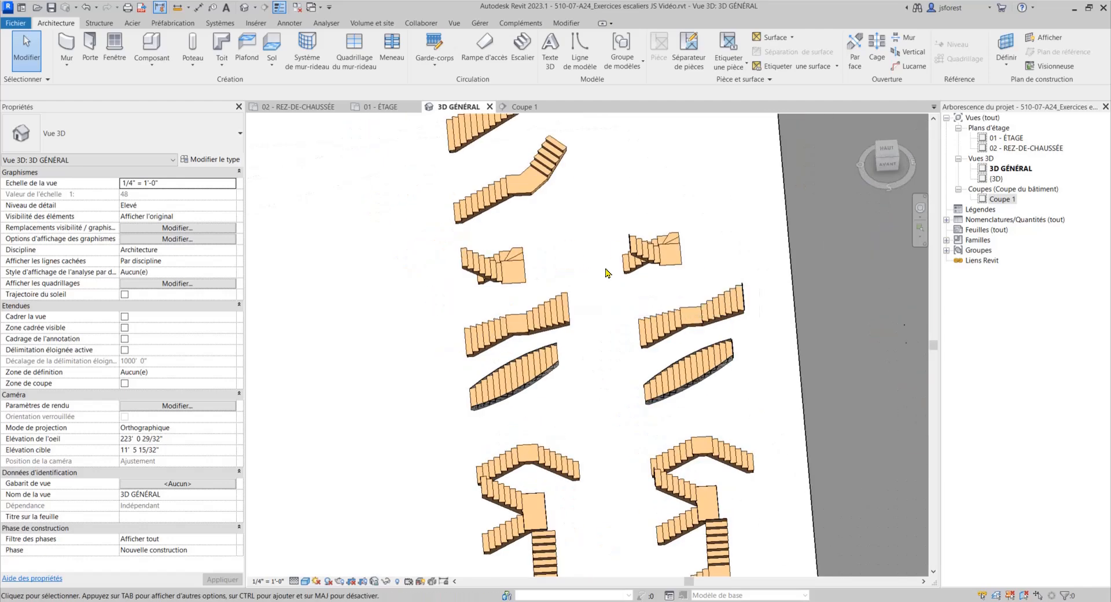
left_click(300, 108)
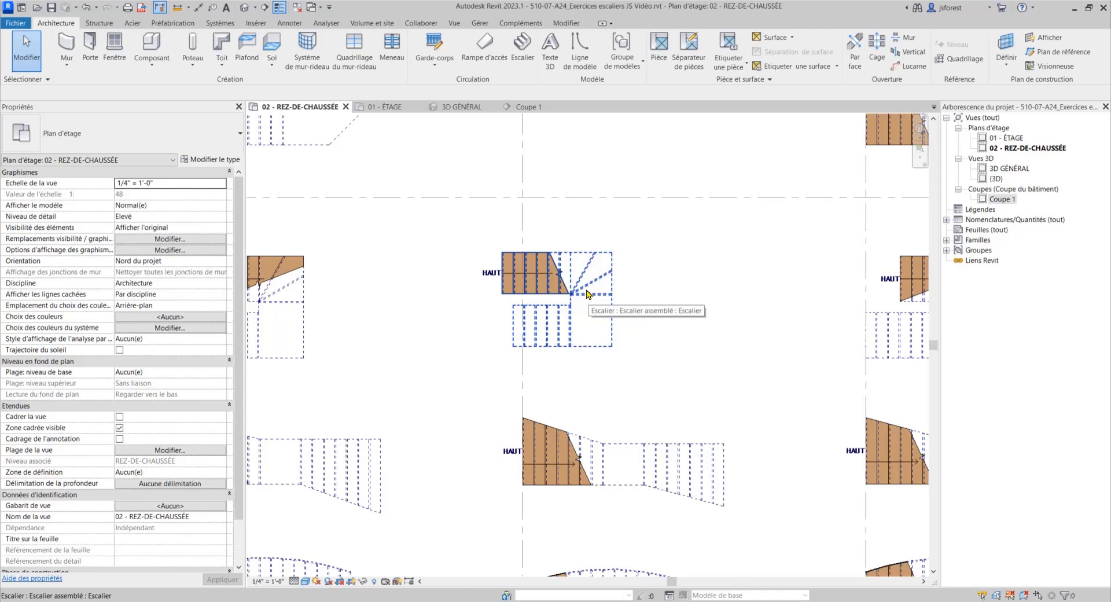
Compare the layout of the finished U-shaped winder stair with the original exercise stair beside it in the plan.
scroll(587, 294, "down", 4)
middle_click_drag(669, 278, 589, 241)
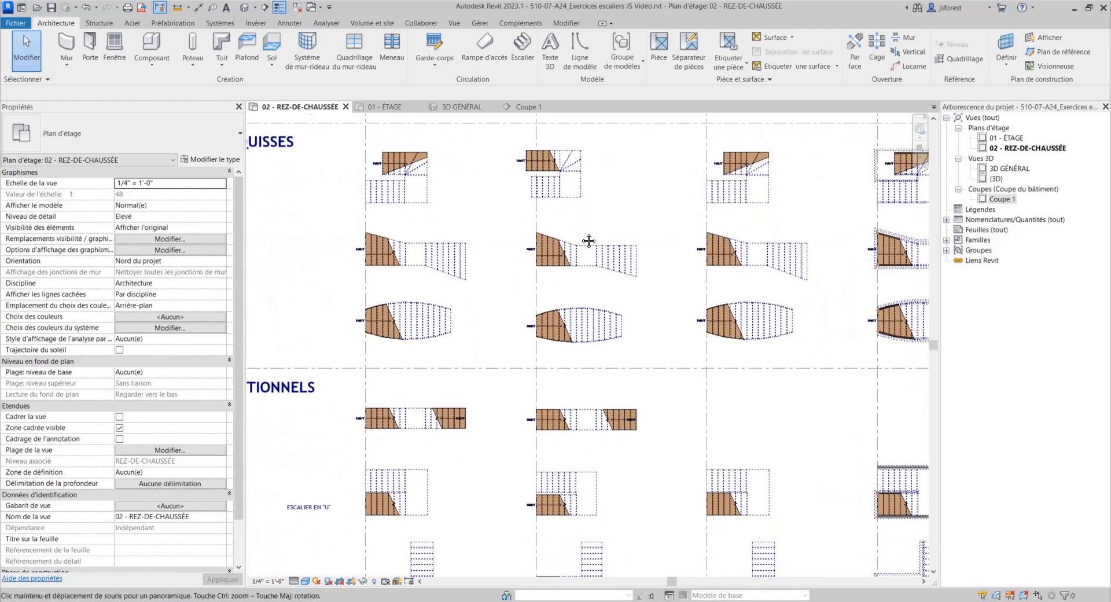
scroll(570, 176, "up", 5)
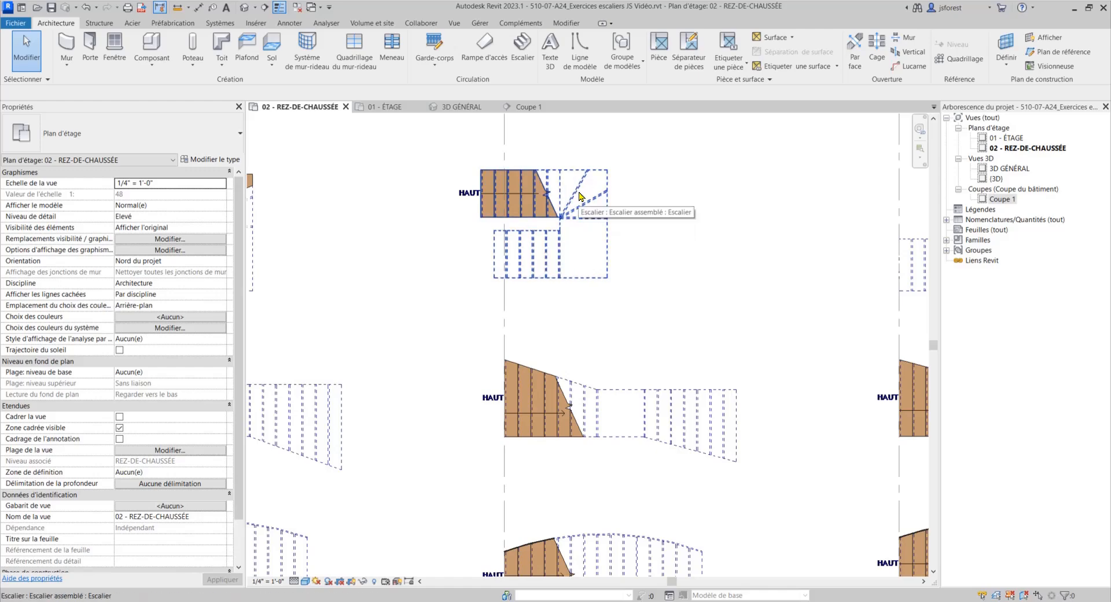
scroll(579, 207, "down", 2)
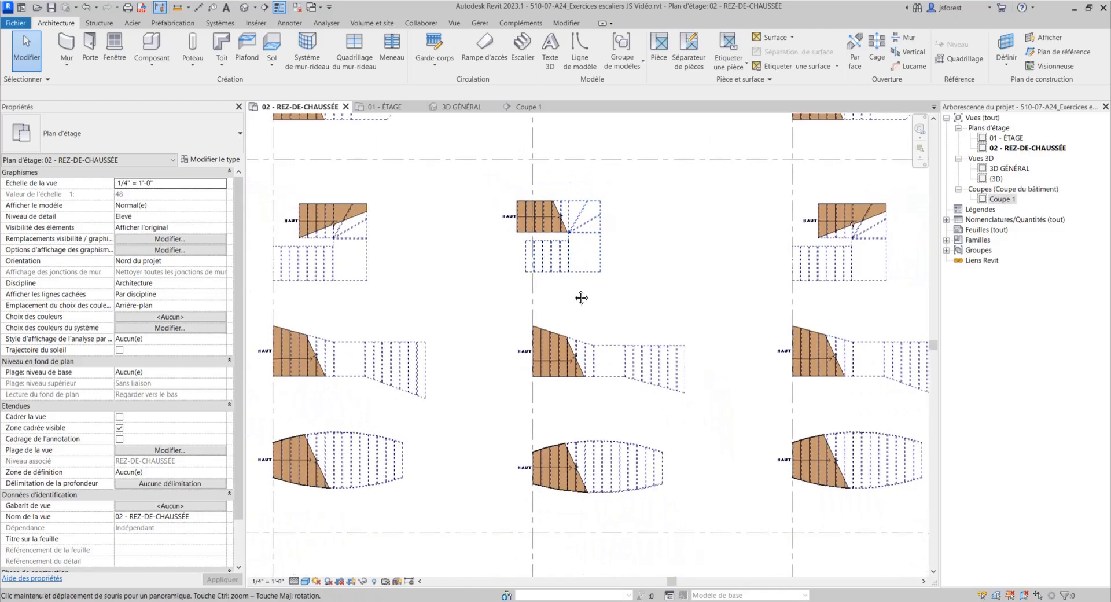
scroll(570, 191, "up", 5)
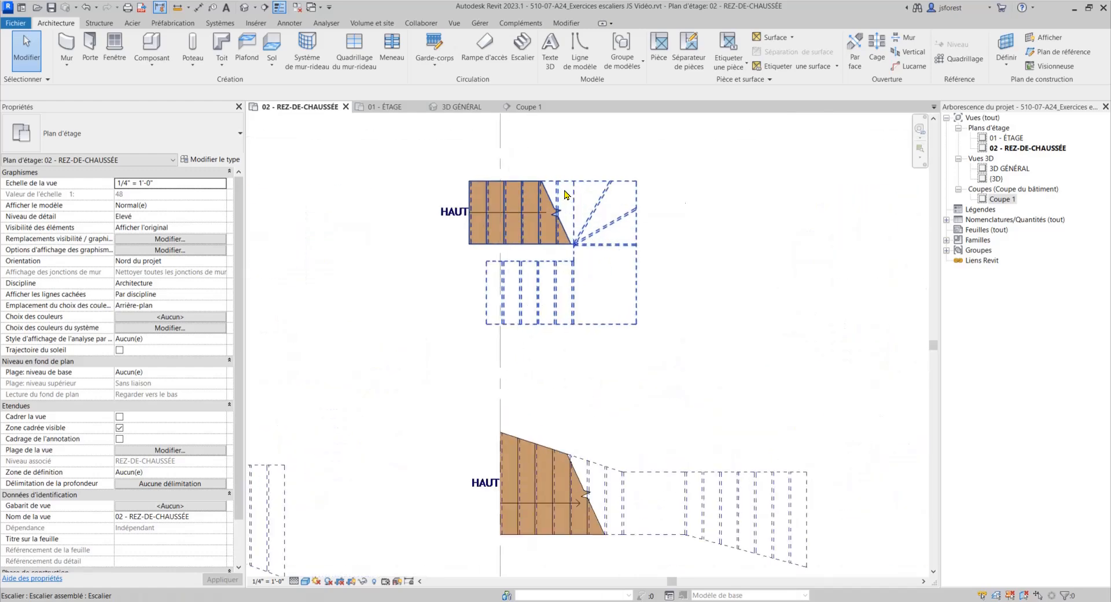
scroll(566, 247, "down", 4)
middle_click_drag(554, 252, 644, 255)
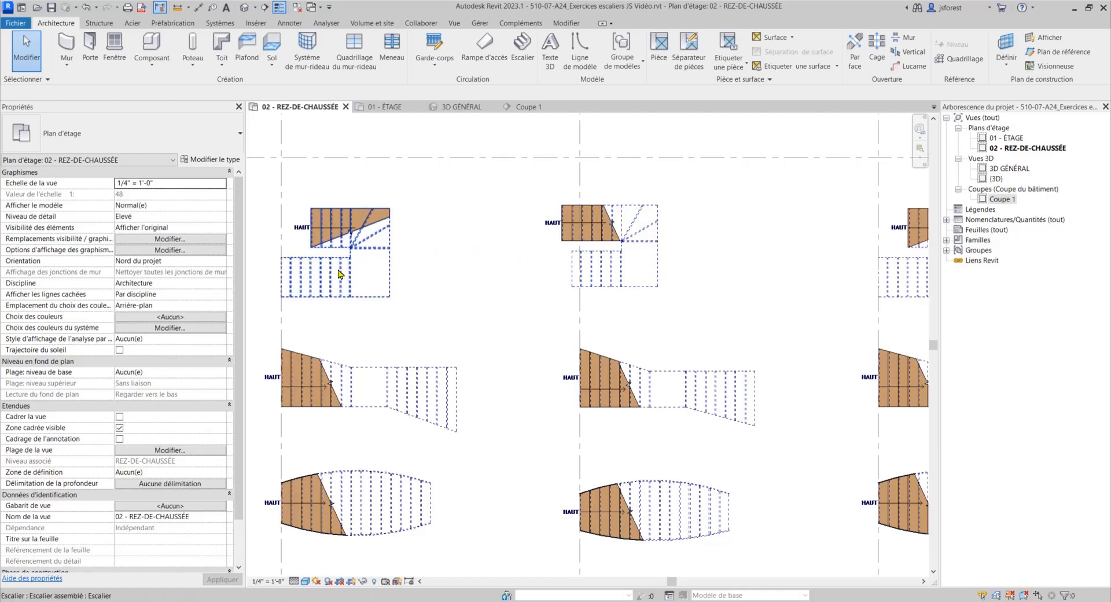
Reopen the U-shaped winder stair for editing, down to the sketch of its run.
left_click(623, 235)
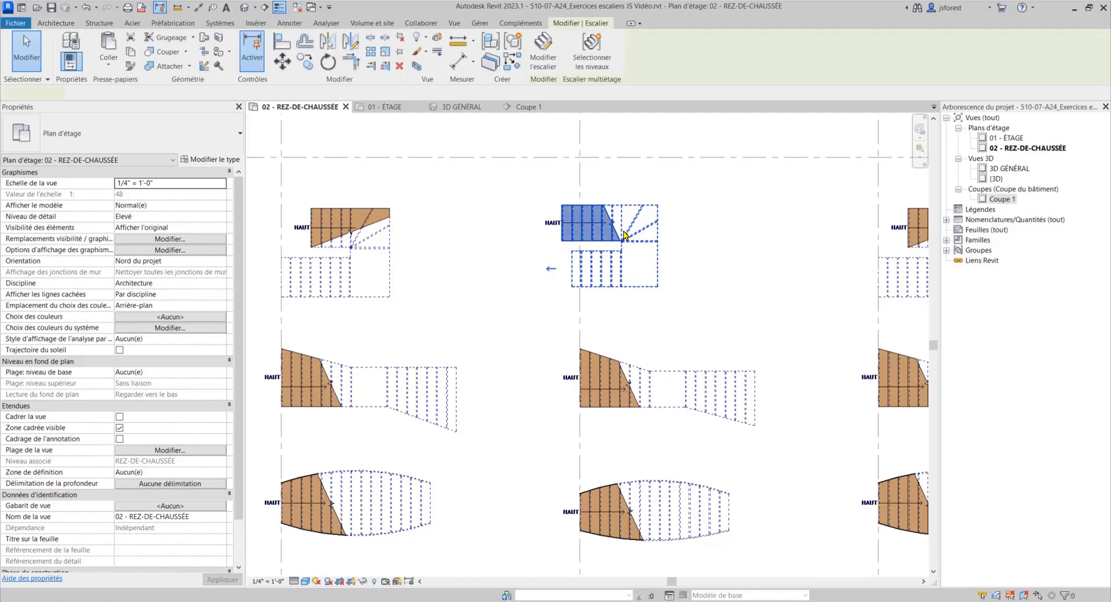
double_click(630, 283)
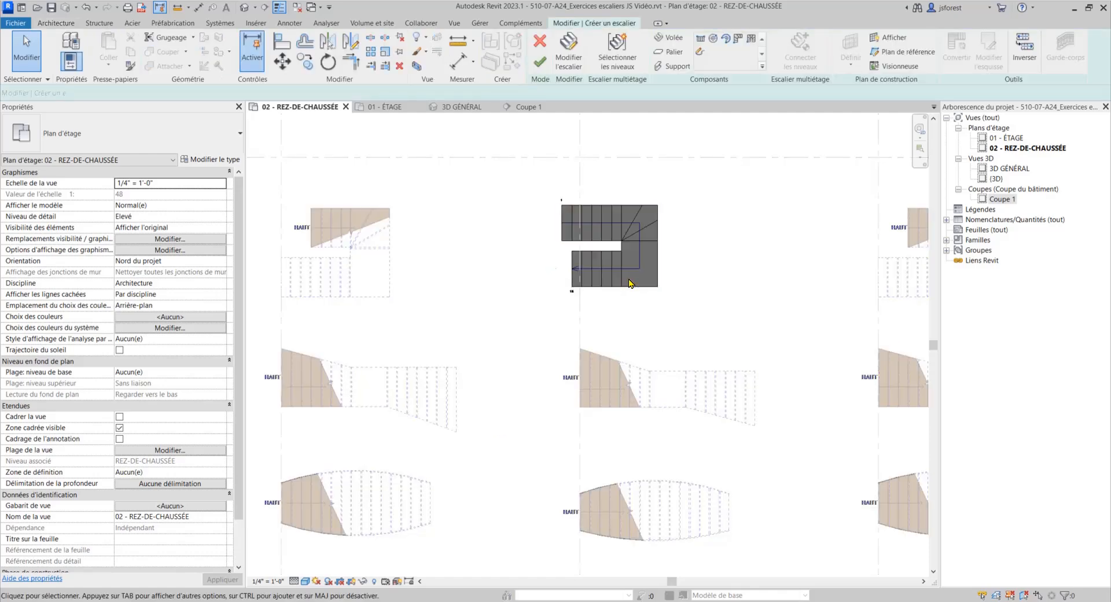
double_click(626, 241)
scroll(604, 228, "up", 3)
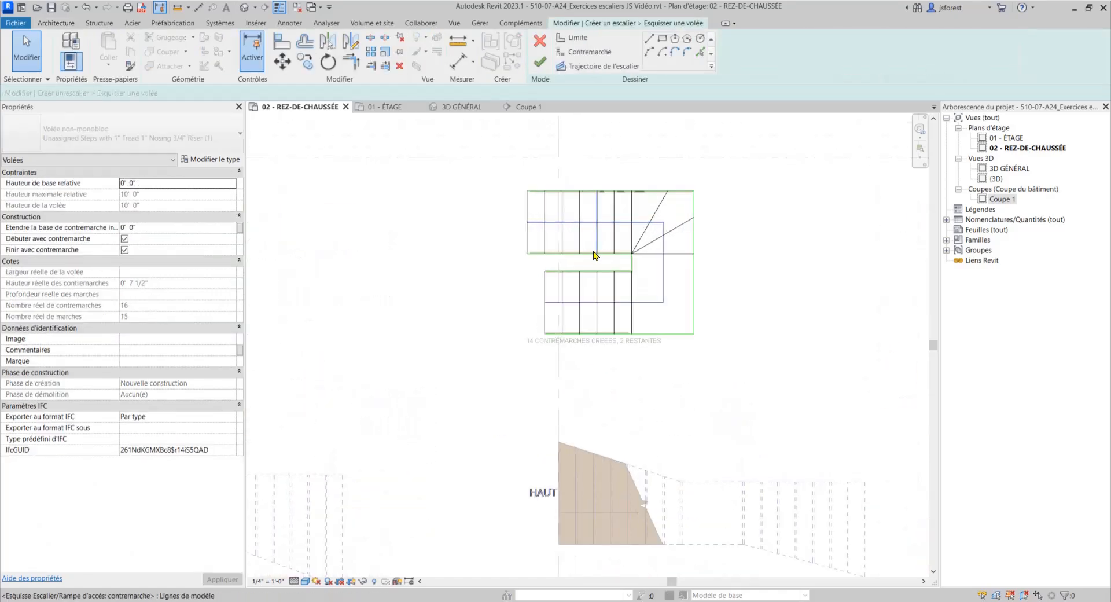
scroll(556, 309, "down", 3)
scroll(280, 323, "up", 2)
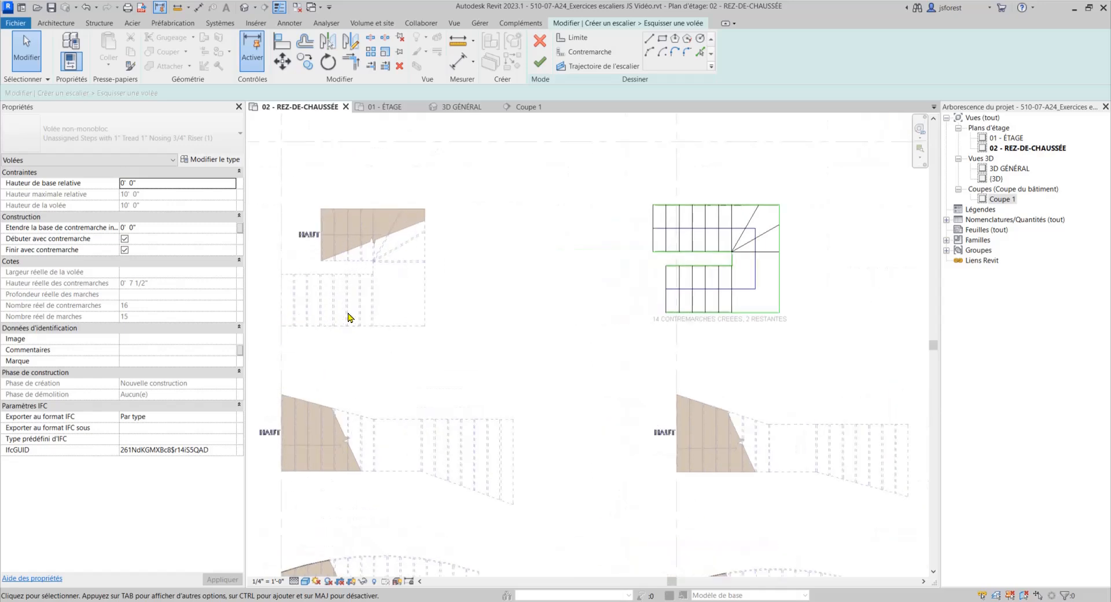
Copy the lower flight's end riser outward twice at 10-inch spacing to add two risers.
scroll(726, 283, "up", 3)
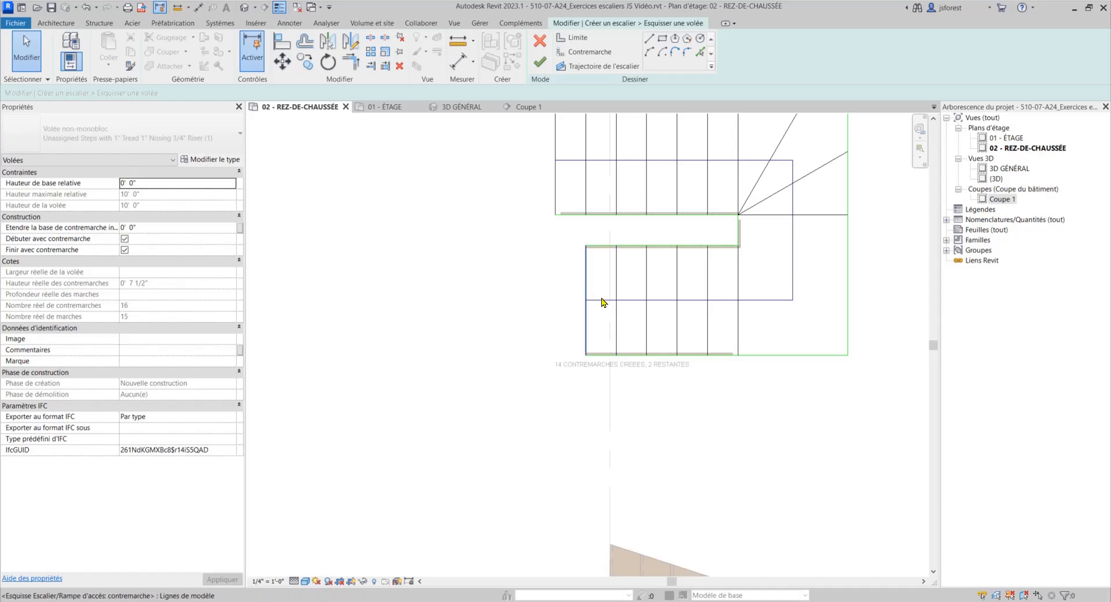
left_click(595, 293)
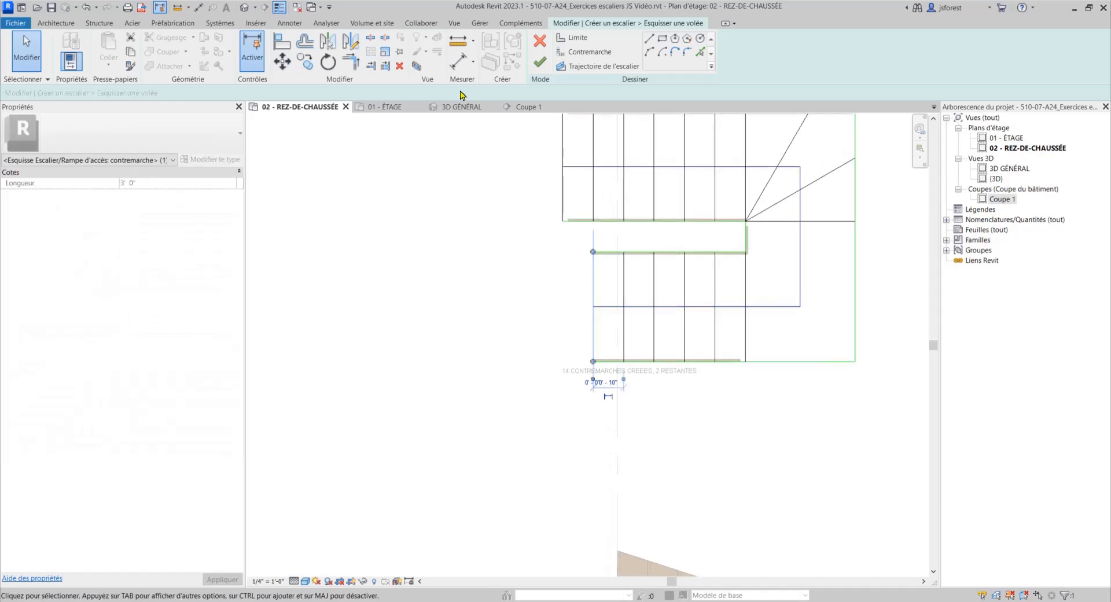
left_click(306, 68)
left_click(623, 281)
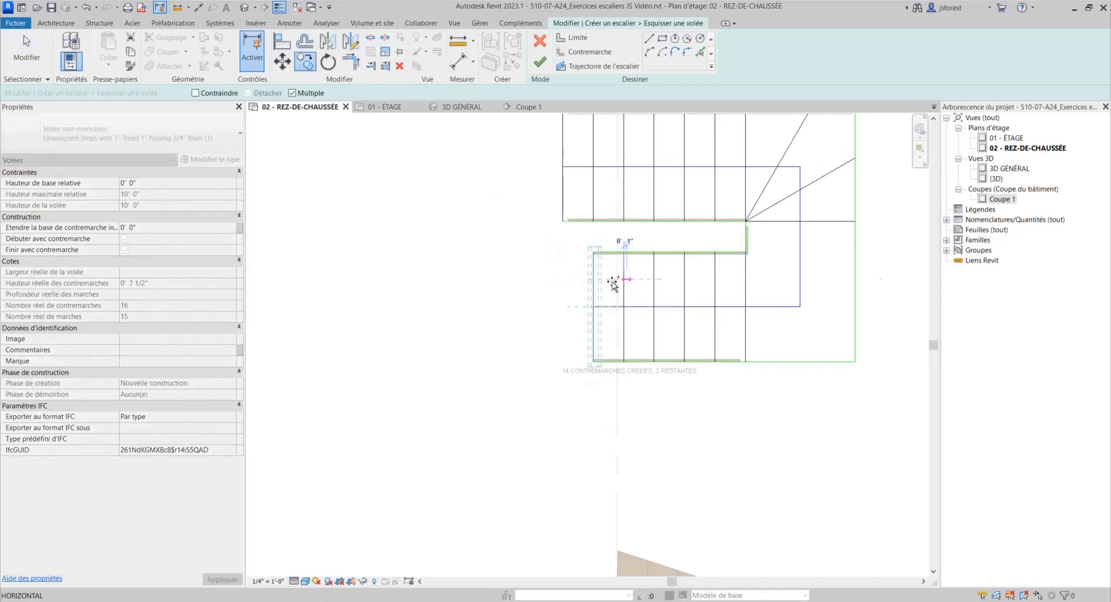
left_click(592, 282)
left_click(564, 280)
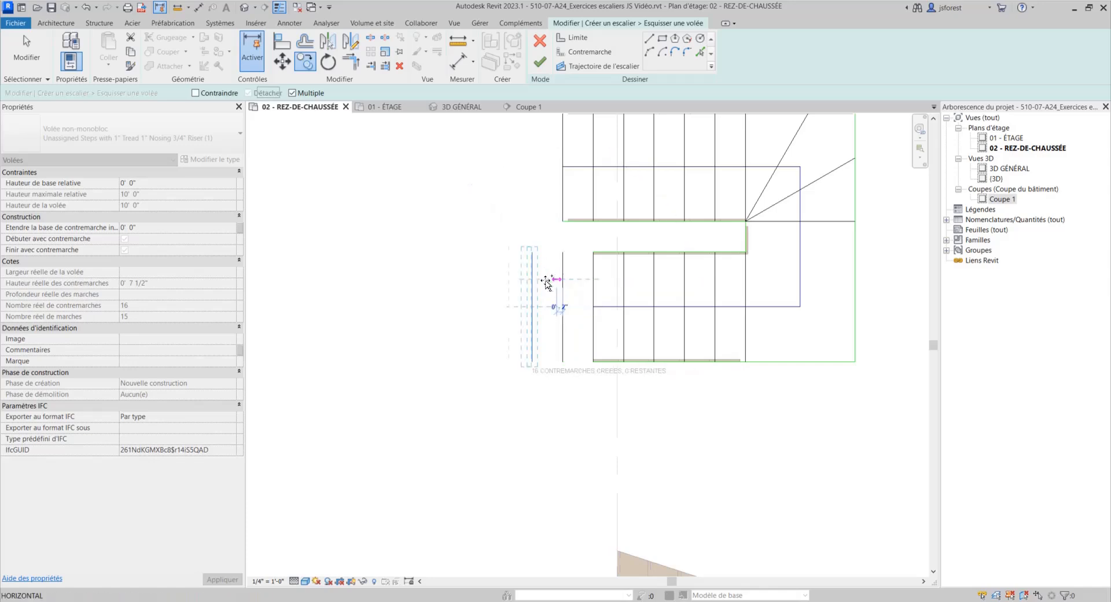
key("Escape")
Delete the two outermost risers of the upper flight.
middle_click_drag(571, 330, 563, 405)
scroll(562, 405, "down", 1)
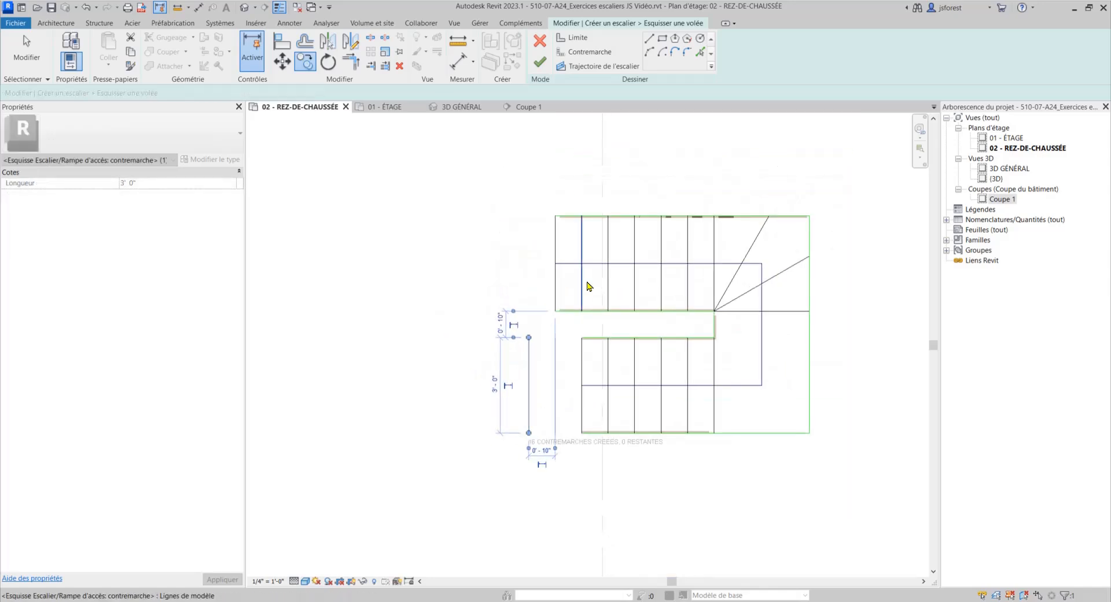
scroll(581, 294, "up", 2)
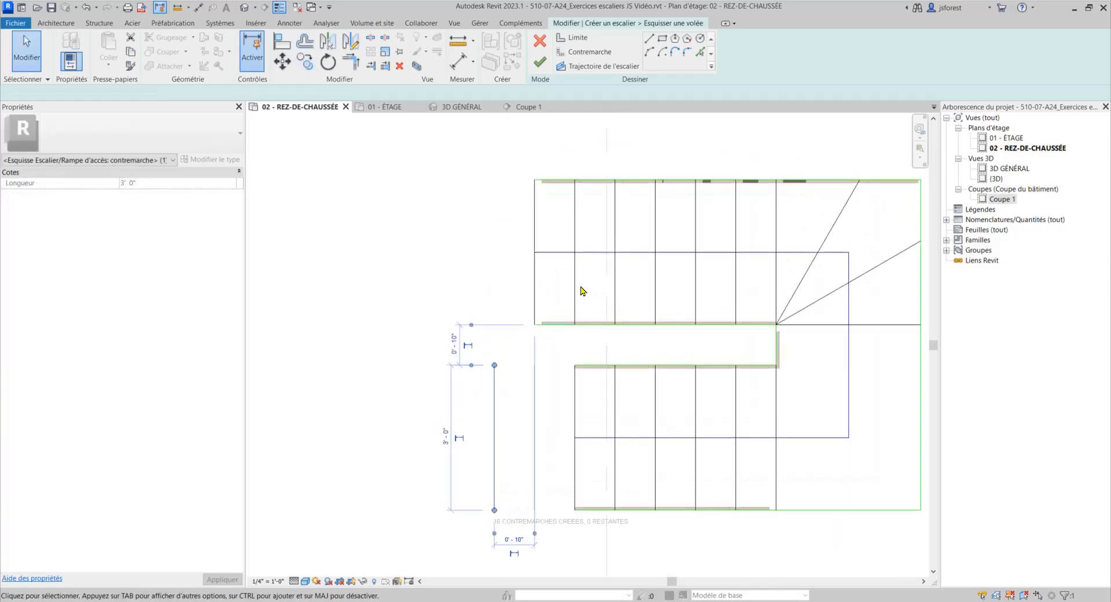
left_click_drag(580, 285, 529, 302)
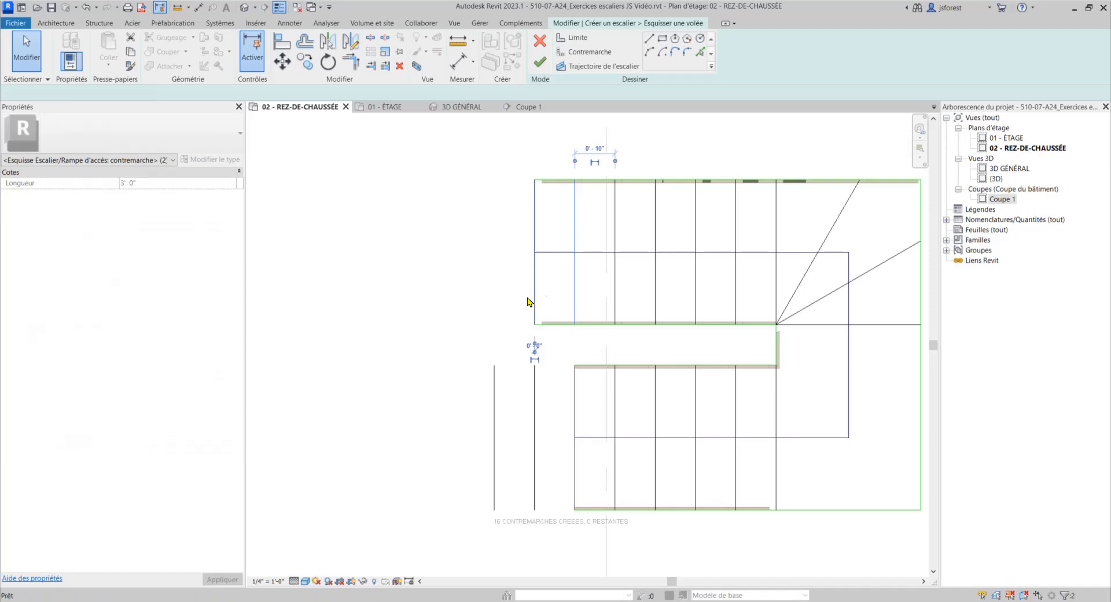
key("Delete")
Extend the lower flight's inner boundary, stair path and outer boundary to the outermost copied riser.
middle_click_drag(561, 286, 522, 261)
scroll(502, 405, "up", 1)
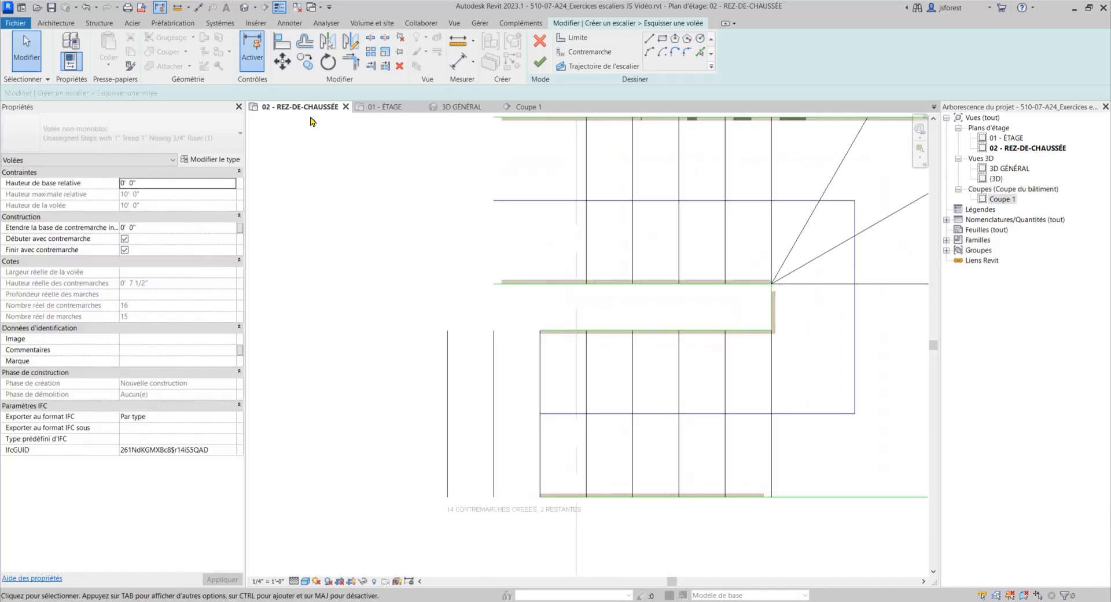
left_click(371, 67)
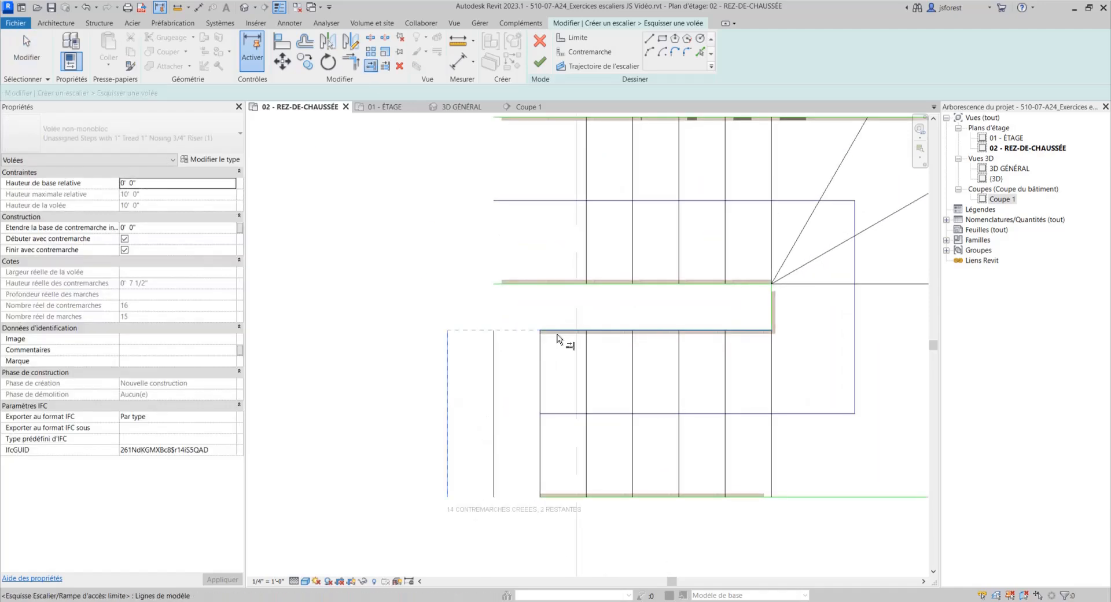
left_click(448, 396)
left_click(546, 415)
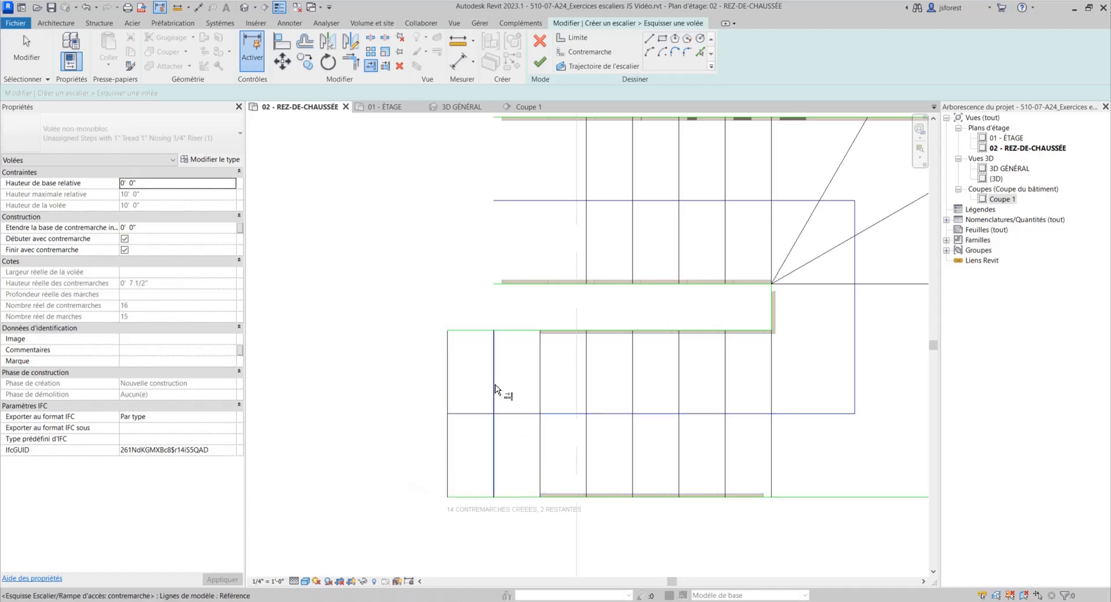
Try to trim the upper flight's outer boundary to its first remaining riser.
middle_click_drag(498, 395, 479, 508)
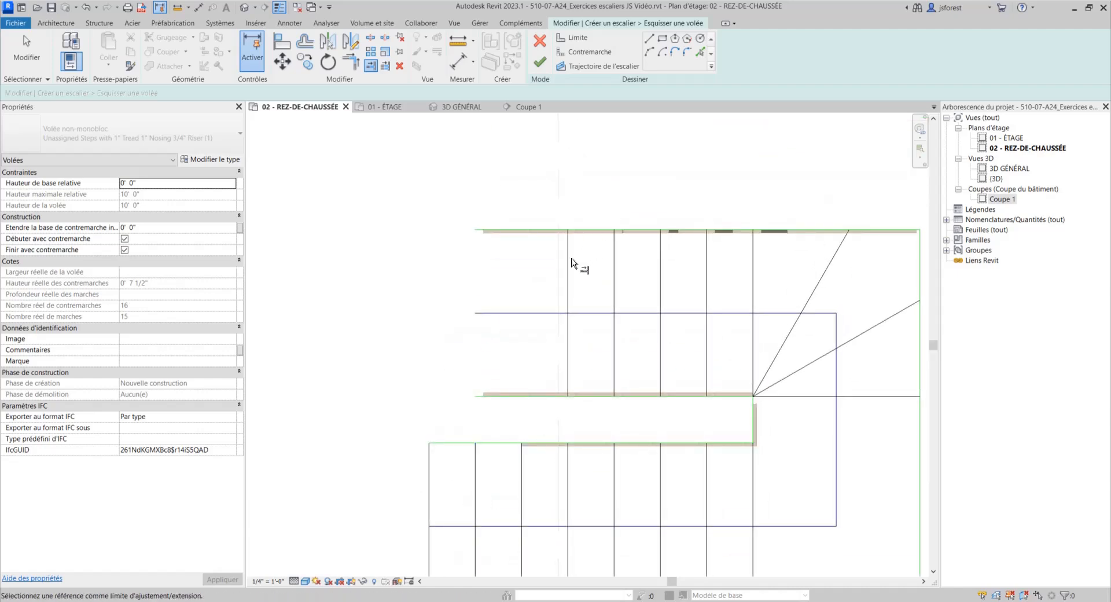
left_click(568, 260)
left_click(535, 231)
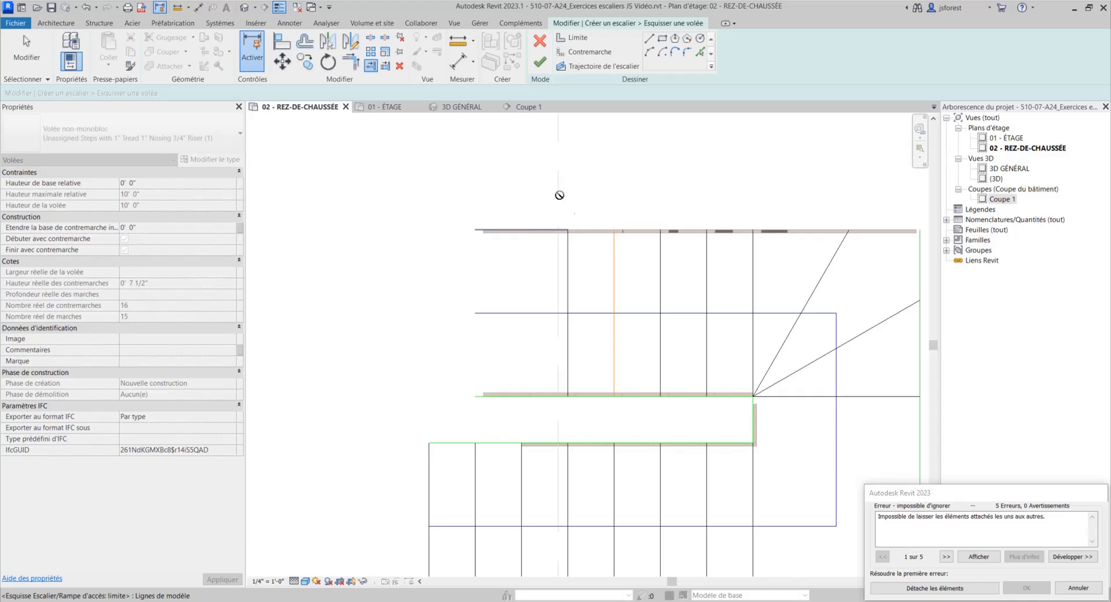
left_click(1085, 593)
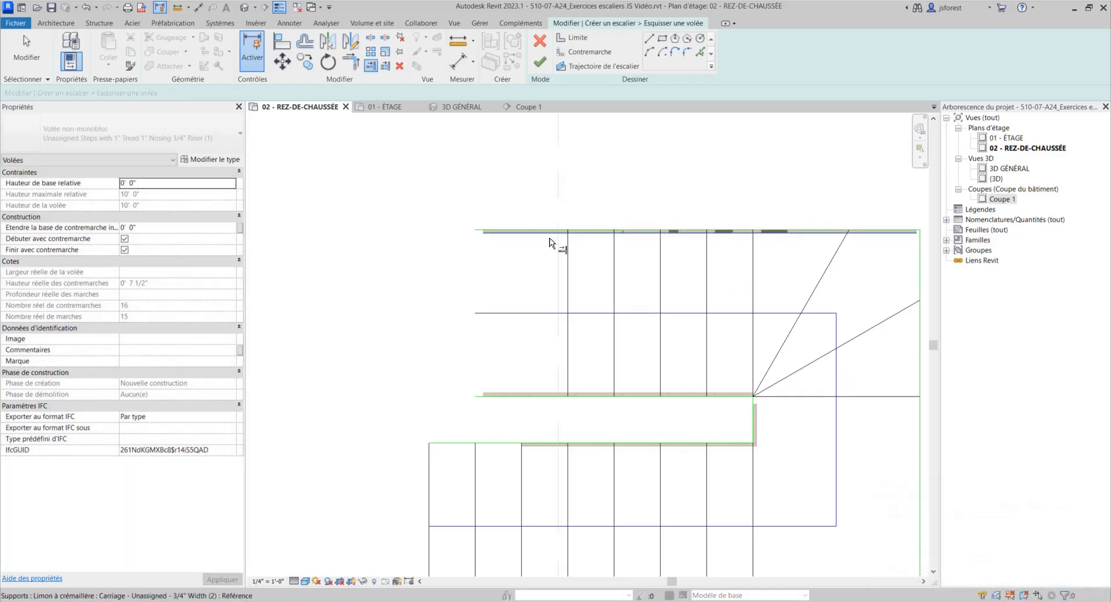
scroll(549, 239, "up", 2)
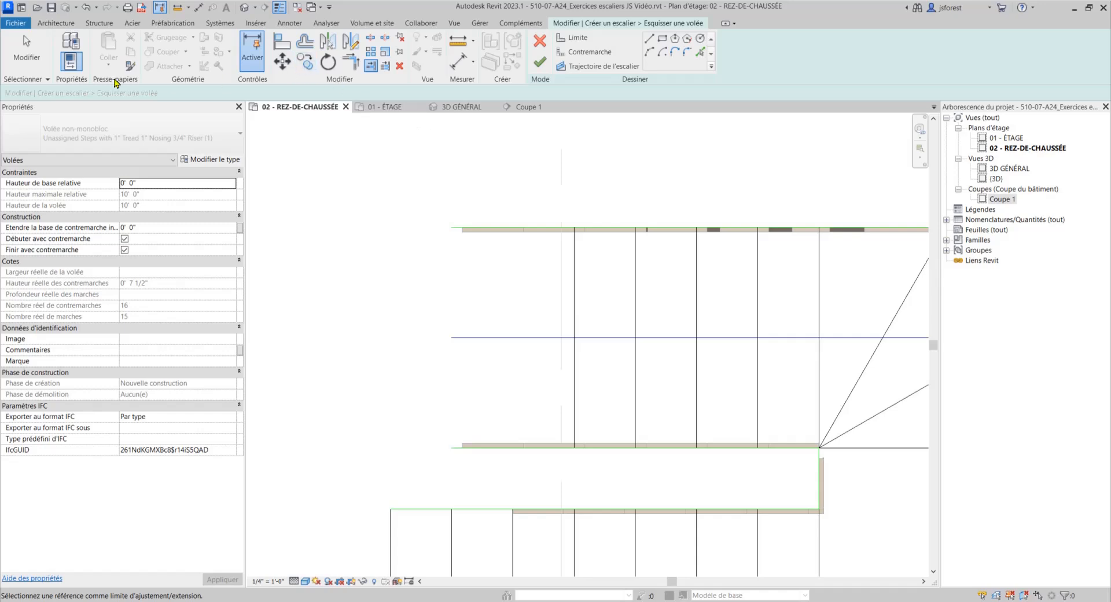
left_click(26, 49)
Shorten the upper flight's outer boundary, stair path and inner boundary back to its first remaining riser.
left_click(454, 229)
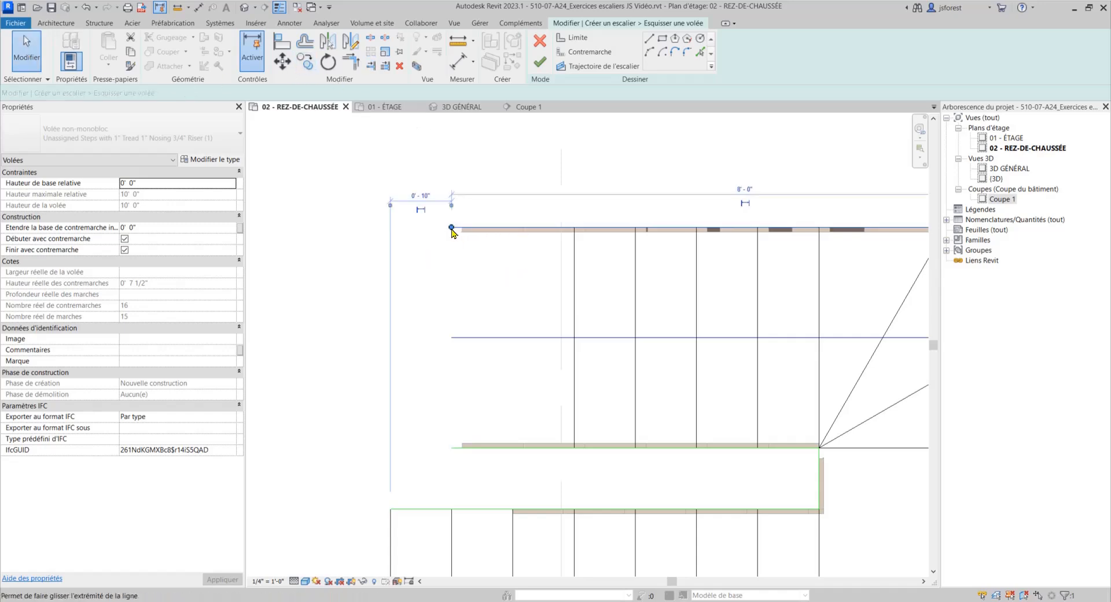
left_click_drag(451, 228, 574, 228)
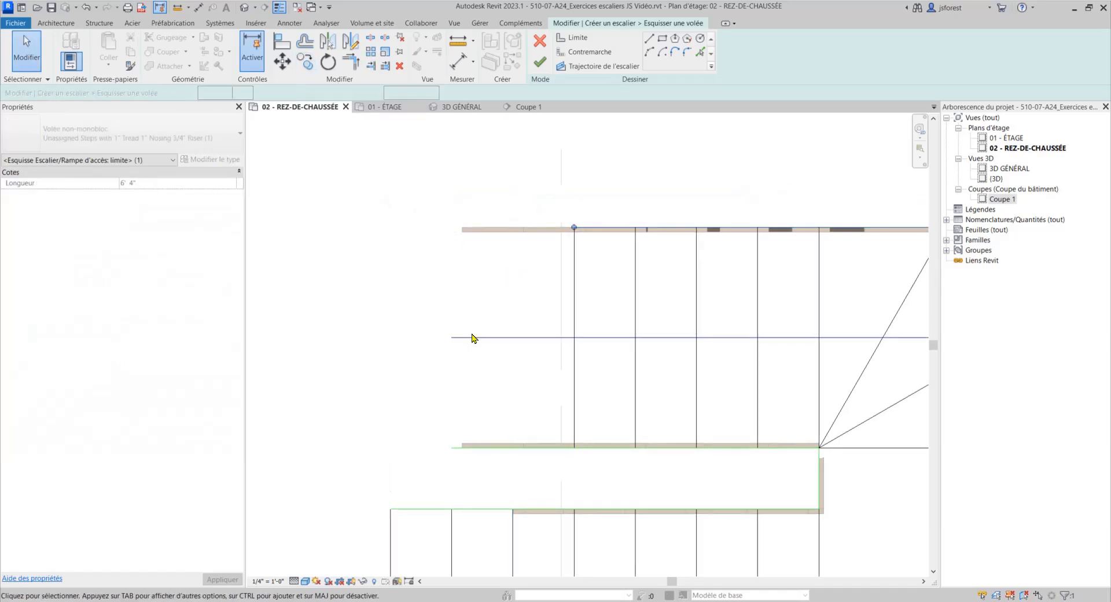
left_click(475, 338)
left_click_drag(451, 338, 574, 339)
left_click(474, 449)
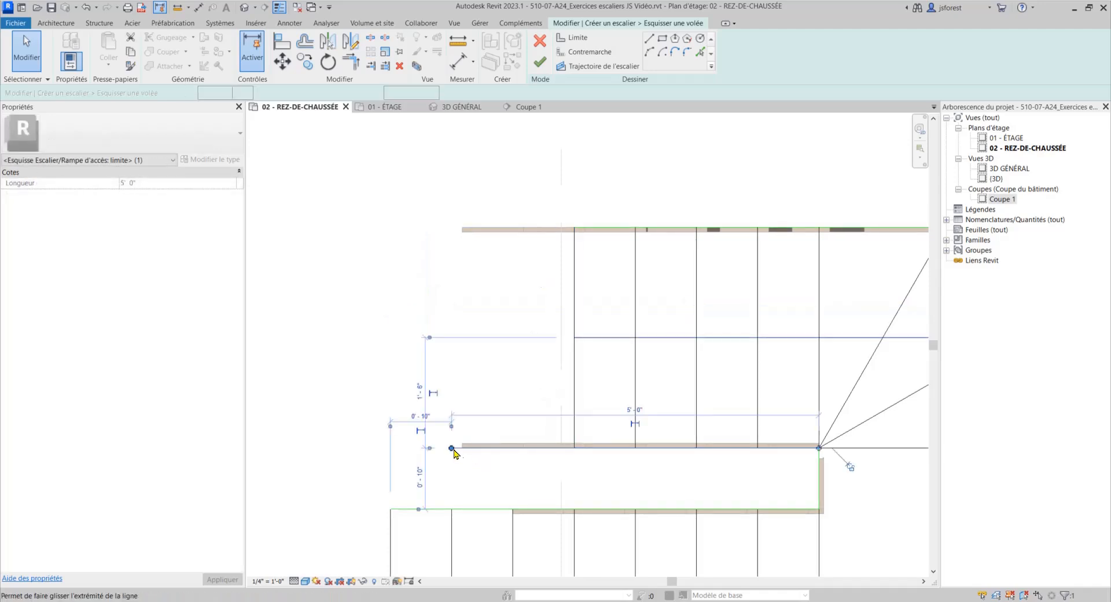
left_click_drag(452, 447, 574, 447)
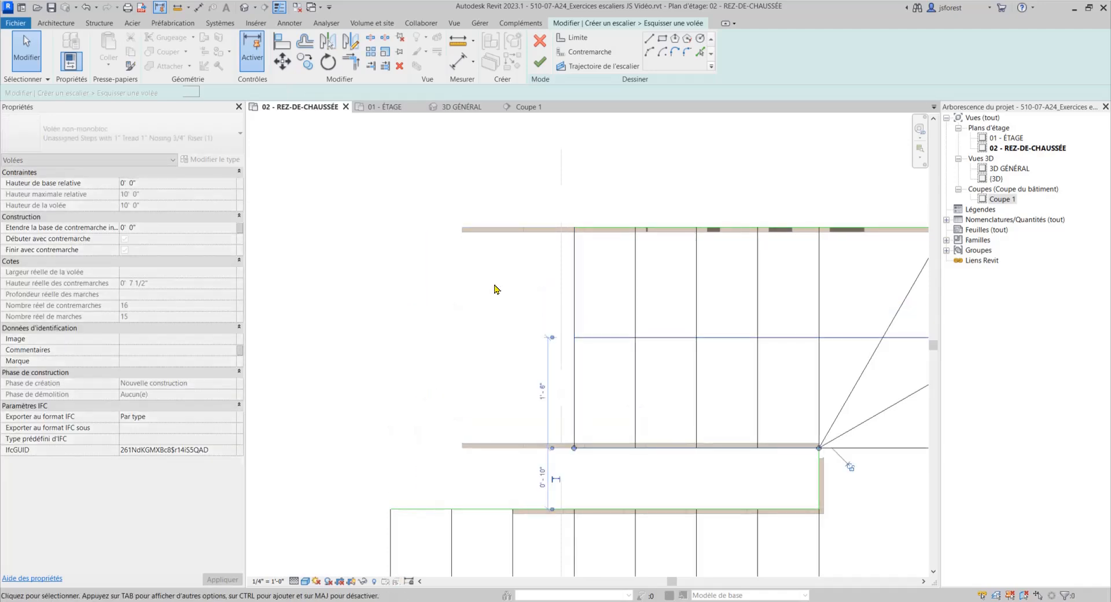
Finish the run sketch and the stair edit.
scroll(493, 288, "down", 3)
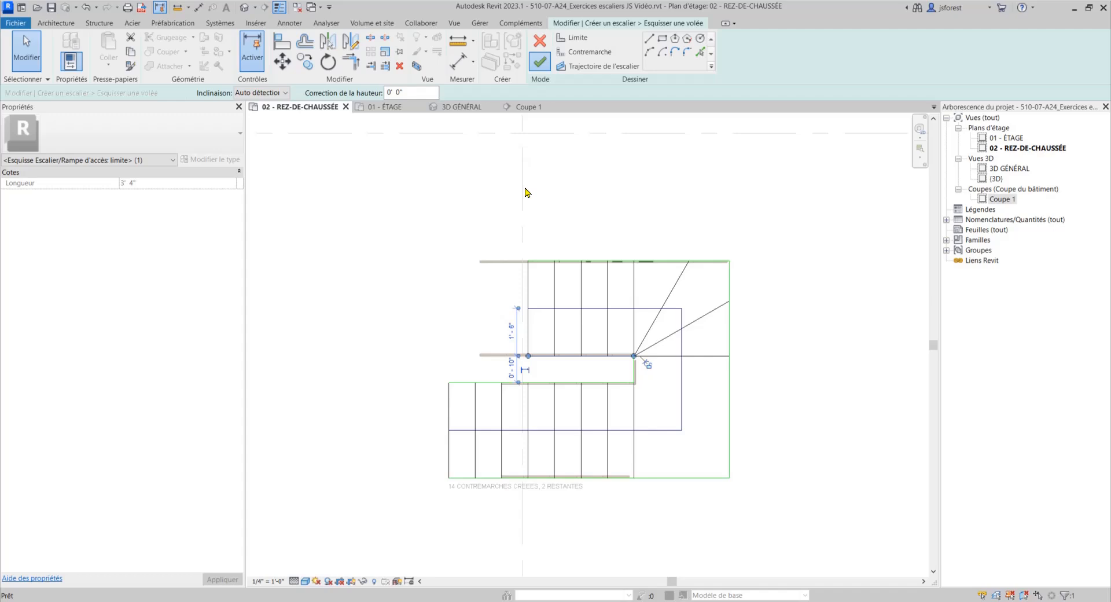
scroll(515, 248, "down", 2)
middle_click_drag(515, 249, 545, 131)
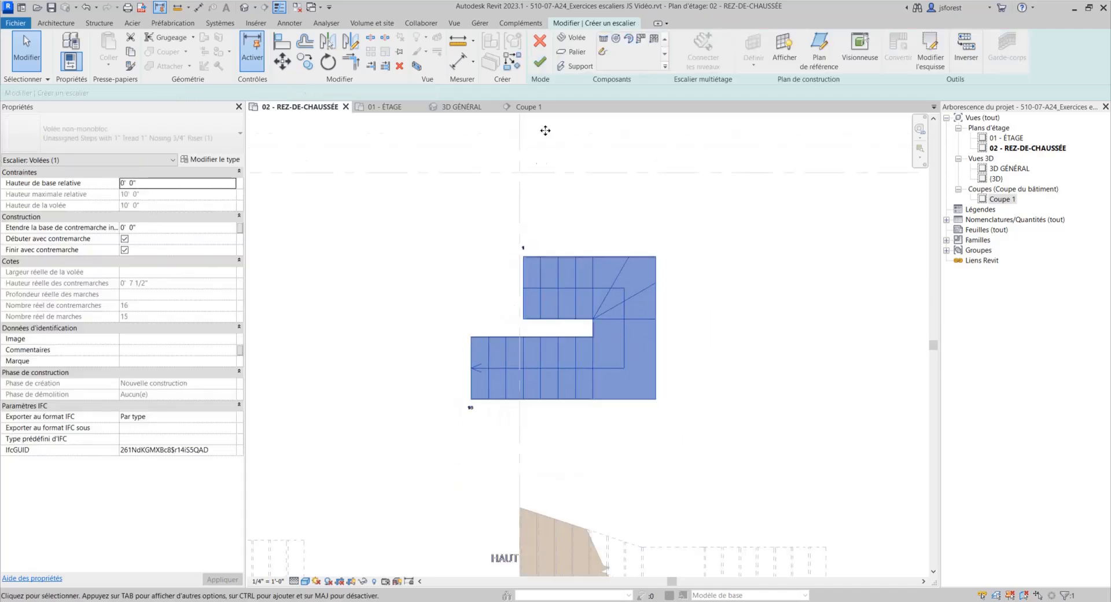
left_click(541, 69)
scroll(736, 317, "down", 2)
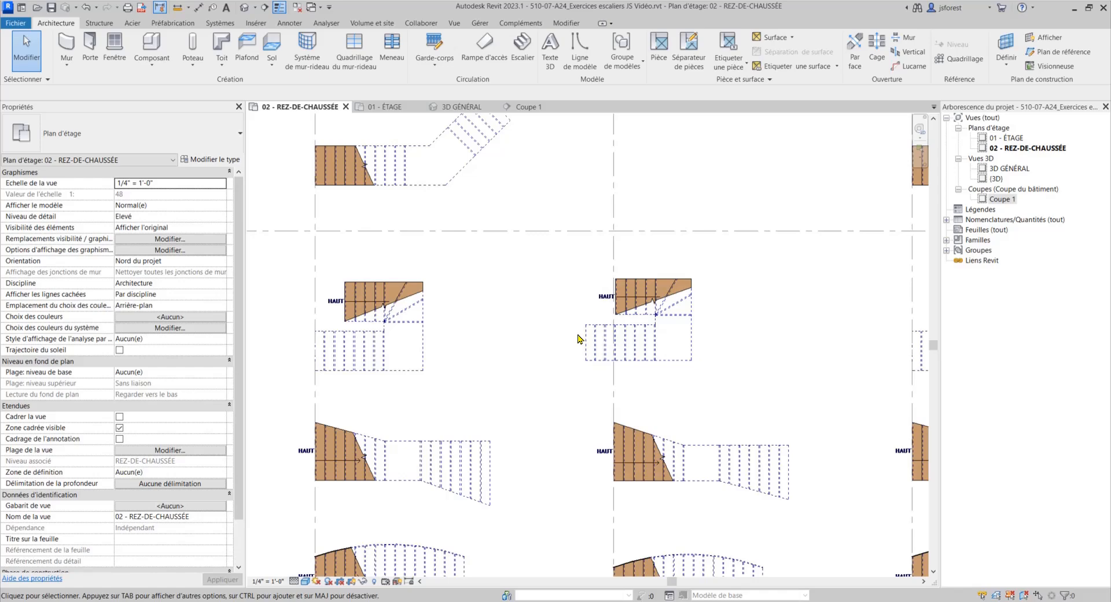
Flip the up direction of the edited U-shaped stair so that it starts from the longer lower flight.
scroll(437, 271, "down", 1)
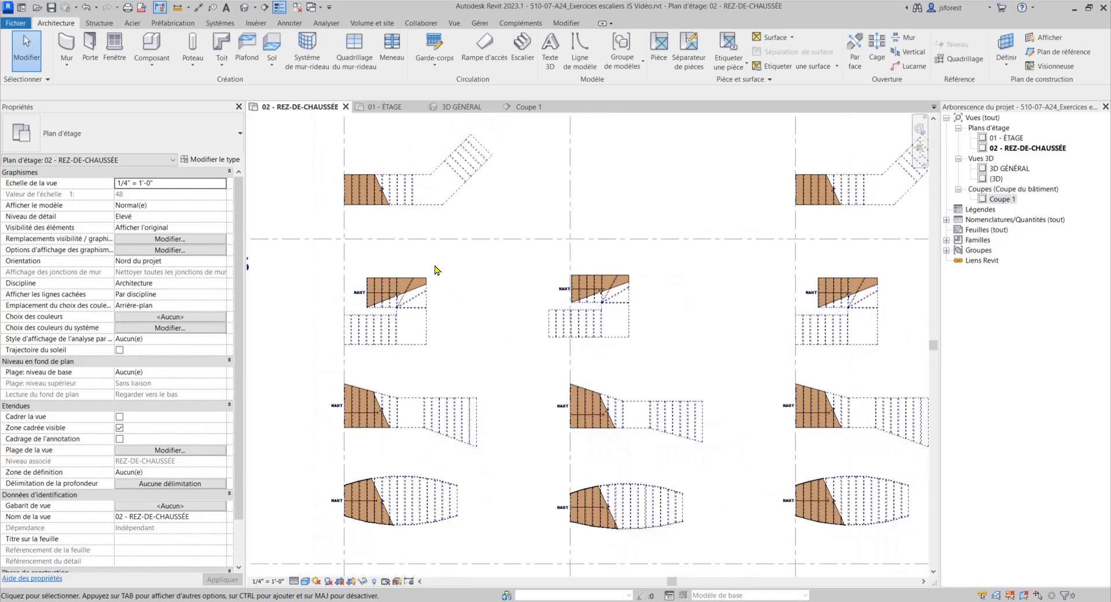
left_click(582, 321)
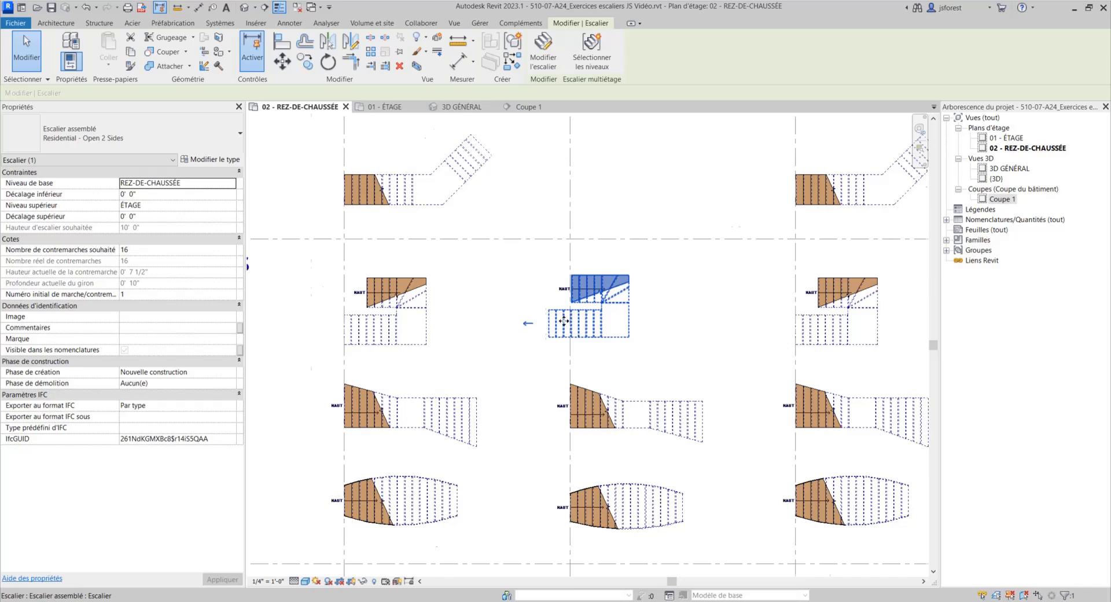
scroll(563, 320, "up", 1)
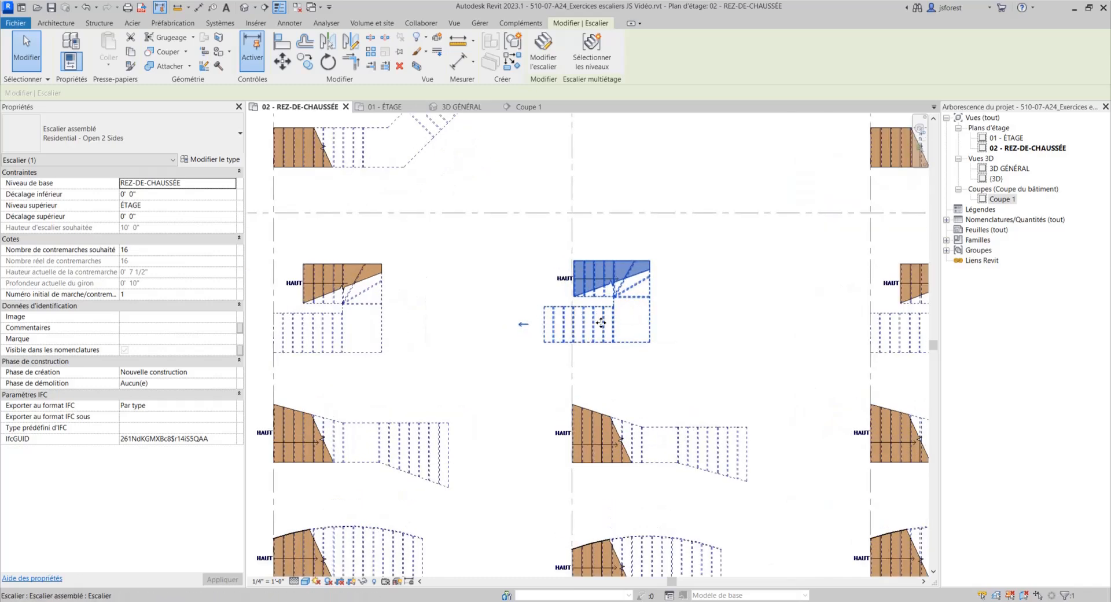
middle_click_drag(600, 323, 598, 314)
left_click(520, 315)
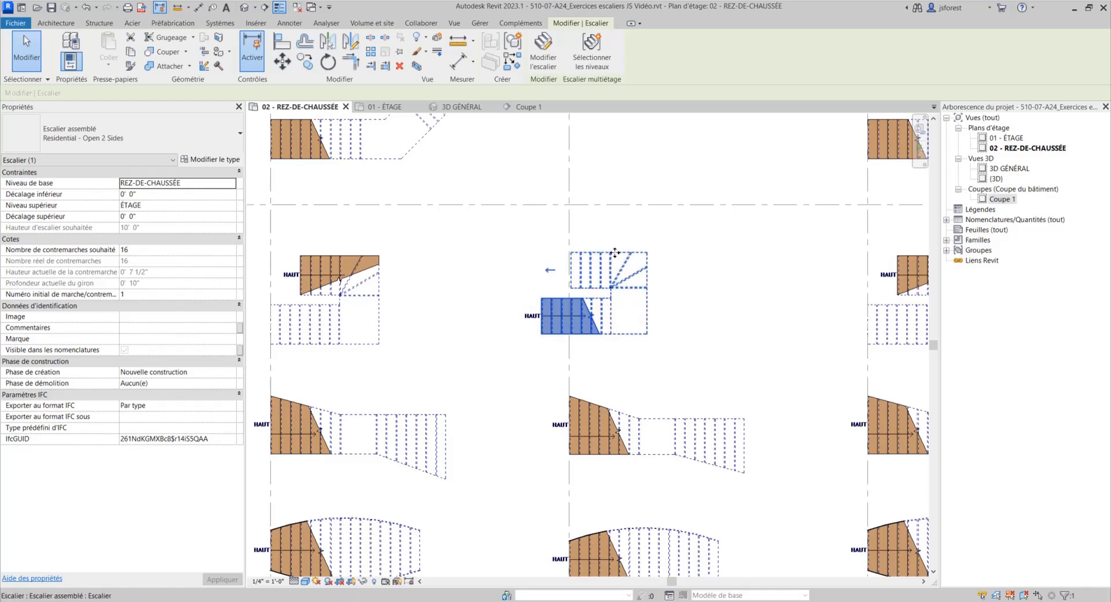
middle_click_drag(413, 230, 381, 122)
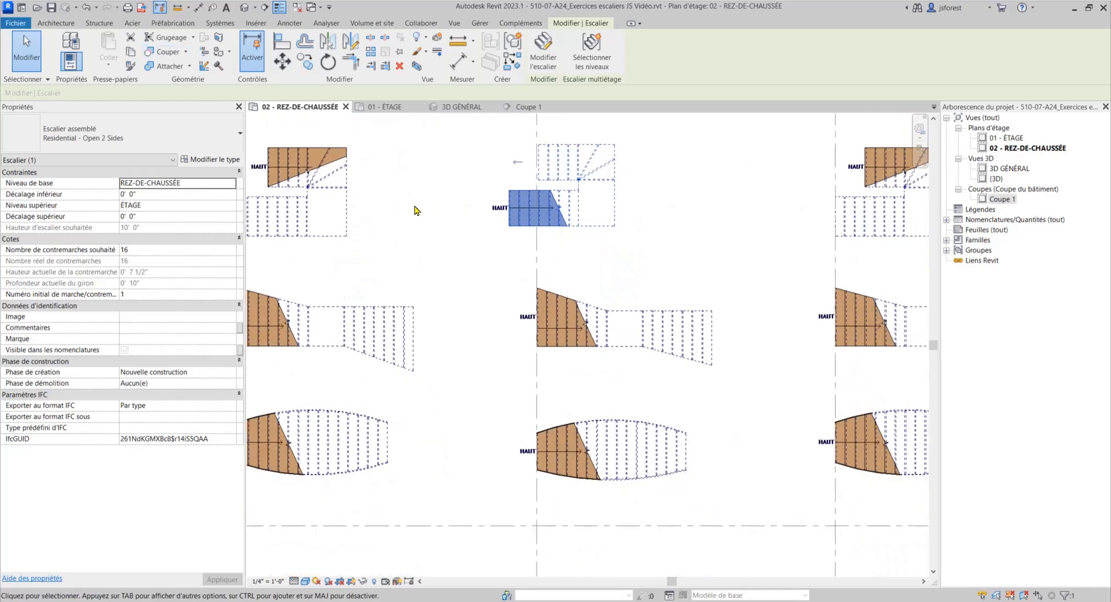
Select the reproduced stair with two flared flights in the general 3D view and flip its up direction in the ground-floor plan.
left_click(458, 107)
middle_click_drag(623, 277, 636, 306)
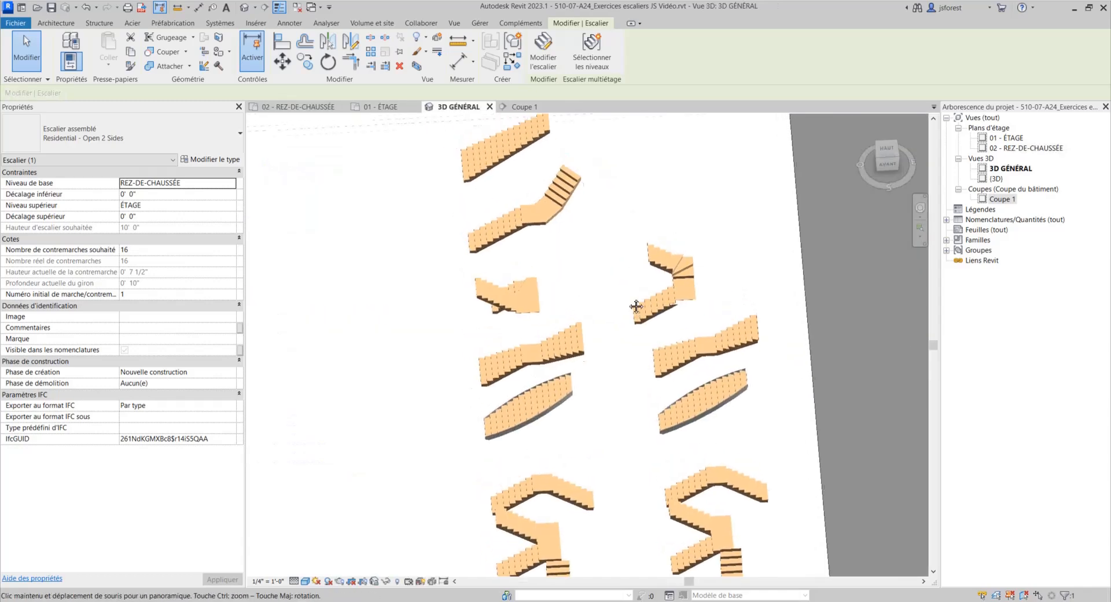
scroll(649, 284, "up", 2)
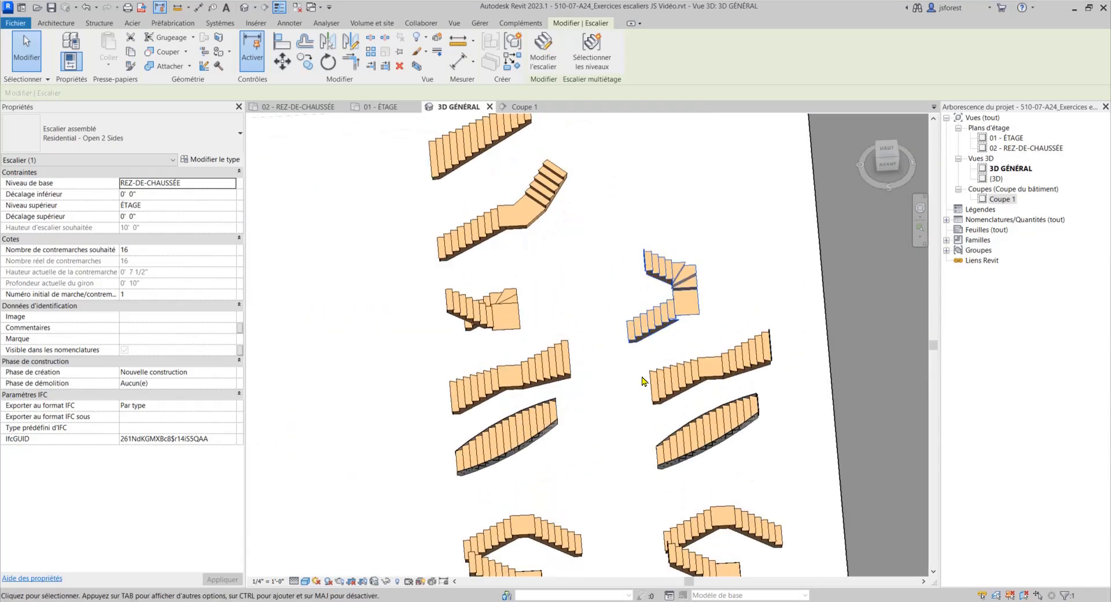
left_click(652, 395)
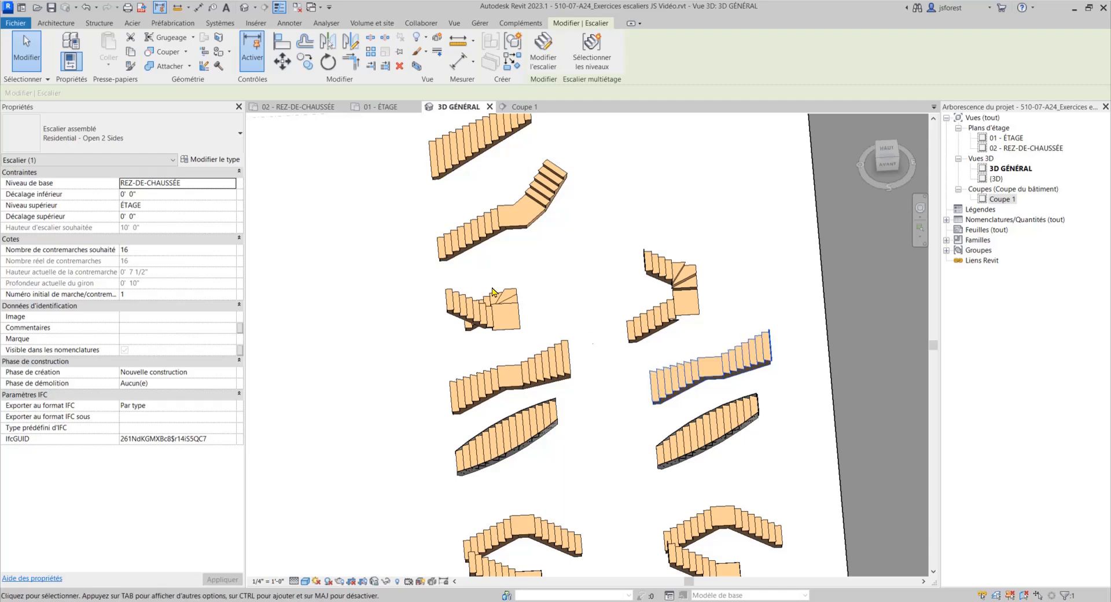
left_click(18, 44)
left_click(683, 392)
left_click(34, 54)
left_click(754, 370)
left_click(298, 106)
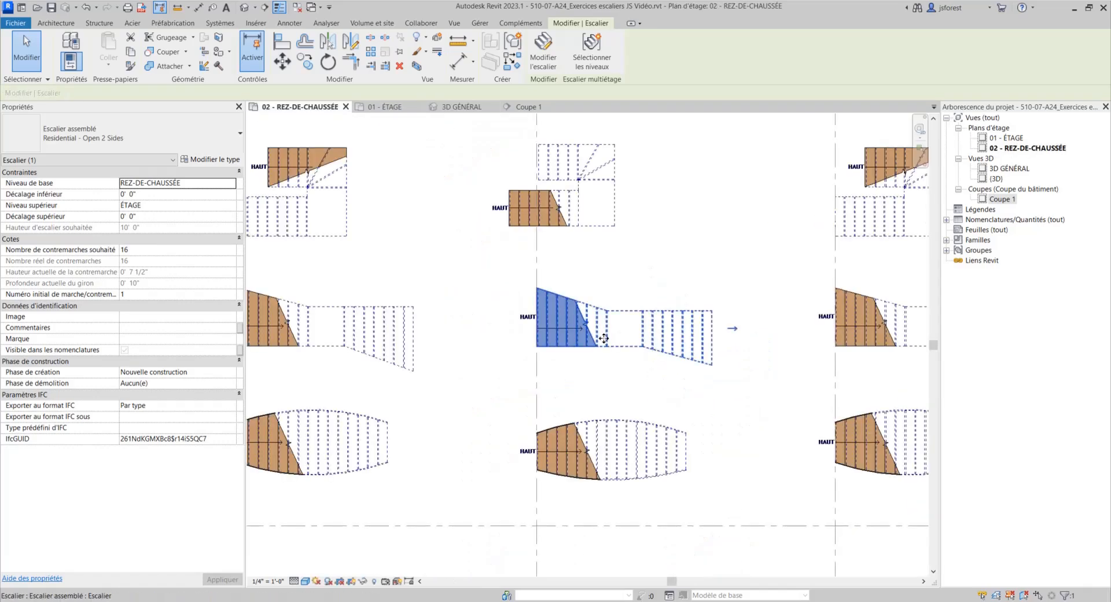
left_click(732, 328)
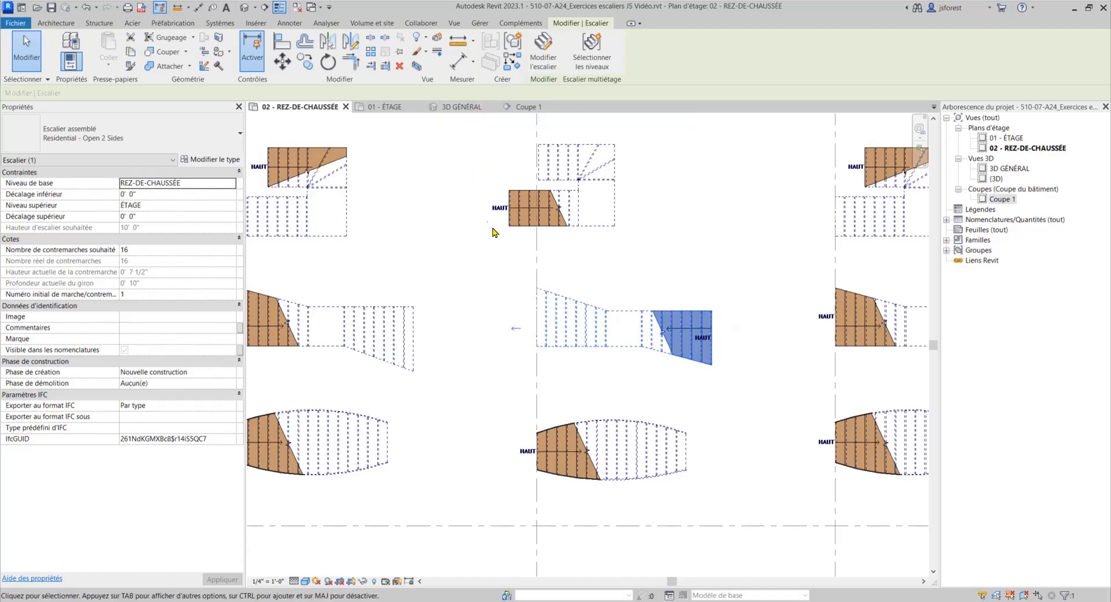
Examine the reversed flared stair in the general 3D view, and review the rows of stairs to recreate independently in the ground-floor plan.
left_click(454, 107)
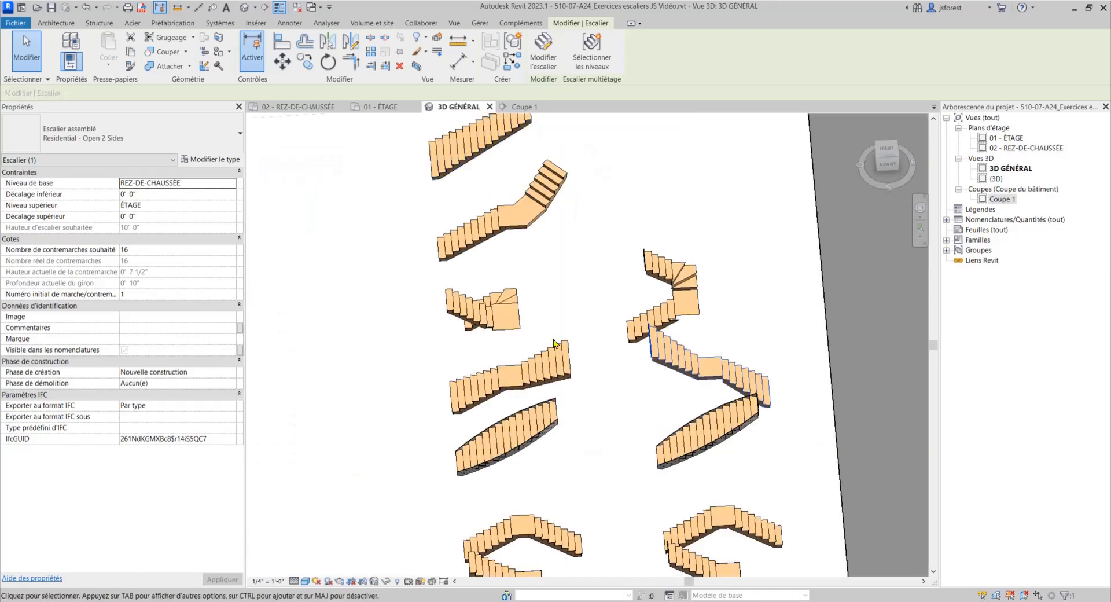
middle_click_drag(724, 370, 649, 300, "shift")
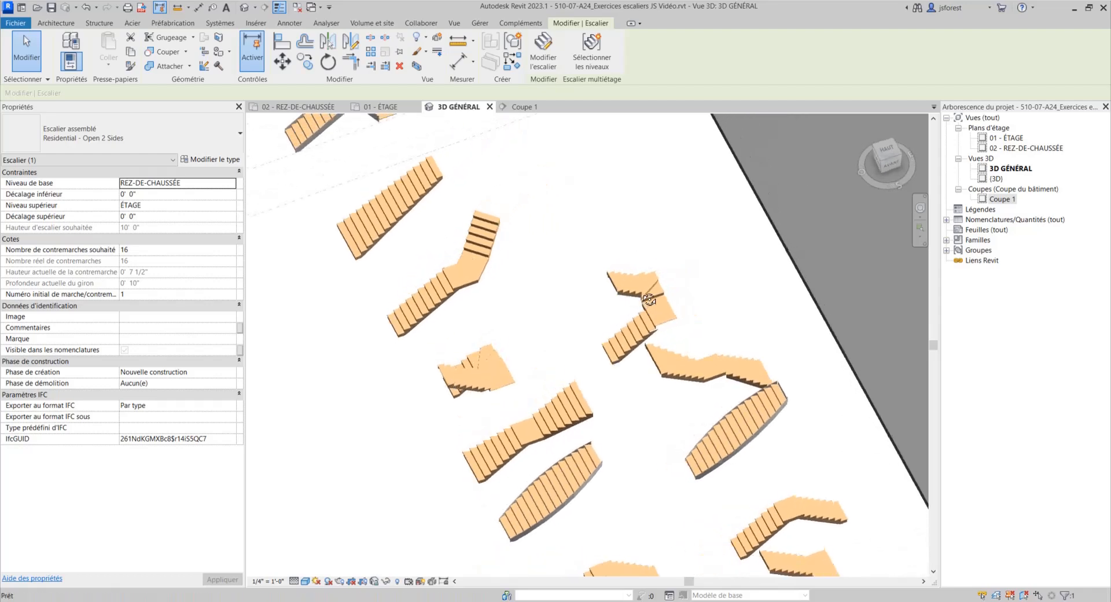
scroll(504, 266, "down", 3)
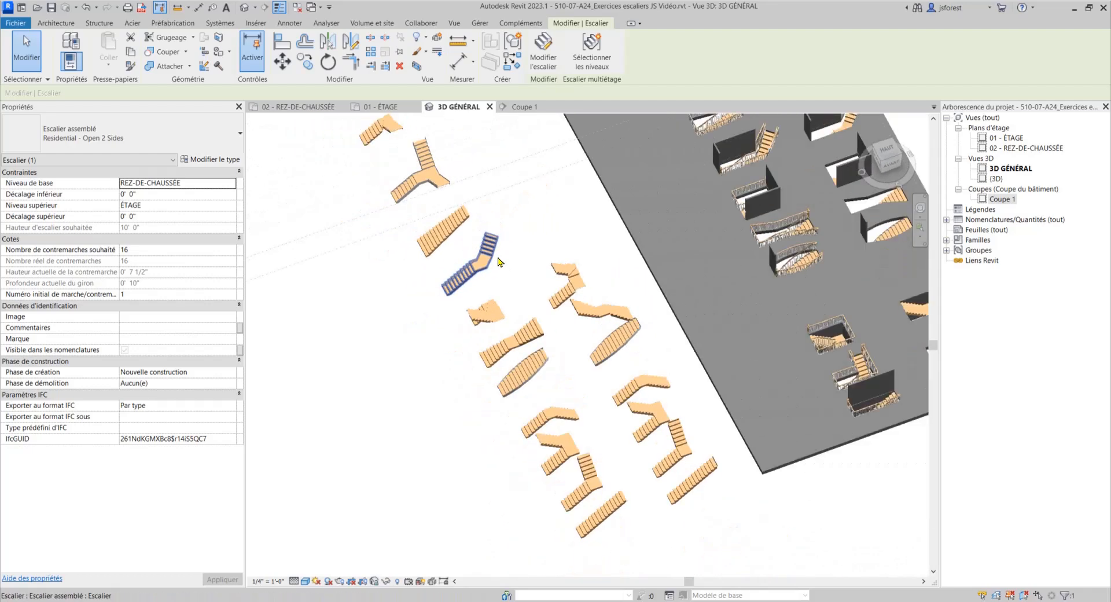
left_click(274, 106)
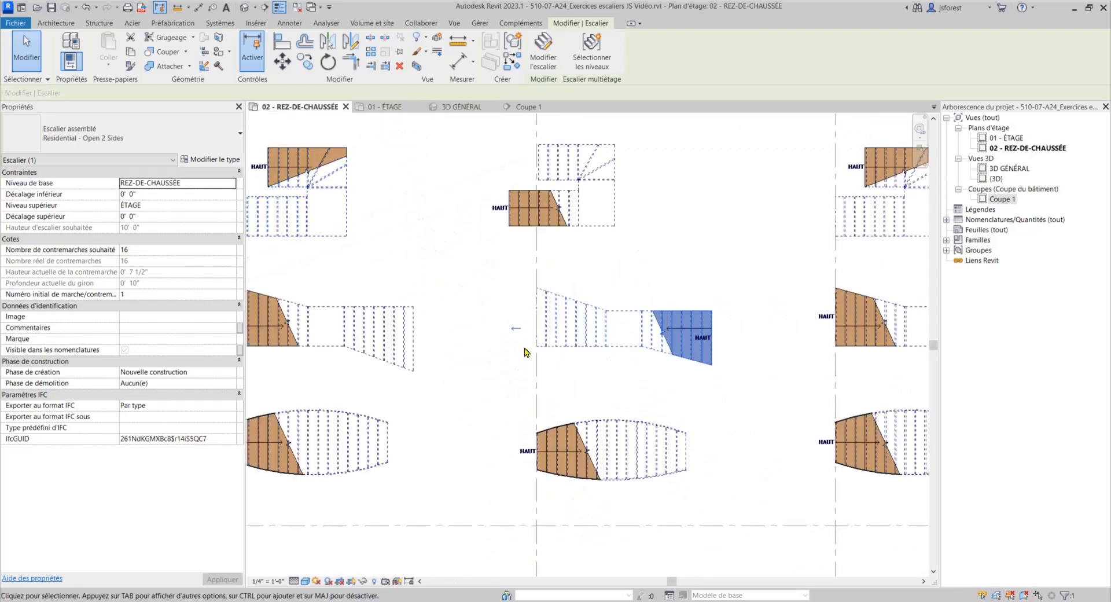
scroll(528, 349, "down", 2)
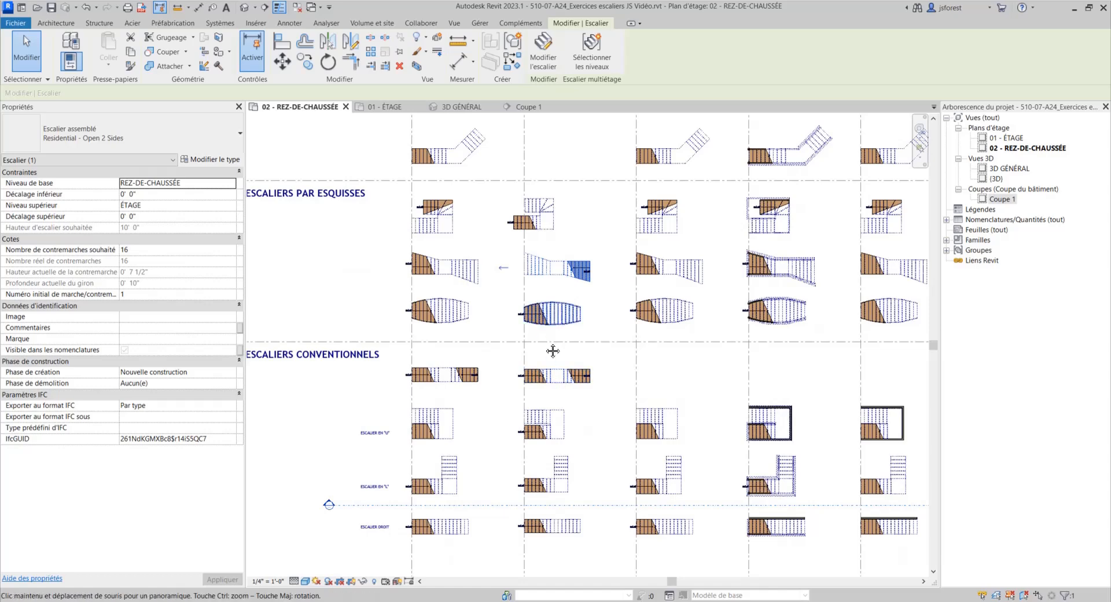
middle_click_drag(550, 348, 545, 564)
mouse_move(538, 413)
middle_mouse_down()
mouse_move(548, 436)
mouse_move(536, 430)
middle_mouse_up()
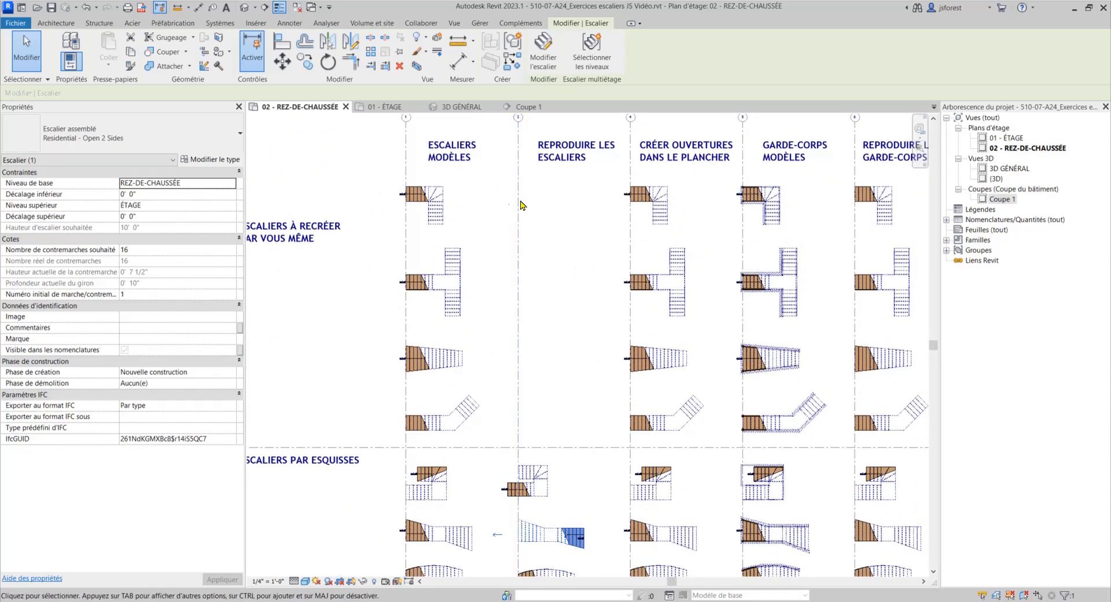
middle_click_drag(486, 395, 449, 382)
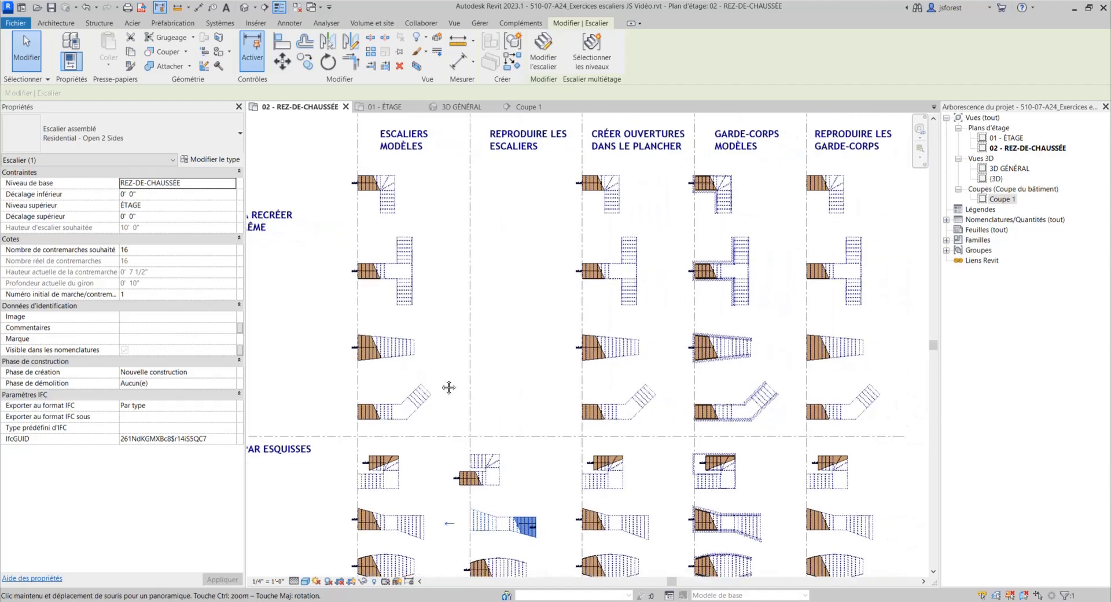